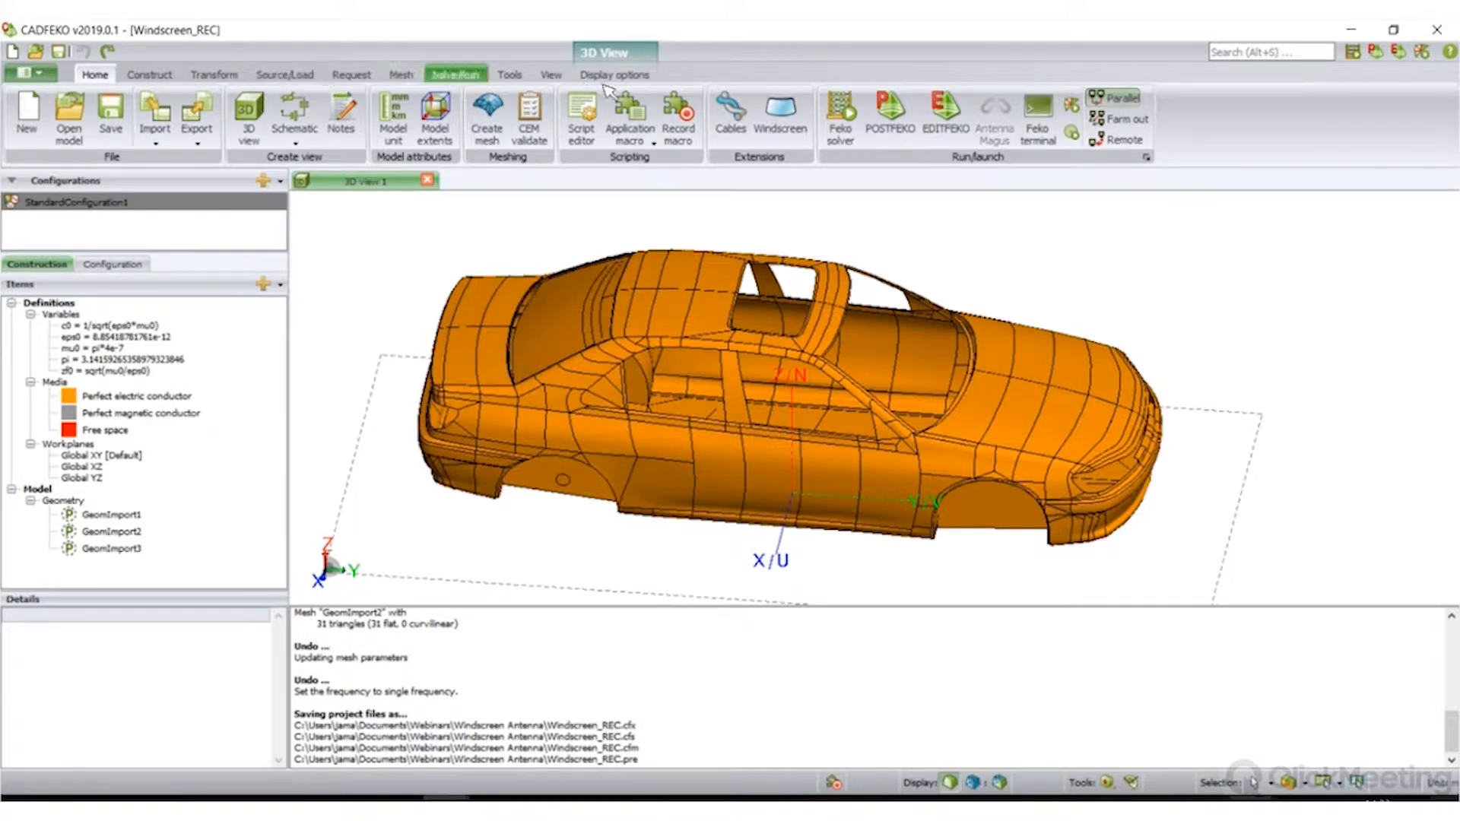
- Enable the Windscreen extension for the car model
left_click(800, 127)
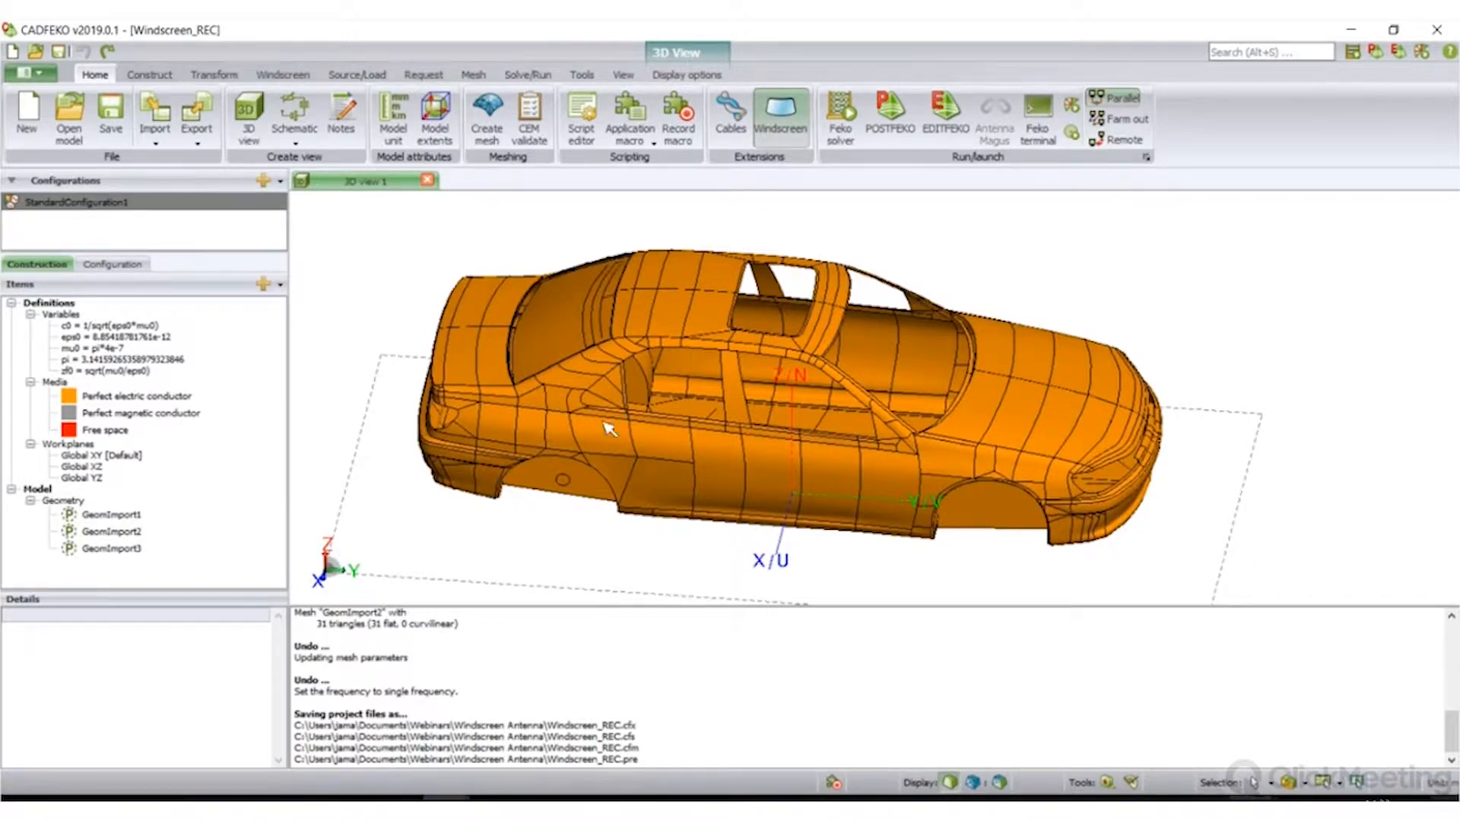
mouse_move(721, 412)
left_mouse_down()
mouse_move(714, 430)
mouse_move(538, 393)
left_mouse_up()
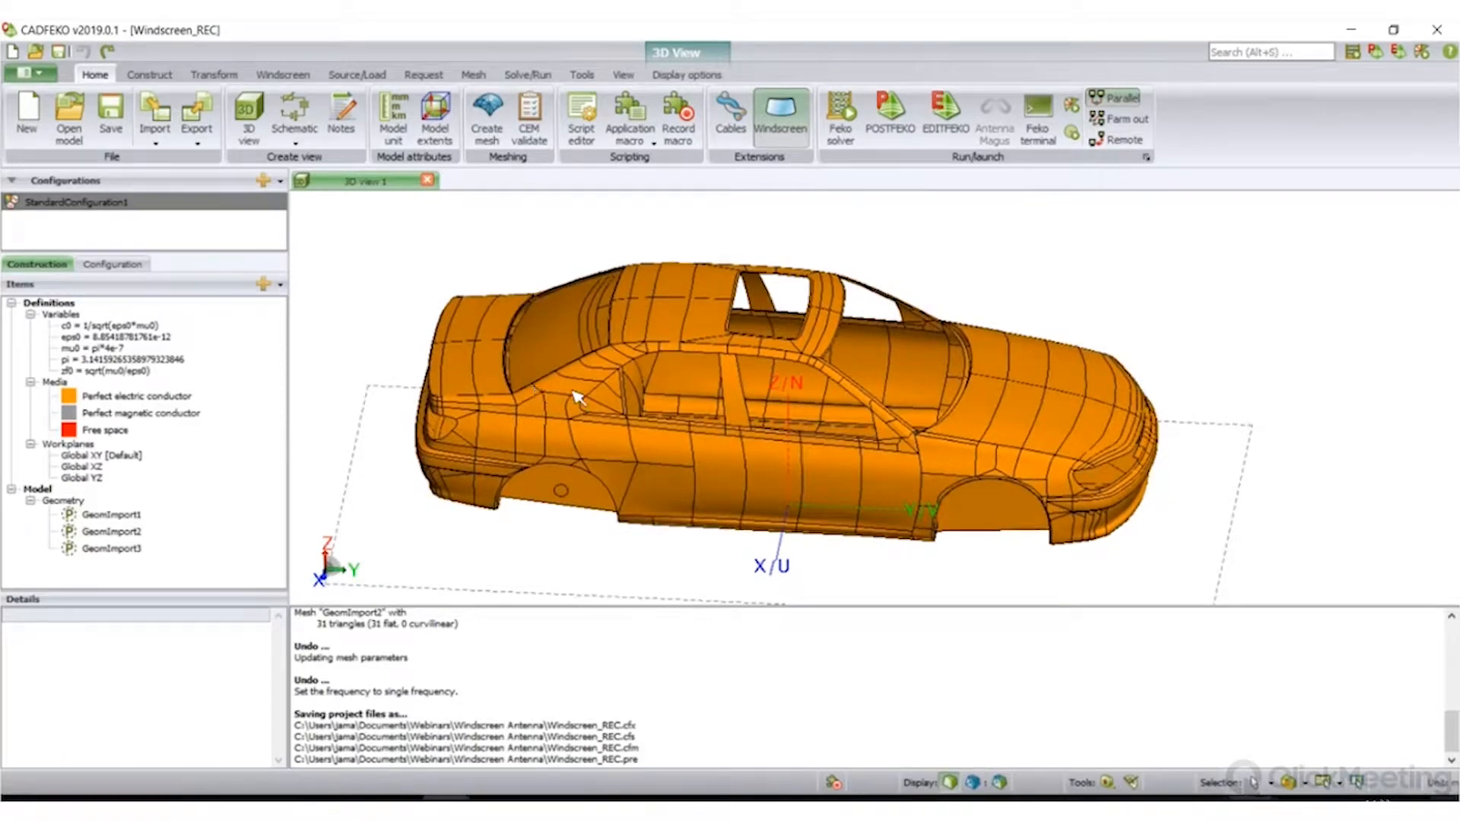
- Examine the three imported geometry parts by highlighting GeomImport1, GeomImport2 and GeomImport3 one after another in the car model
left_click(114, 514)
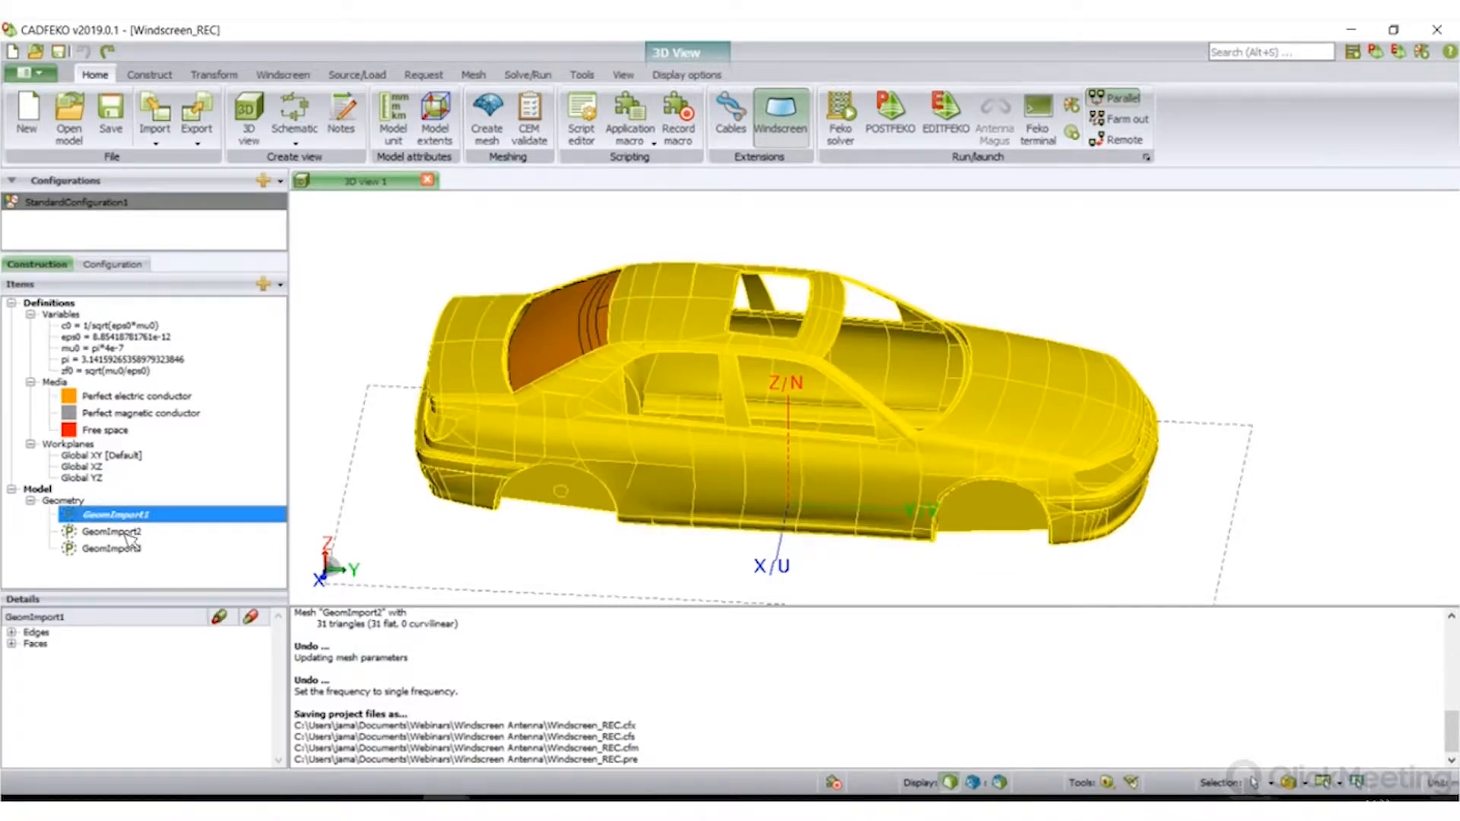
left_click(114, 532)
left_click_drag(597, 438, 525, 465)
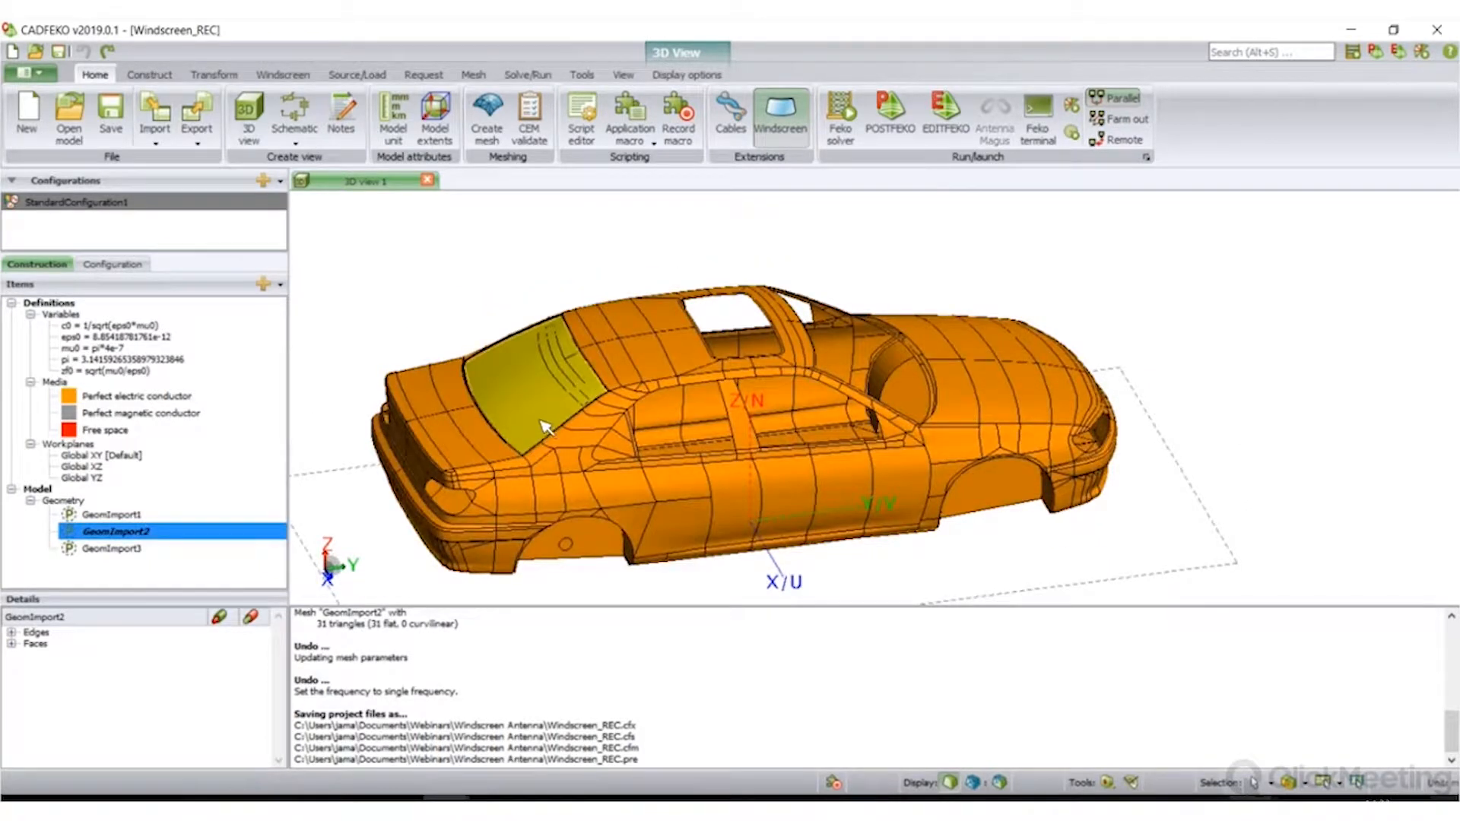
scroll(532, 460, "up", 3)
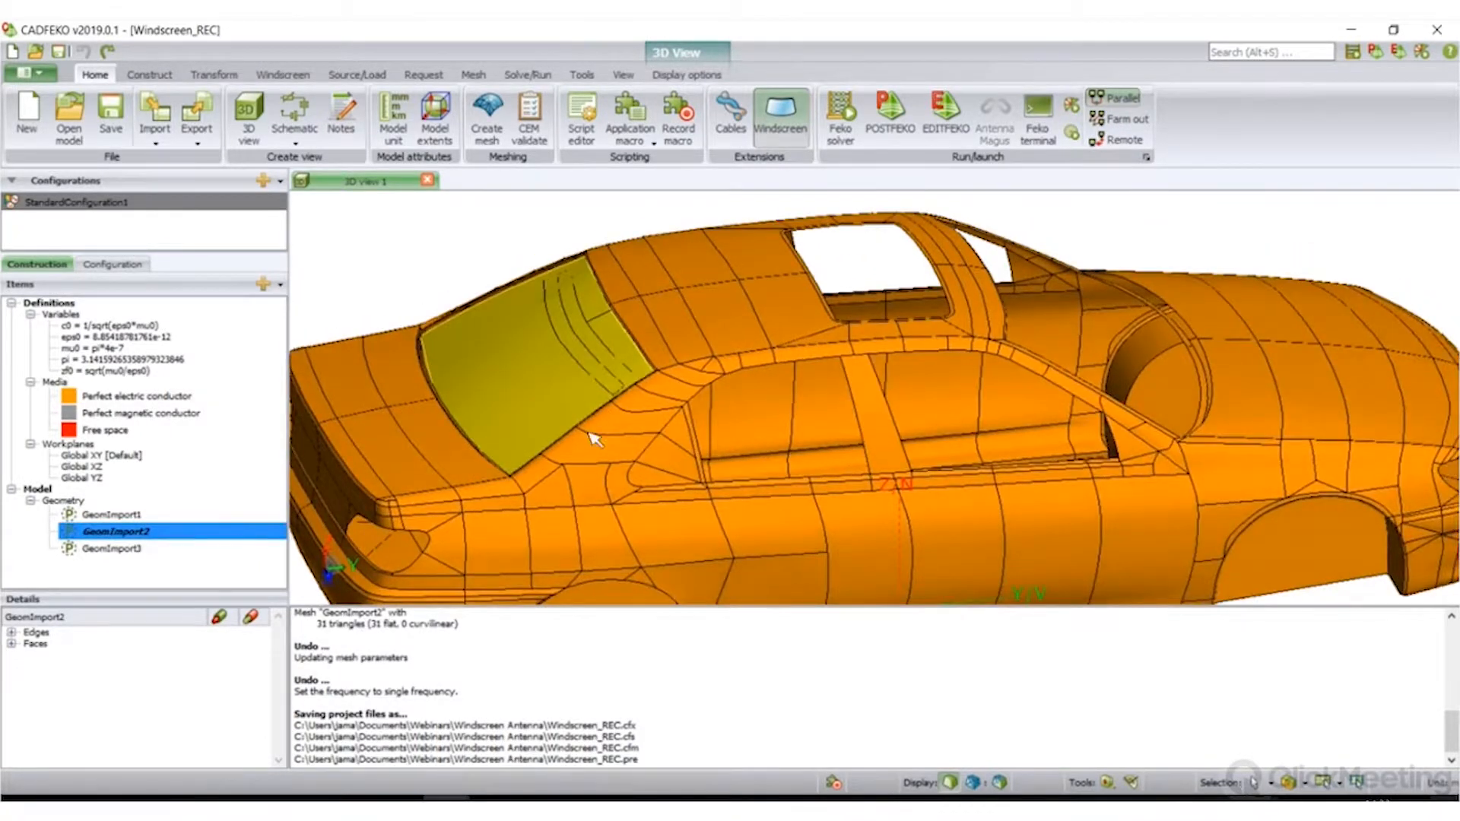
key("Down")
mouse_move(730, 415)
left_mouse_down()
mouse_move(739, 481)
mouse_move(613, 405)
mouse_move(374, 477)
mouse_move(368, 449)
left_mouse_up()
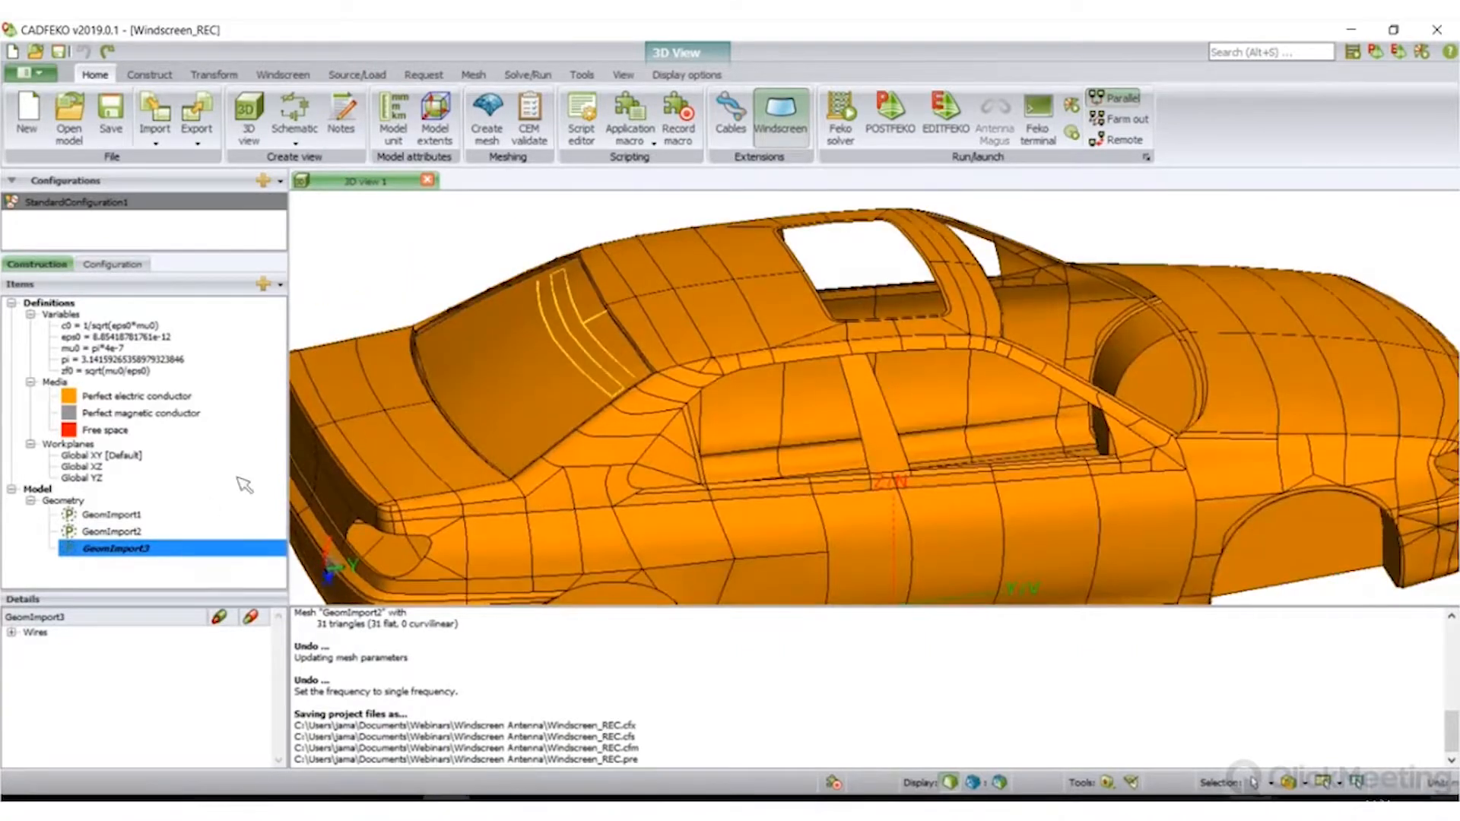
- Rename the car body geometry GeomImport1 as Car
left_click(441, 473)
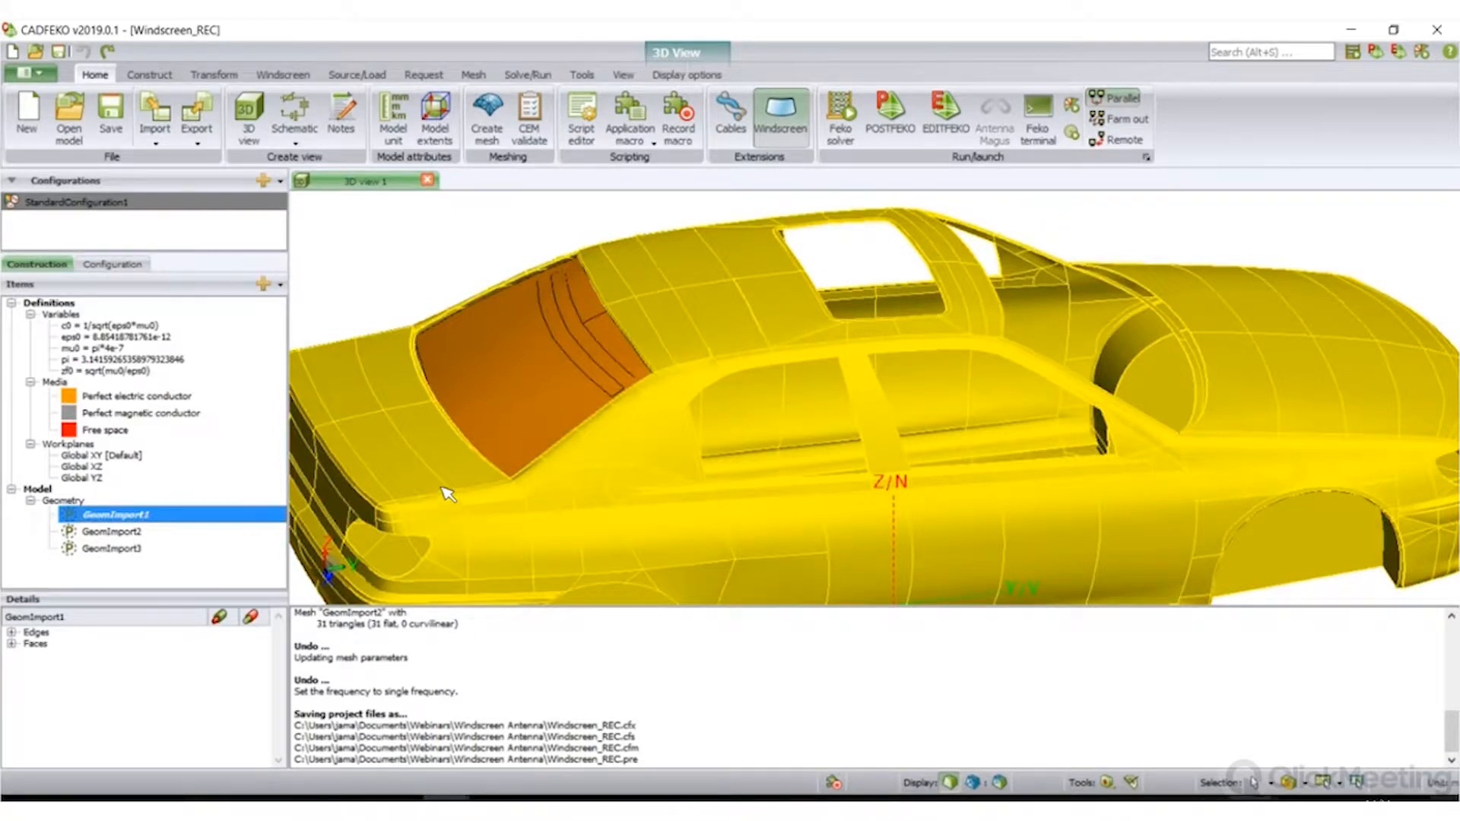
key("F2")
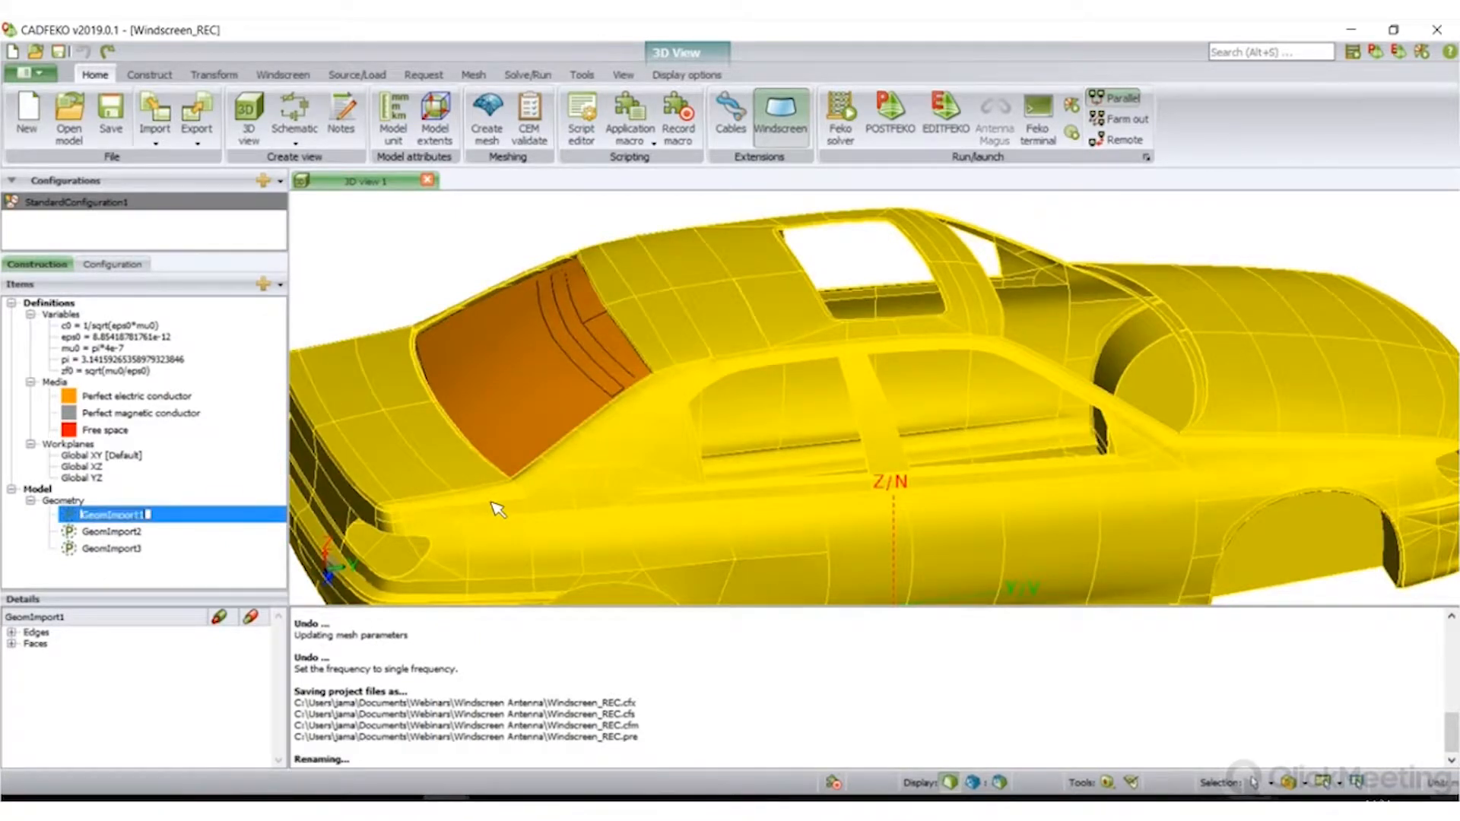
type("Car")
key("Return")
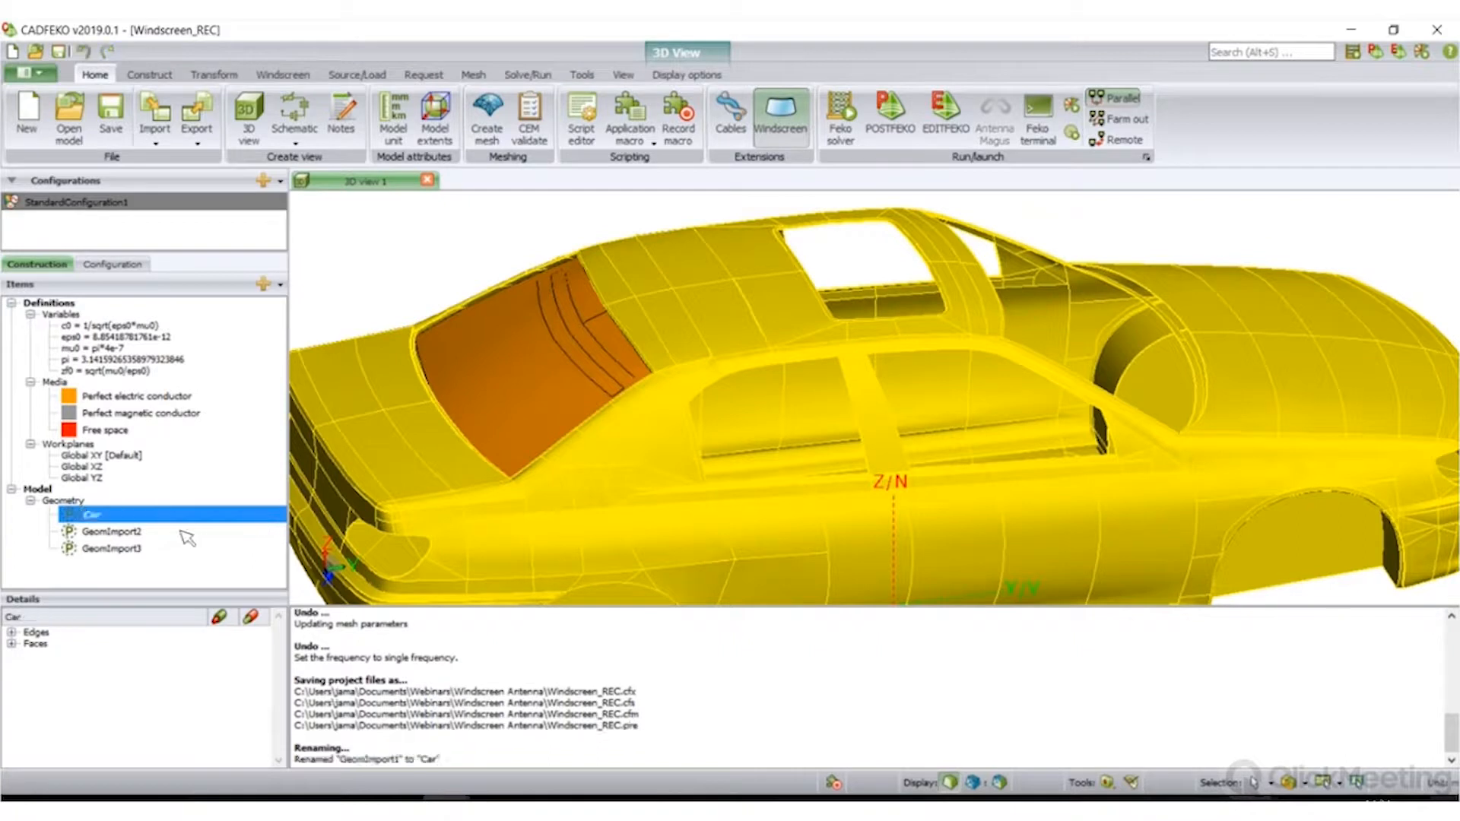
- Rename the rear window geometry GeomImport2 as Rear_screen
left_click(186, 534)
key("F2")
type("Rear")
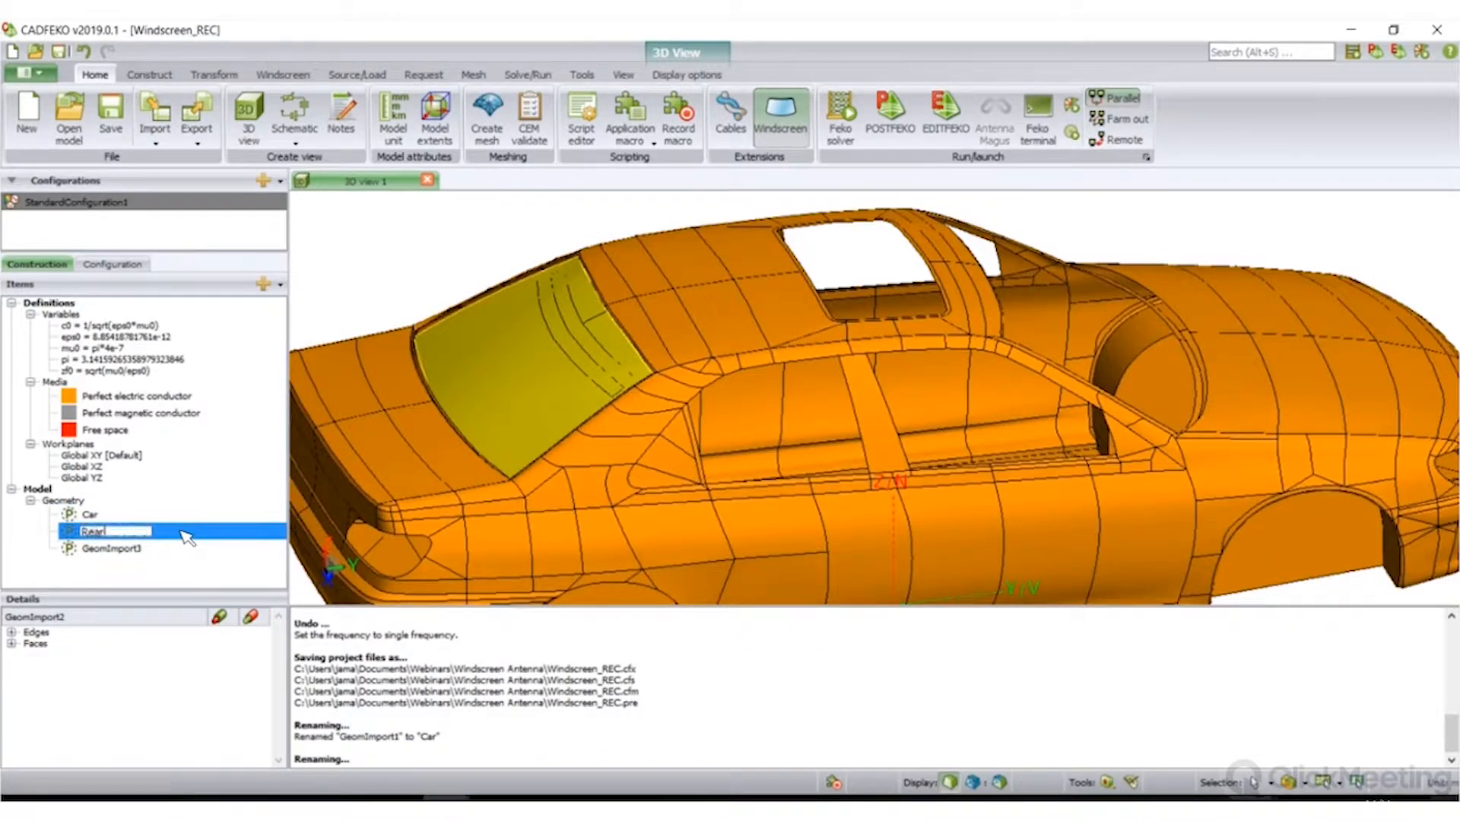
type("_screen")
key("Return")
- Try to rename the antenna wire geometry as Antenna
left_click(175, 549)
type("Antenna")
key("Return")
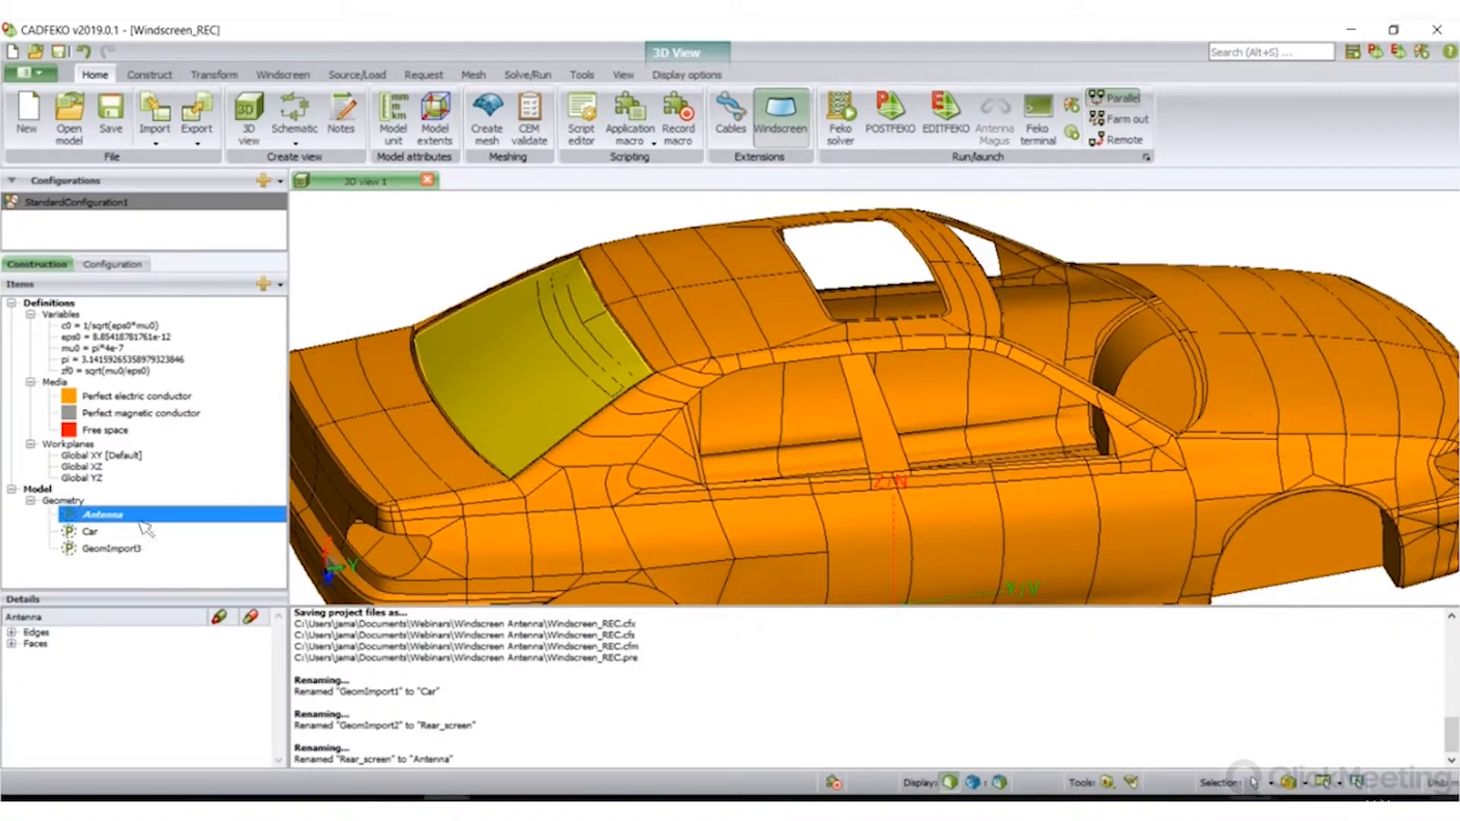
- Rename the rear window geometry as Windscreen
left_click(148, 530)
left_click(144, 519)
key("F2")
type("Windscreen")
key("Return")
- Rename the wire geometry GeomImport3 on the rear window as Antenna
left_click(145, 531)
key("F2")
type("Antenna")
key("Return")
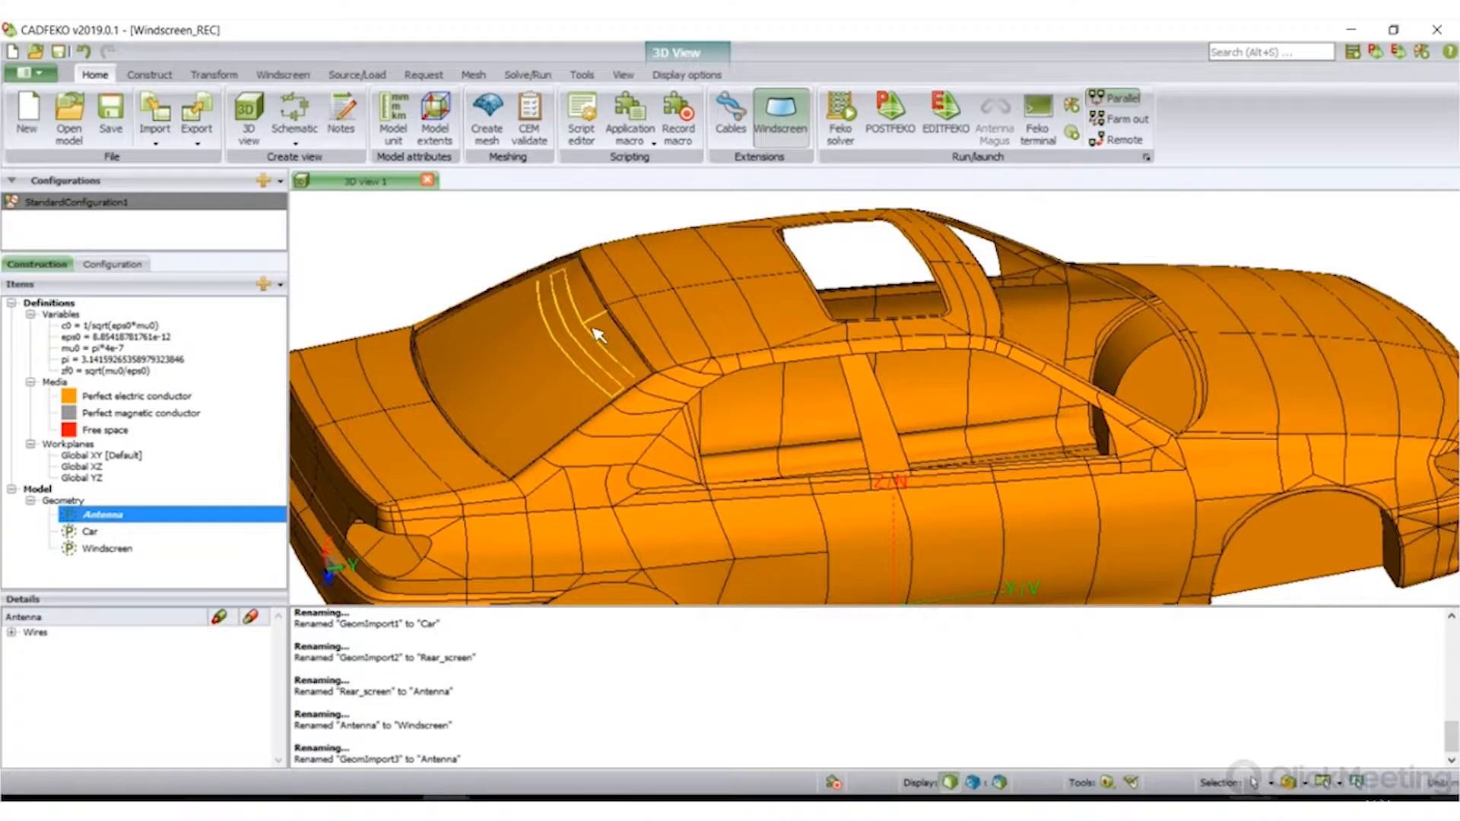
left_click_drag(601, 333, 729, 365)
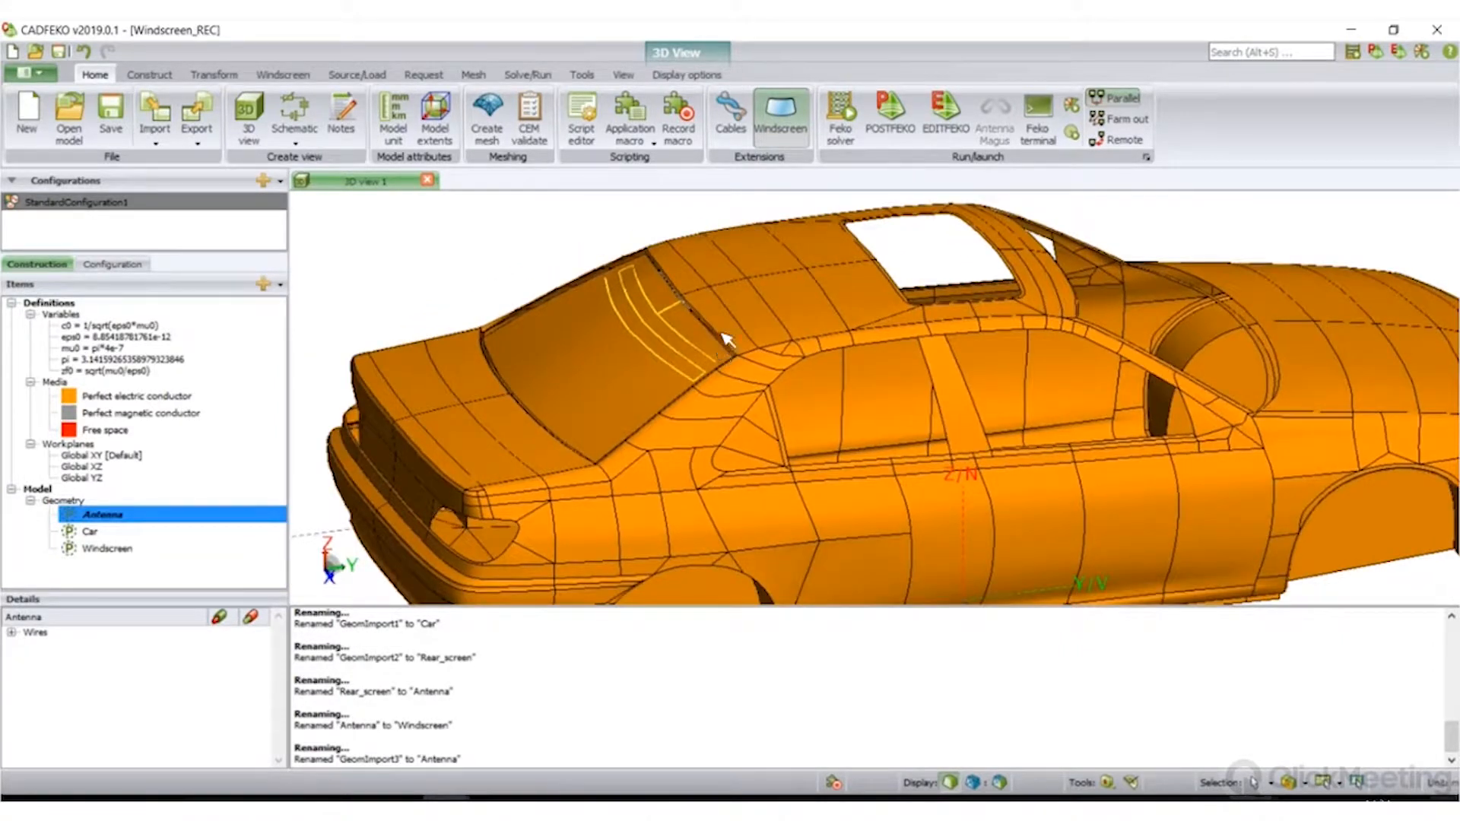
scroll(707, 403, "down", 5)
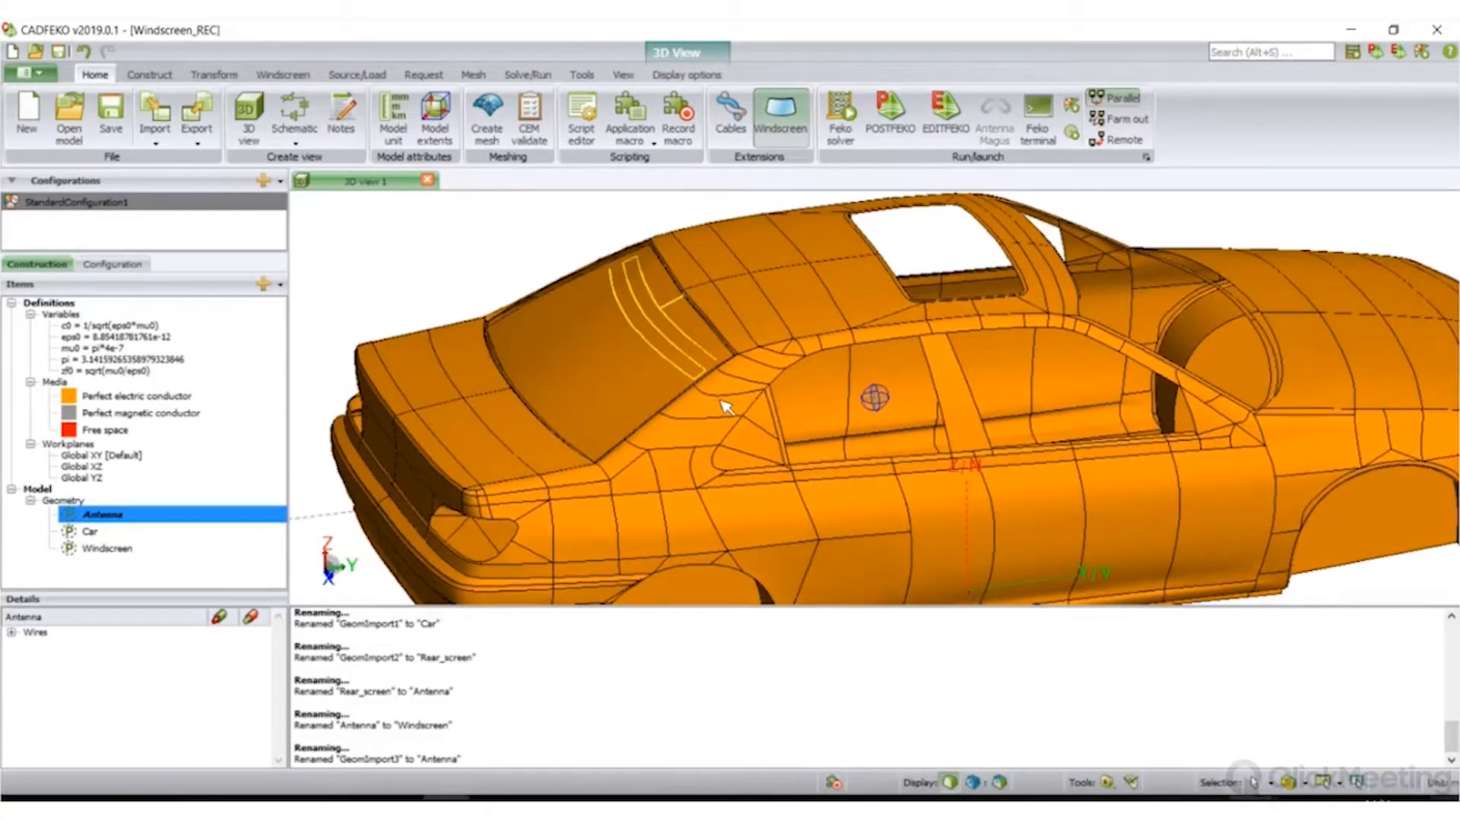
scroll(685, 404, "up", 5)
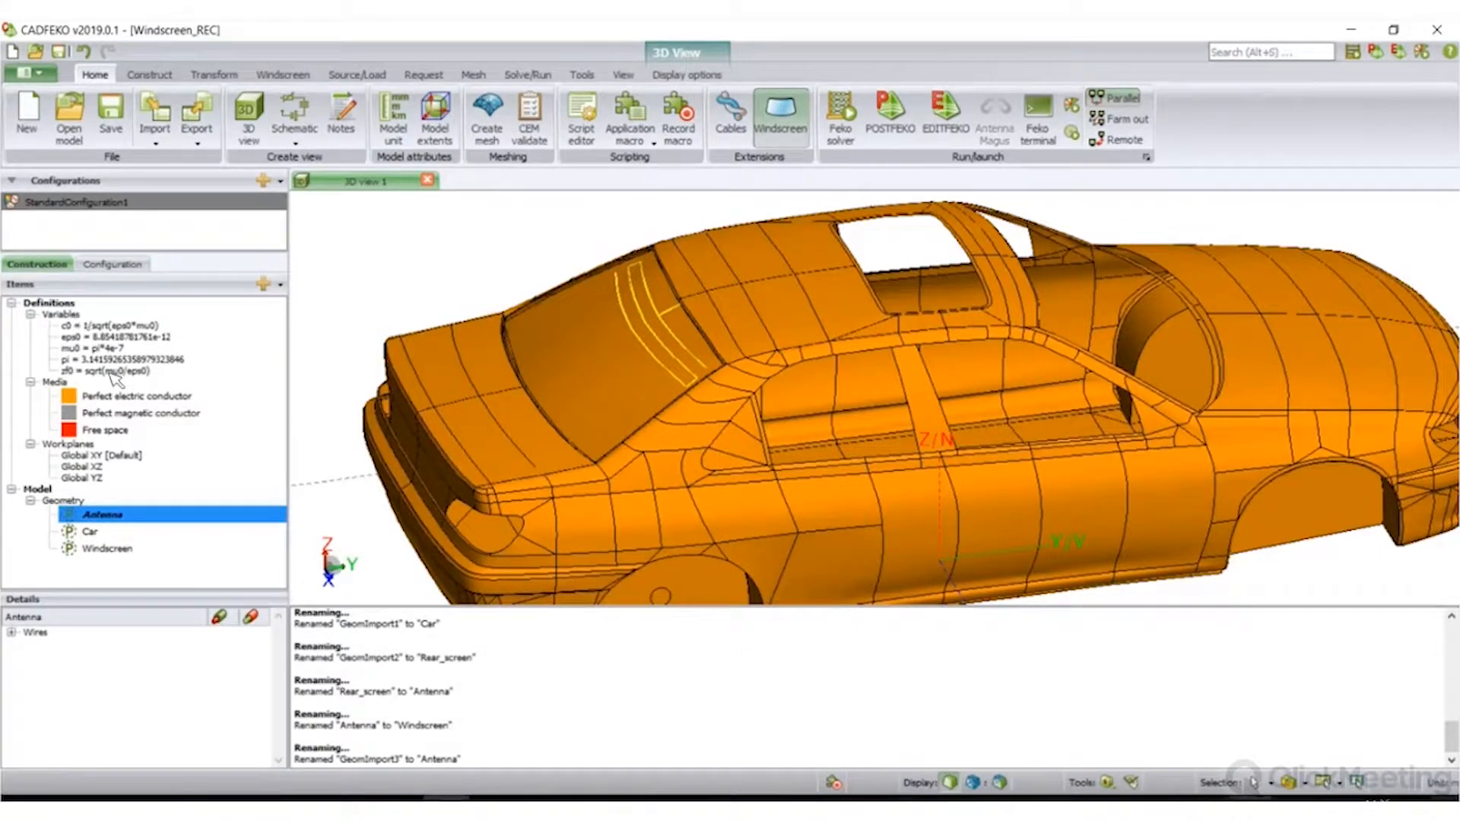
- Add a variable named Er_glass with the expression 7.5 for the glass permittivity
mouse_move(116, 371)
key("#")
left_click_drag(1144, 236, 430, 206)
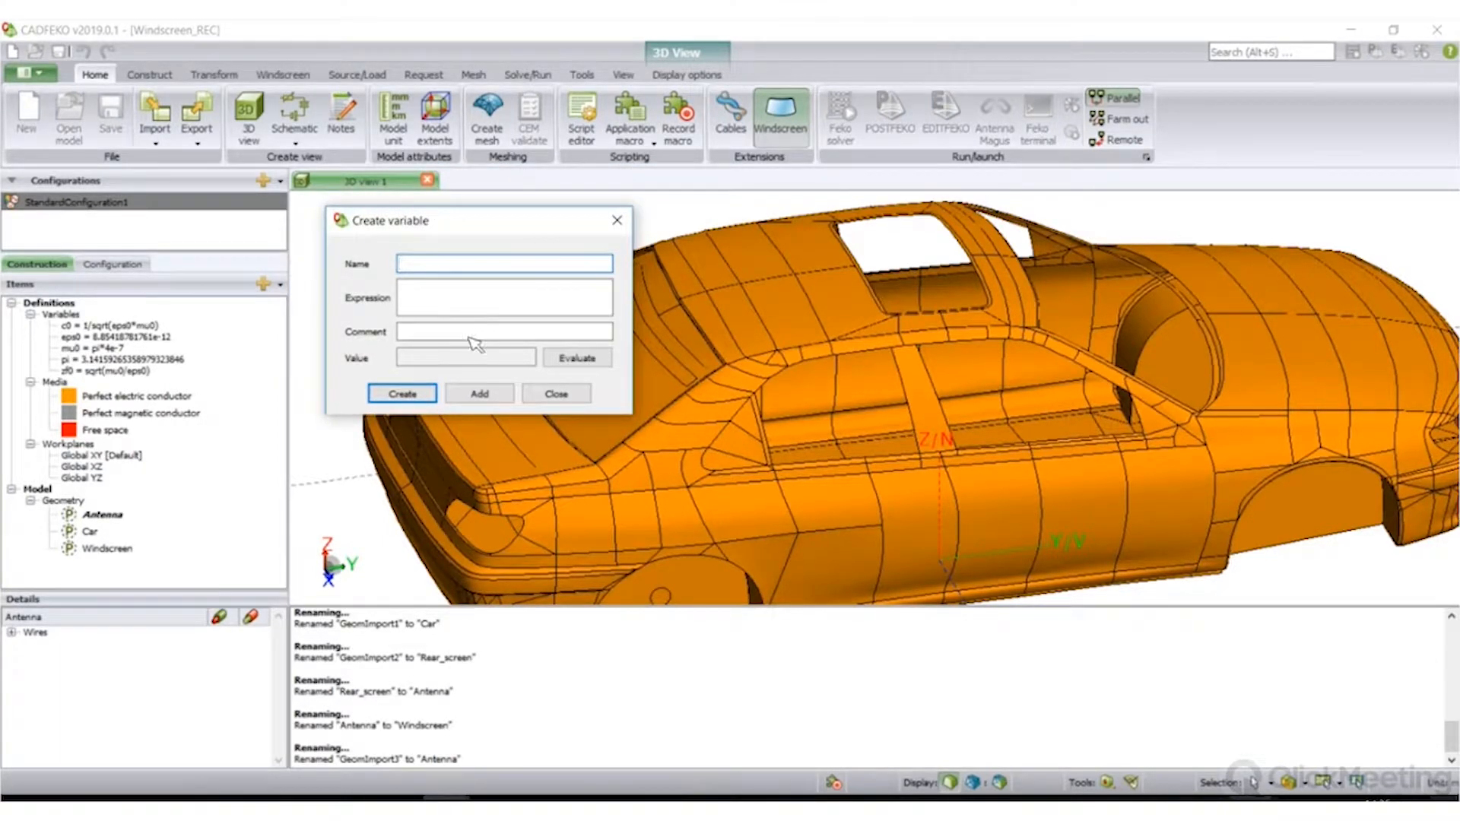
type("Er_glass")
key("Tab")
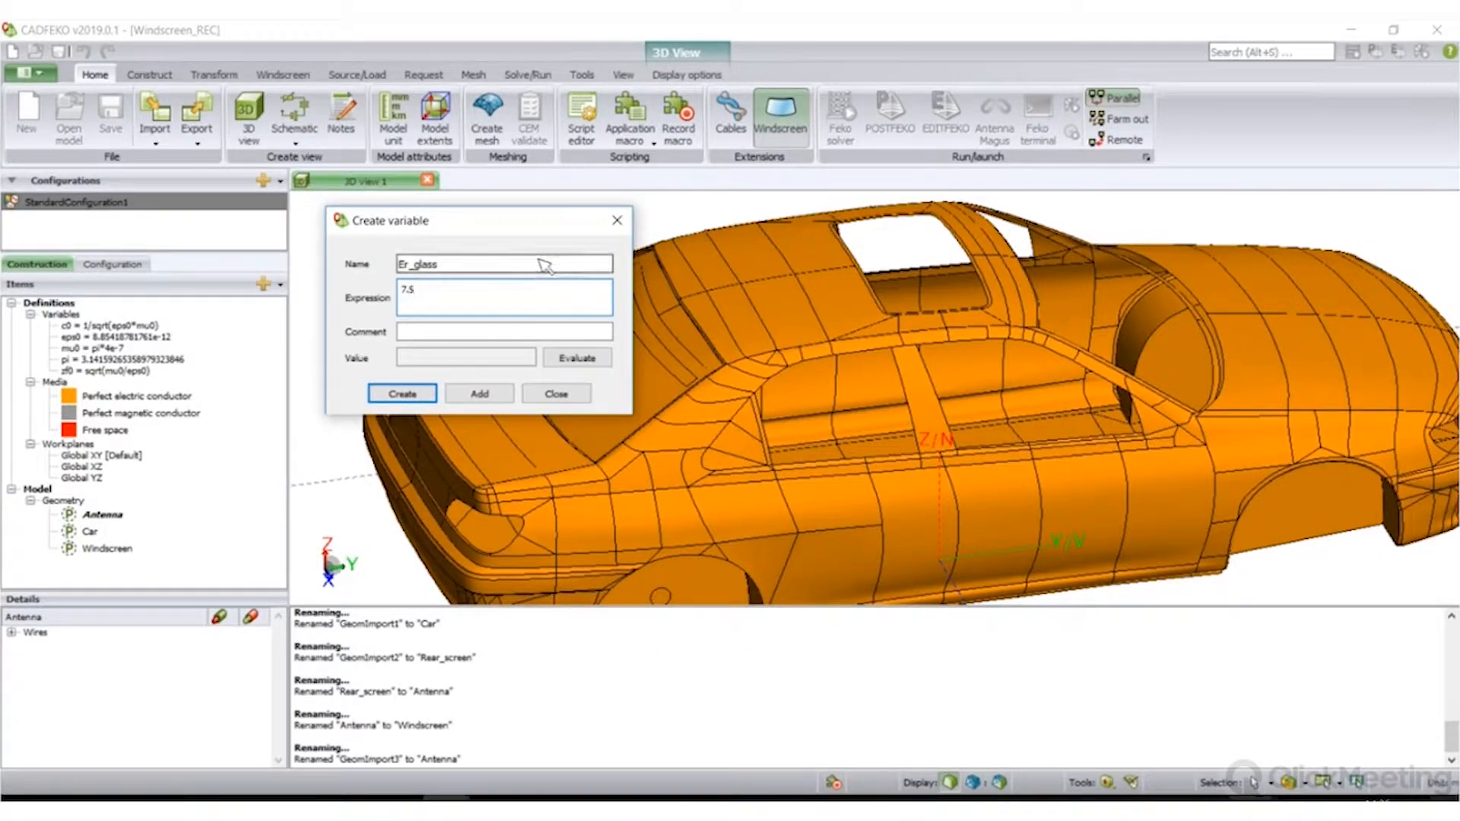
left_click(479, 393)
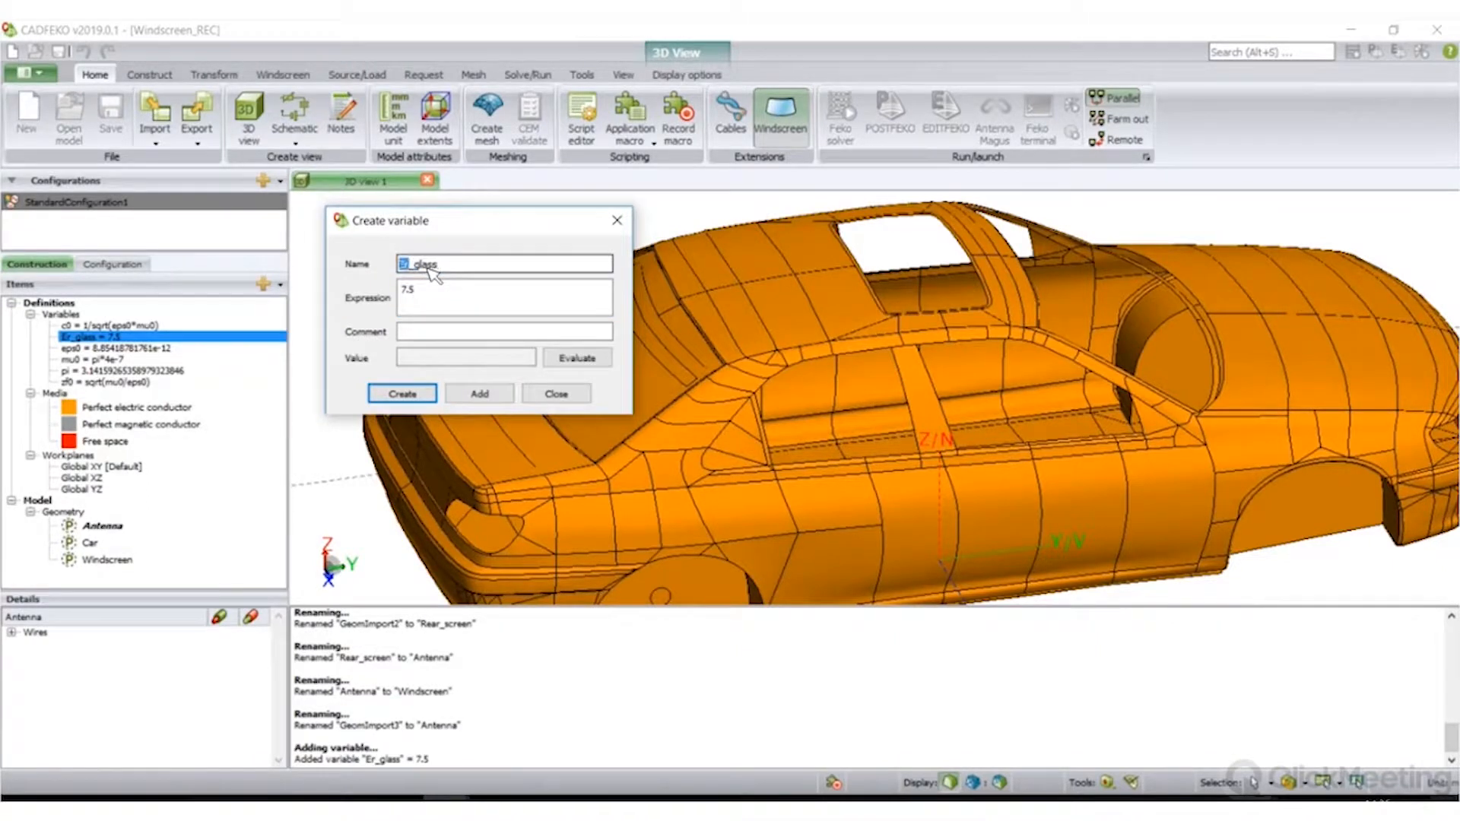
- Add a variable named TgD_glass with the expression 0.05 for the glass loss tangent
key("BackSpace")
type("gD")
left_click_drag(443, 289, 311, 286)
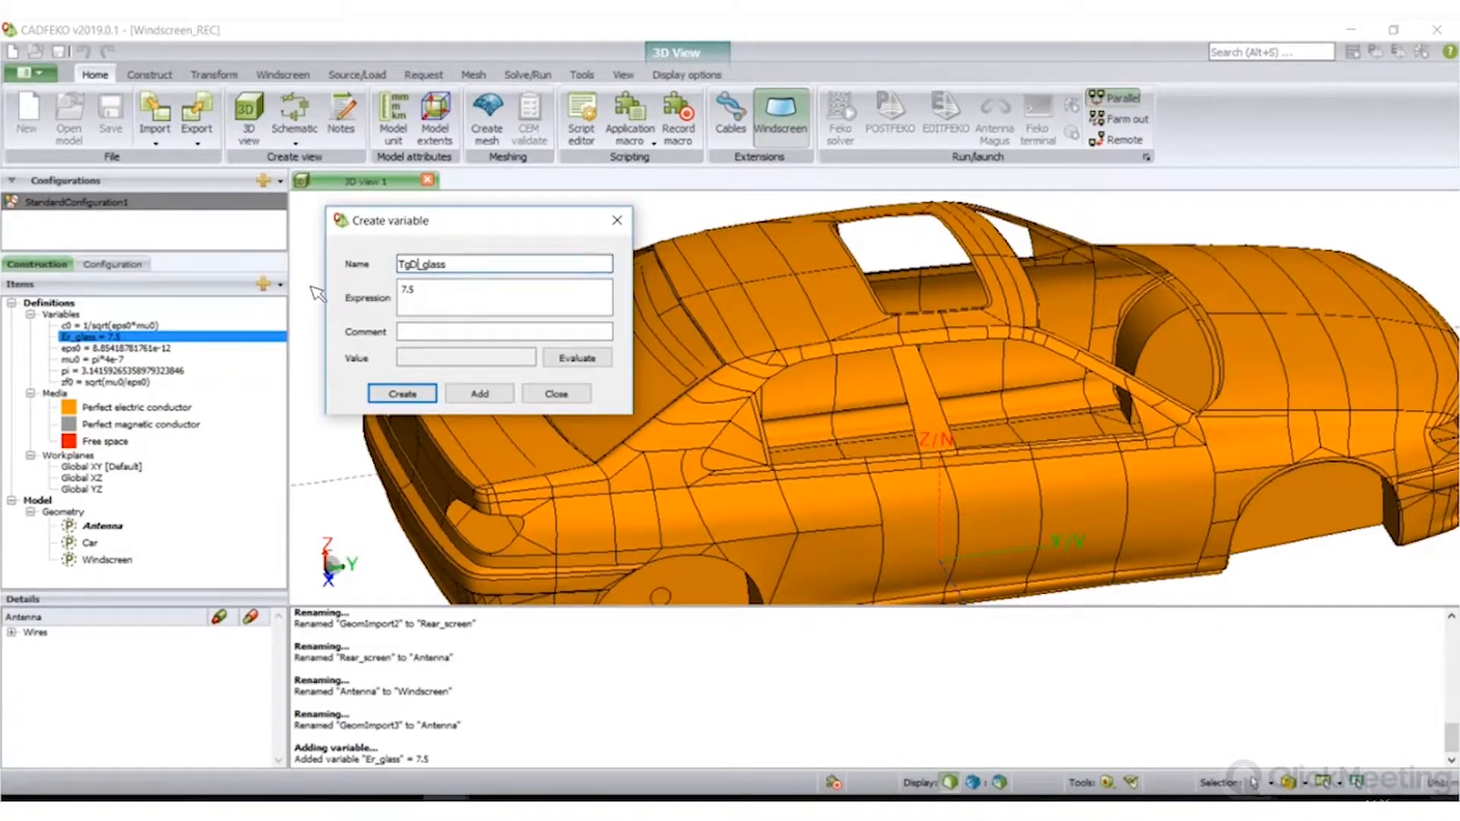
type("0.05")
left_click(464, 394)
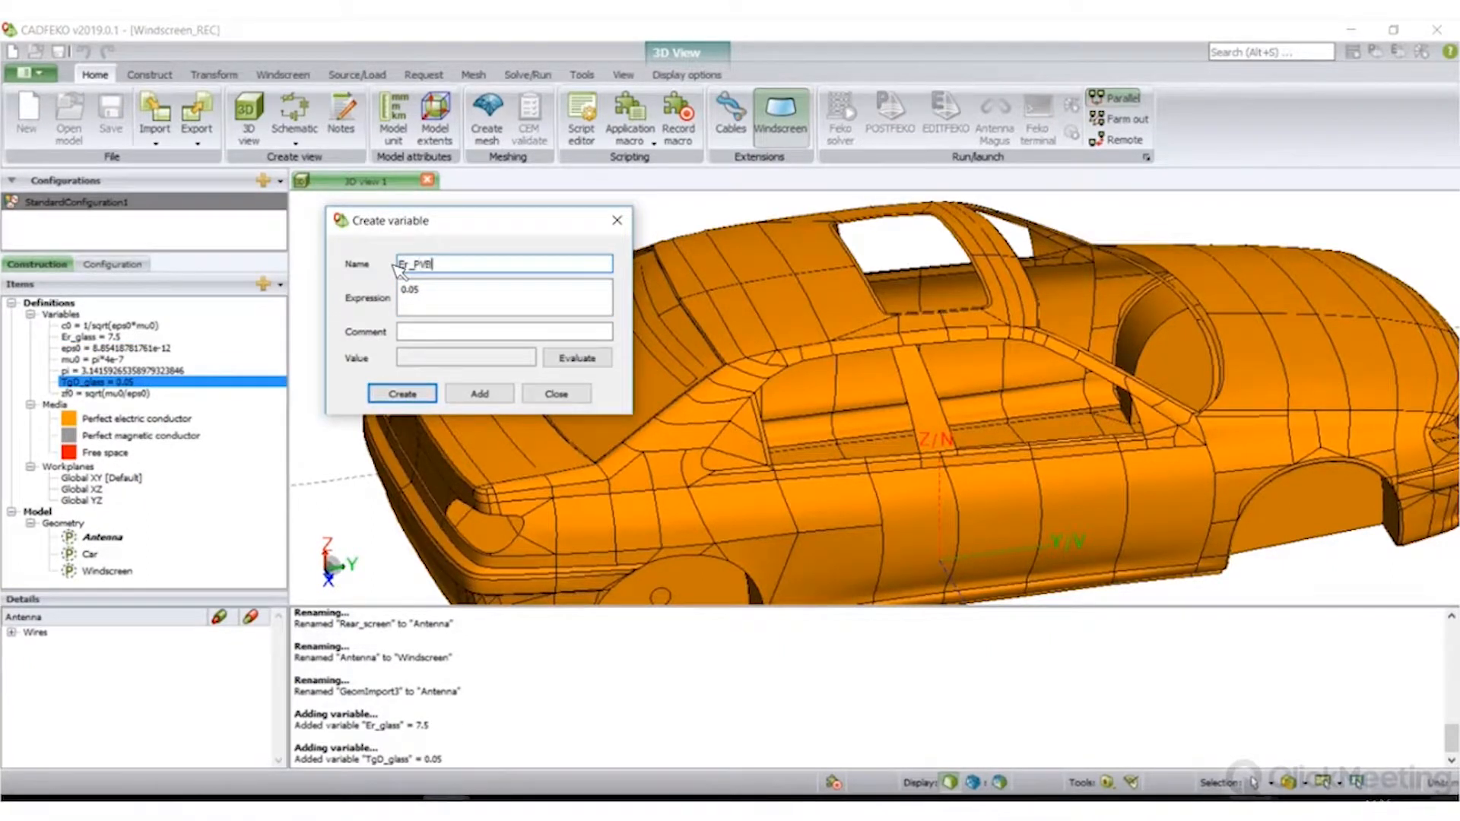
- Add the PVB material variables Er_PVB with the expression 3.1 and TgD_PVB with the expression 0.05
key("Tab")
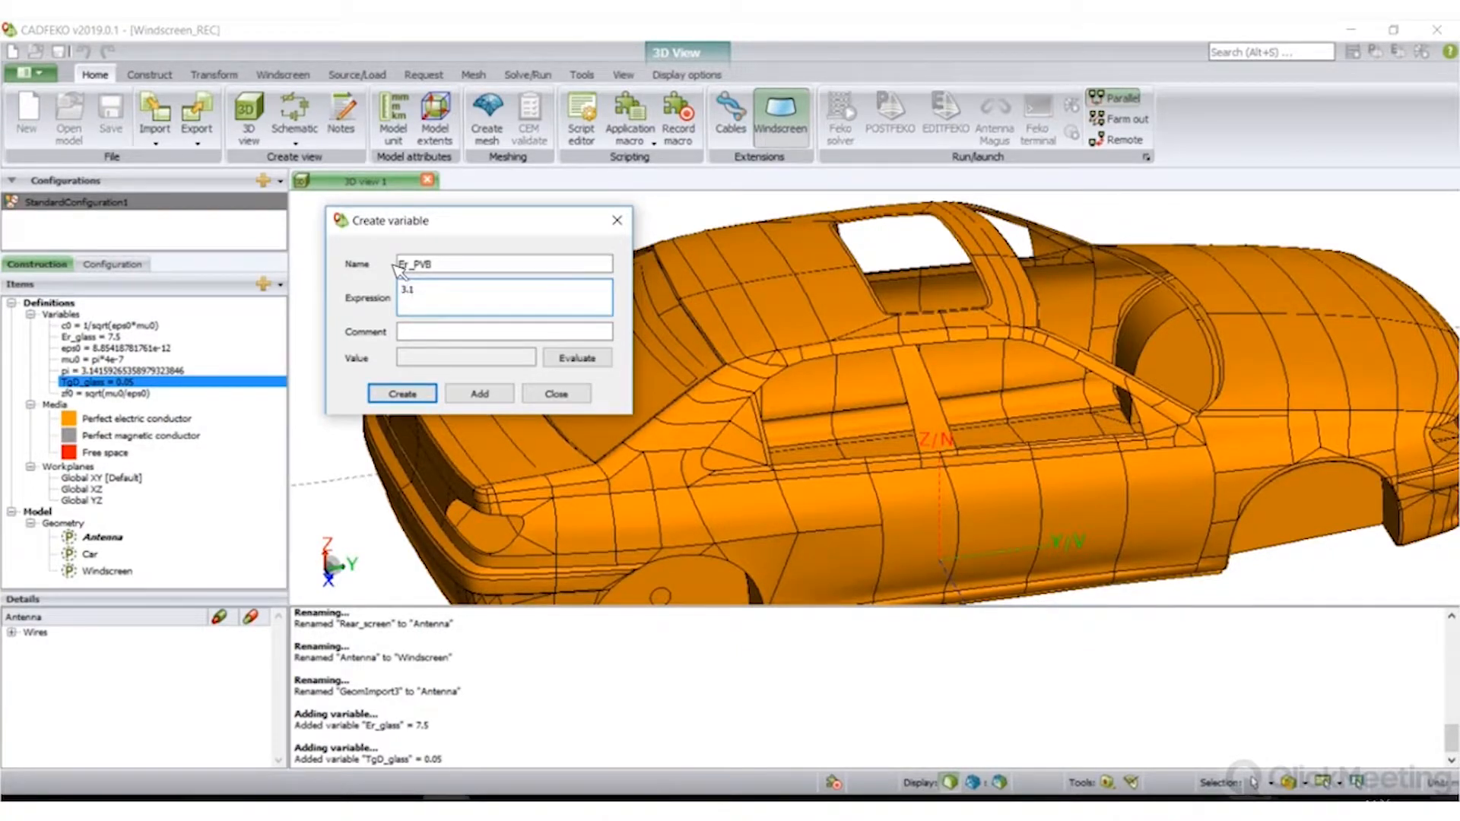
left_click(481, 394)
left_click(435, 265)
type("TgD")
key("Tab")
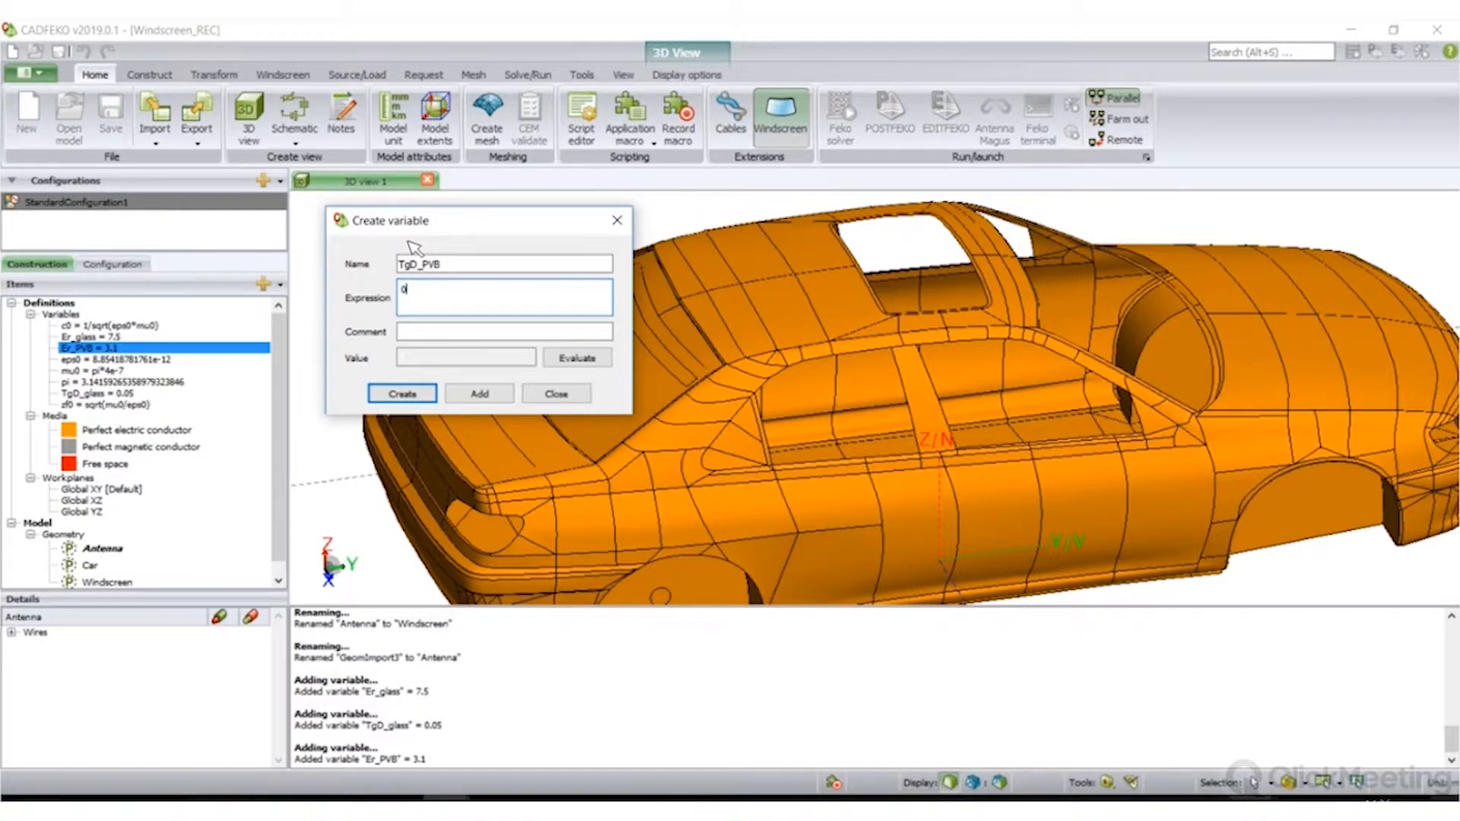
type("0.05")
key("Return")
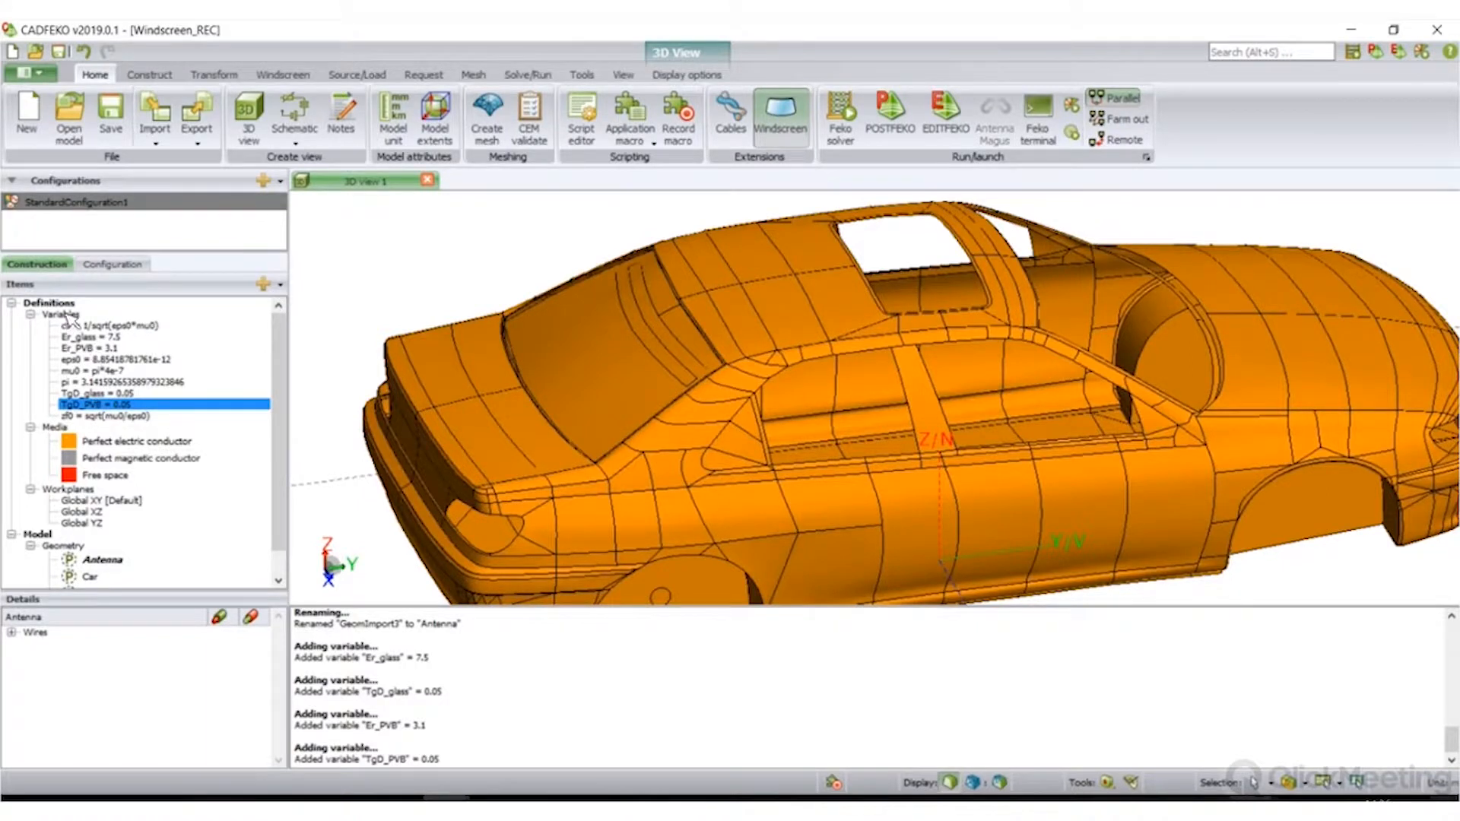
- Add a glass thickness variable named h_glass with the expression 2.1e-3
key("#")
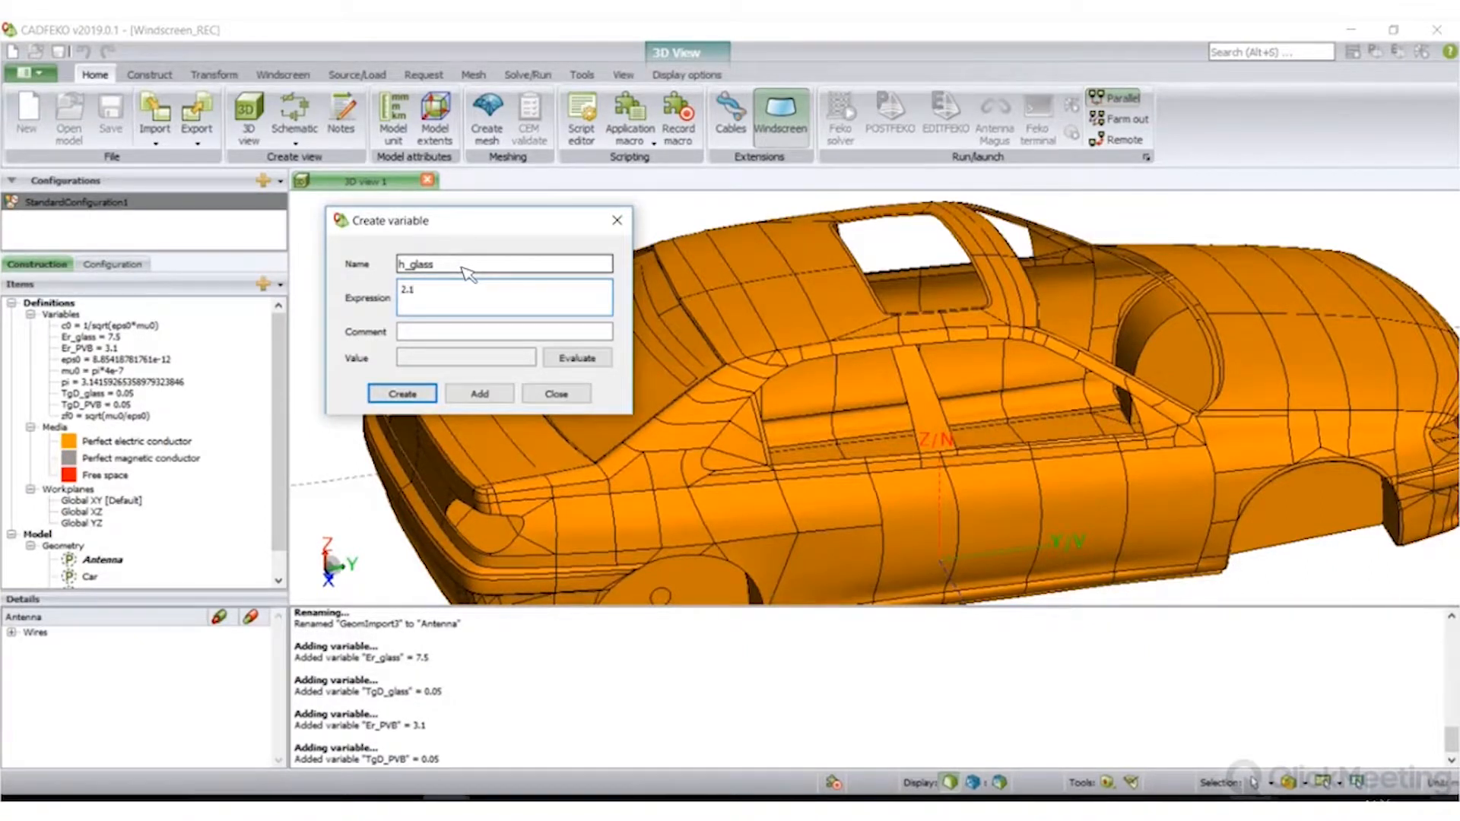
type("e-3")
left_click(480, 393)
- Add a PVB thickness variable named h_PVB with the expression 0.8e-3 and finish creating variables
key("BackSpace")
key("BackSpace")
key("BackSpace")
key("BackSpace")
type("PVB")
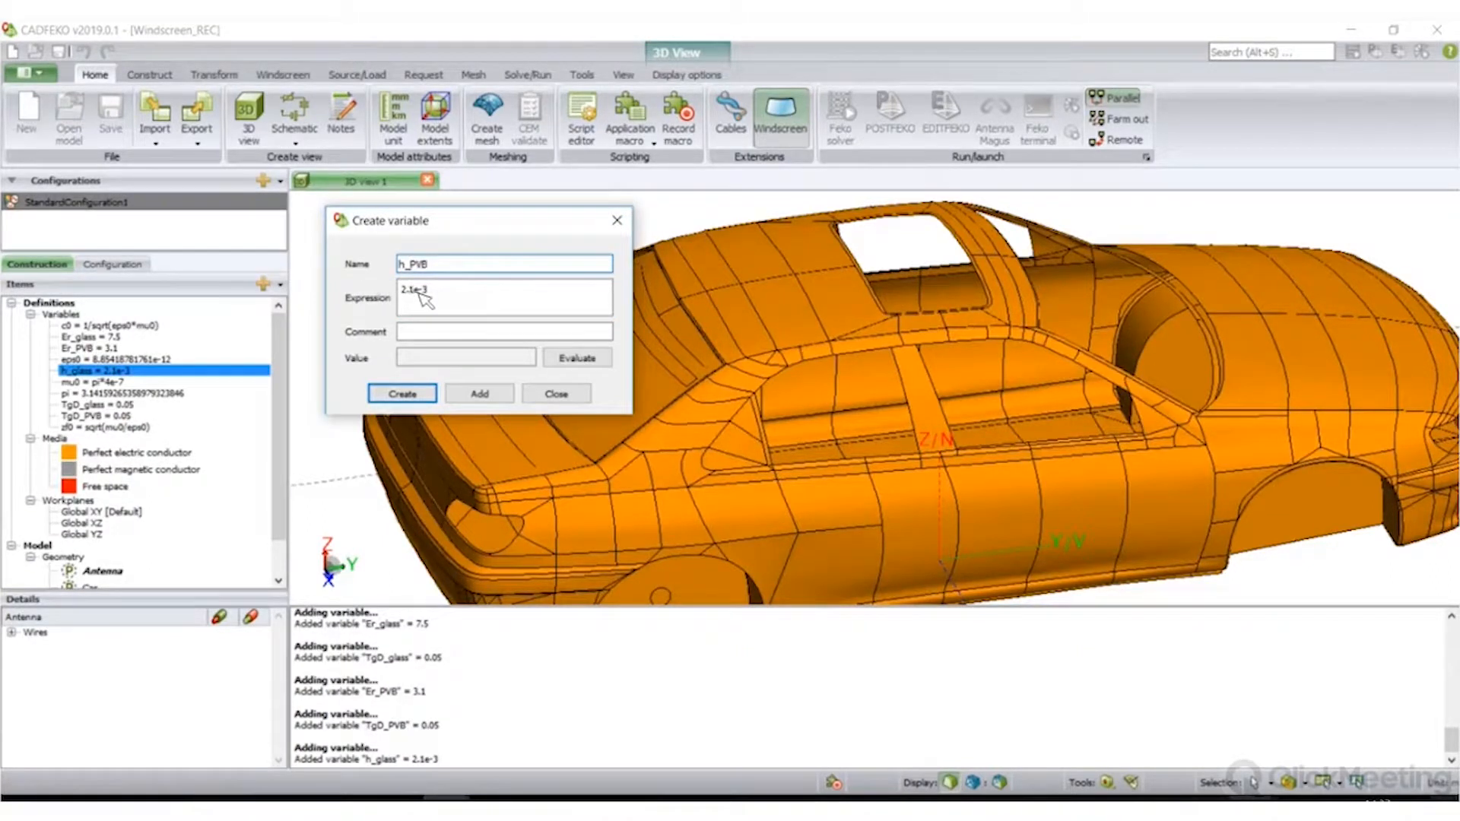
left_click_drag(414, 290, 368, 286)
type("0.8")
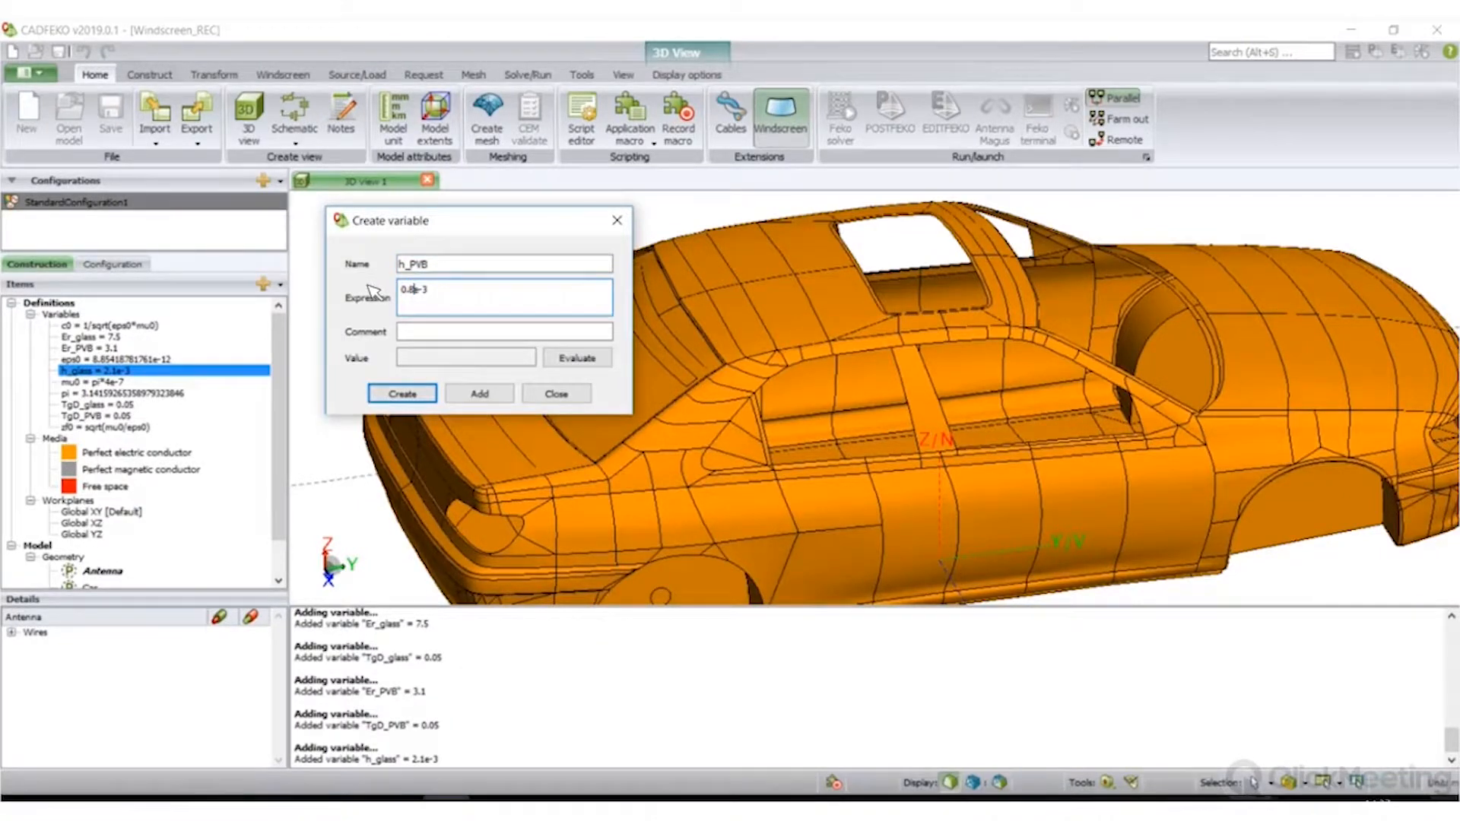
key("Return")
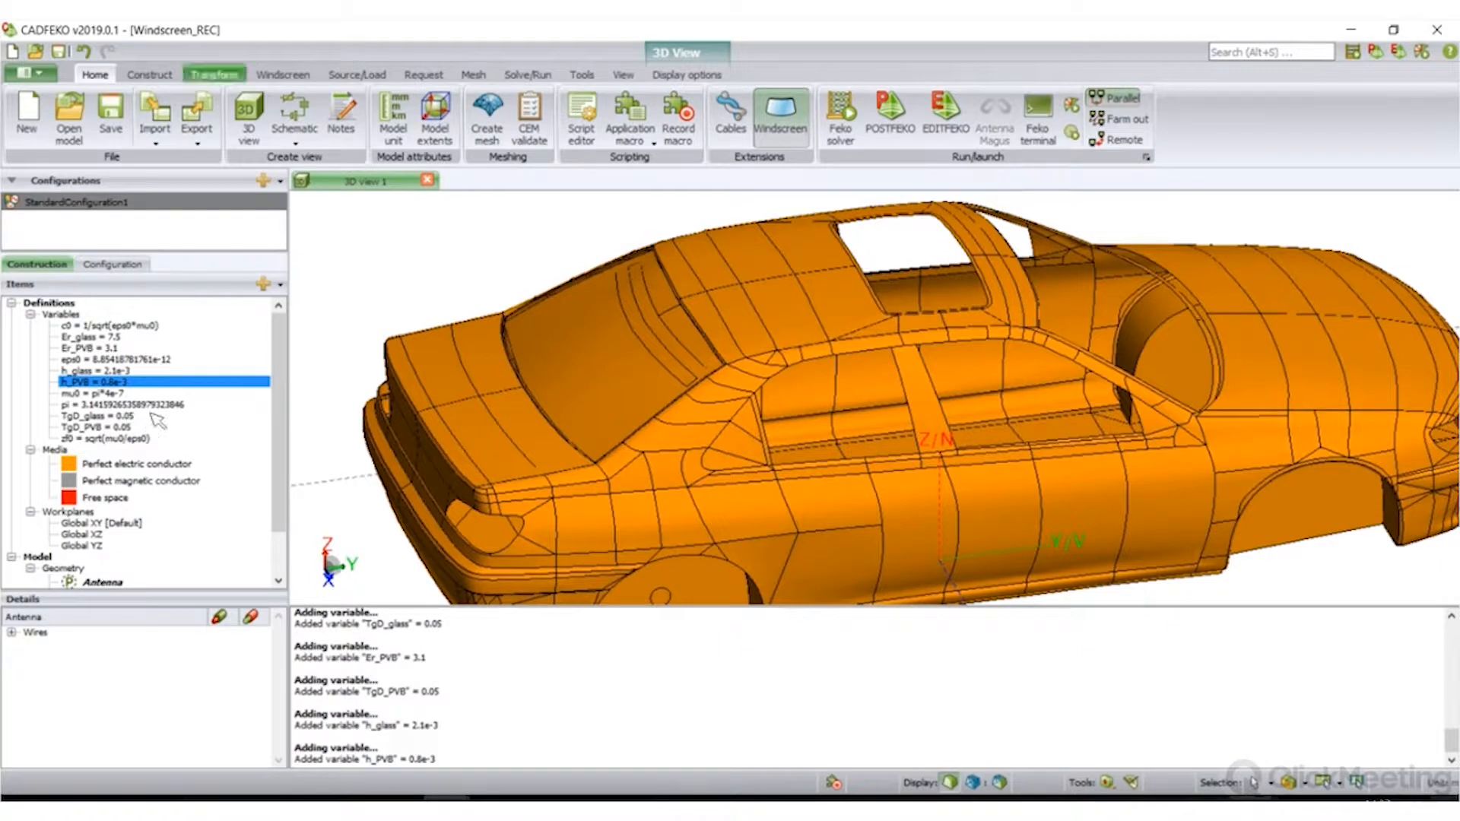
- Add a frequency-independent dielectric medium labelled Glass with relative permittivity Er_glass and dielectric loss tangent TgD_glass
double_click(66, 451)
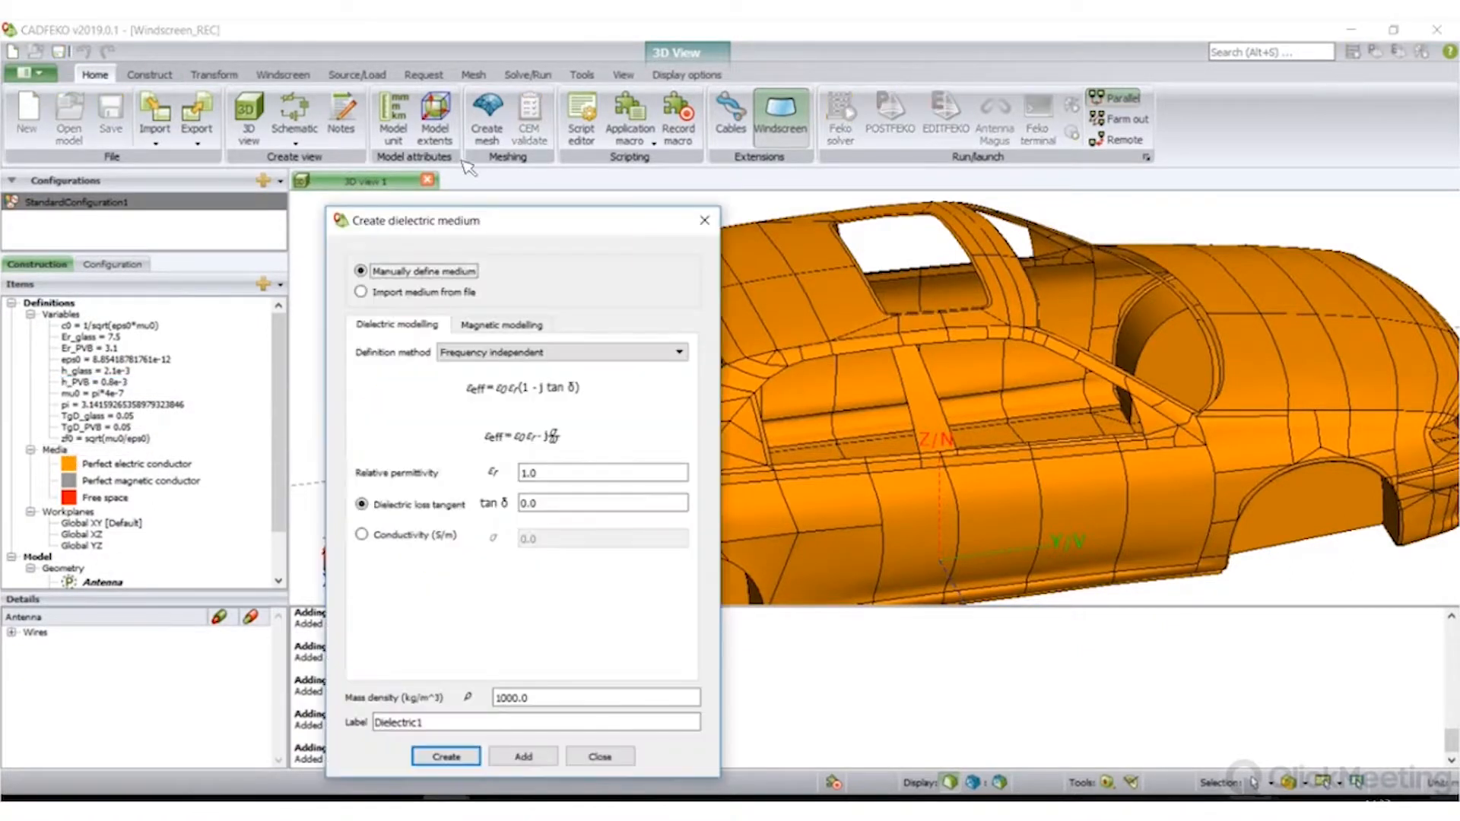
left_click_drag(515, 227, 489, 130)
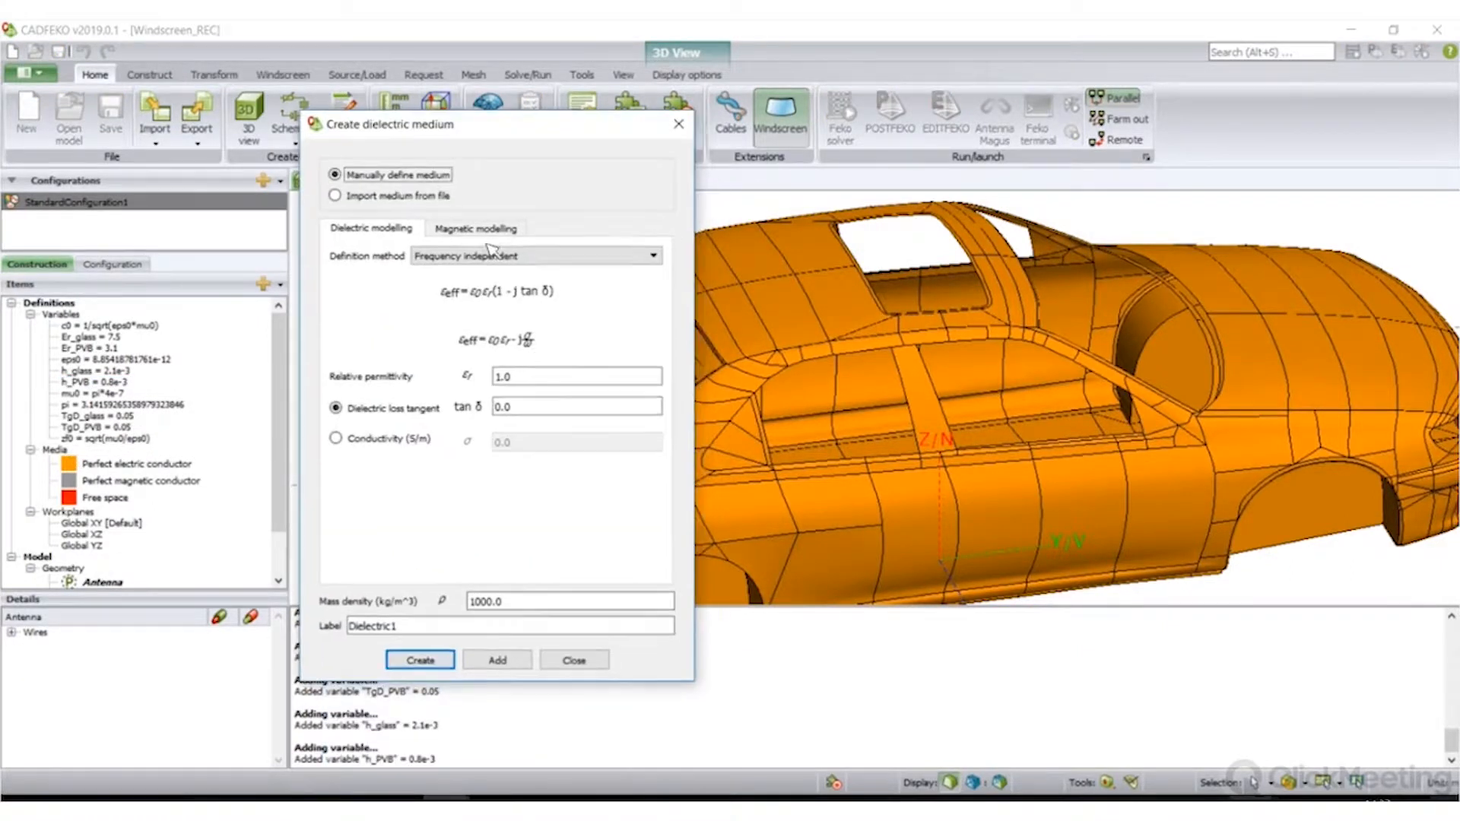
double_click(493, 374)
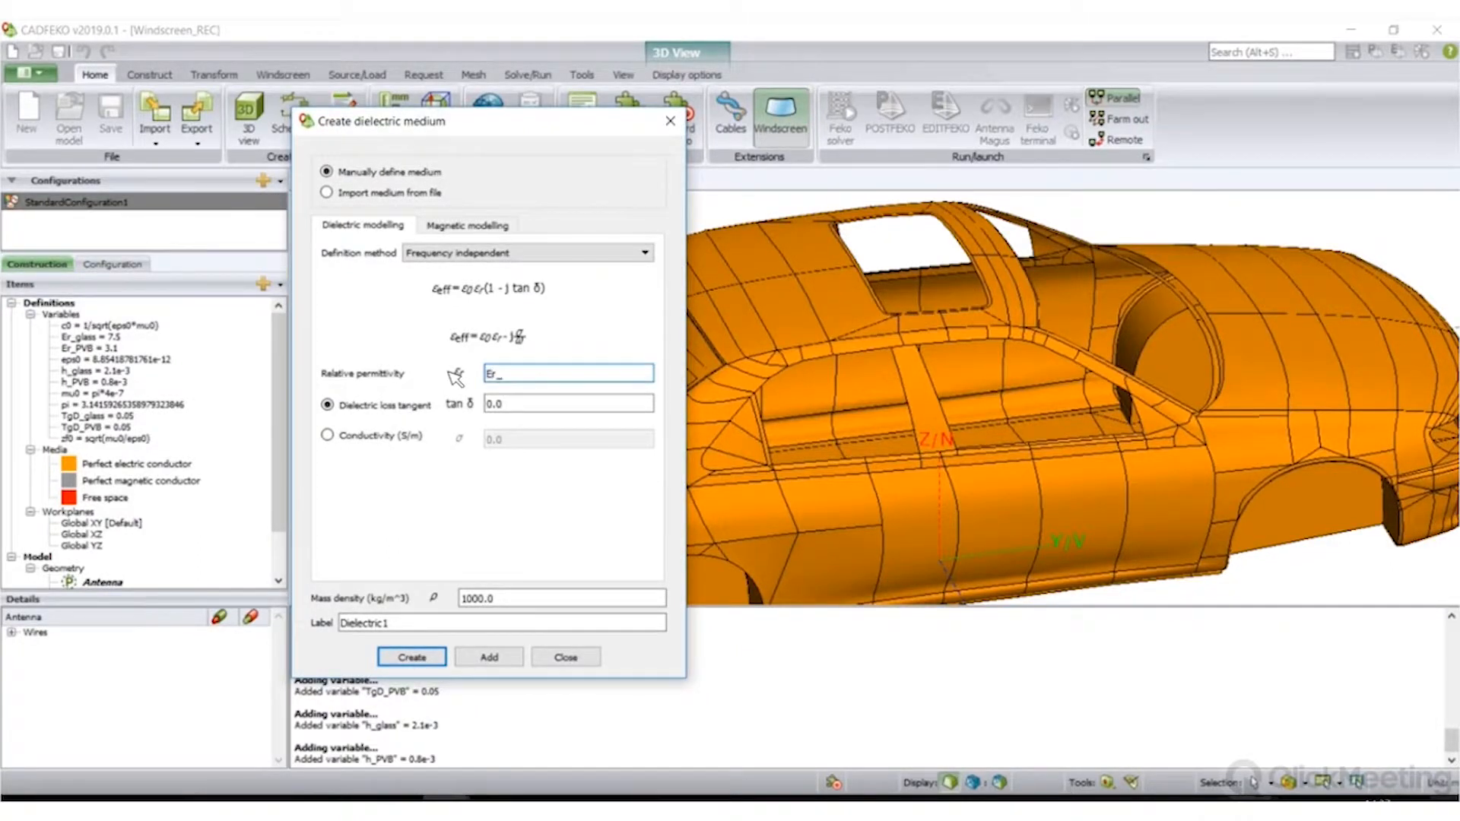
key("Tab")
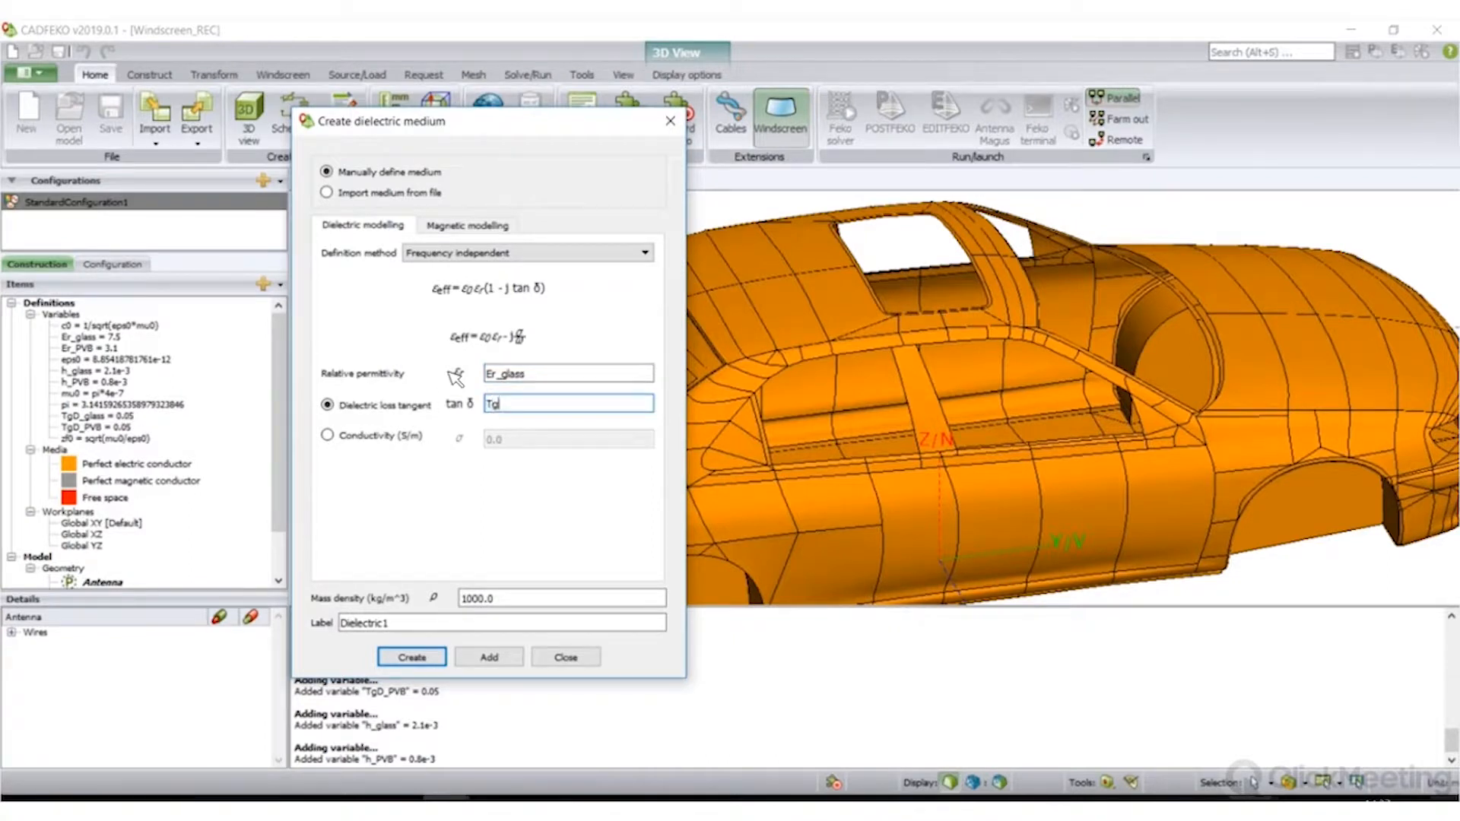
type("TgD_glass")
key("Tab")
type("Glass")
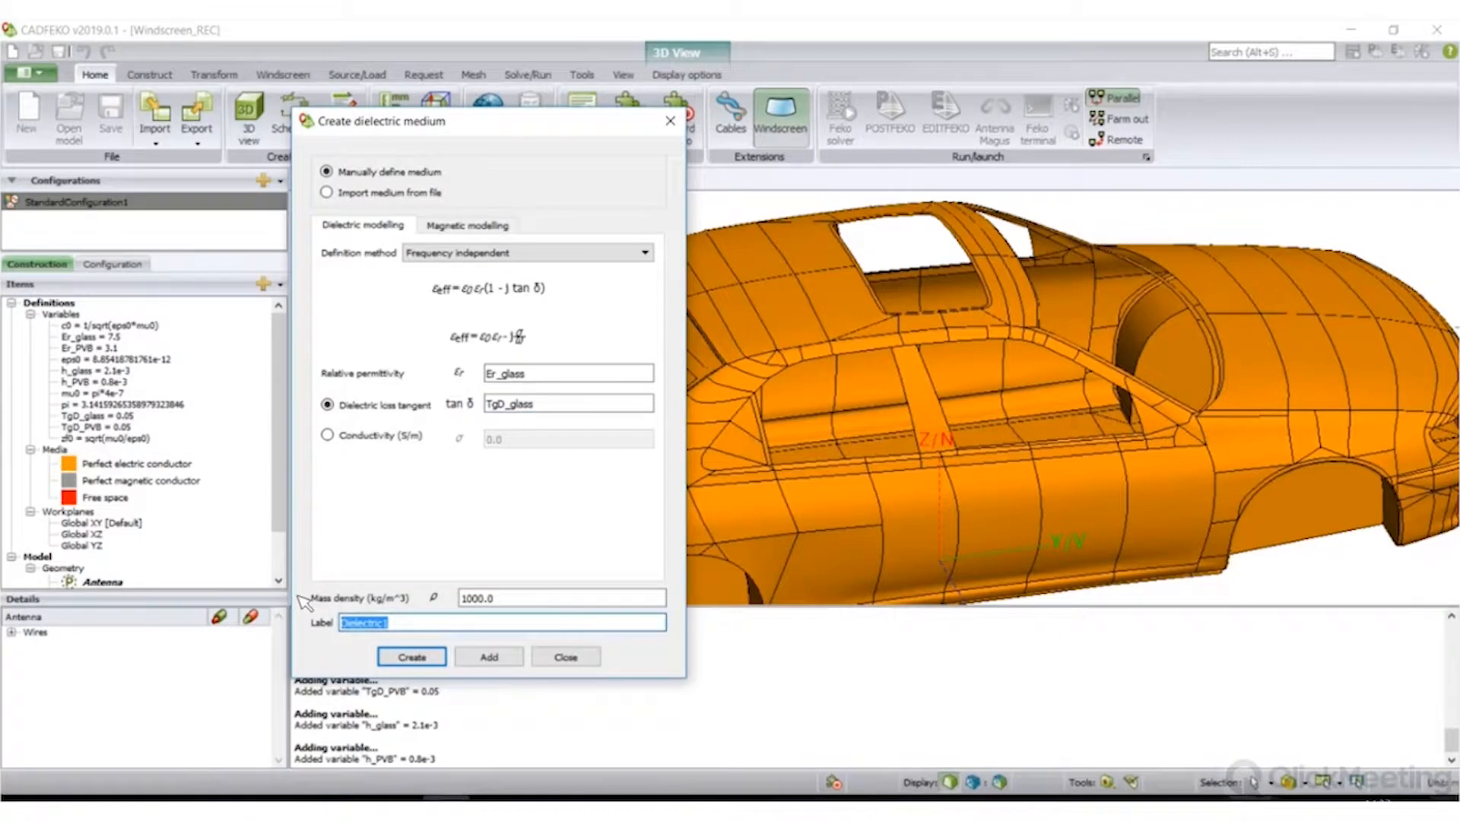
left_click(489, 657)
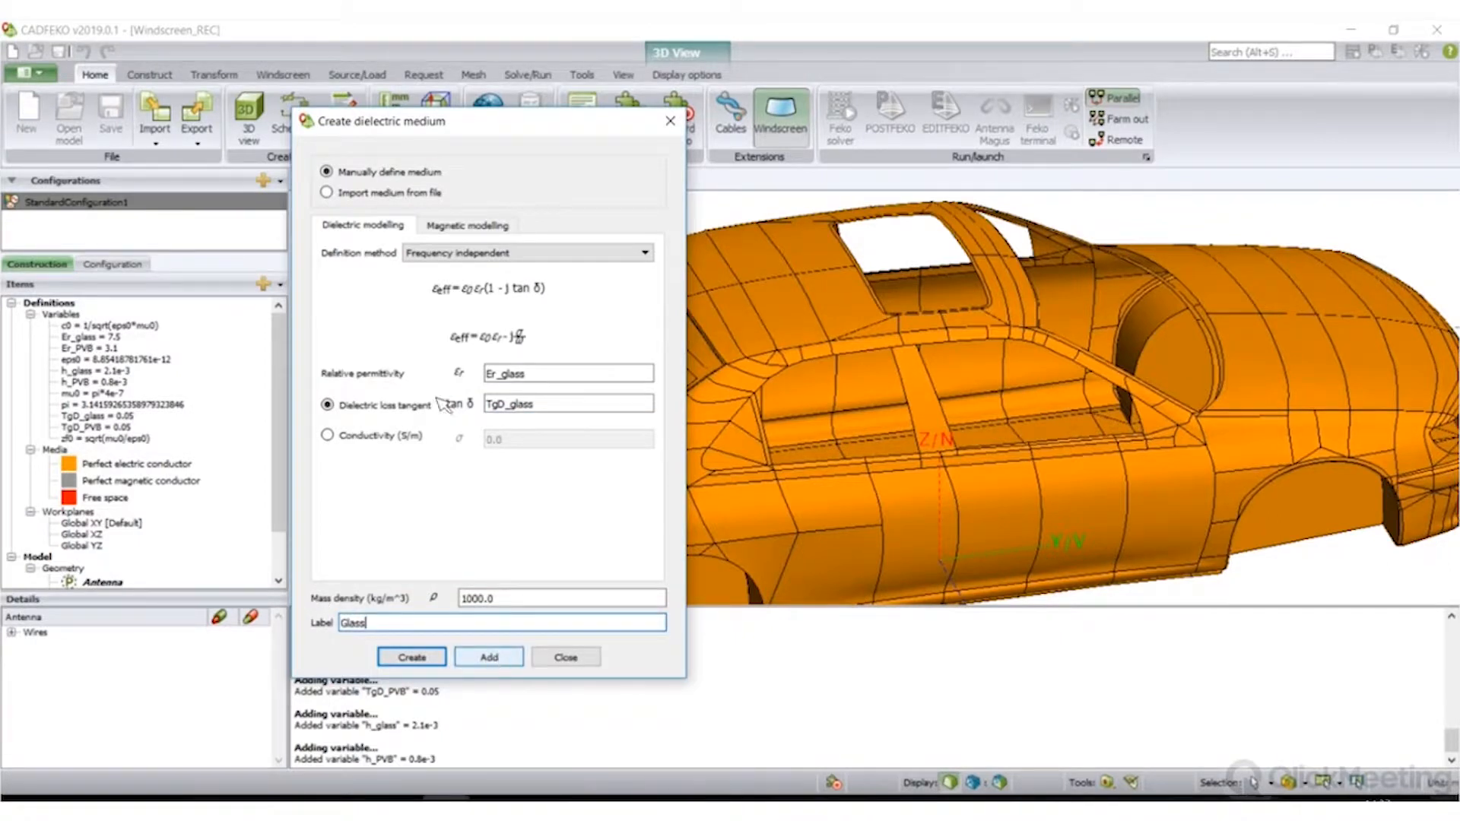
- Create a second frequency-independent dielectric medium with relative permittivity Er_PVB and dielectric loss tangent TgD_PVB
left_click(532, 376)
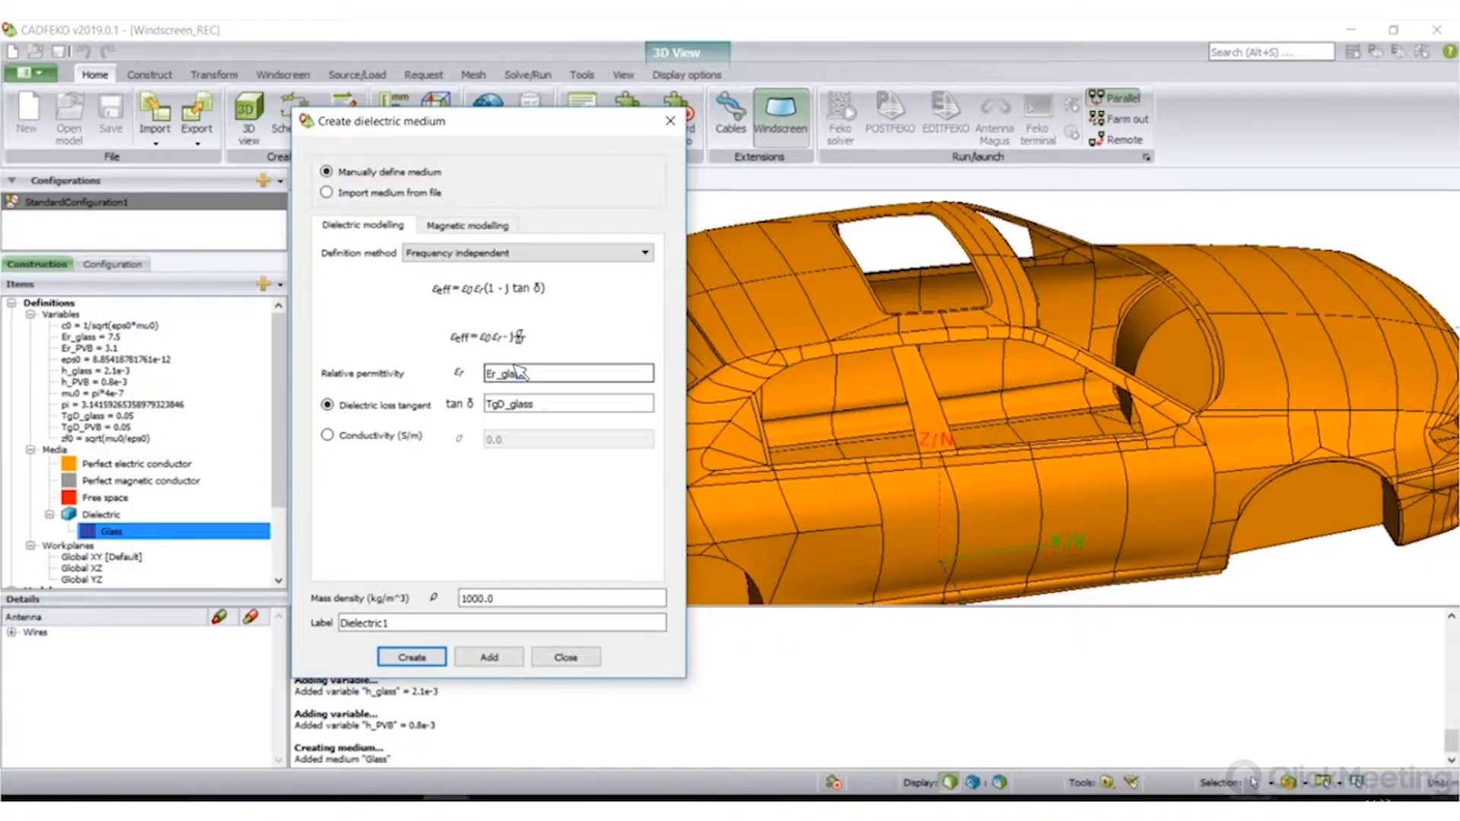
type("PVB")
left_click_drag(536, 404, 513, 403)
type("PVB")
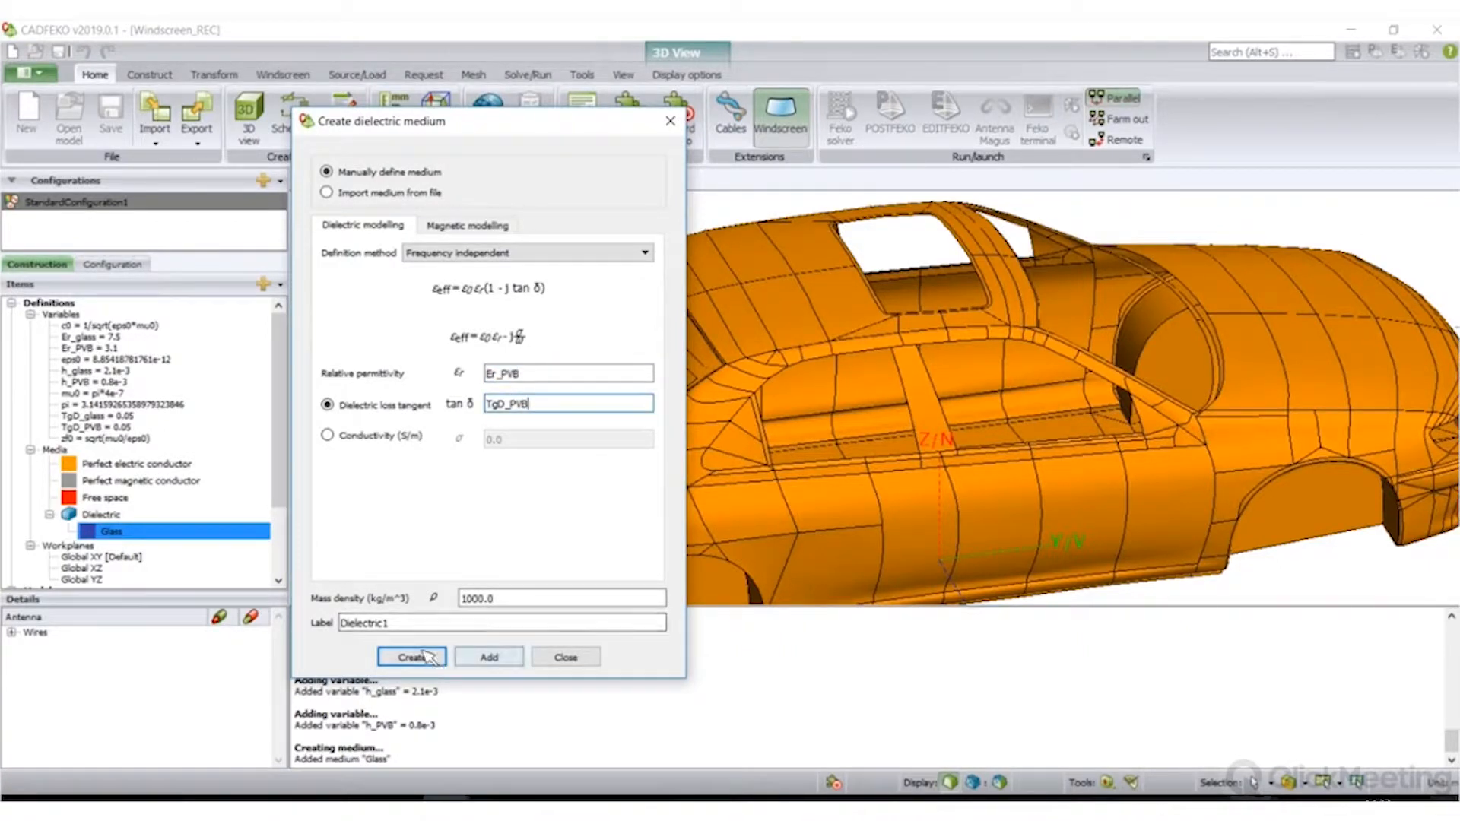
key("Return")
left_click(180, 499)
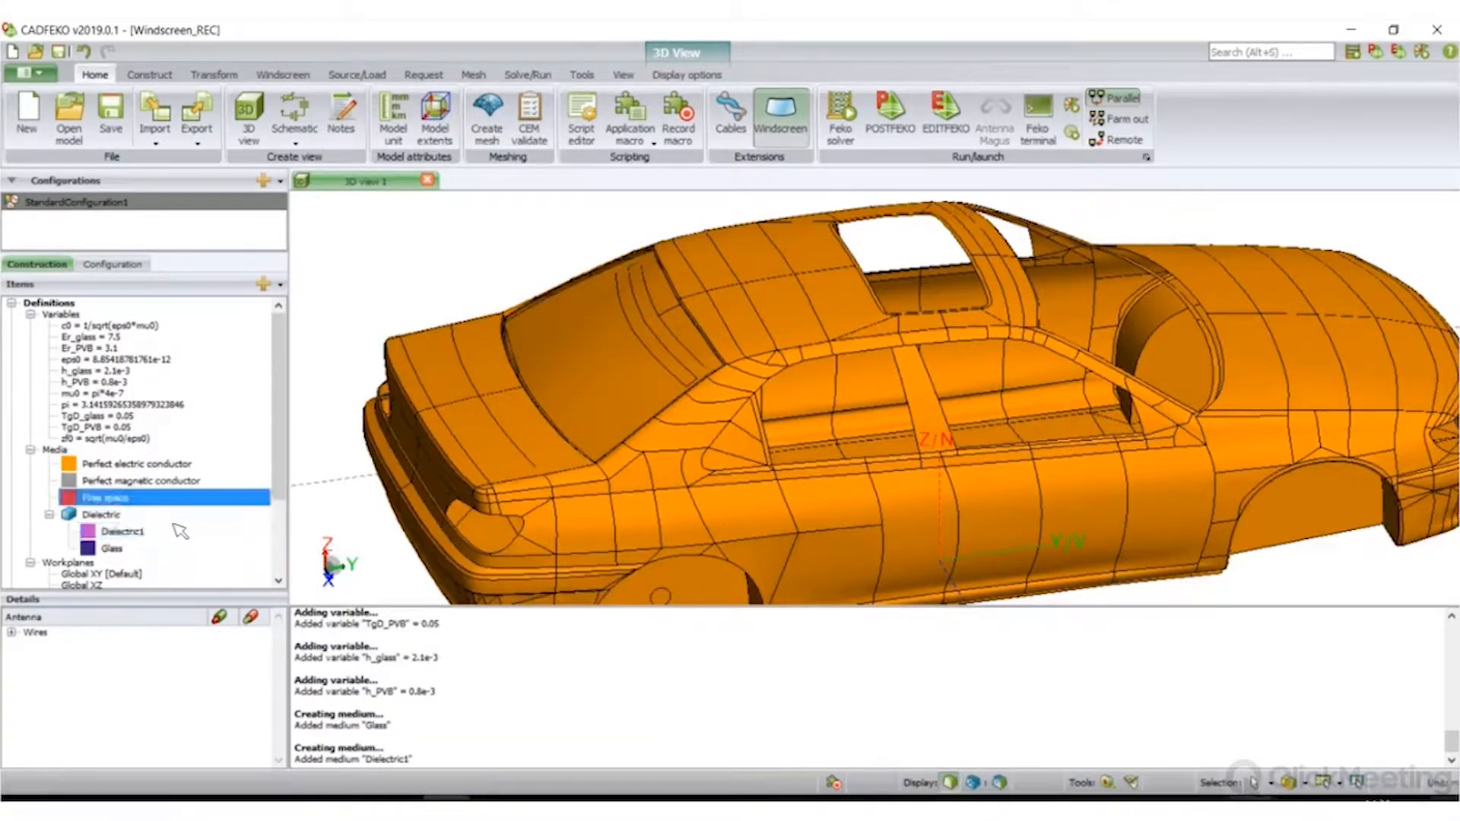
left_click(187, 528)
scroll(199, 441, "down", 1)
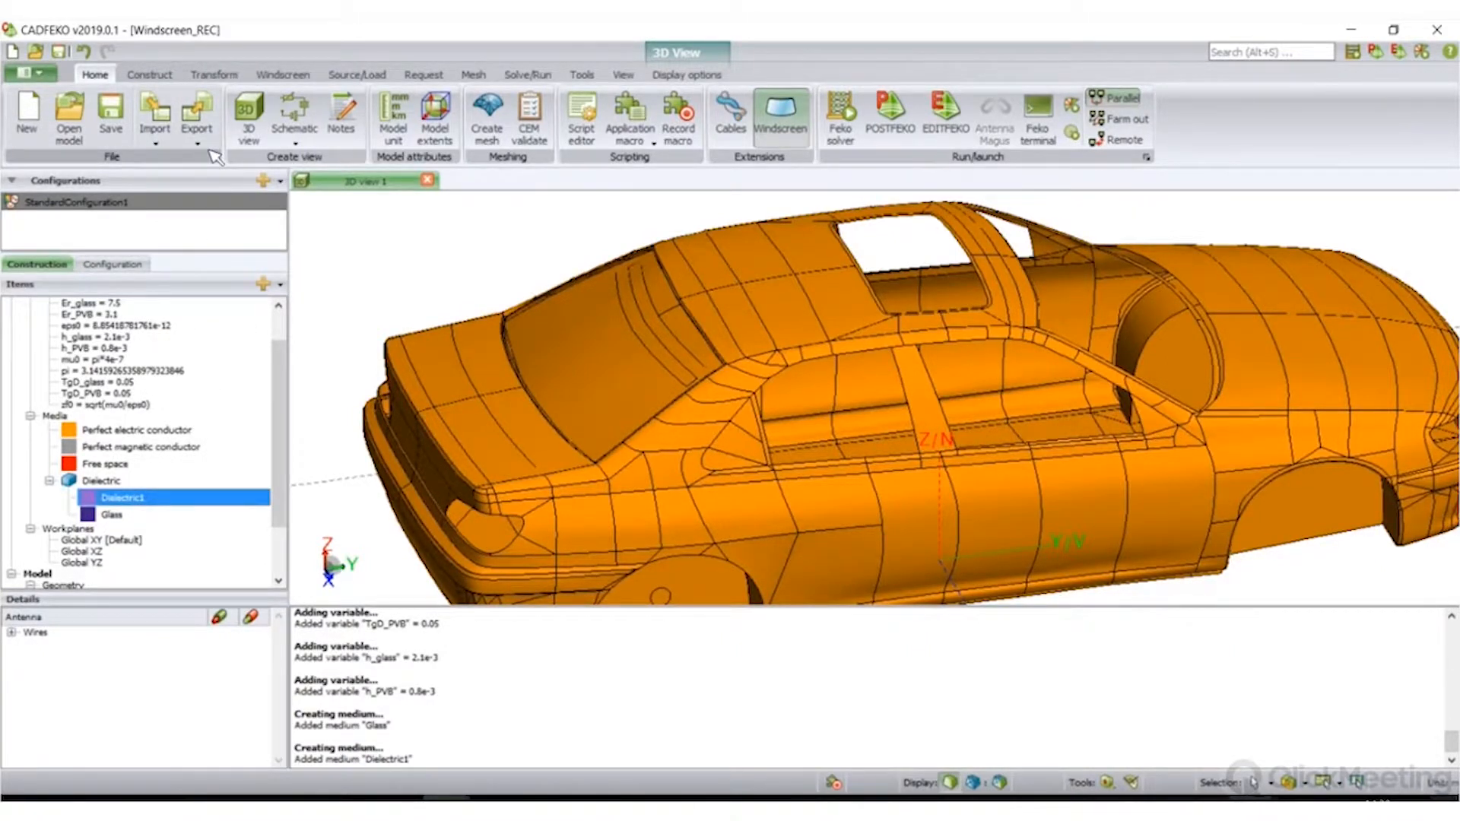
- Start a layered dielectric with a first Glass layer of thickness h_glass, and add further layers below it
left_click(149, 74)
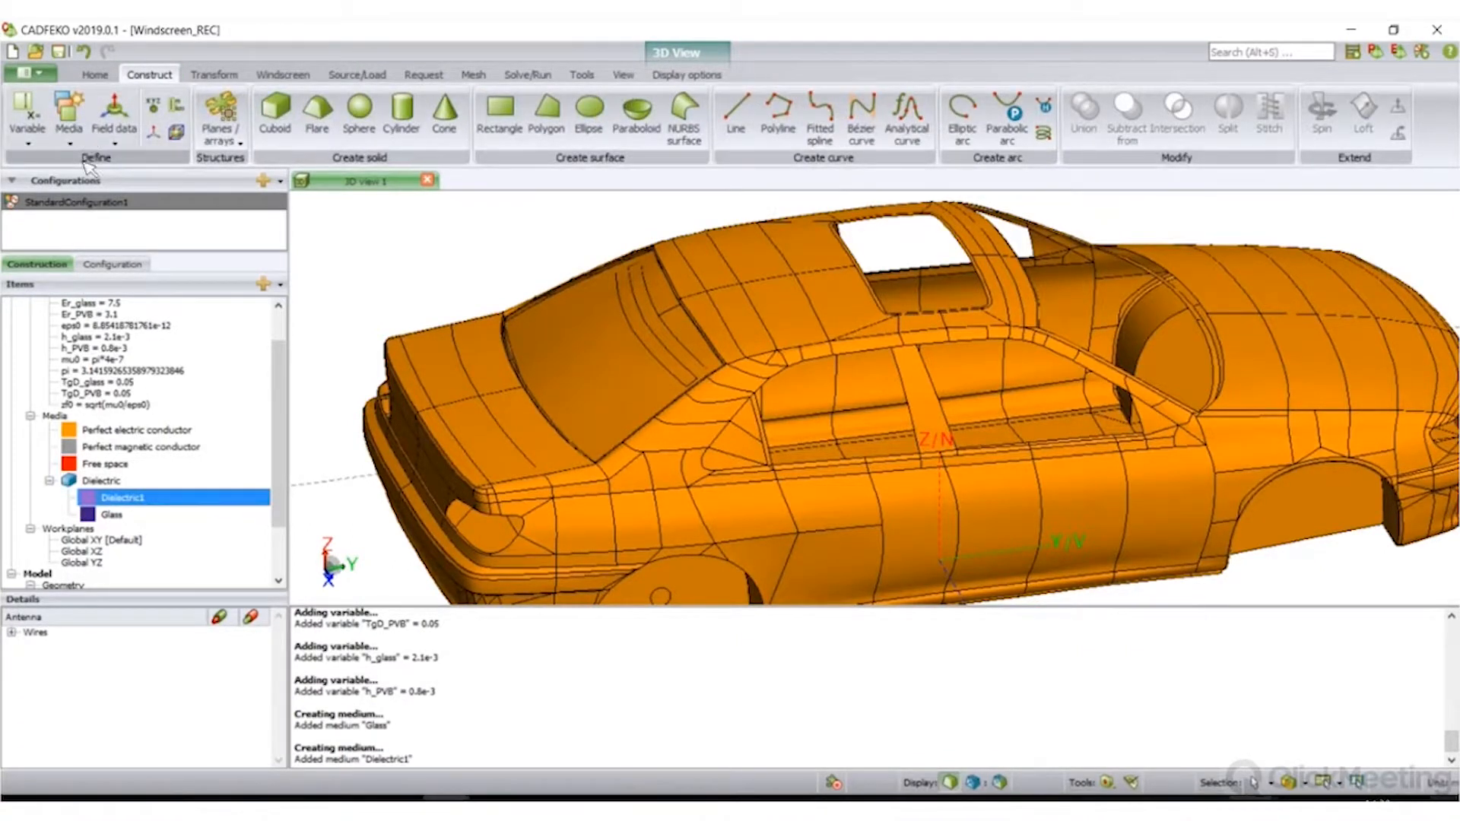
left_click(68, 118)
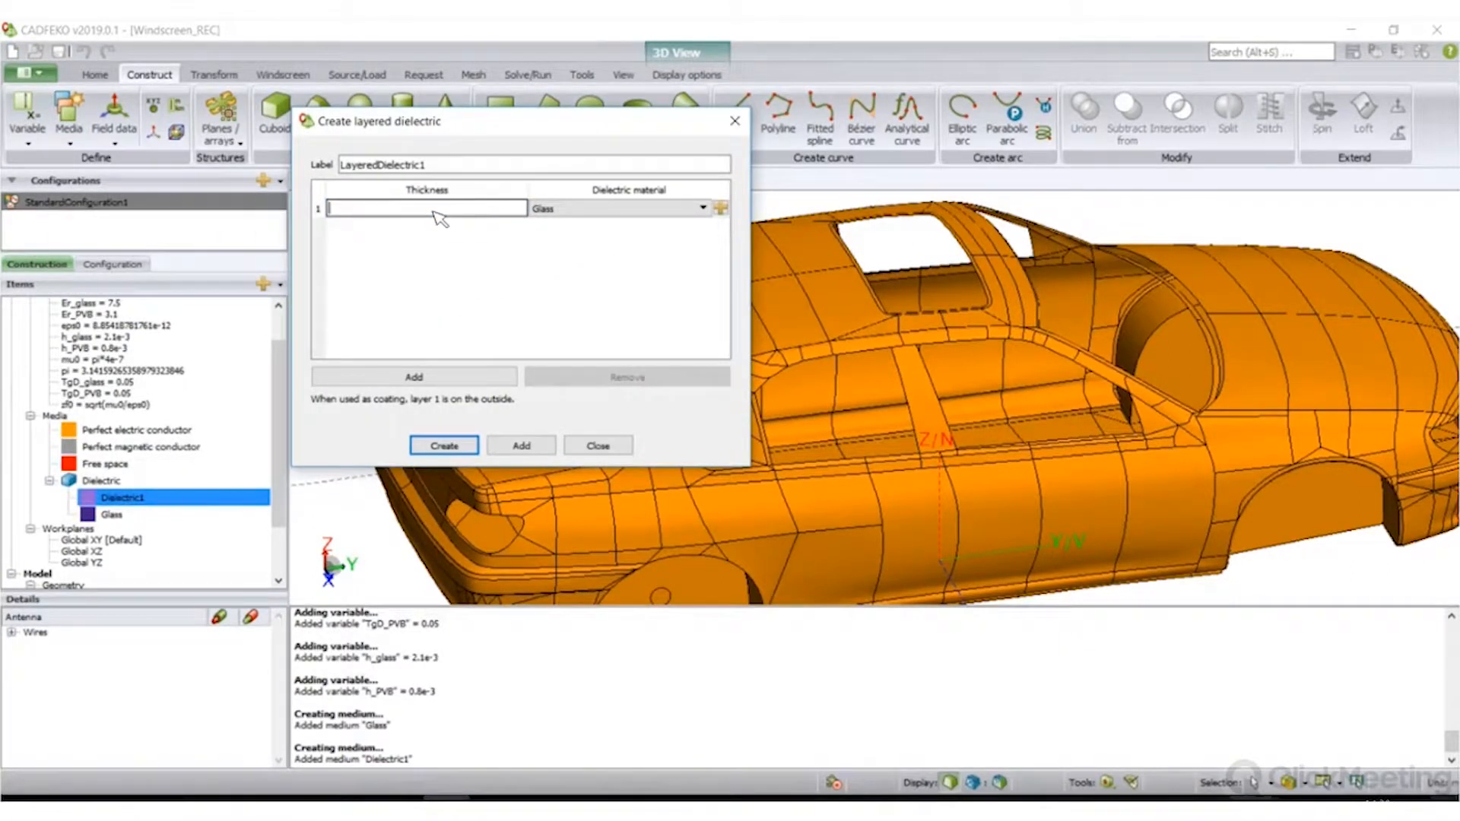
left_click(566, 208)
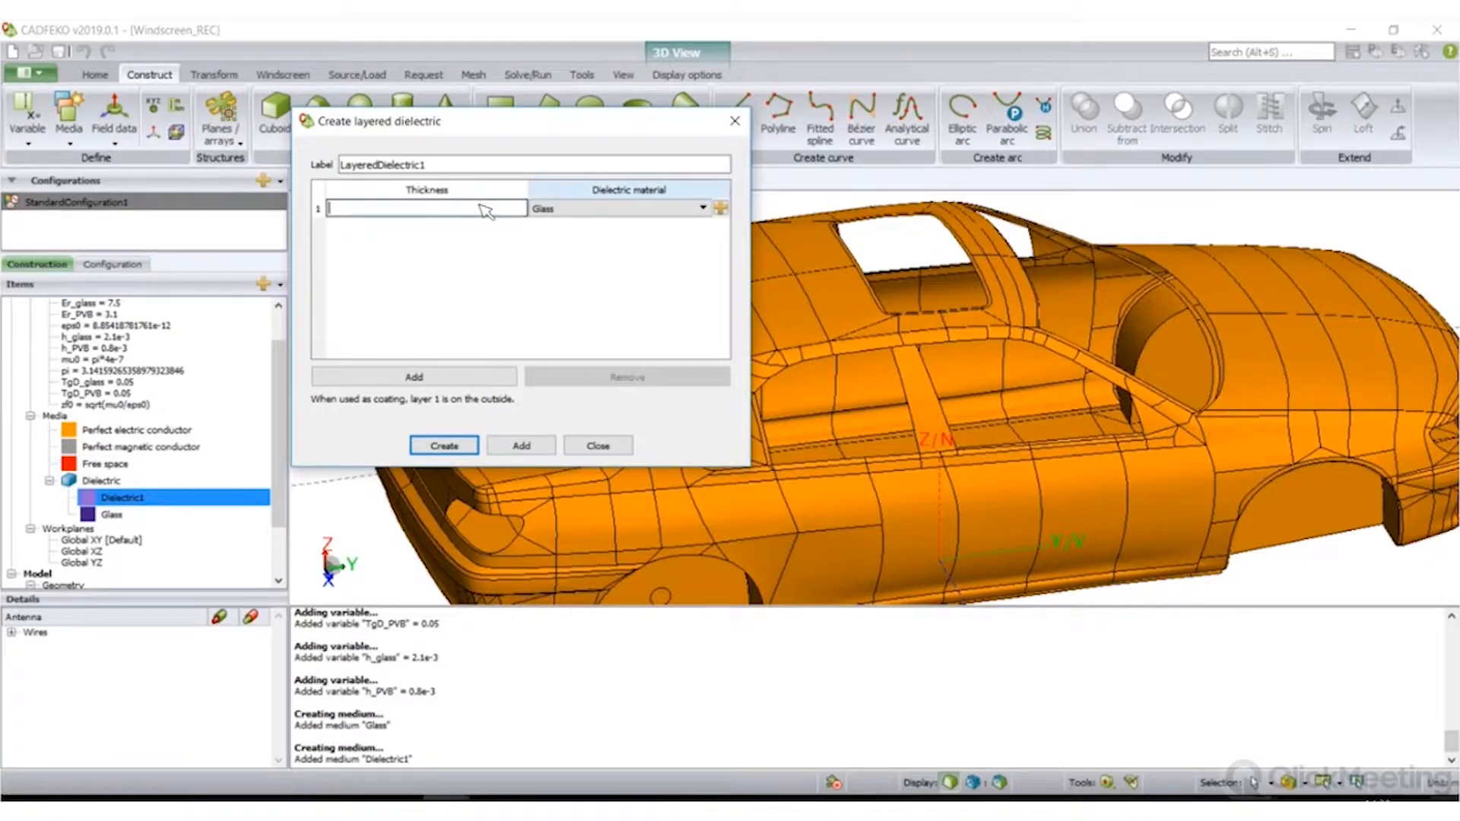
left_click(478, 211)
left_click(500, 208)
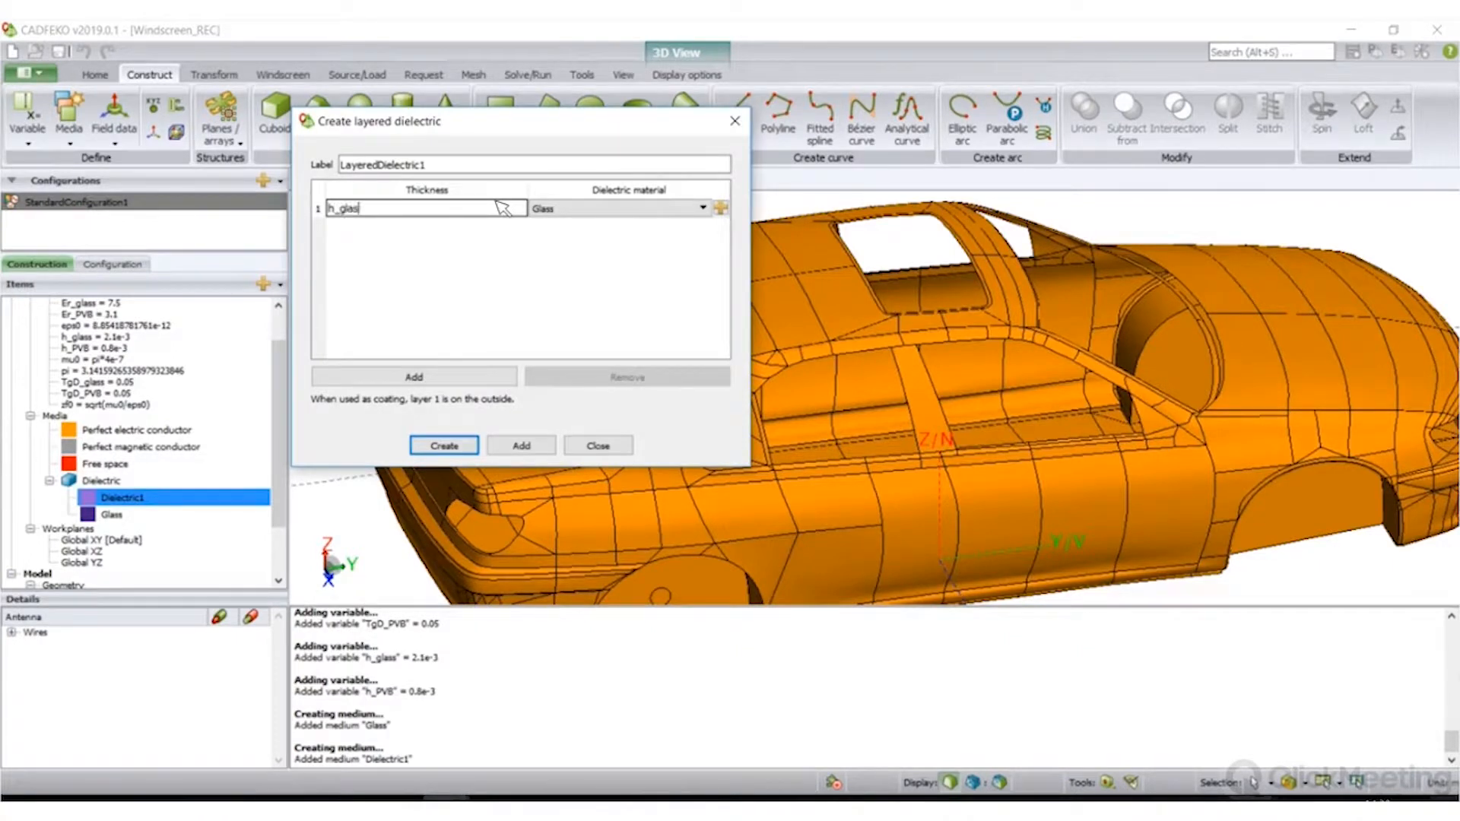
left_click(456, 377)
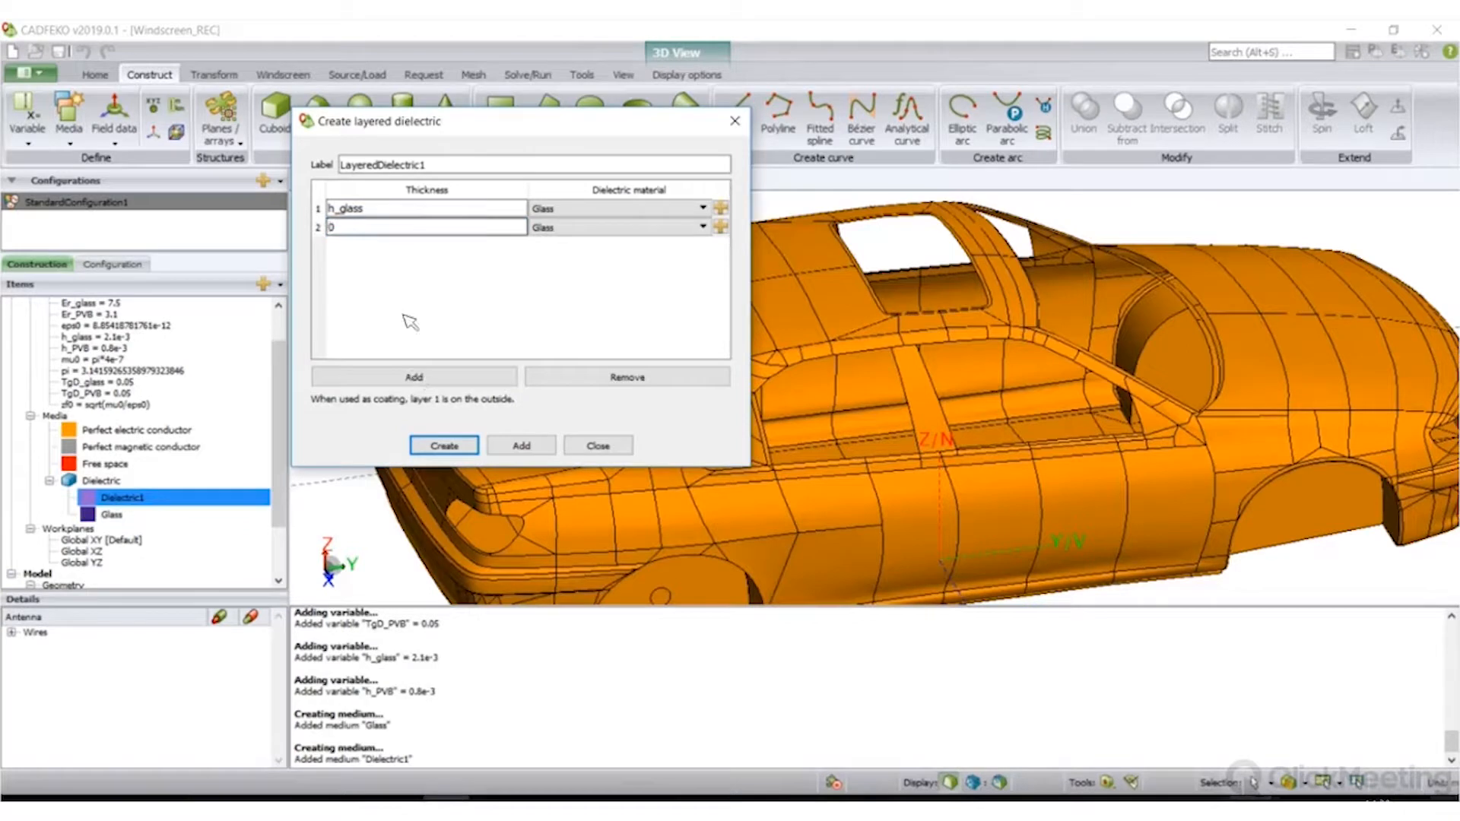
- Set layer 2 to thickness h_PVB in Dielectric1 and layer 3 to thickness h_glass in Glass, and create the layered dielectric
left_click_drag(335, 227, 313, 219)
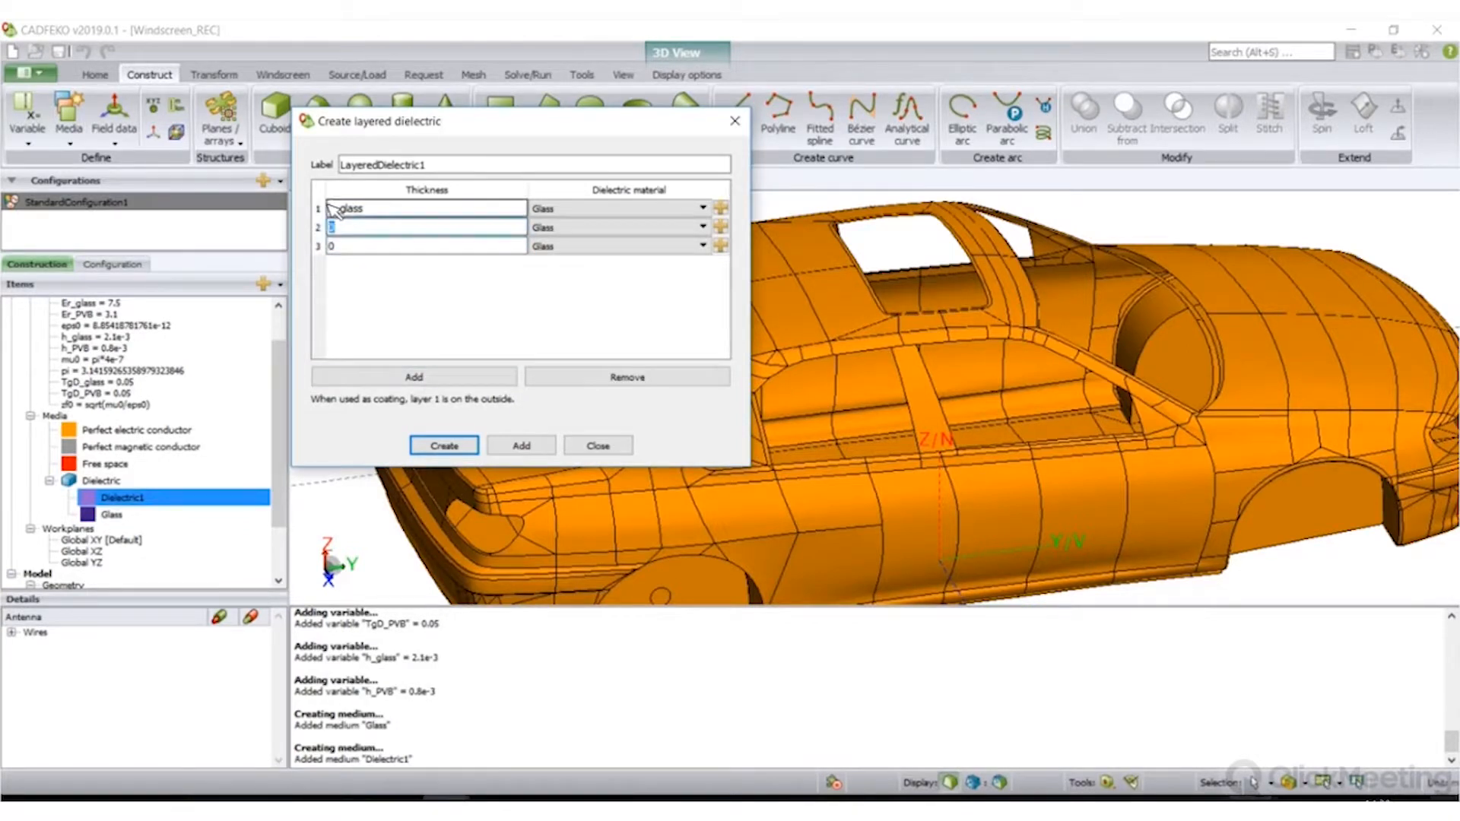
type("h_PVB")
key("Tab")
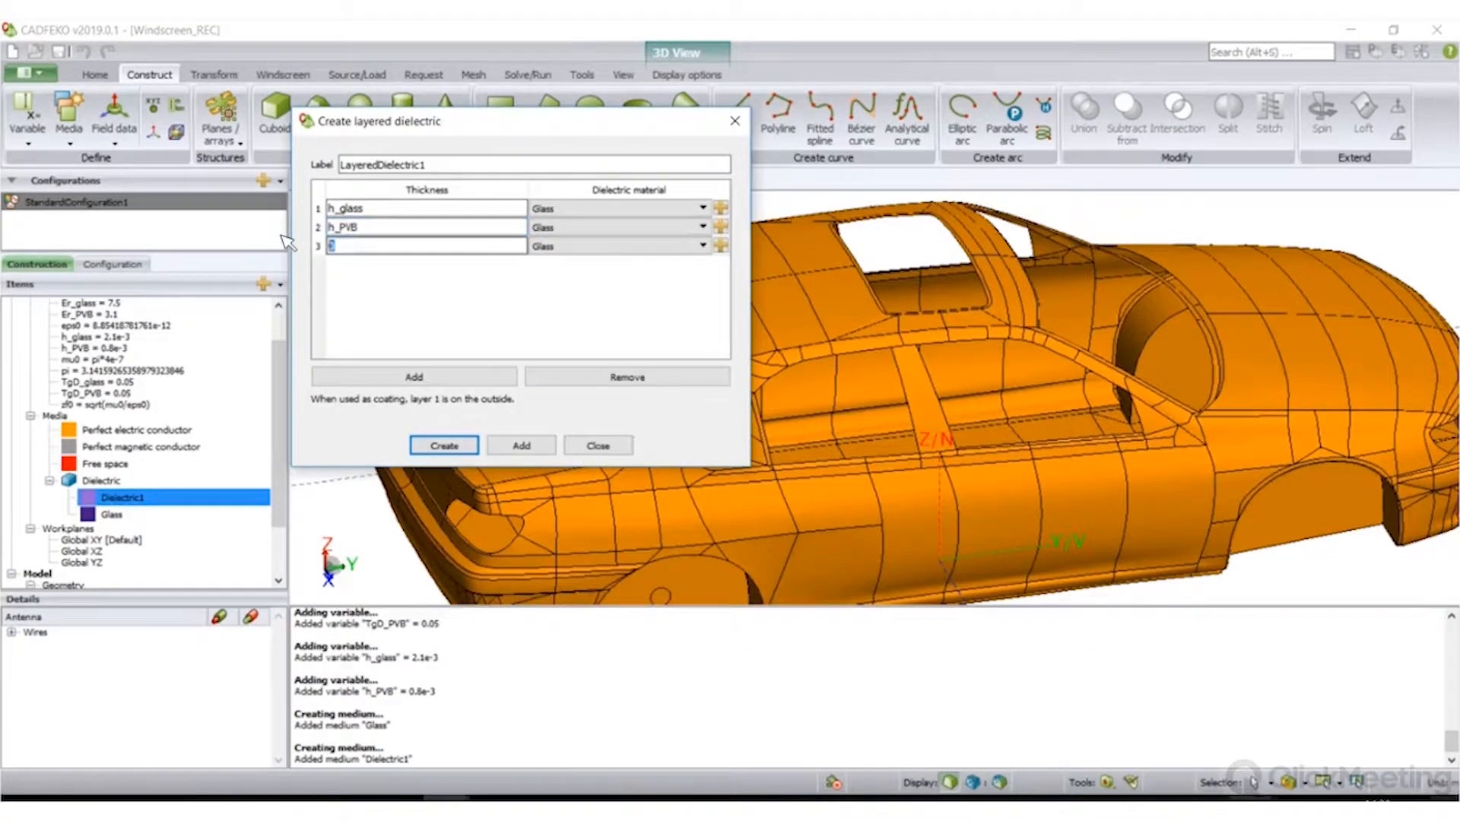
type("h_glass")
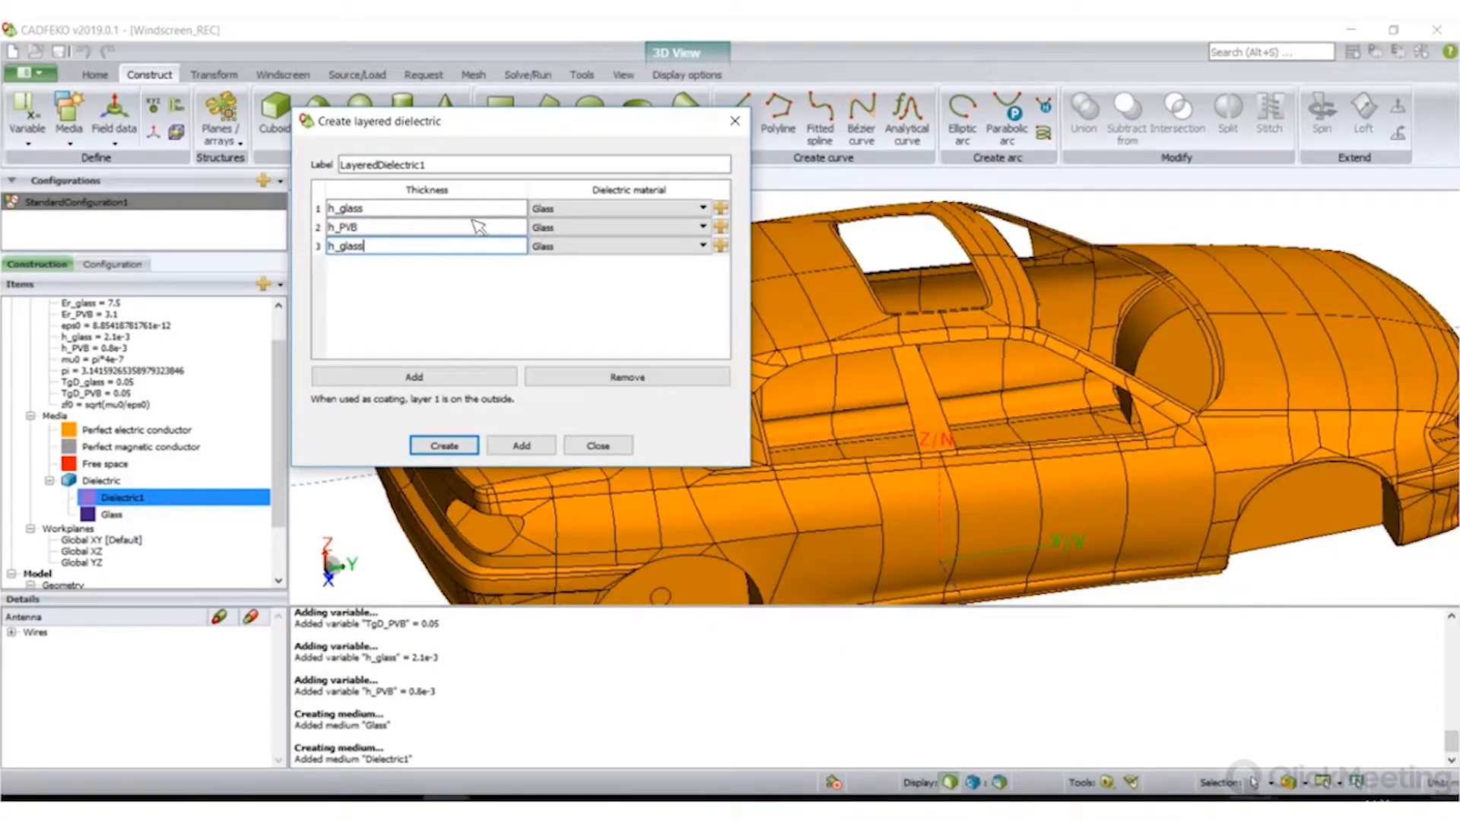
left_click(655, 228)
left_click(664, 242)
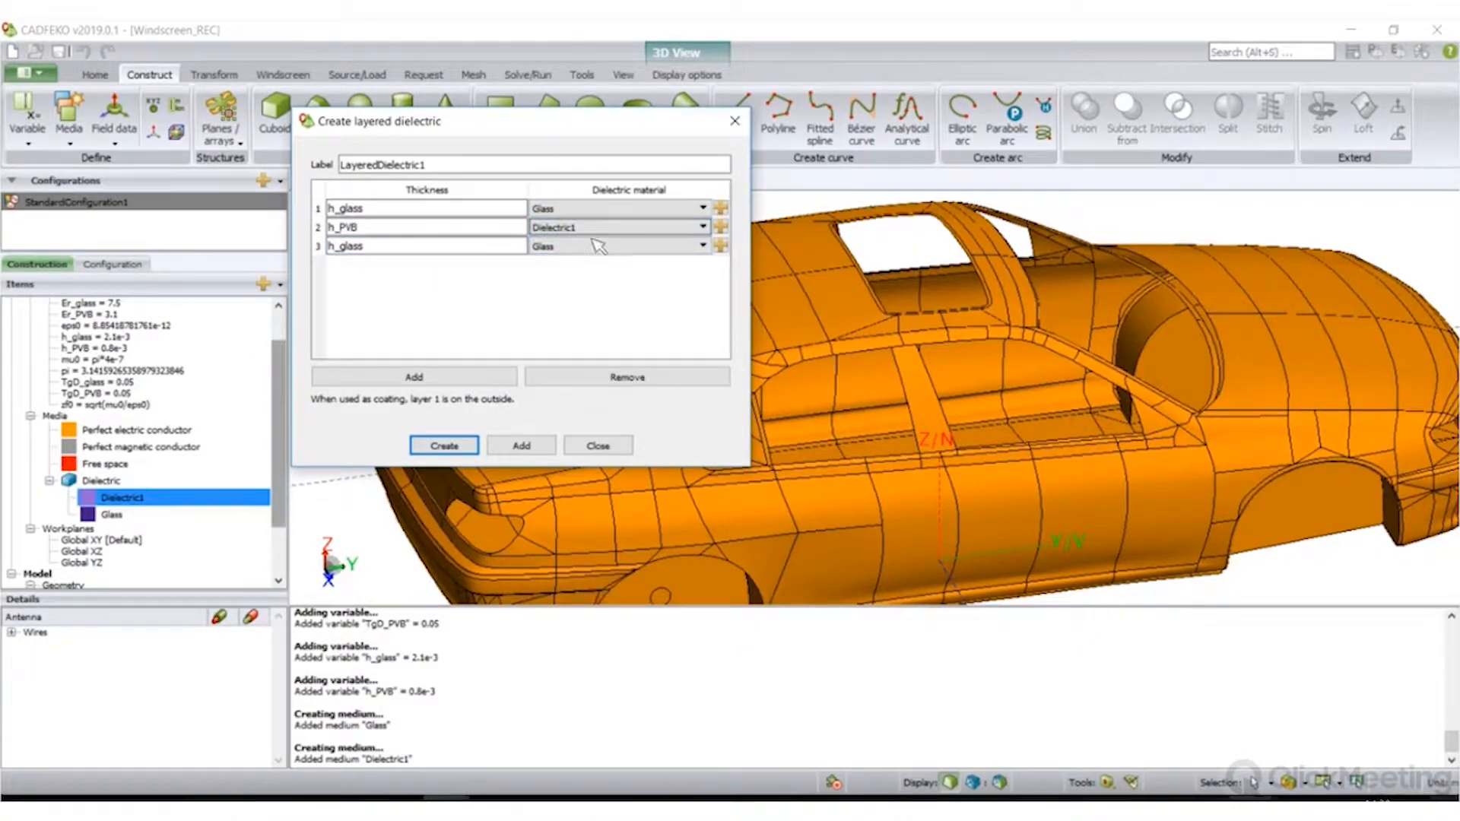
left_click(465, 452)
- Rename the dielectric medium Dielectric1 as PVB
double_click(122, 497)
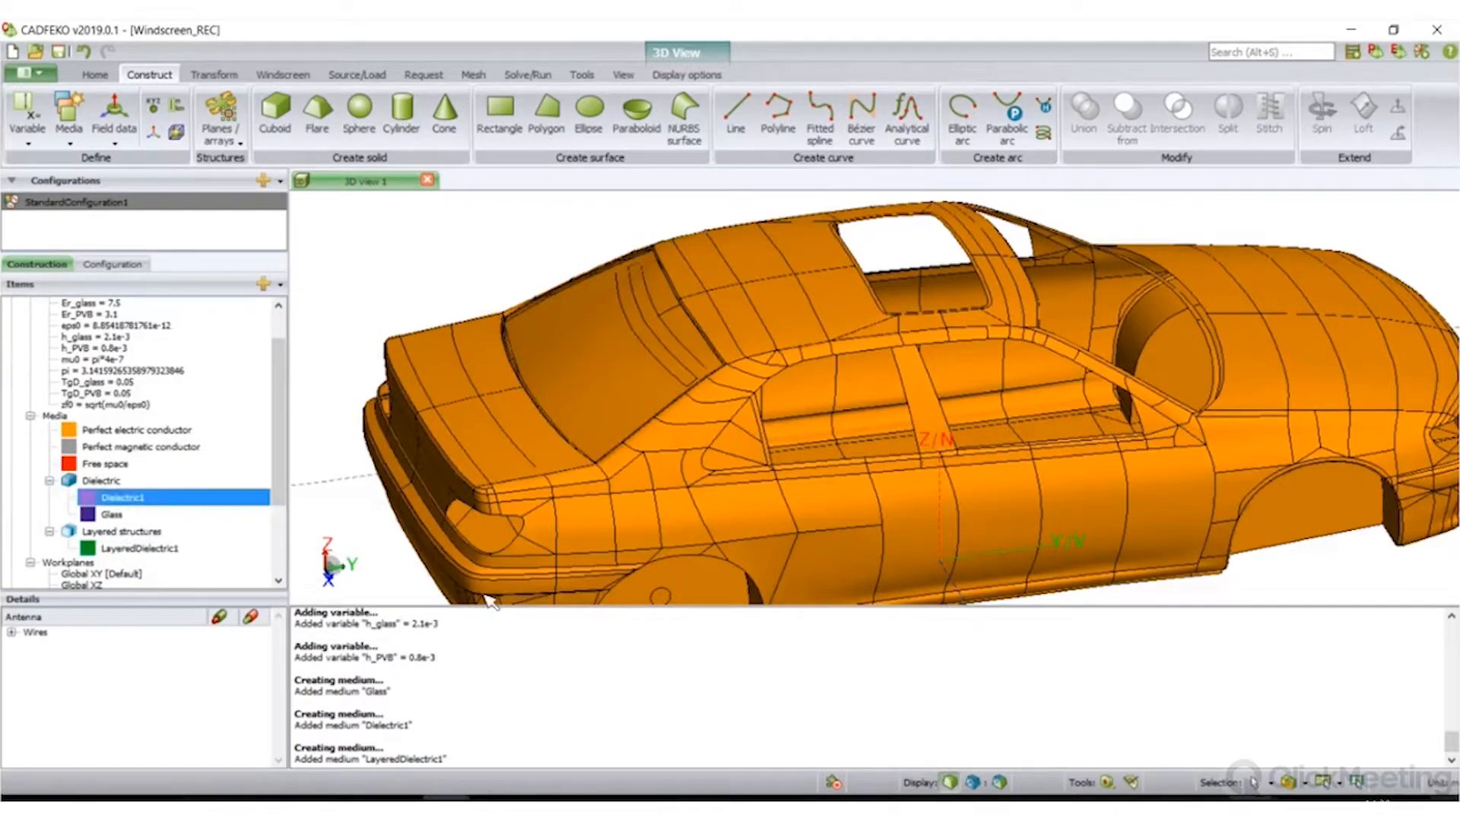
key("ctrl+a")
type("PVB")
key("Return")
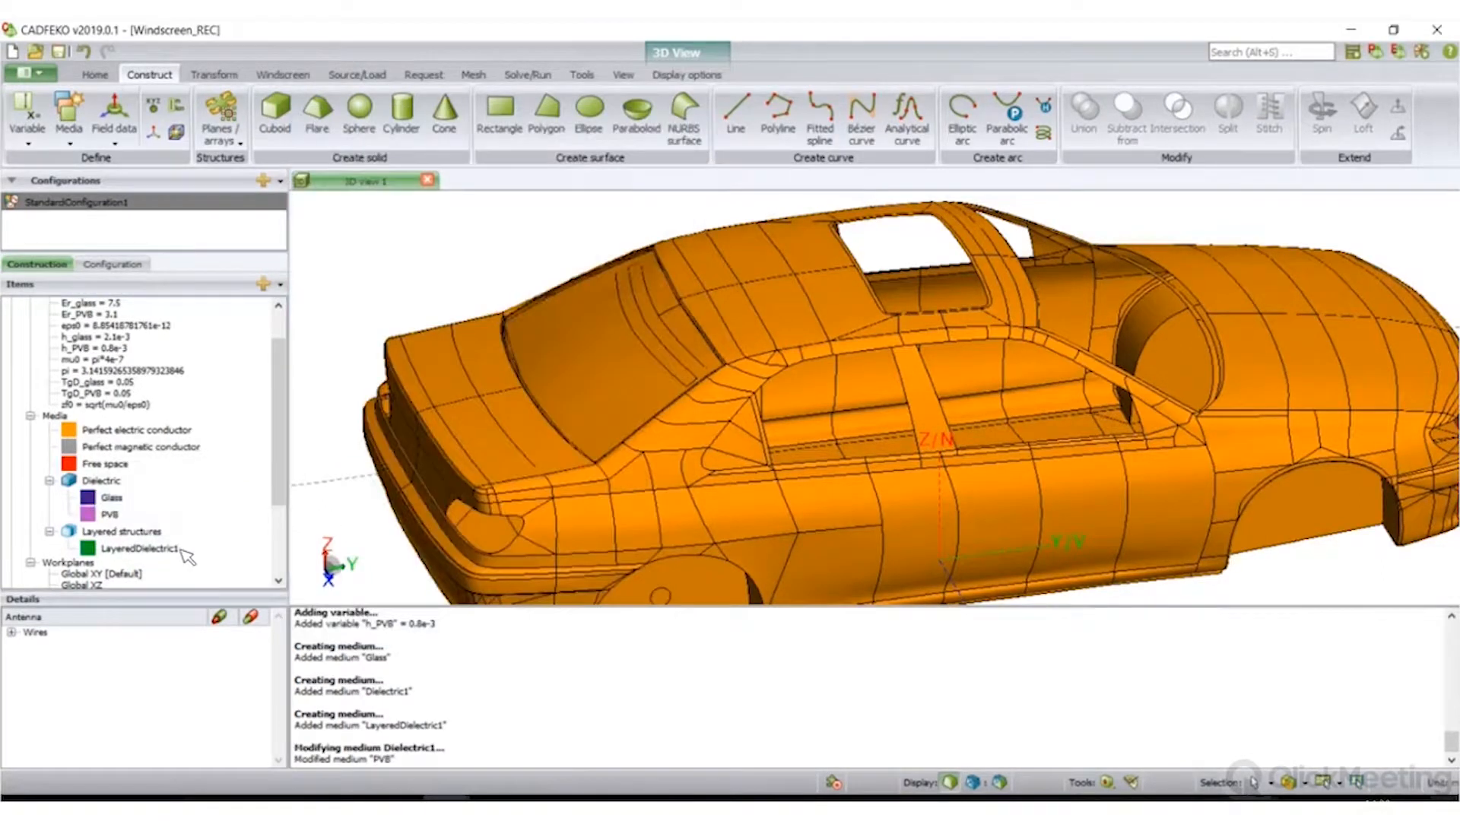
- Check the layer thicknesses and materials of the layered dielectric
double_click(183, 549)
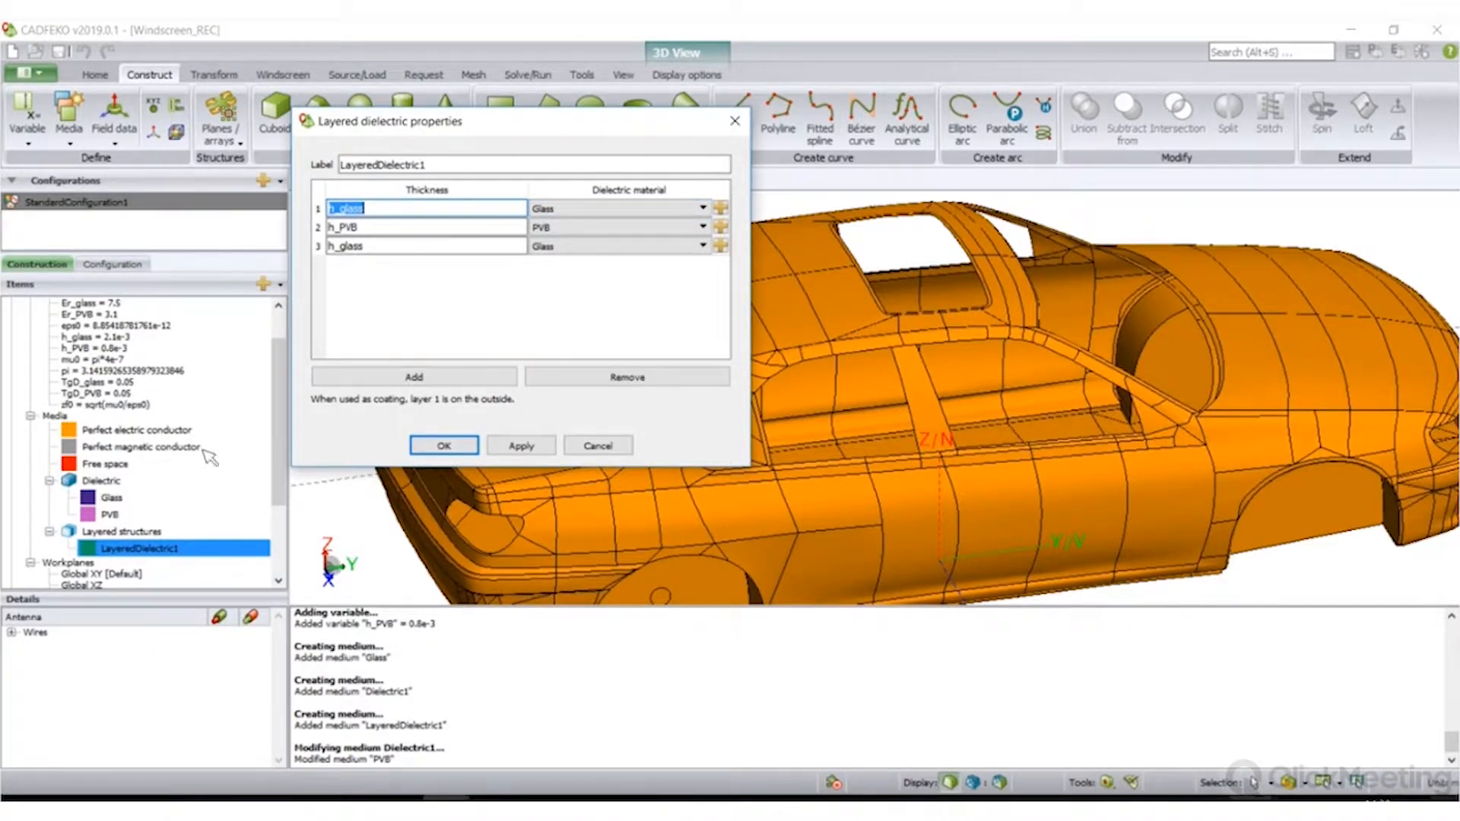
key("Return")
scroll(156, 418, "down", 2)
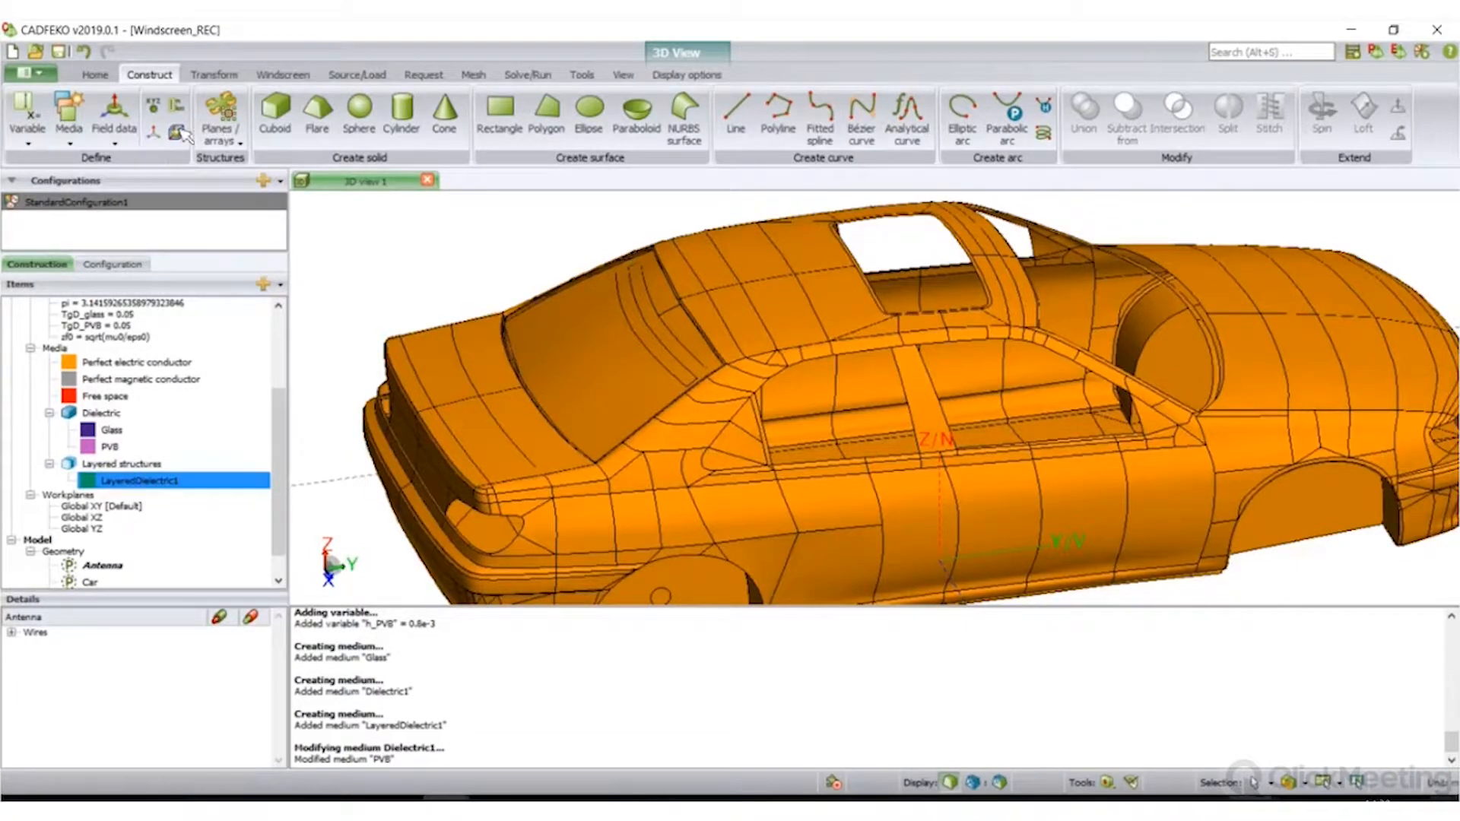
left_click(262, 74)
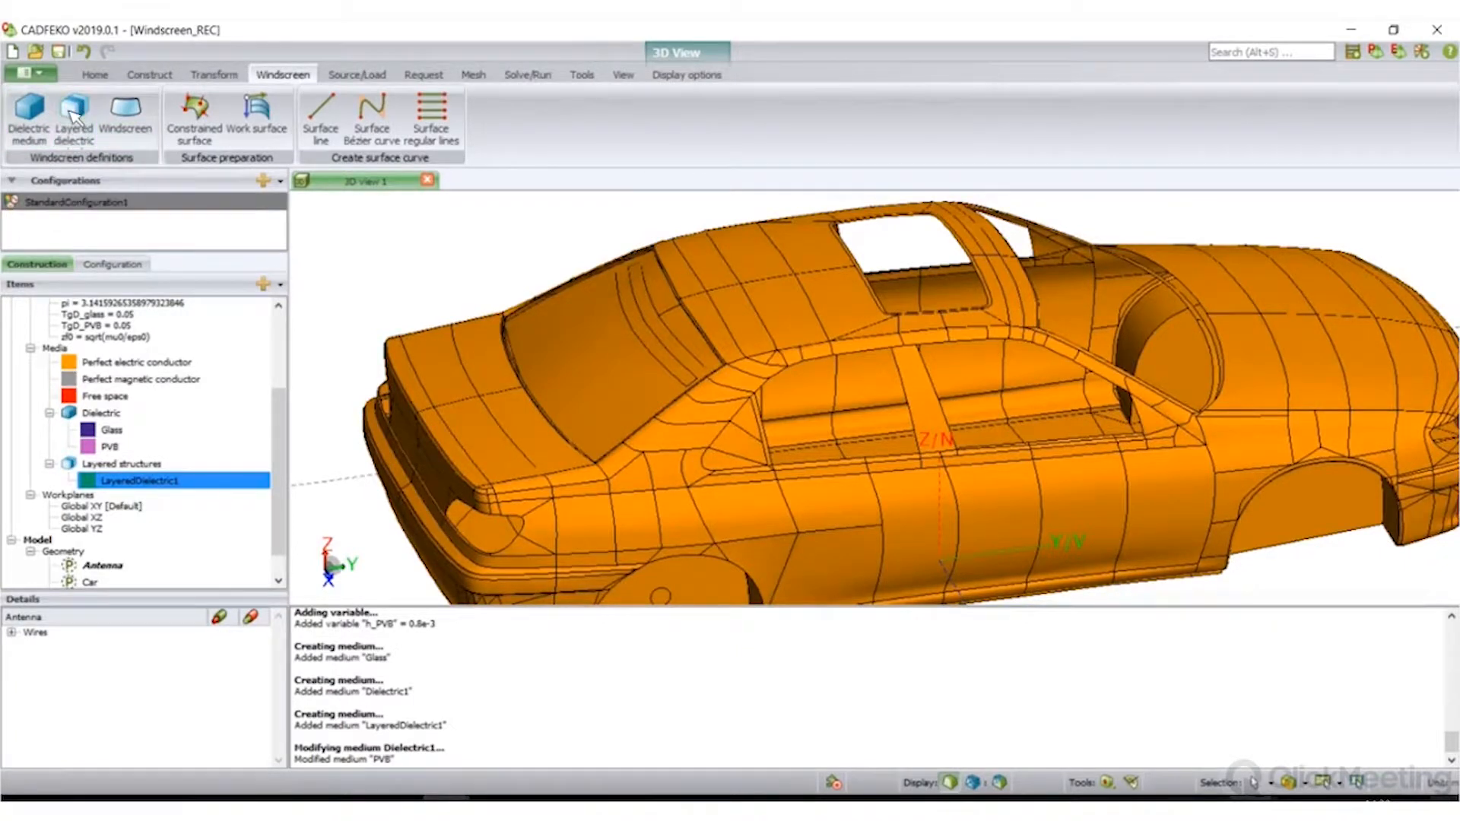
left_click(123, 127)
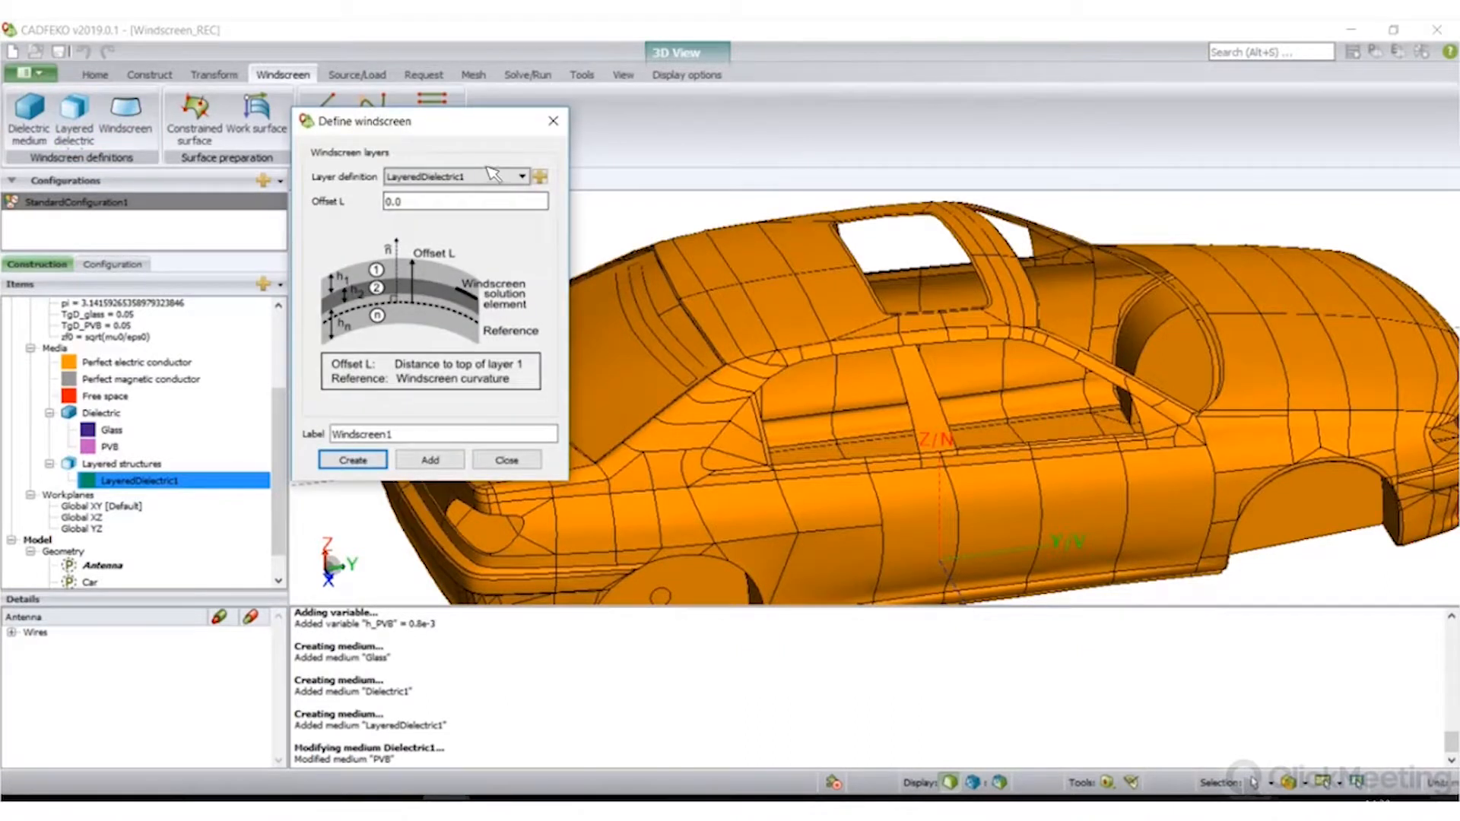
left_click(501, 178)
left_click(471, 190)
left_click(553, 121)
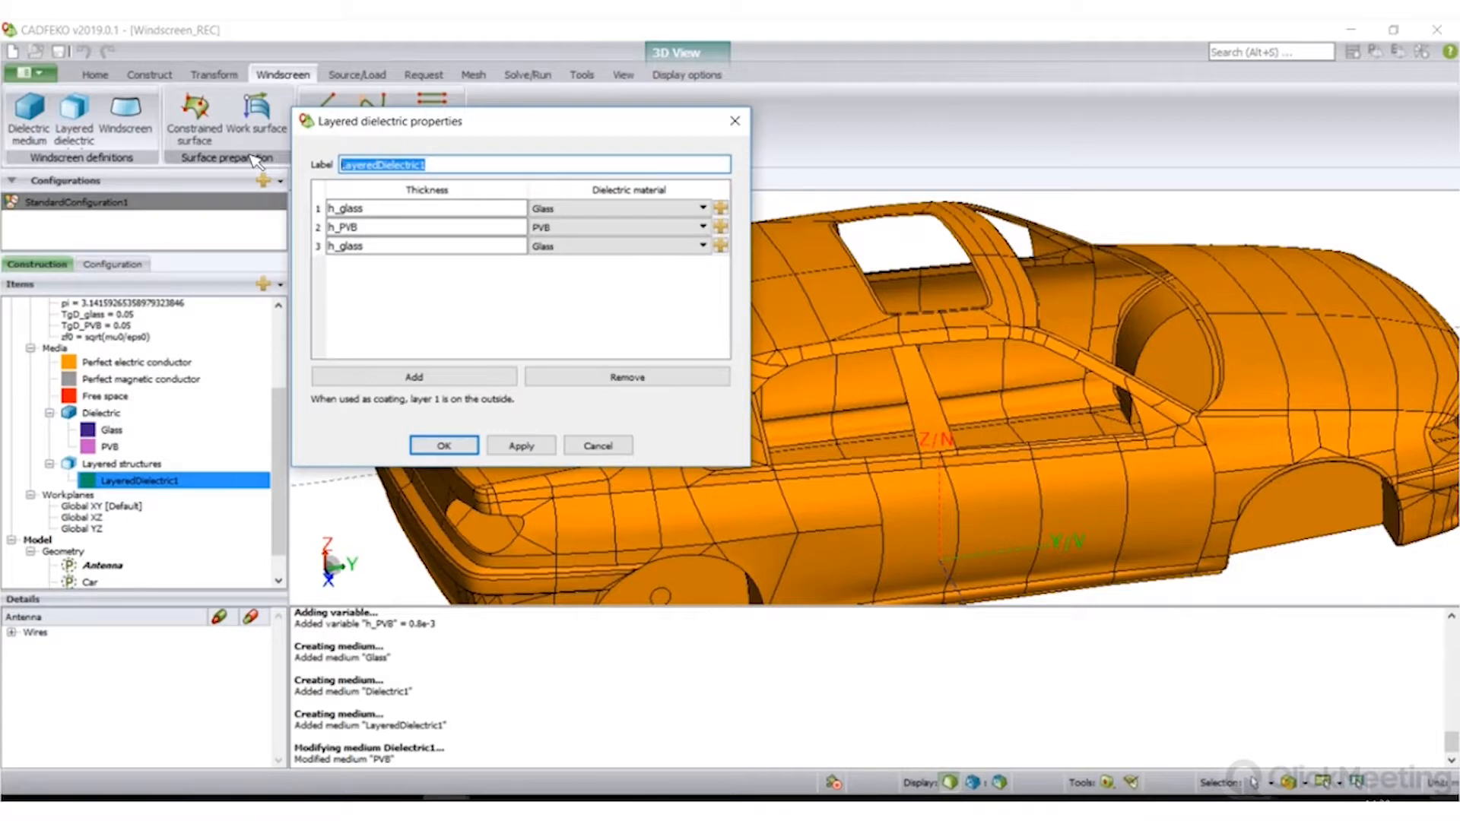
- Rename the layered dielectric as Laminated_glass
type("Laminated_gl")
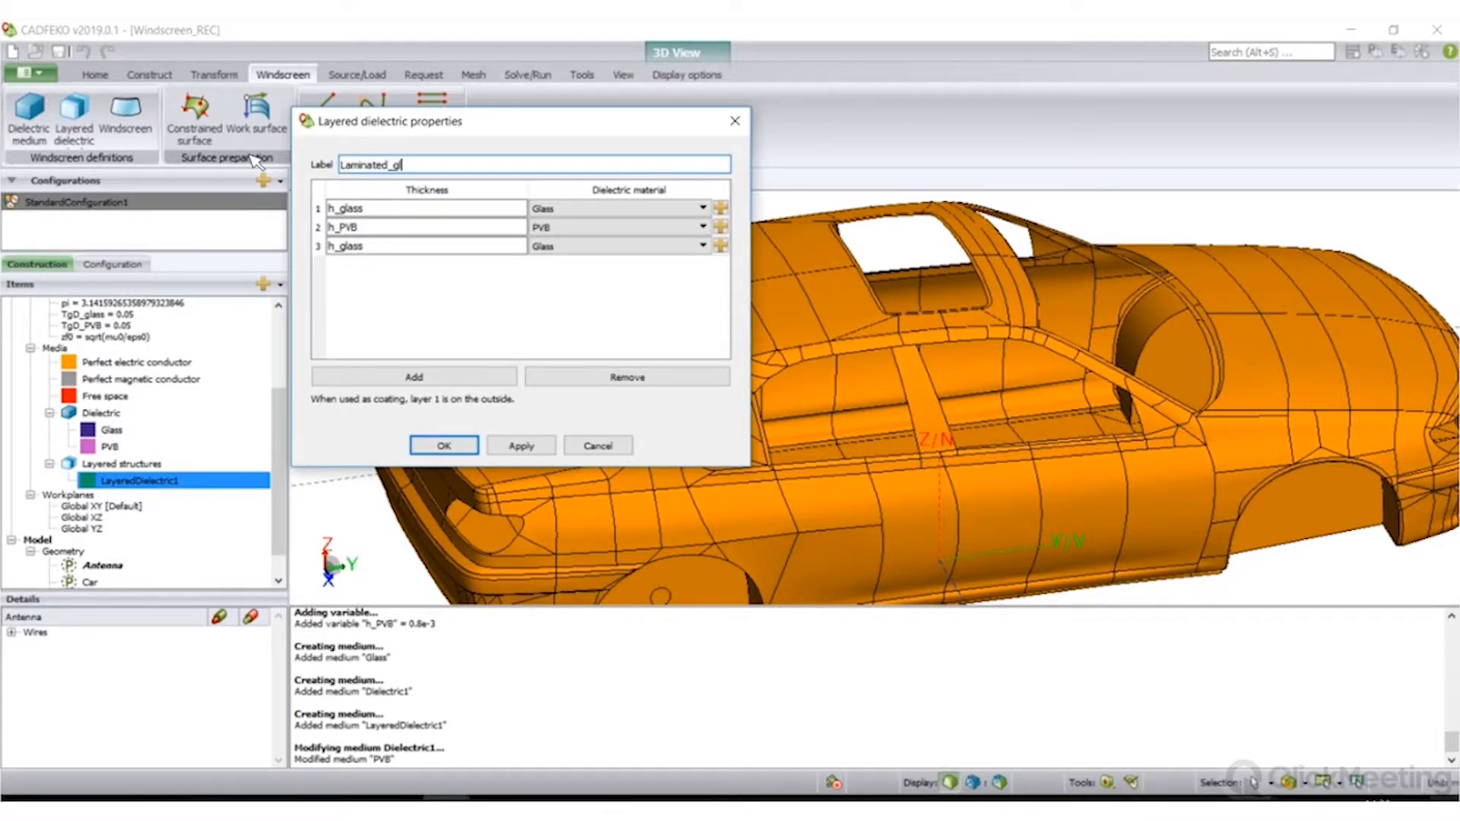
type("ass")
key("Return")
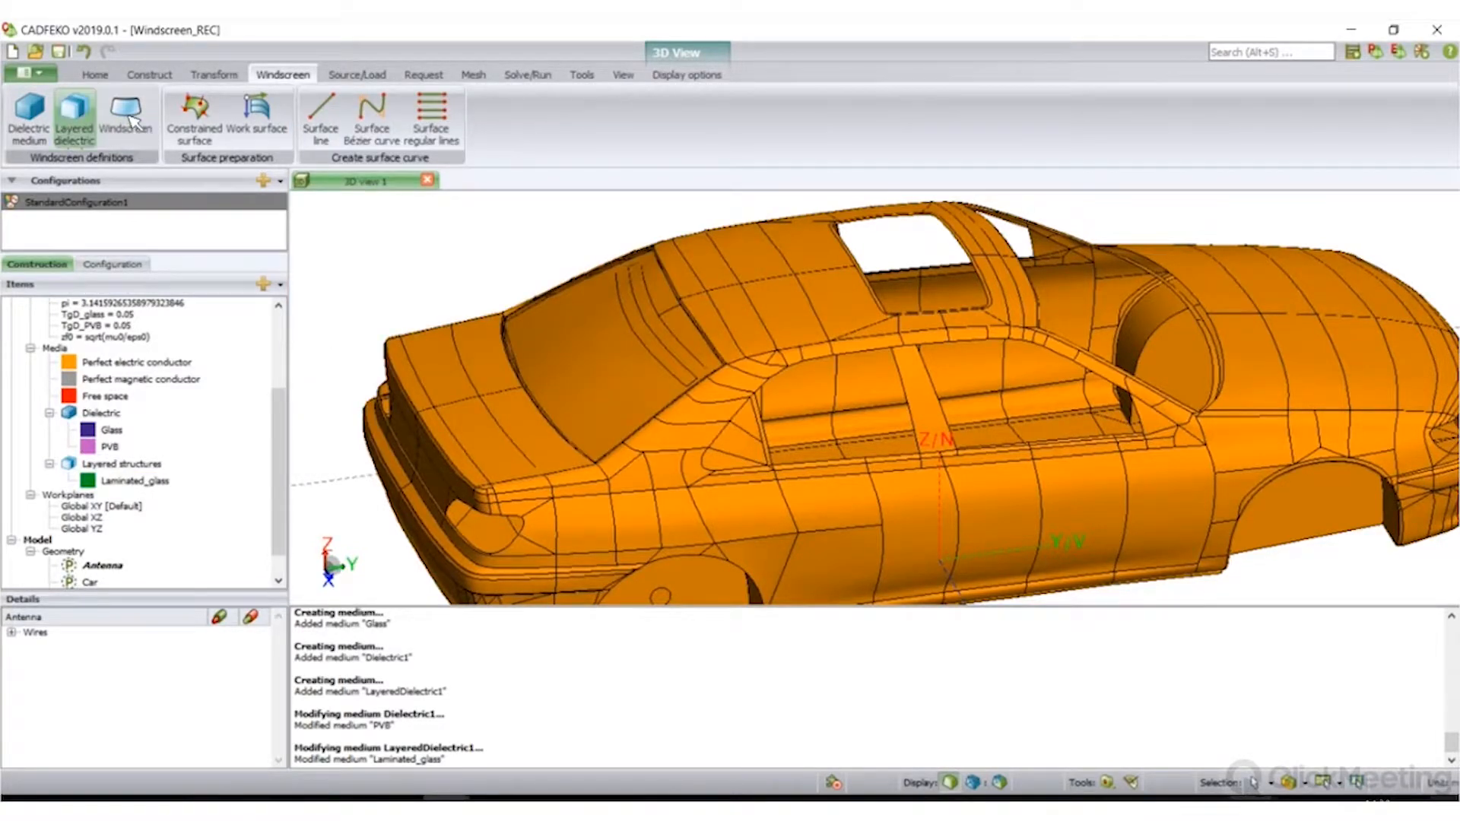
- Define a windscreen medium using the Laminated_glass layers with offset L set to h_glass+h_PVB+h_glass
left_click(137, 129)
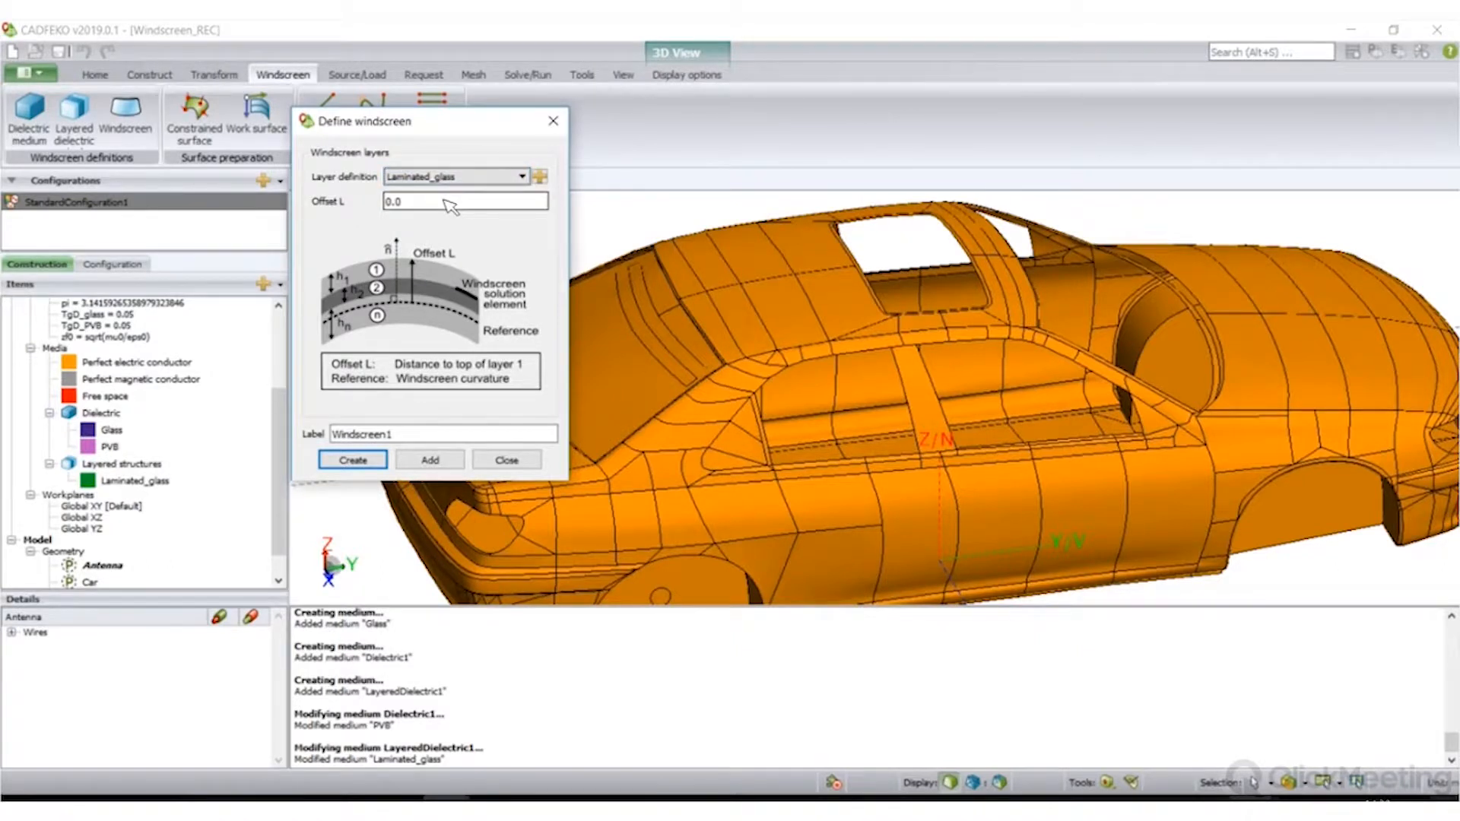
key("Tab")
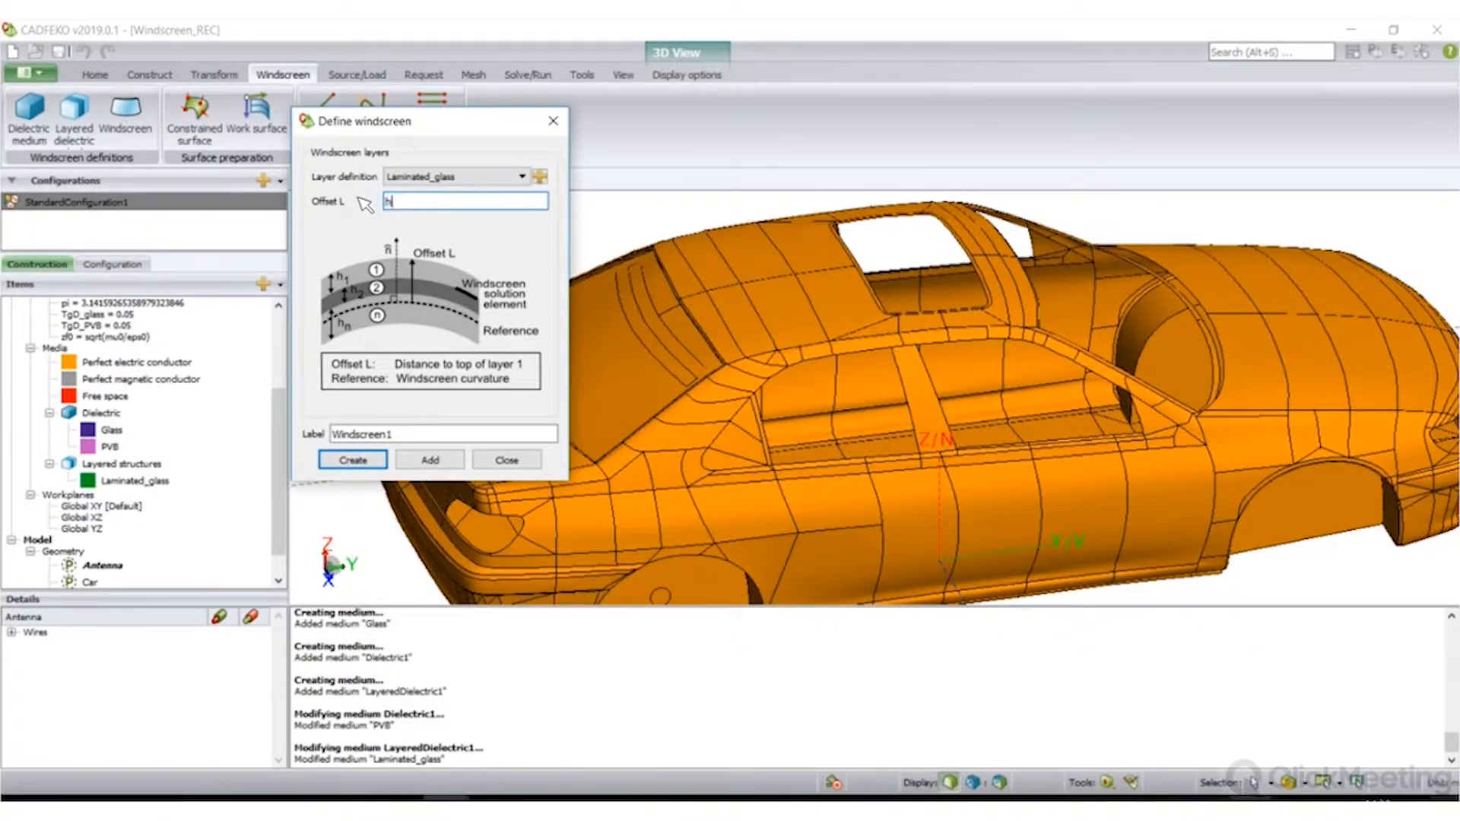
type("PVB+h_glass")
left_click(431, 437)
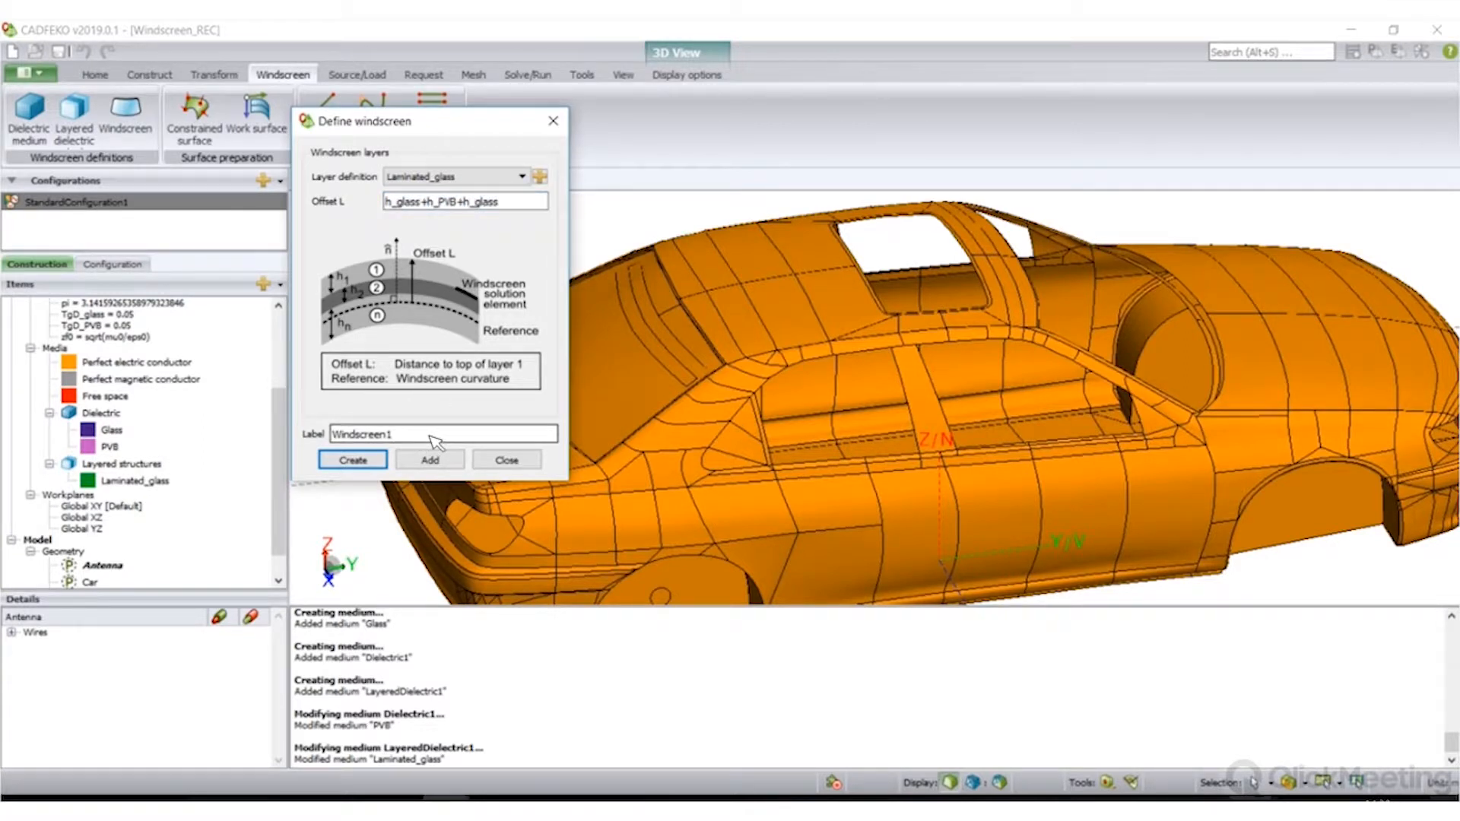
left_click(353, 460)
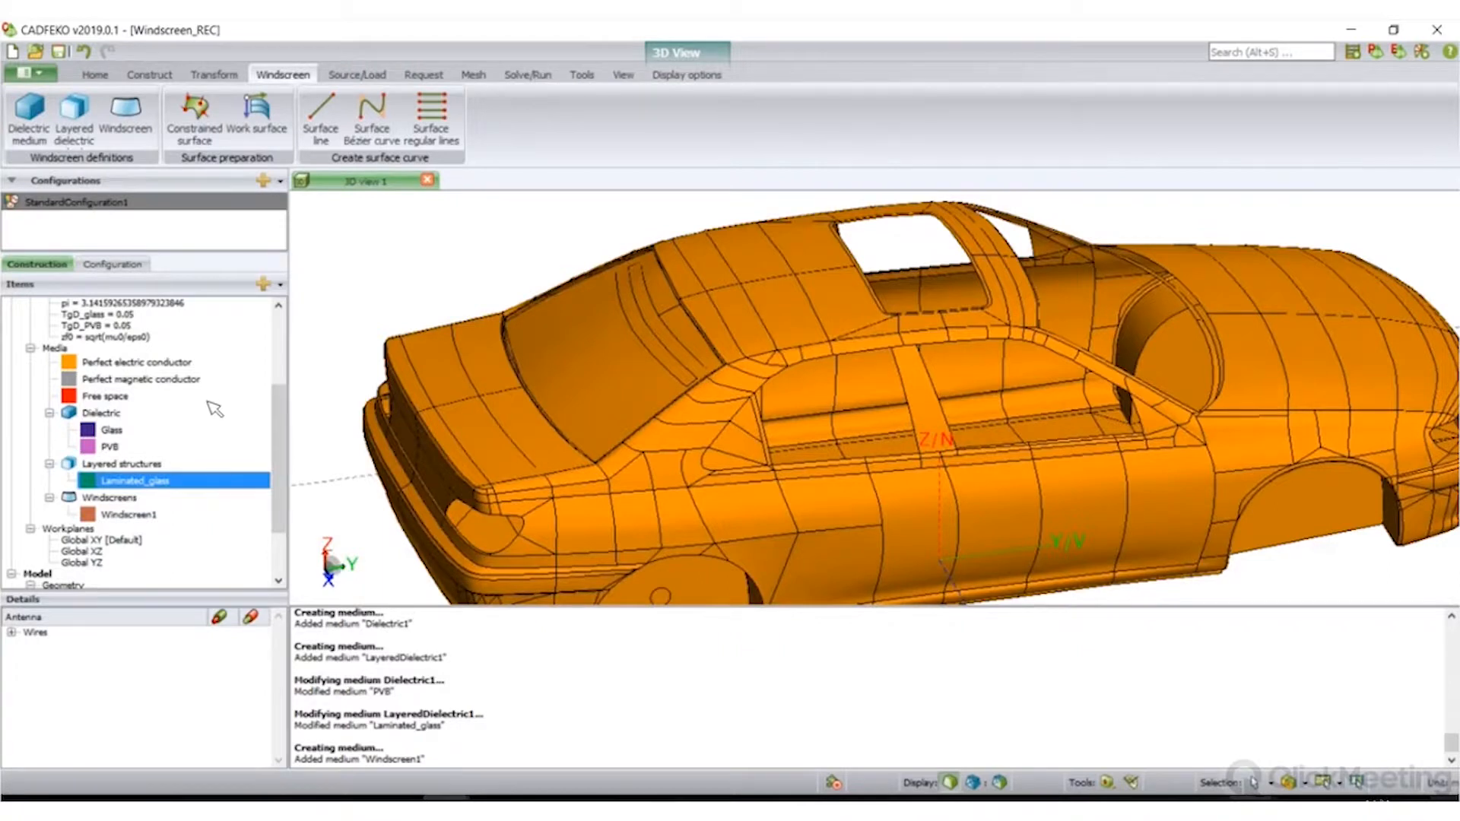
- Create a work surface on the car's rear windscreen face
scroll(158, 456, "down", 1)
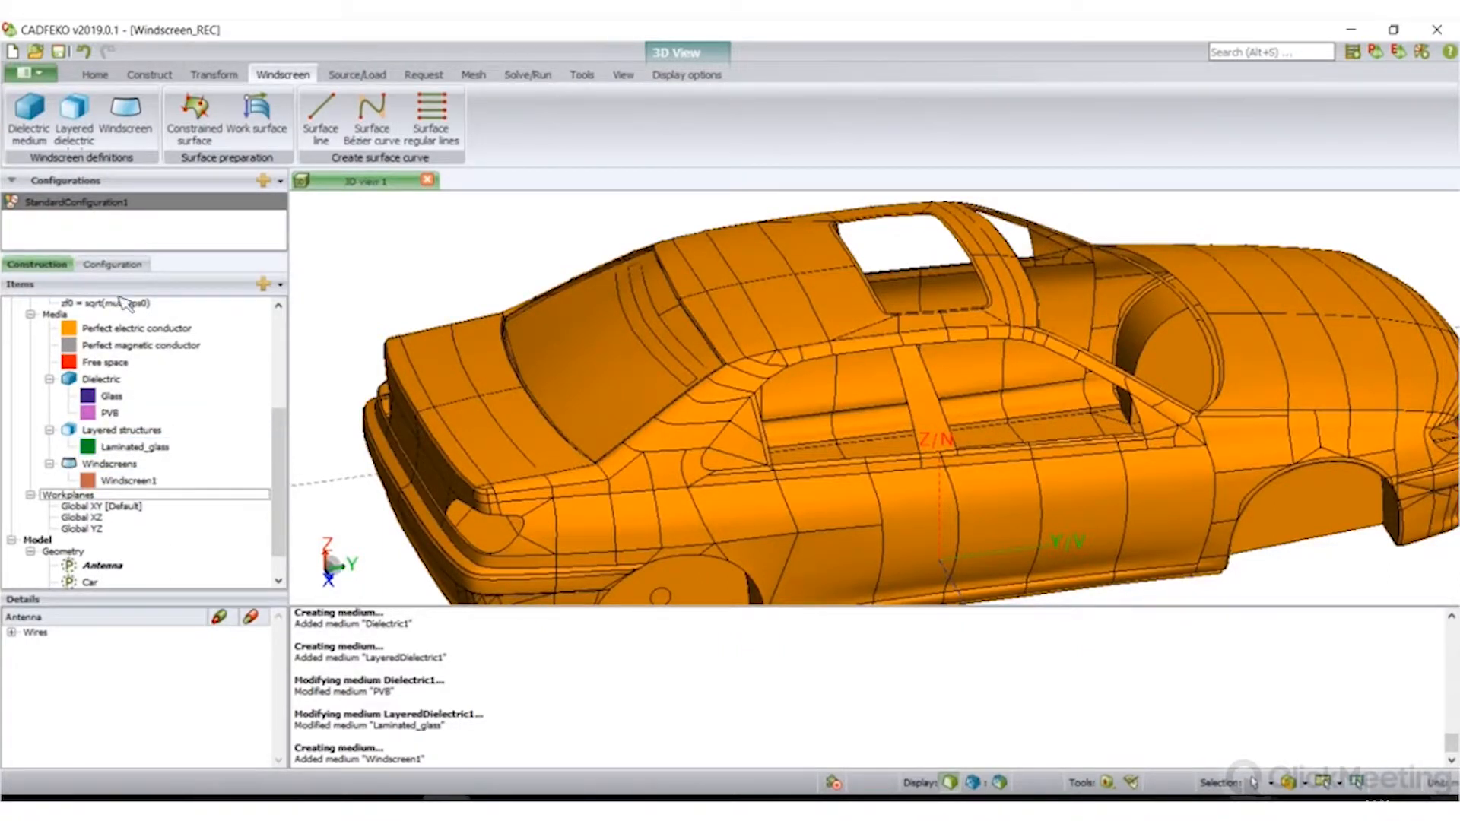
left_click(259, 121)
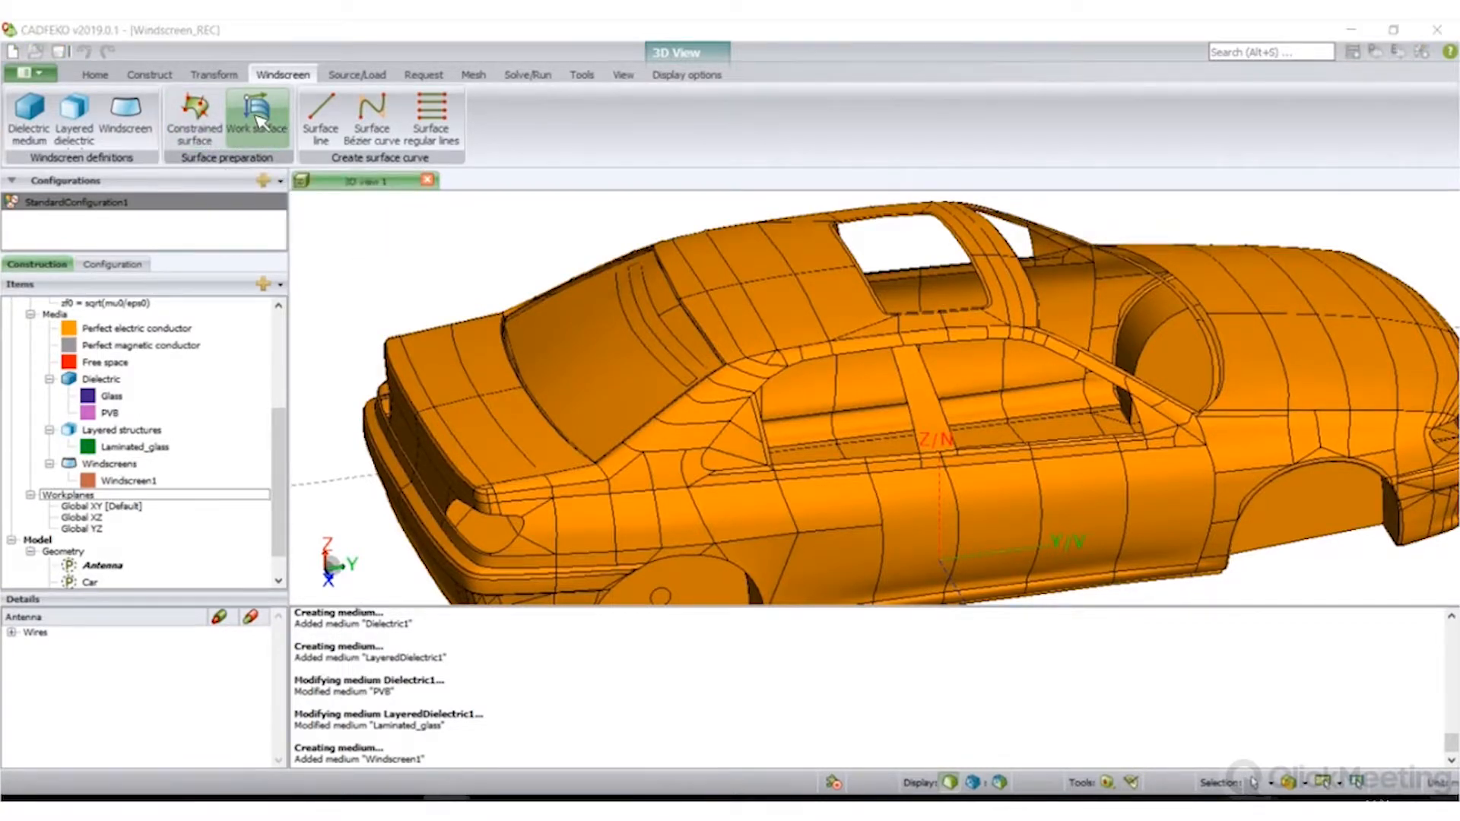
left_click(563, 389)
left_click(368, 289)
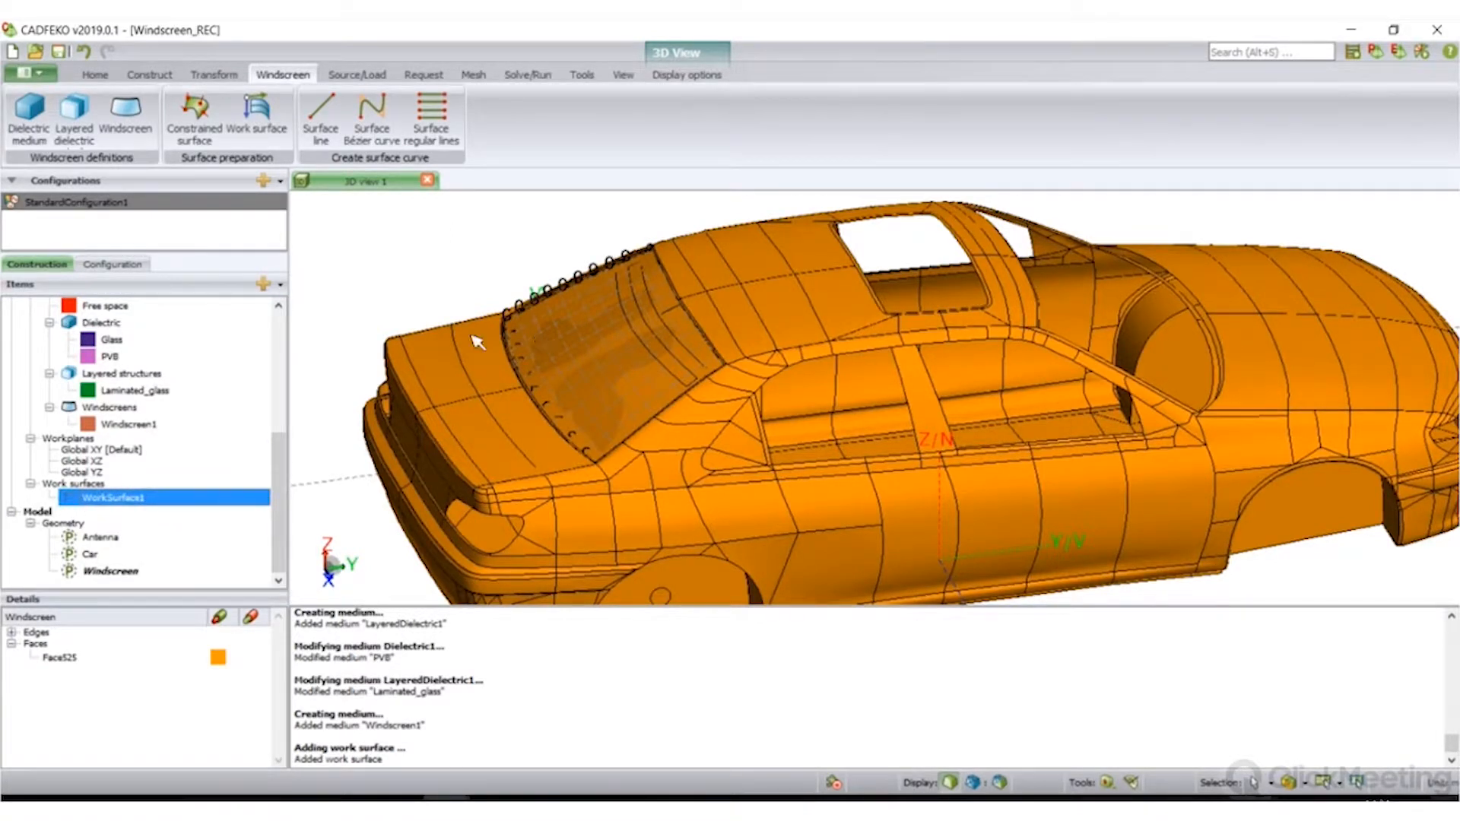
- Exclude the imported Antenna part from the model
left_click_drag(554, 360, 524, 383)
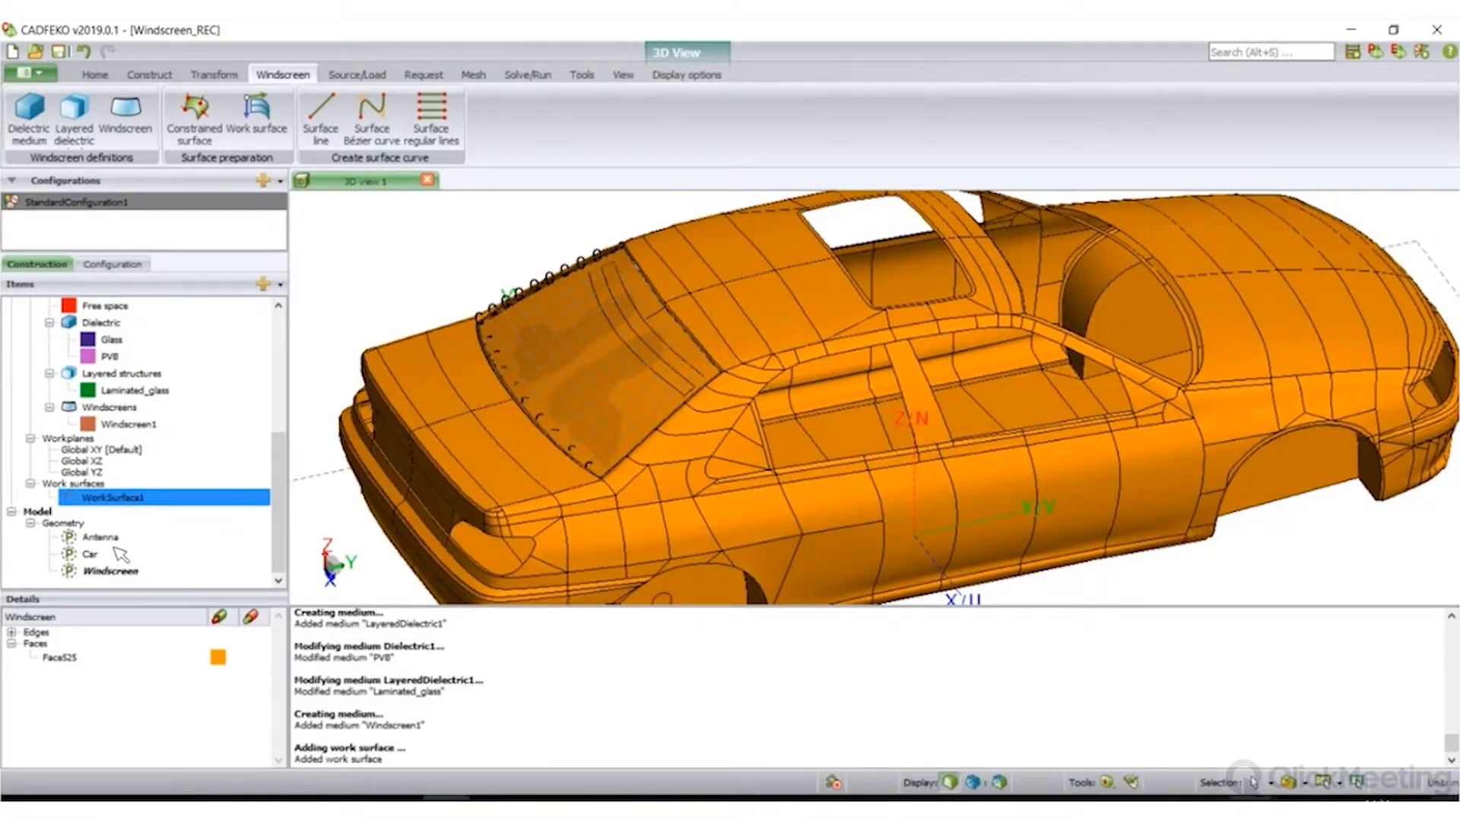
left_click(135, 540)
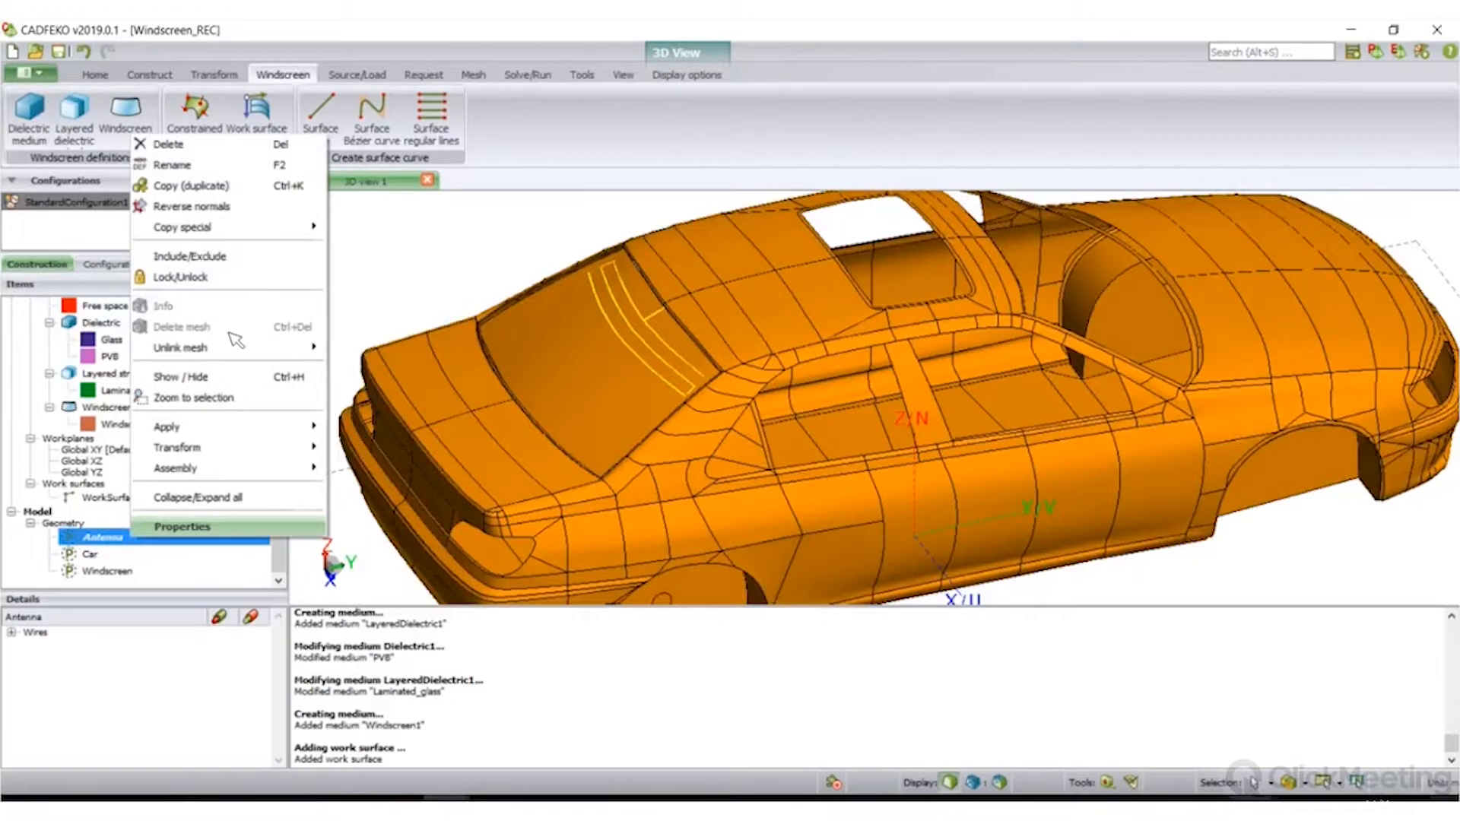
left_click(189, 256)
- Begin a regular-spaced surface line set on WorkSurface1 with constant V' and the start corner at U' 0.05, V' 0.05
mouse_move(606, 449)
left_mouse_down()
mouse_move(584, 466)
mouse_move(563, 412)
mouse_move(527, 416)
left_mouse_up()
left_click(592, 402)
scroll(527, 417, "up", 3)
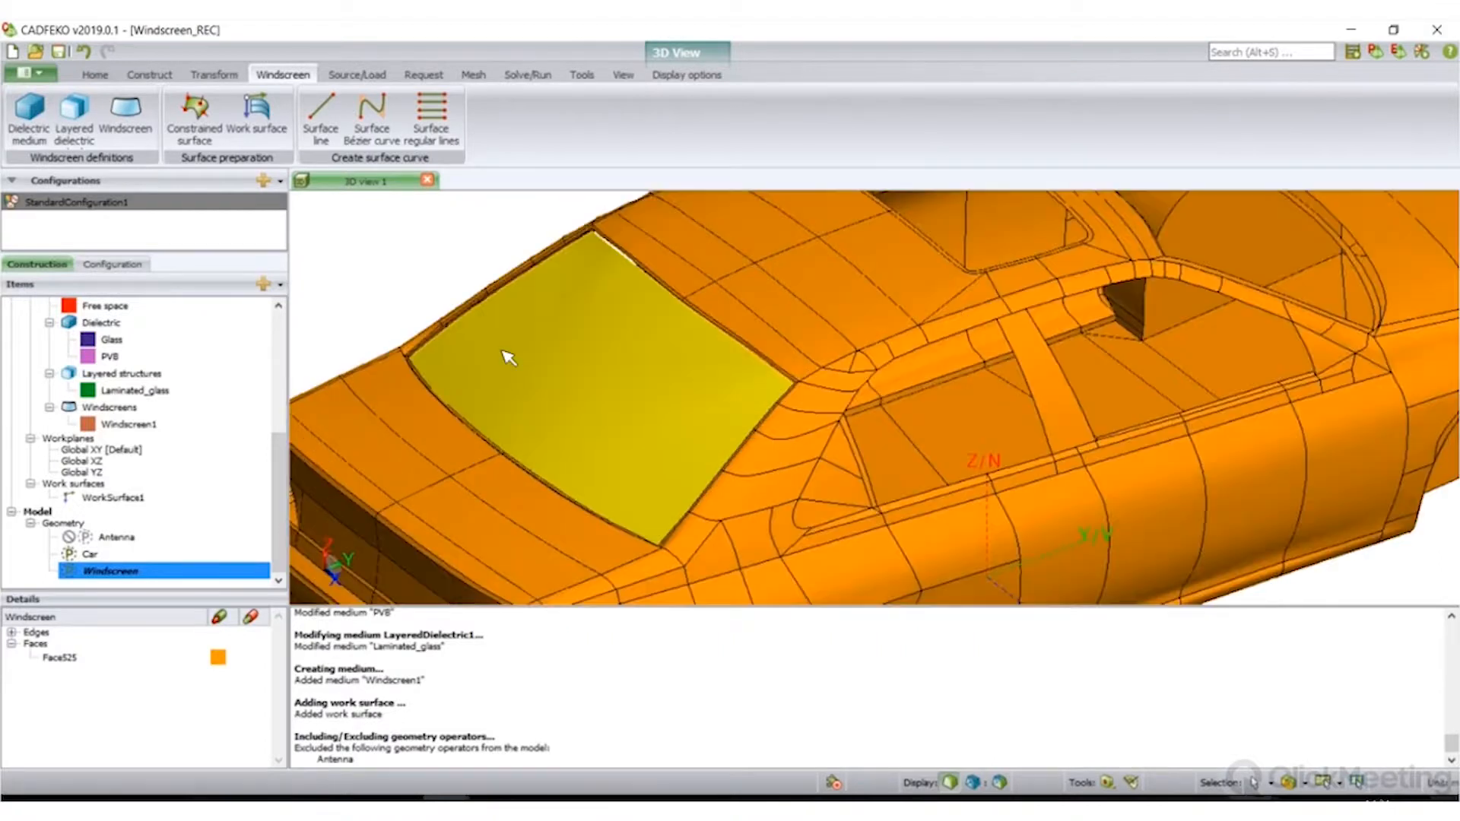
mouse_move(618, 427)
left_mouse_down()
mouse_move(588, 393)
mouse_move(483, 358)
mouse_move(679, 499)
mouse_move(540, 321)
left_mouse_up()
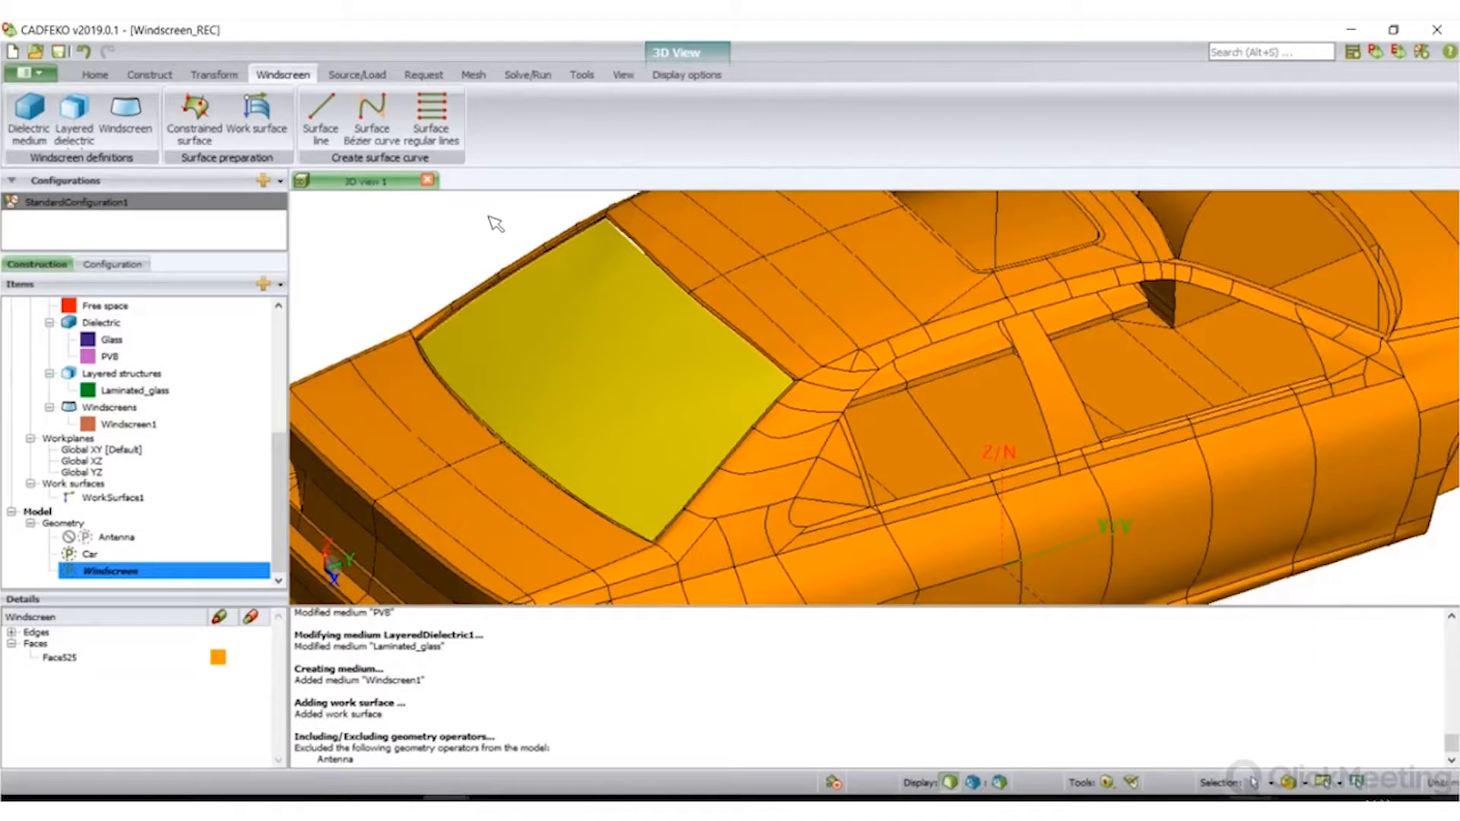
left_click(454, 129)
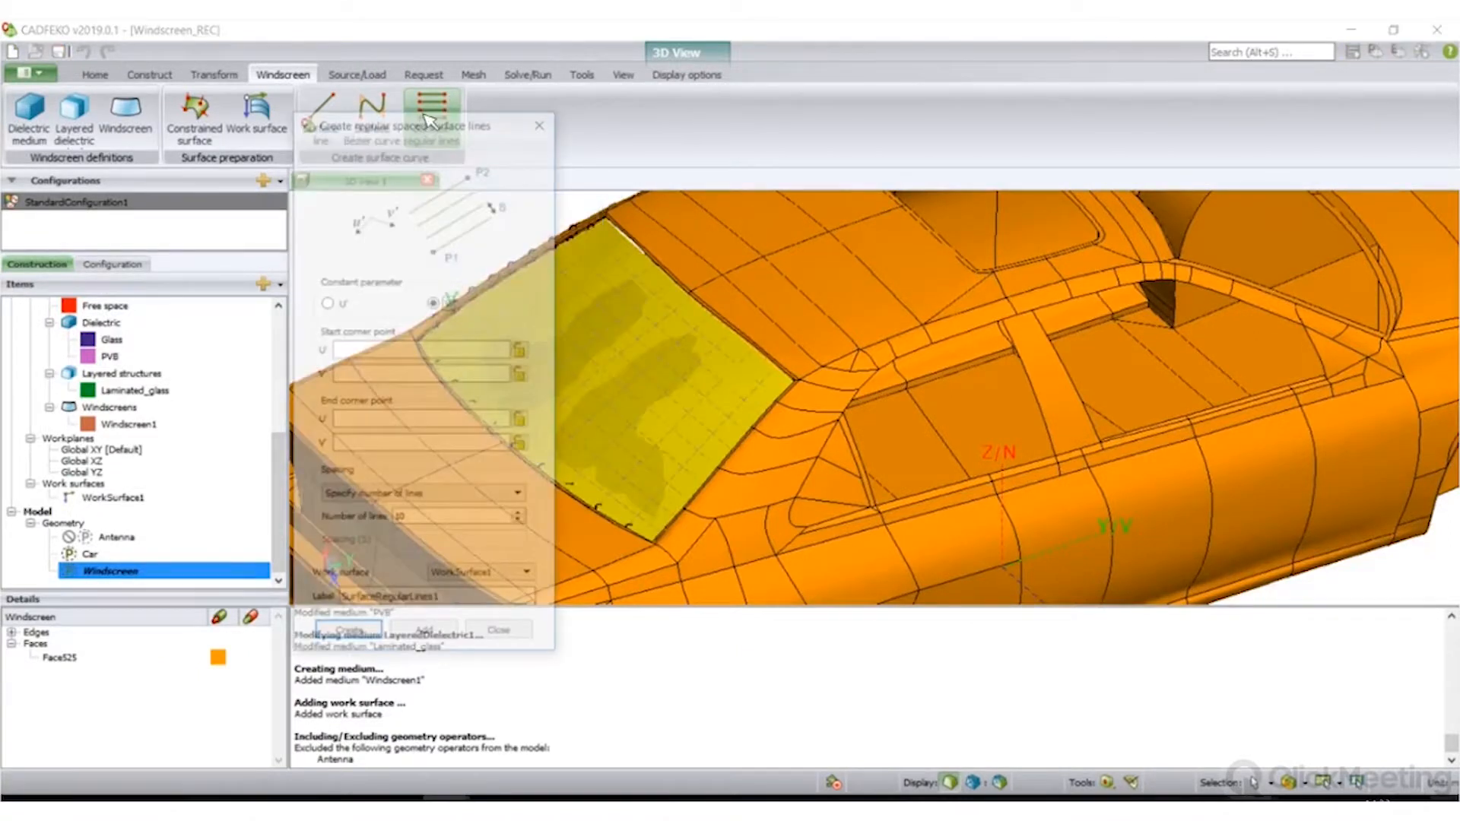
key("Tab")
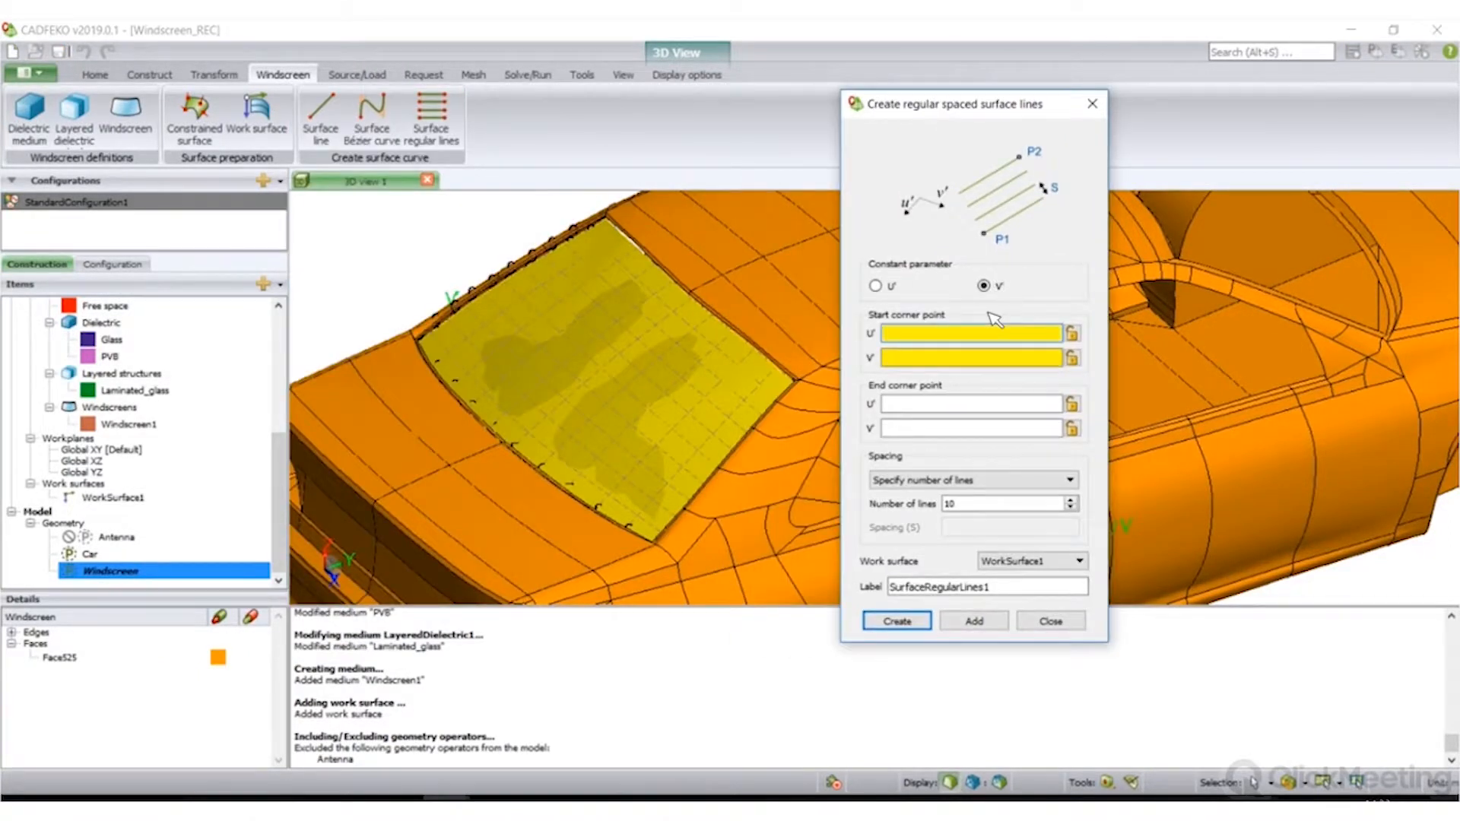
type("0.05")
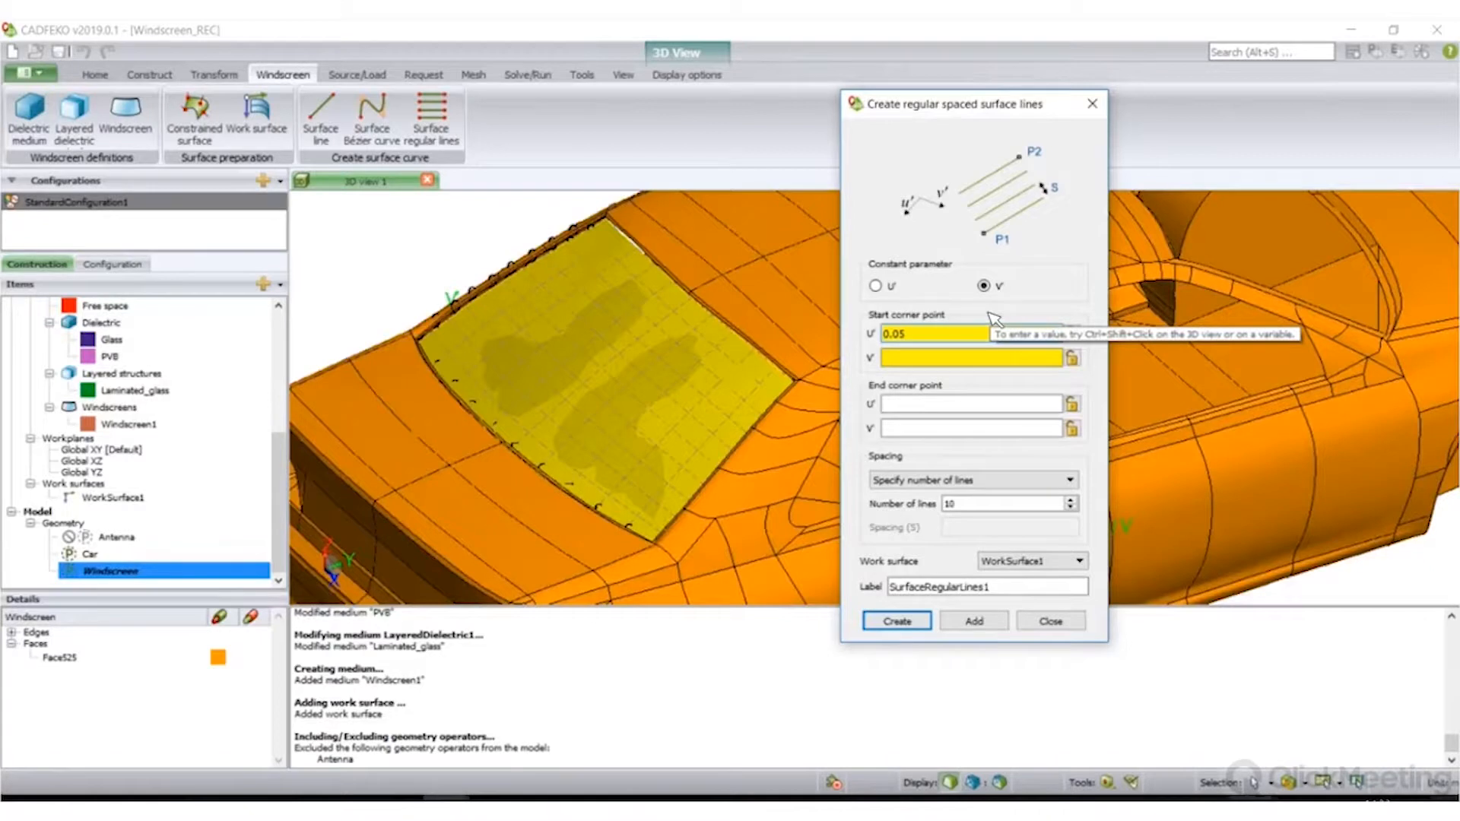
key("Tab")
type("0.05")
key("Tab")
- Set the end corner to U' 0.95, V' 0.8 with 15 lines and add the line set
type("0")
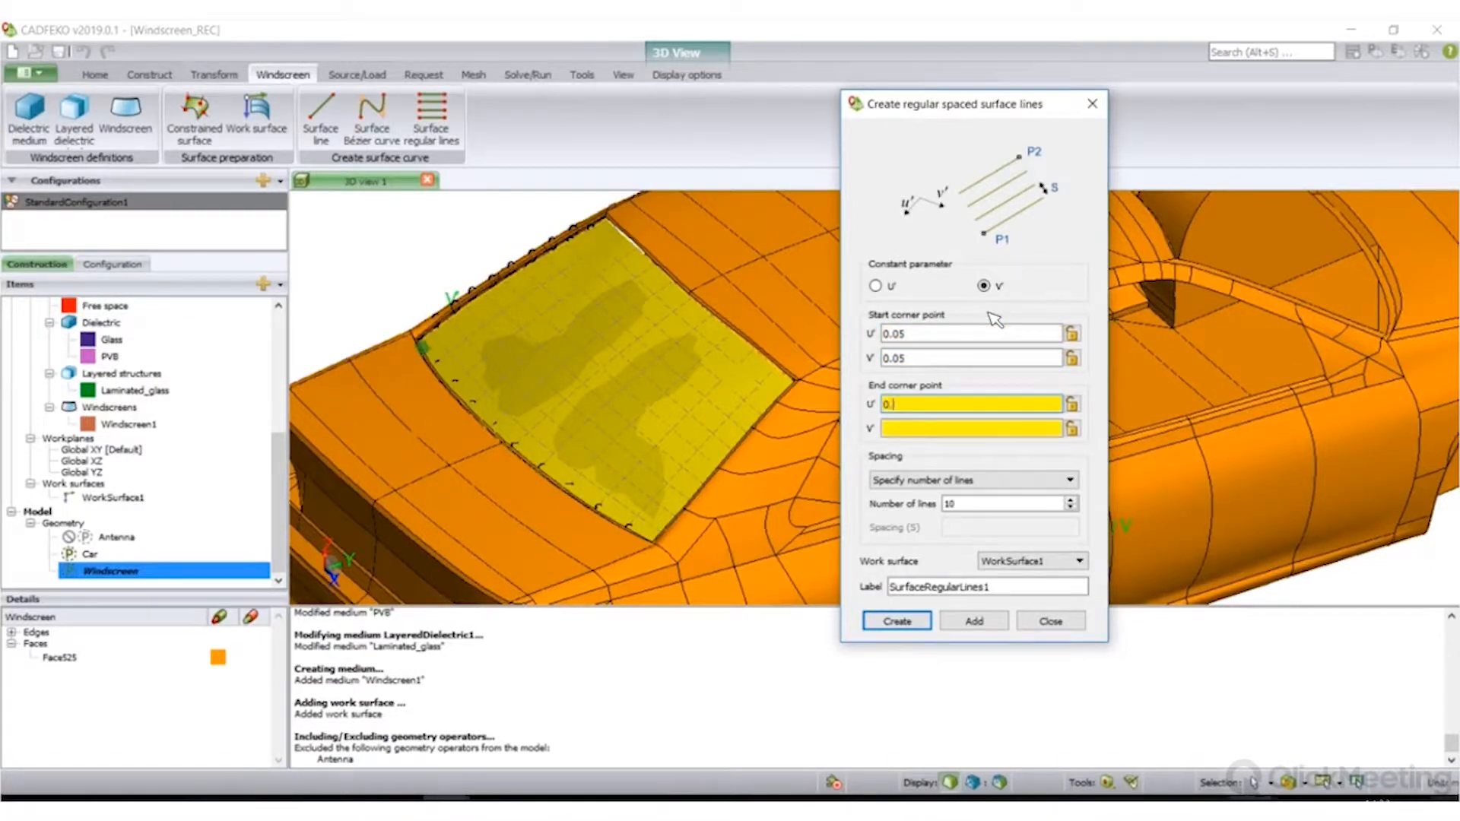
type(".95")
key("Tab")
type("0.8")
key("Tab")
type("15")
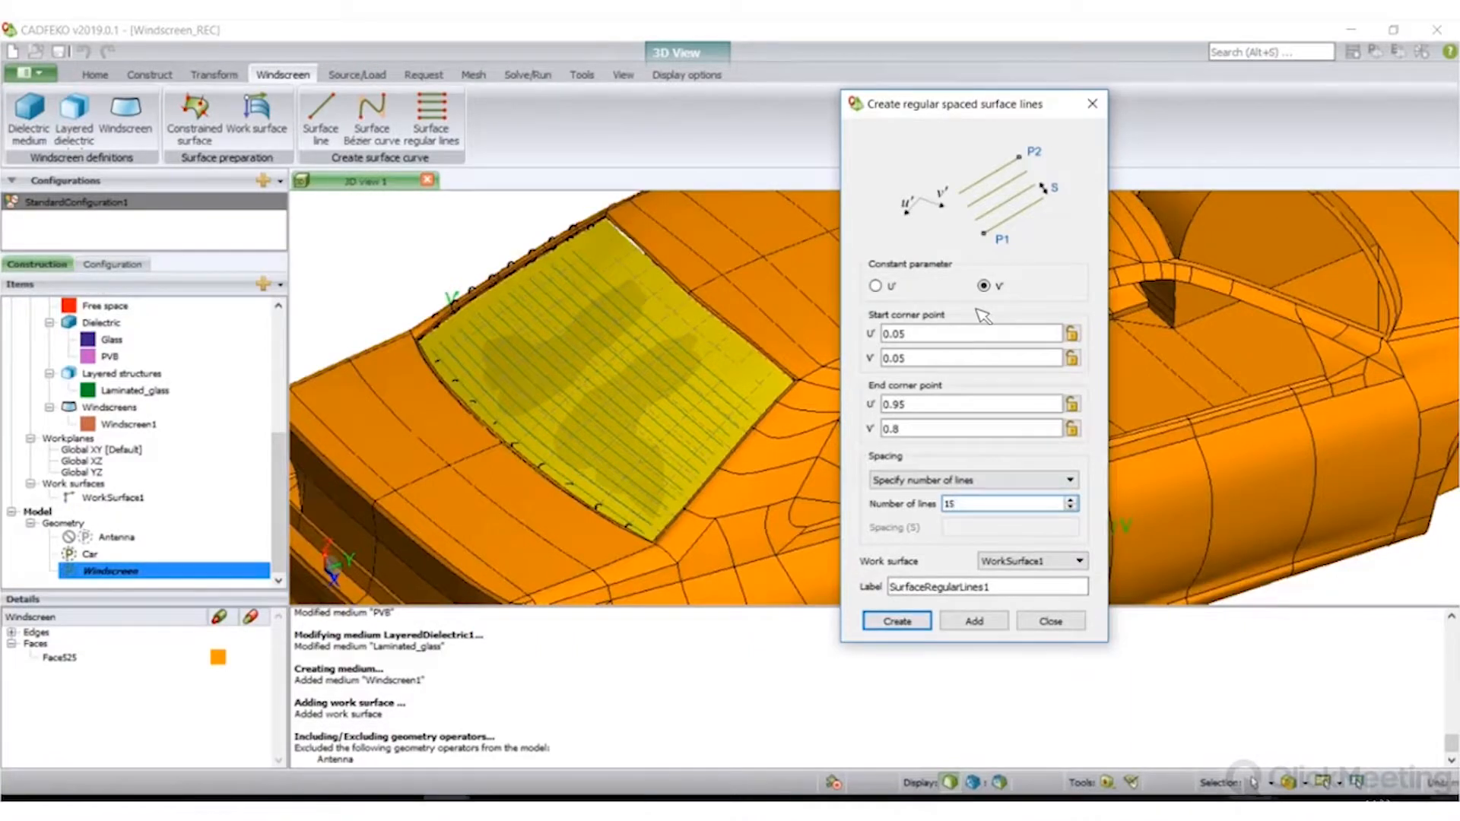
left_click(972, 622)
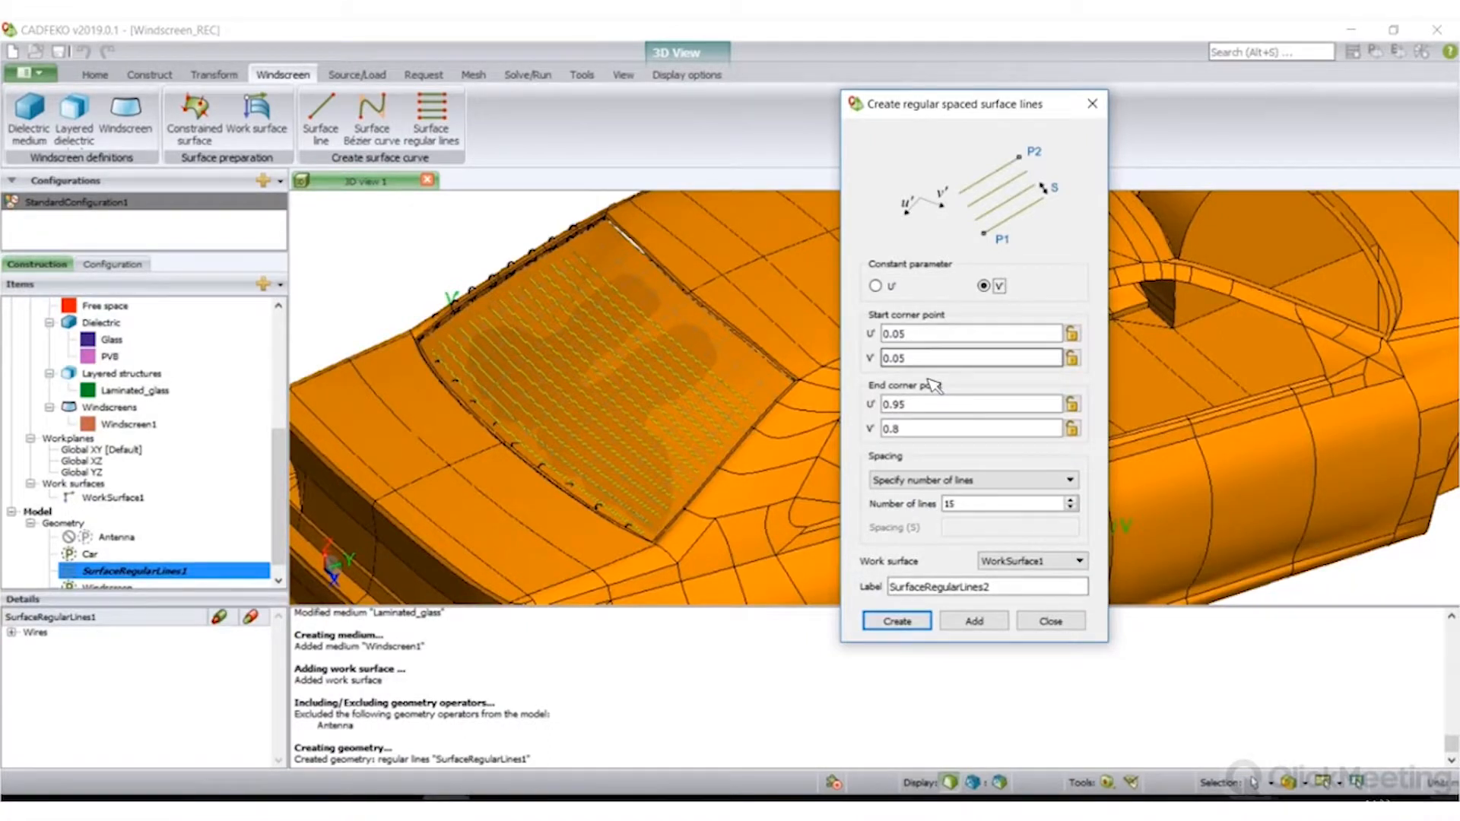
- Create a second regular line set between the same corner points with the number of lines set to 4
double_click(949, 503)
type("4")
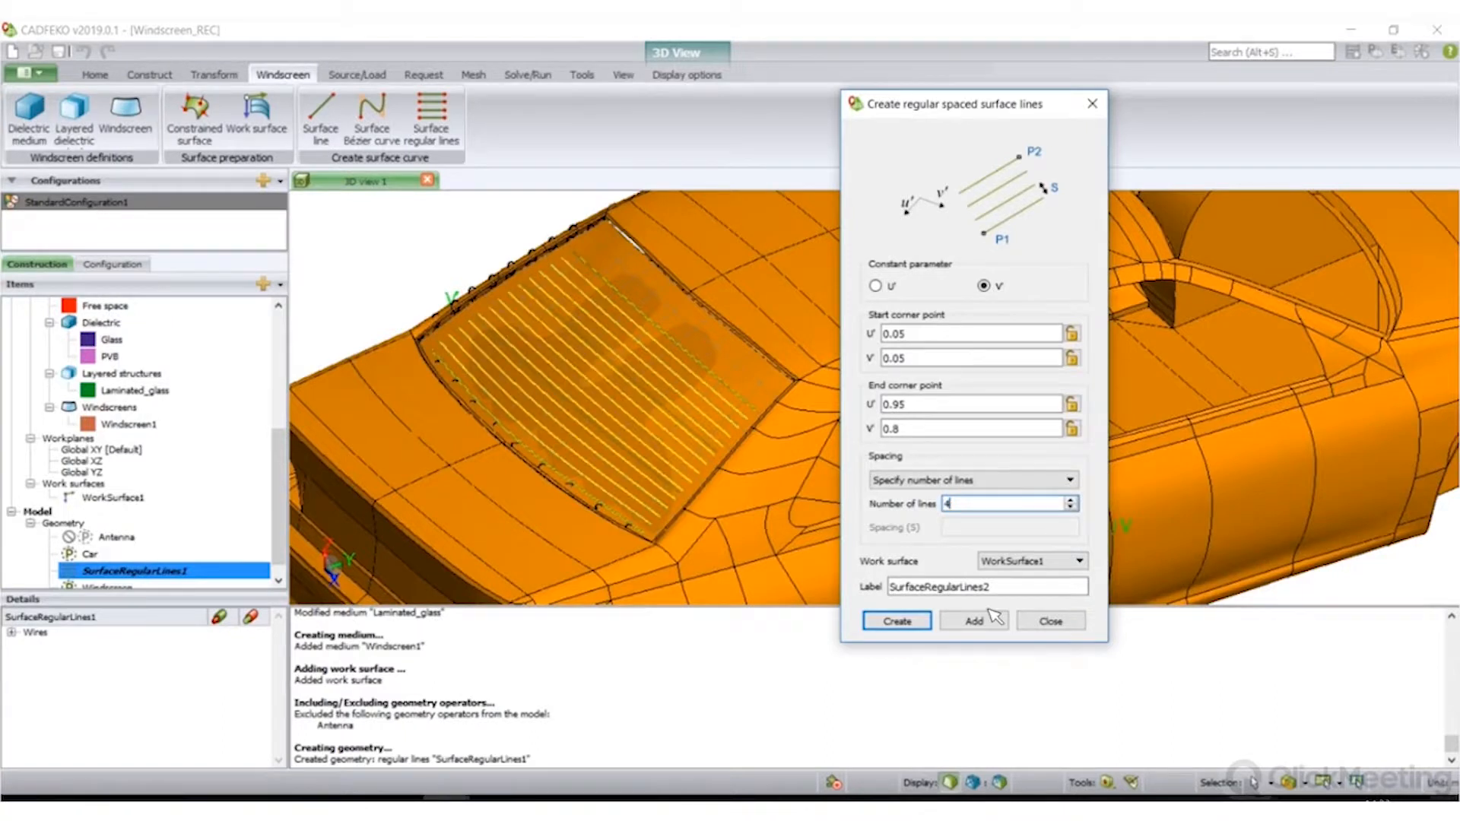
key("Return")
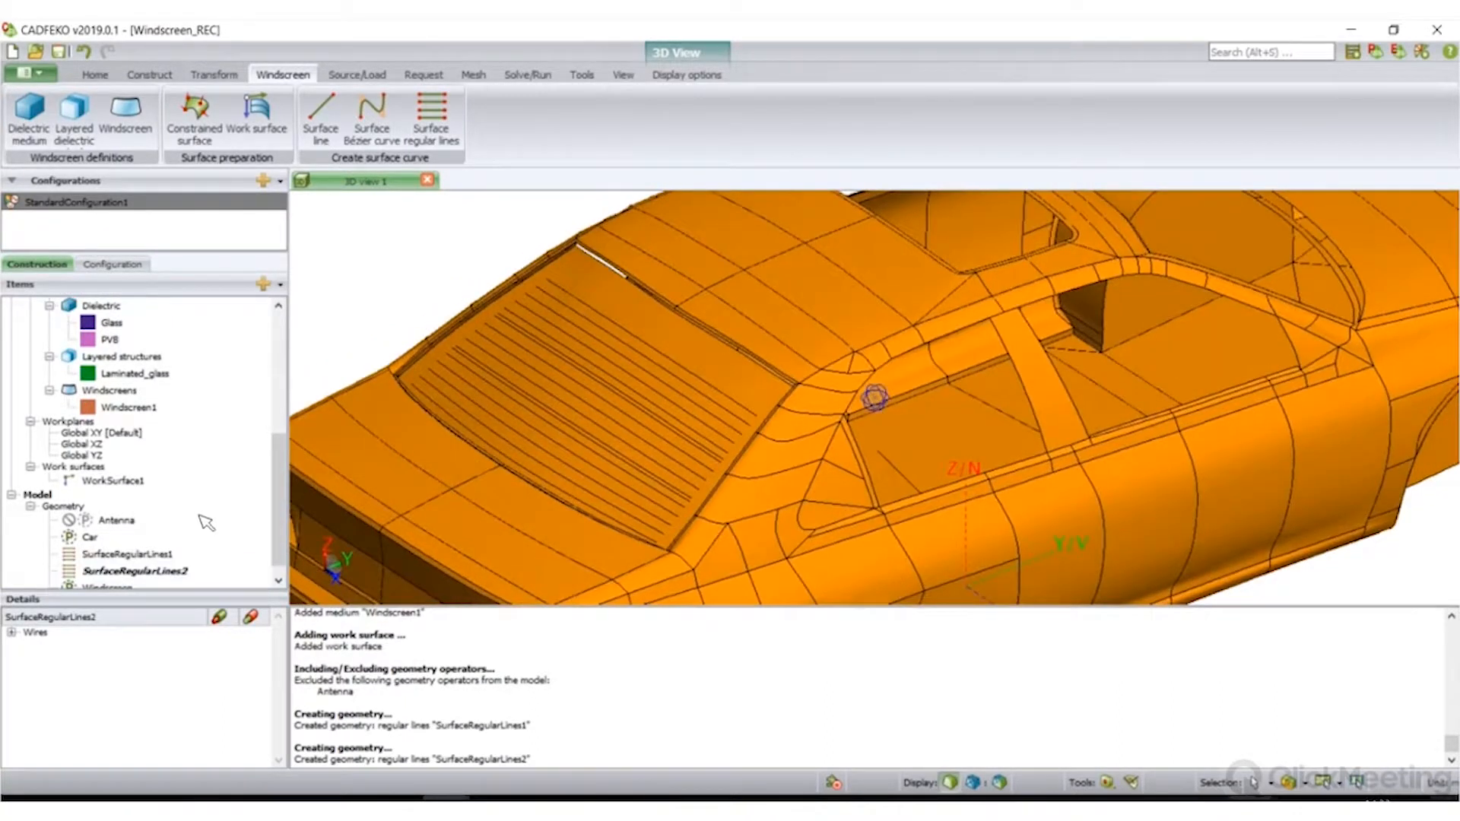
- Change the constant parameter of SurfaceRegularLines2 to U'
scroll(190, 559, "down", 1)
double_click(635, 327)
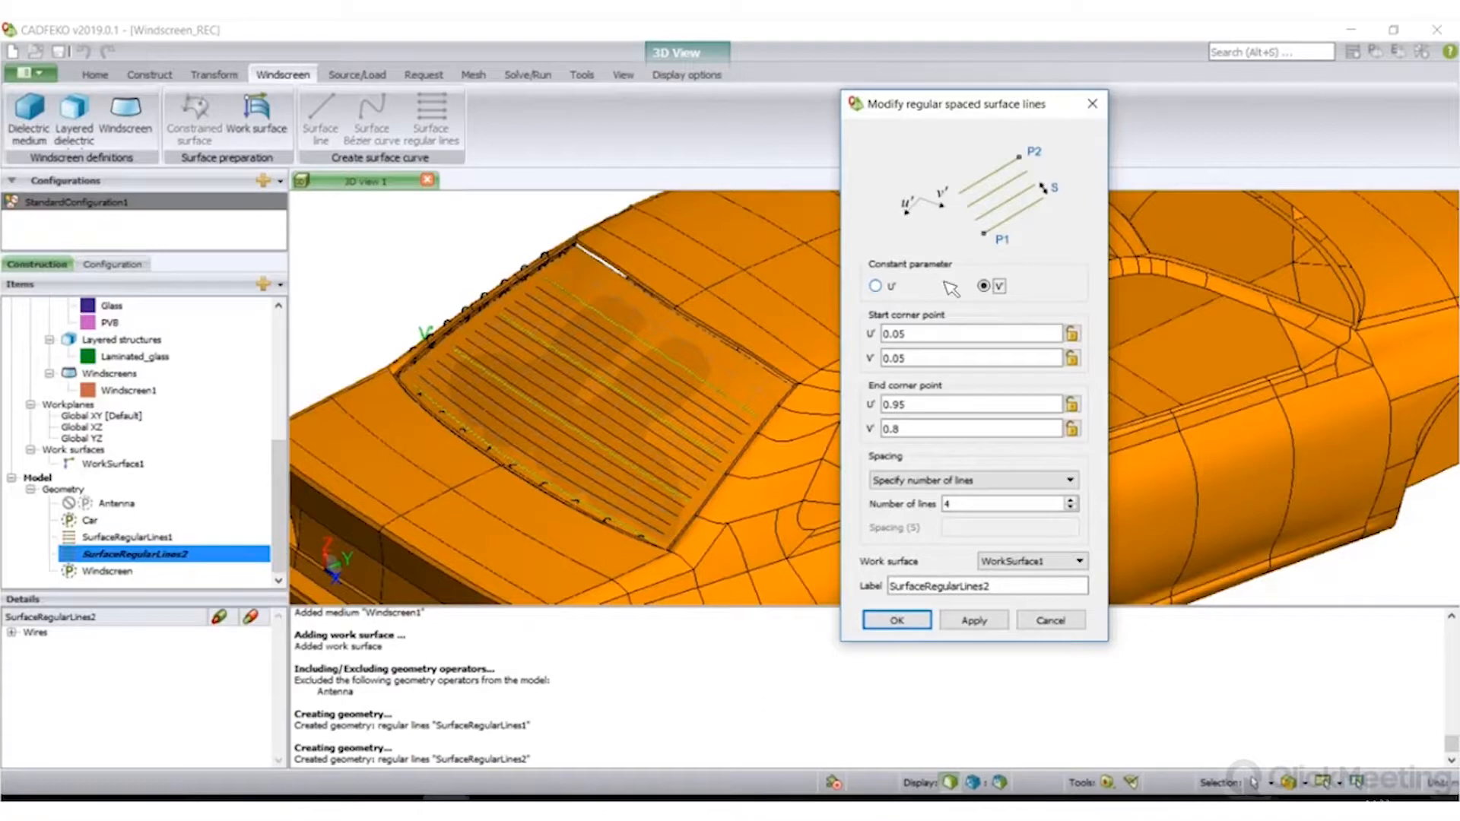
left_click(880, 289)
left_click(897, 621)
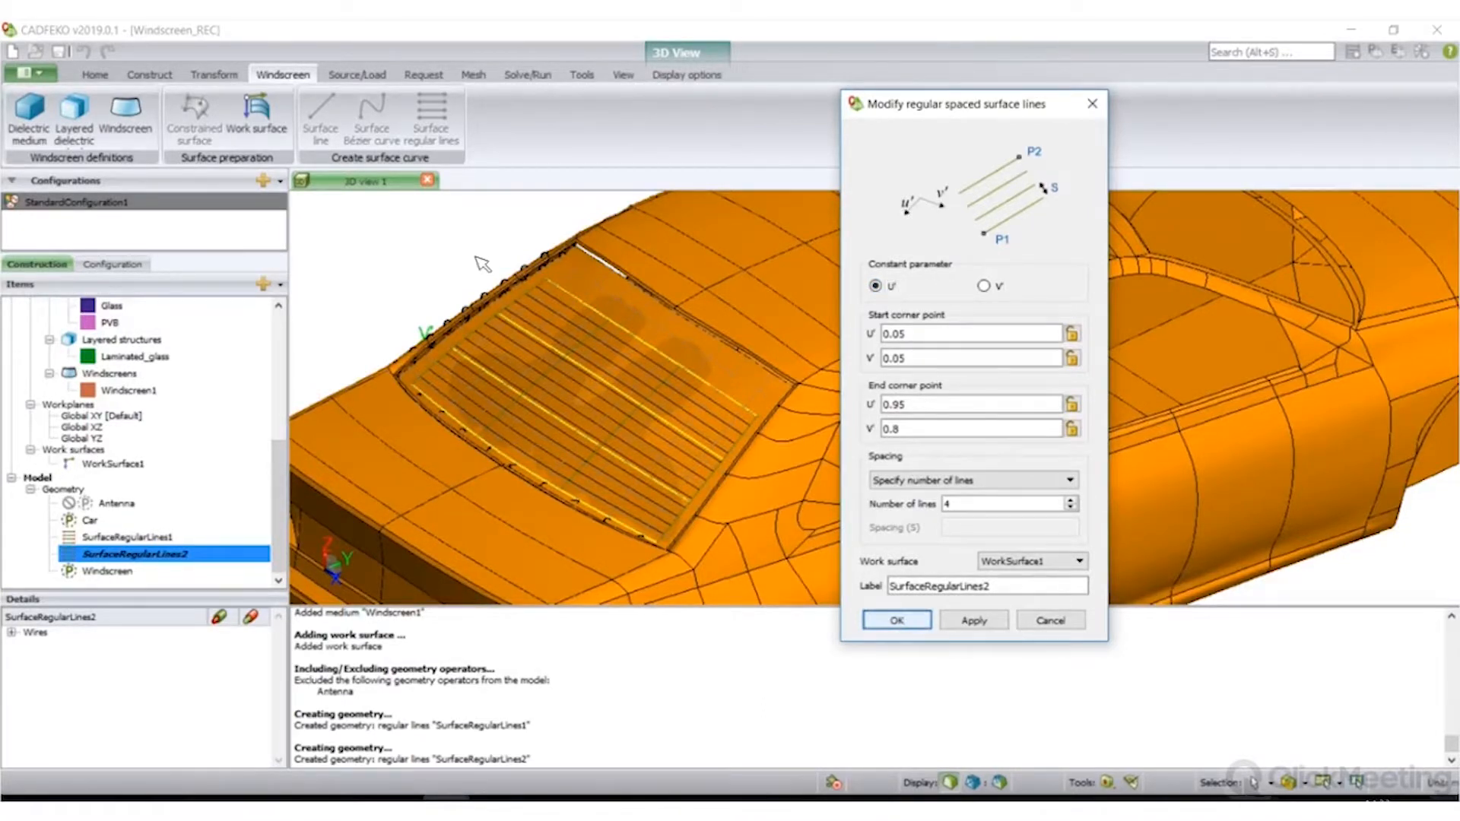
- Add a surface line on WorkSurface1 from U' 0.95, V' 0.9 to U' 0.65, V' 0.9
left_click_drag(706, 349, 696, 387)
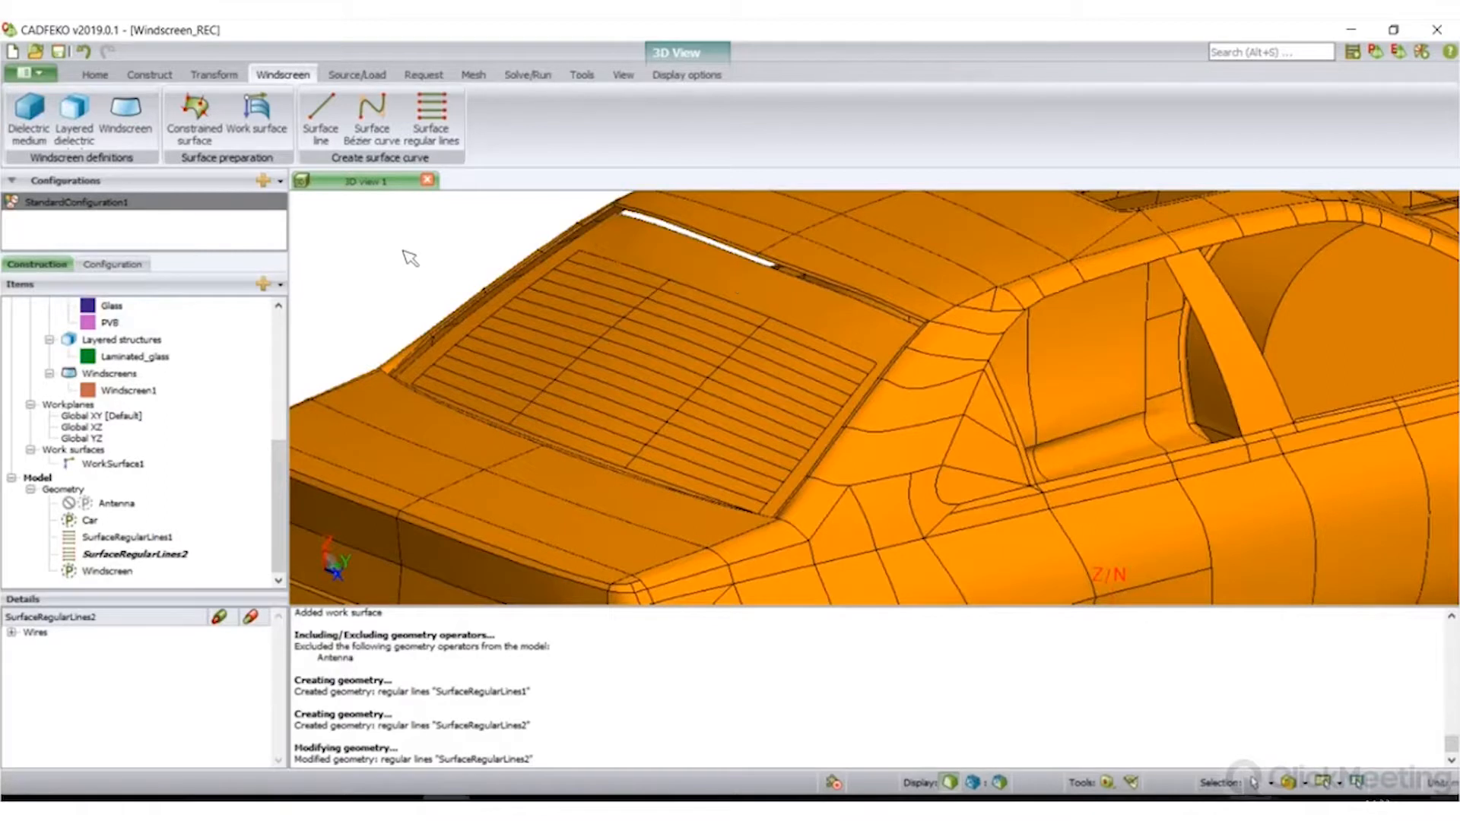
left_click(333, 126)
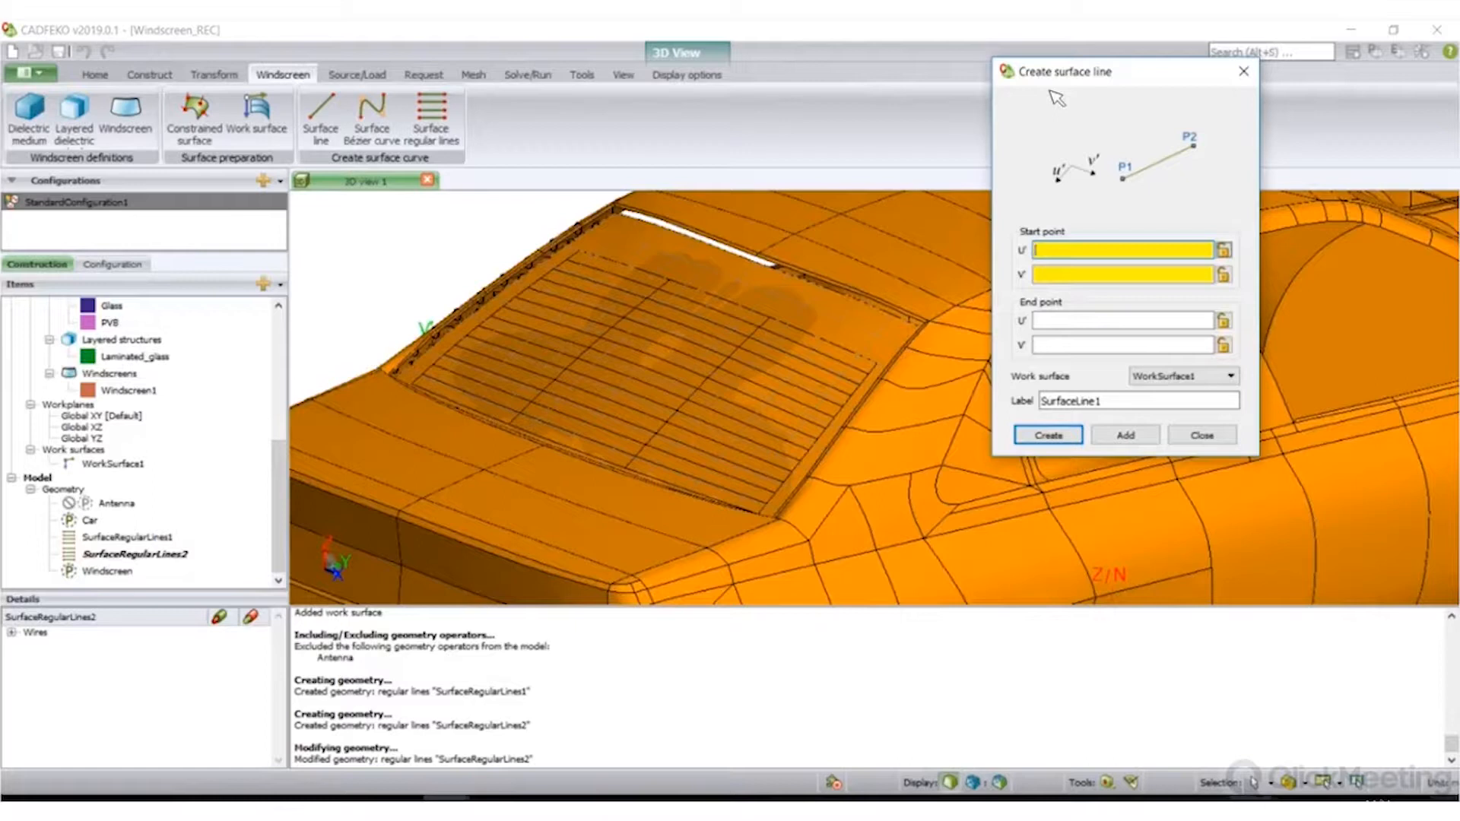
type("0.05")
key("Tab")
type("0.65")
key("Tab")
type("0")
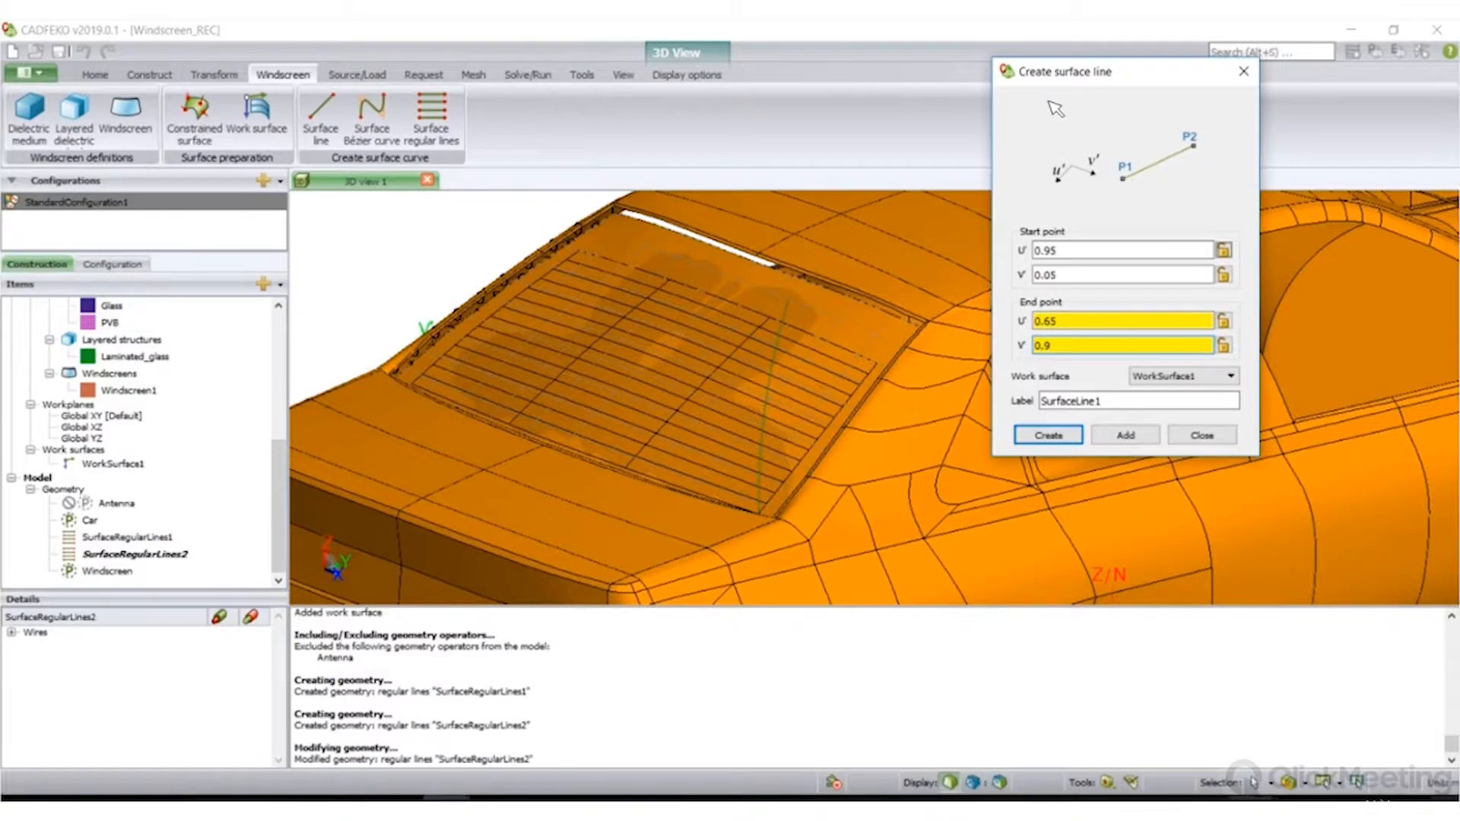
left_click(1065, 274)
type("0.9")
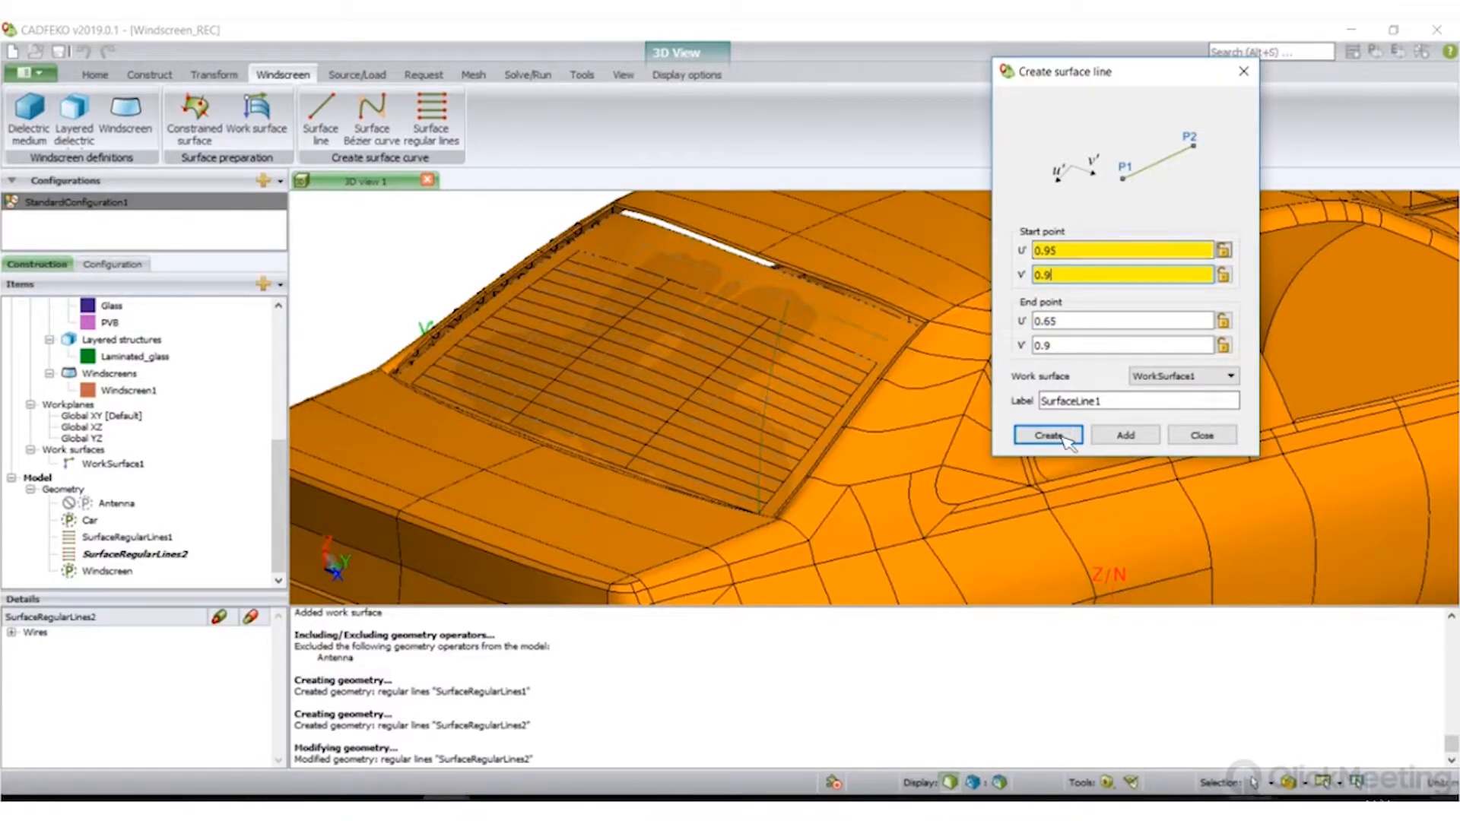
left_click(1126, 436)
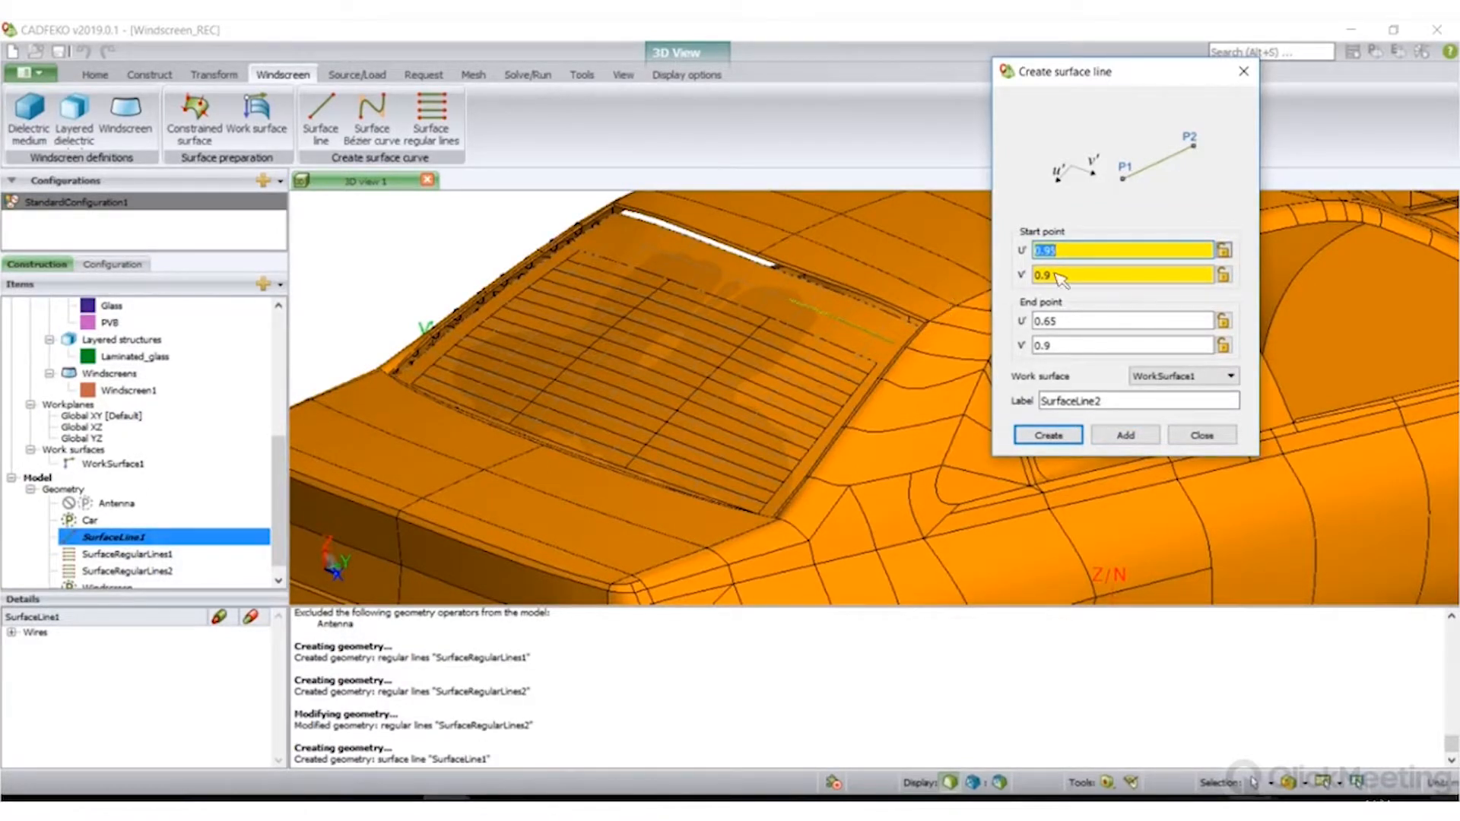
- Add a second surface line from U' 0.65, V' 0.9 to U' 0.65, V' 0.85
type("0.65")
key("Tab")
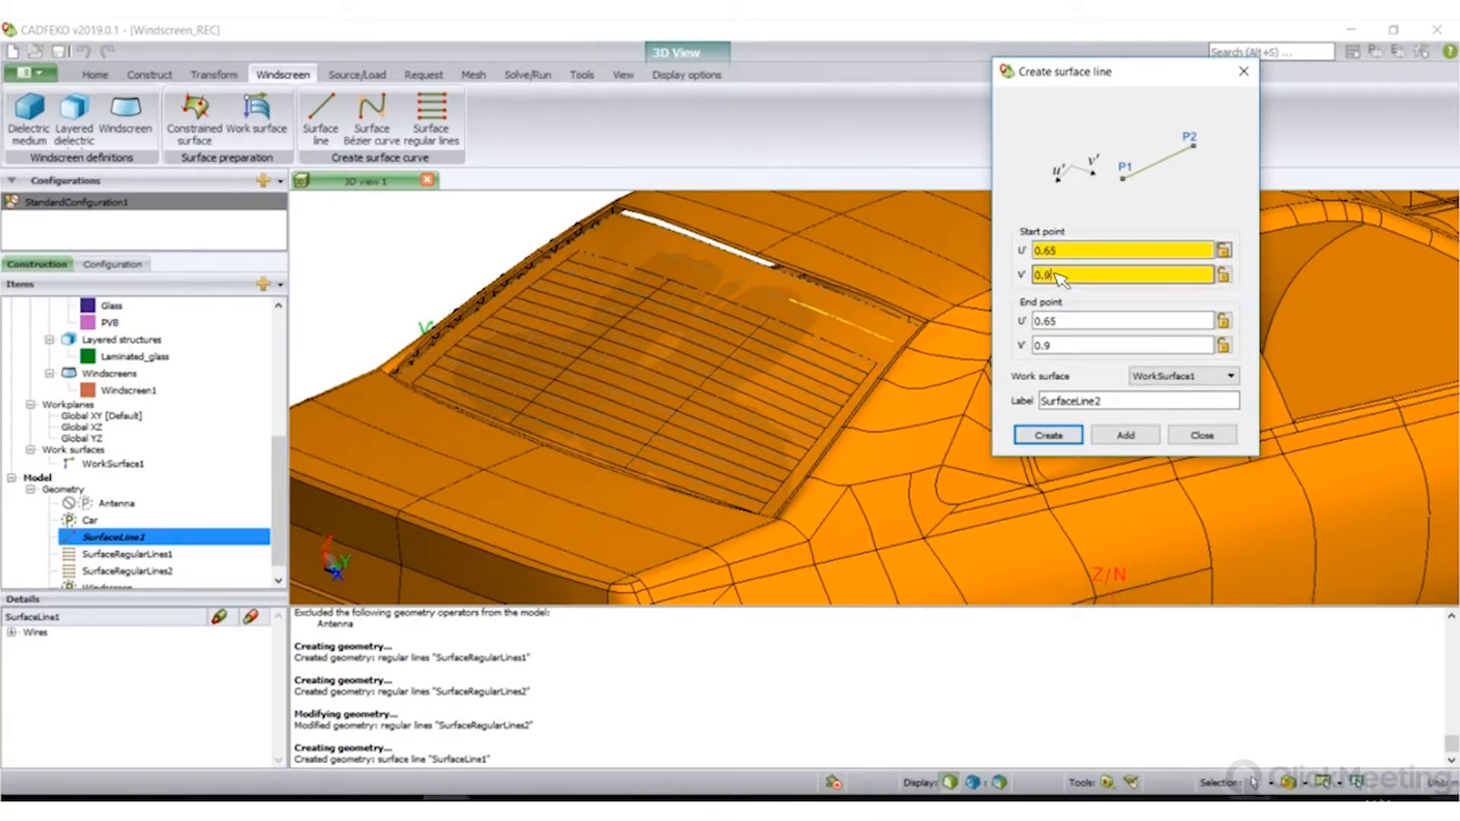
key("Tab")
key("Tab")
type("0.85")
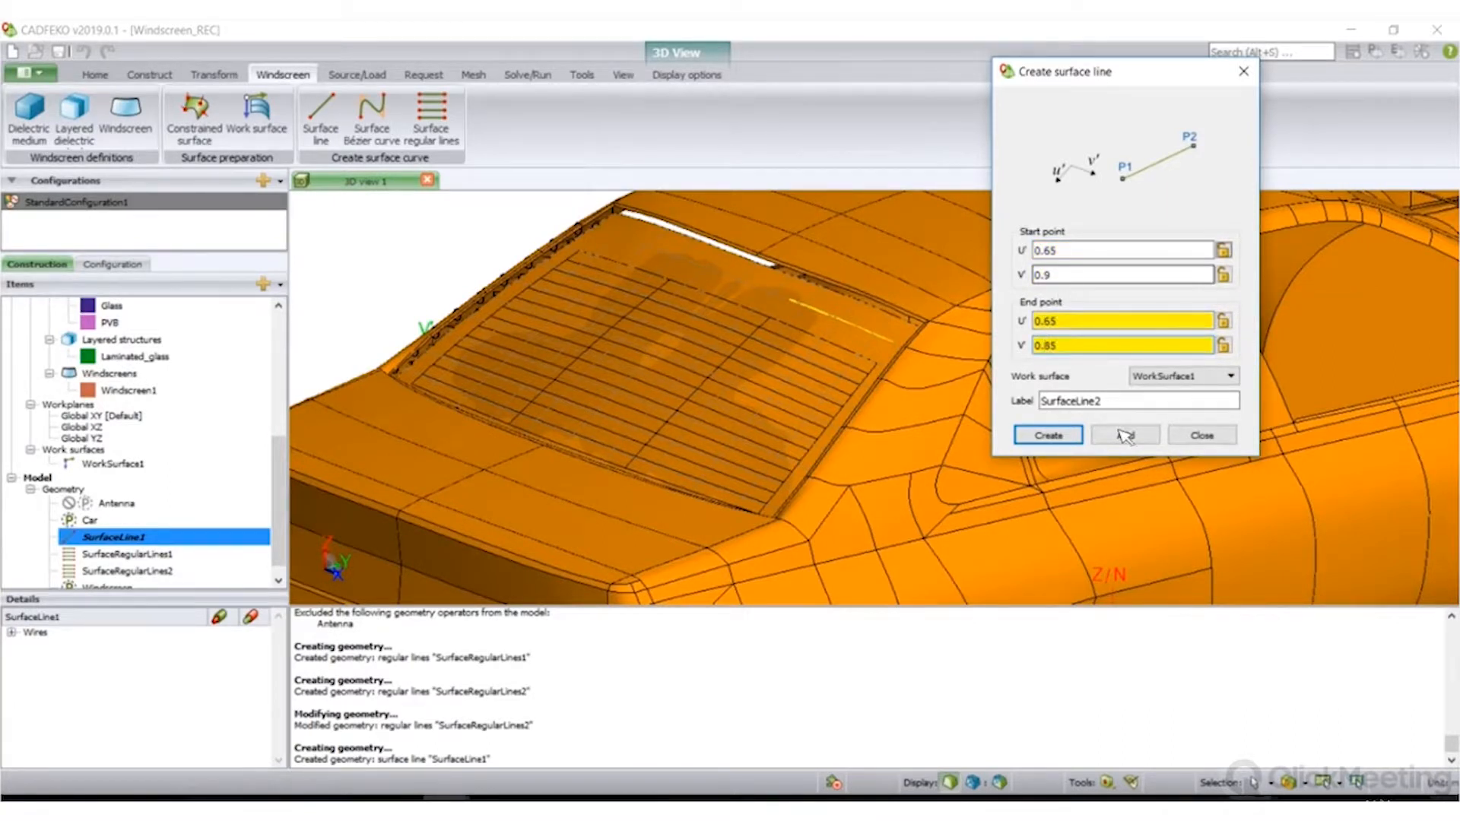
left_click(1125, 434)
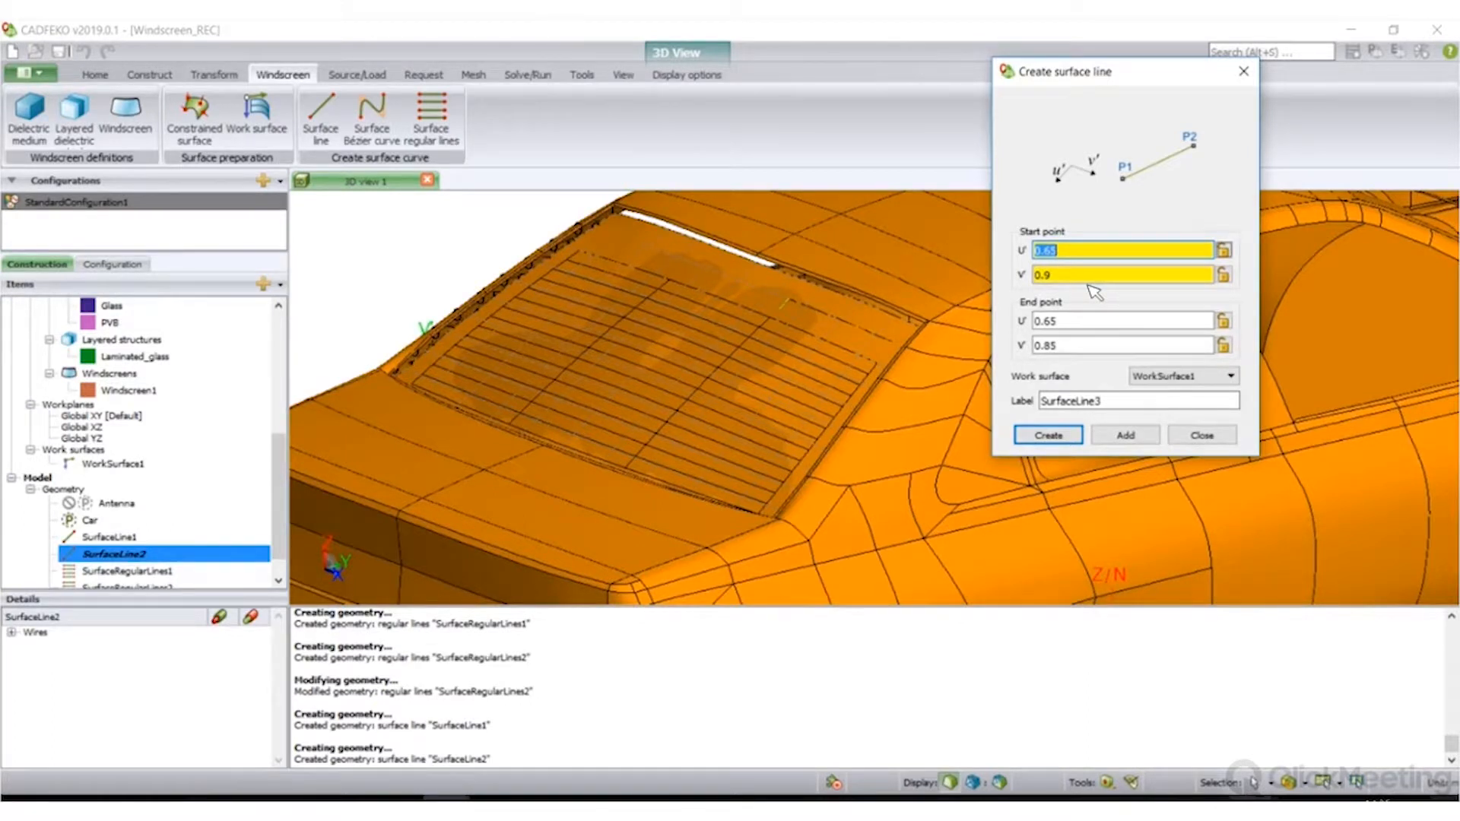
- Create a third surface line from U' 0.65, V' 0.85 to U' 0.8, V' 0.85
key("Tab")
type("0.85")
key("Tab")
type("0.8")
key("Tab")
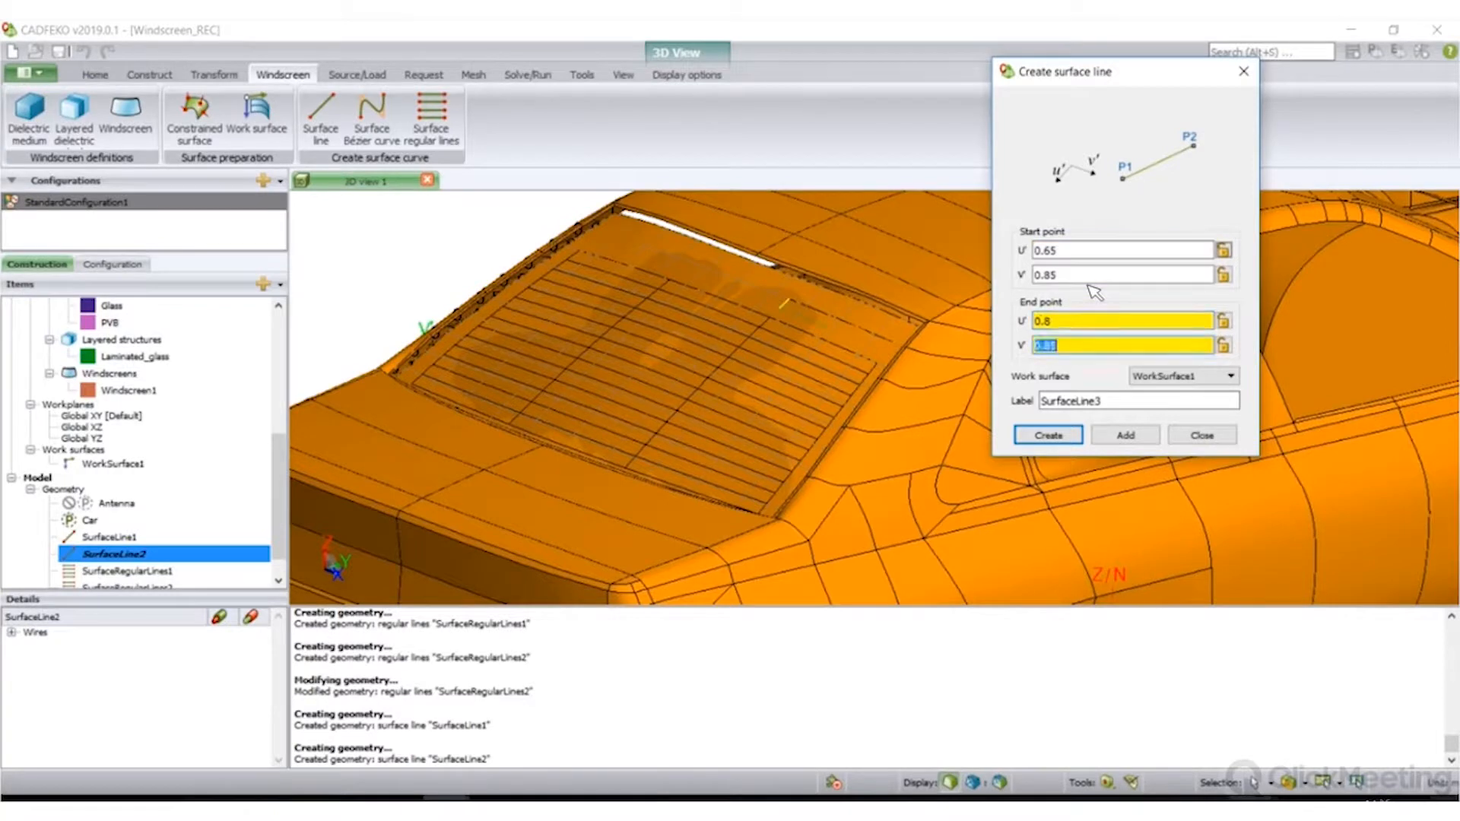
left_click(1048, 435)
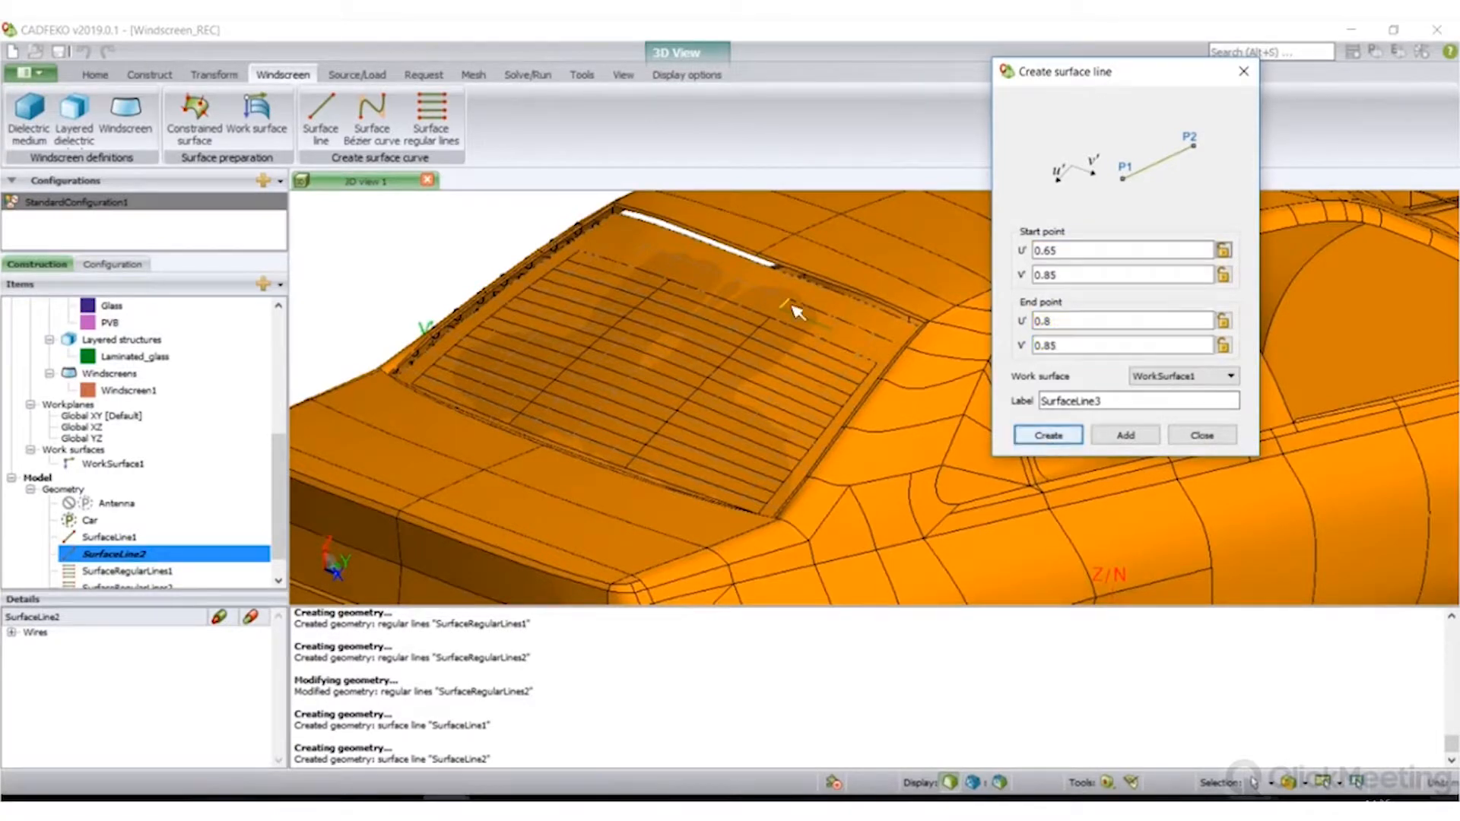
- Hide the Windscreen part in the 3D view, leaving the antenna lines shown
scroll(783, 333, "up", 5)
scroll(938, 398, "up", 3)
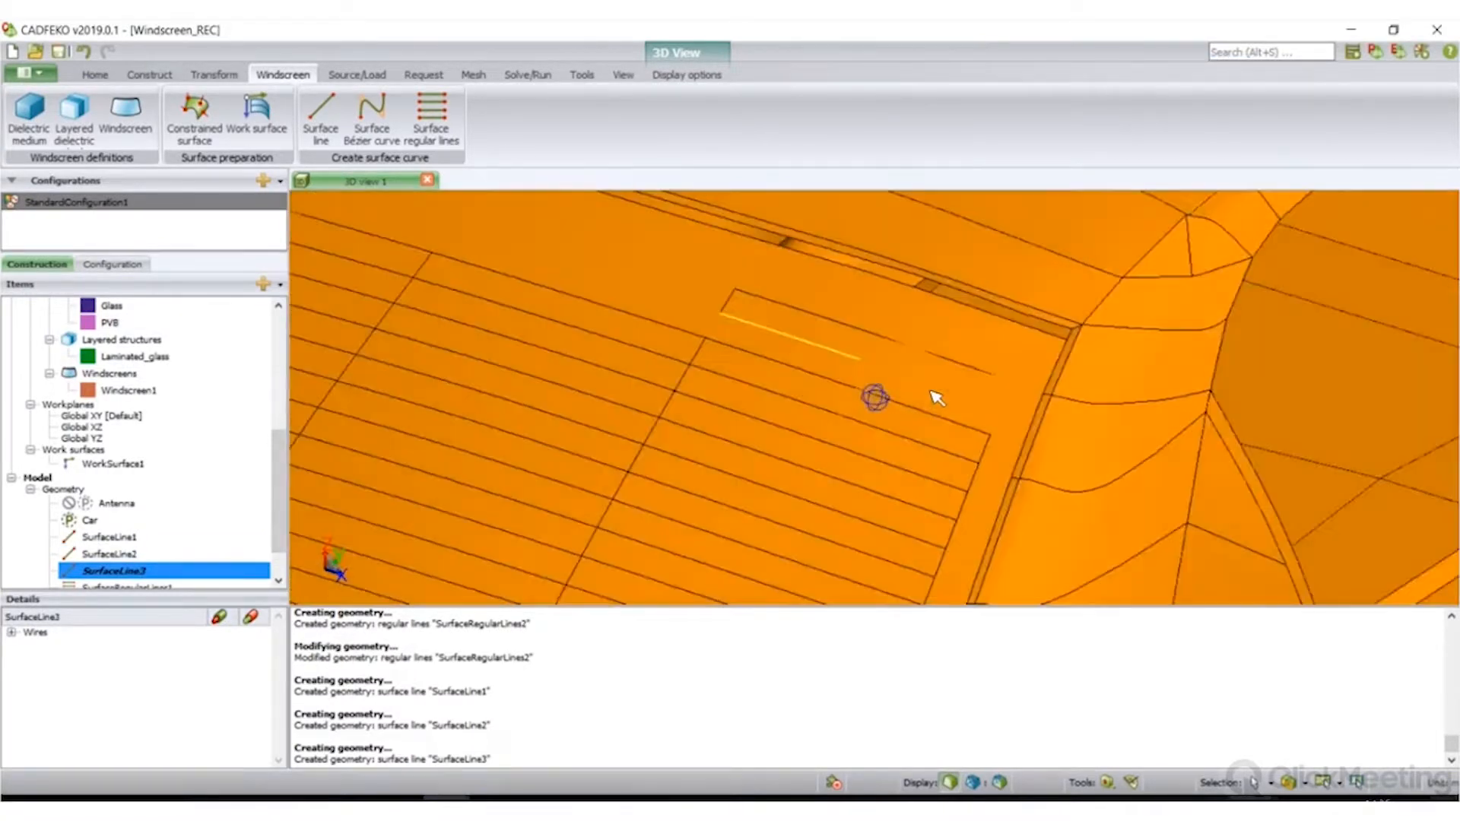
scroll(338, 507, "down", 1)
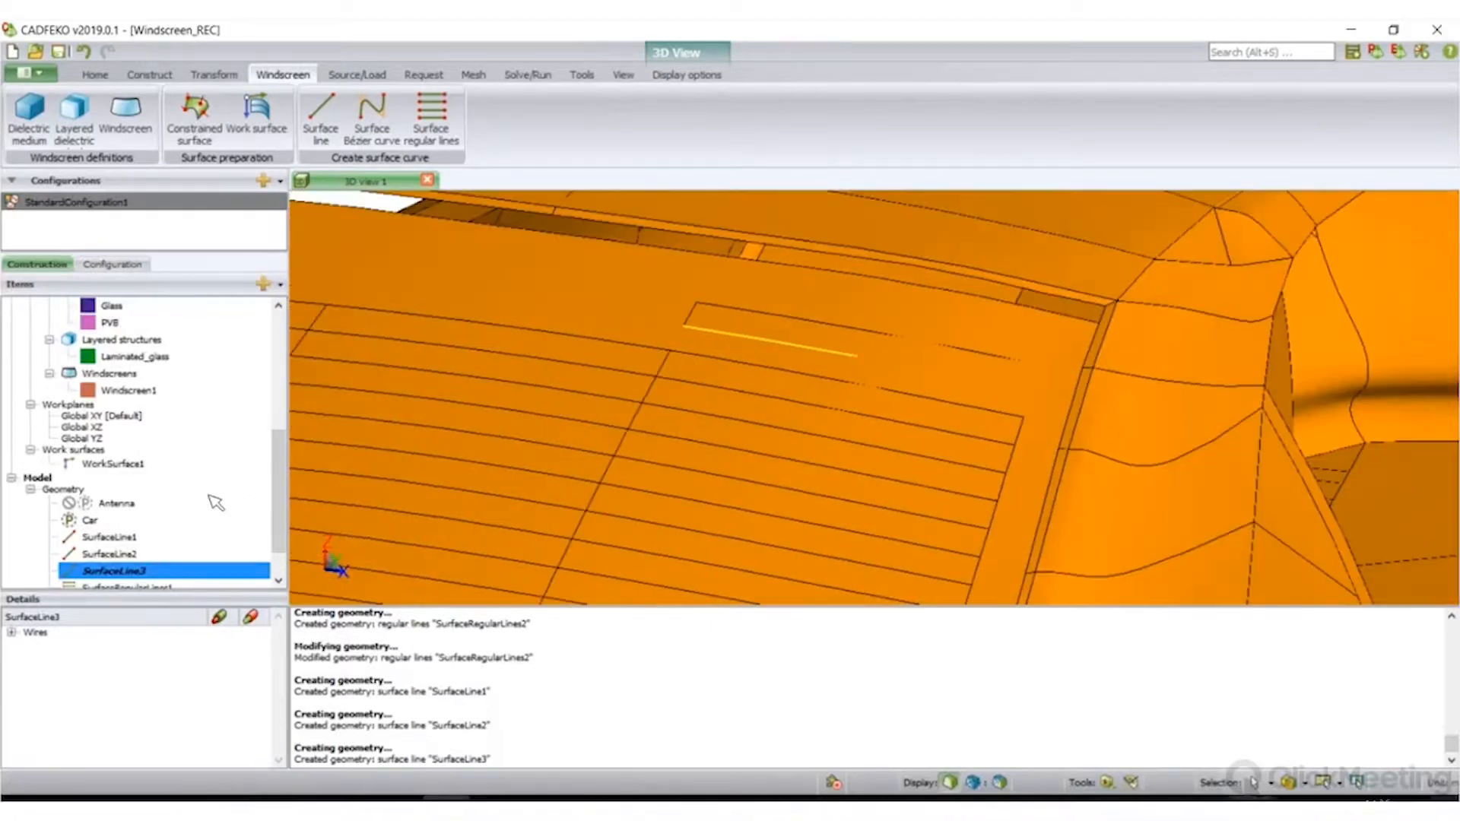
scroll(215, 486, "down", 1)
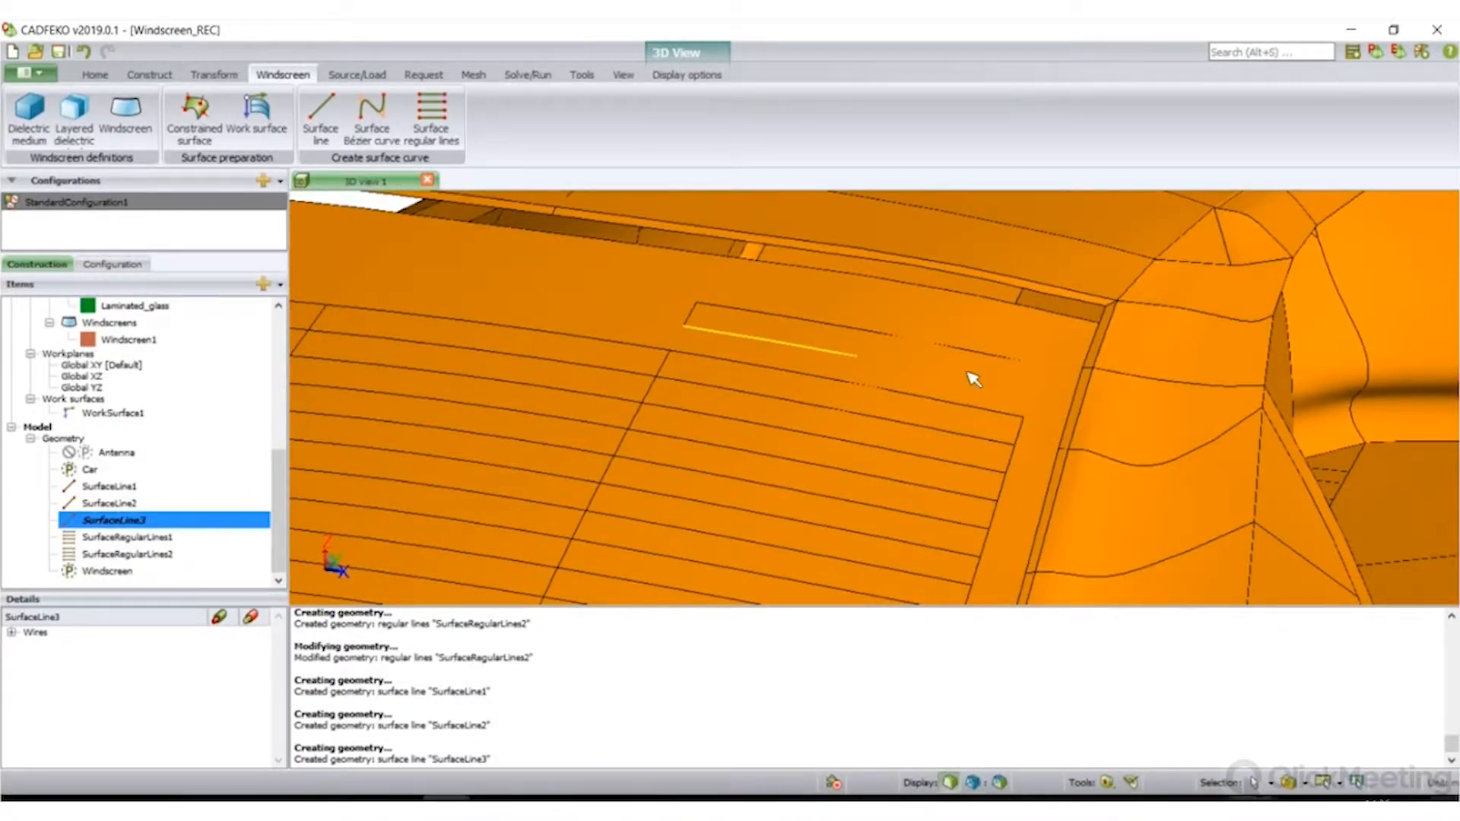
left_click_drag(1086, 399, 720, 403)
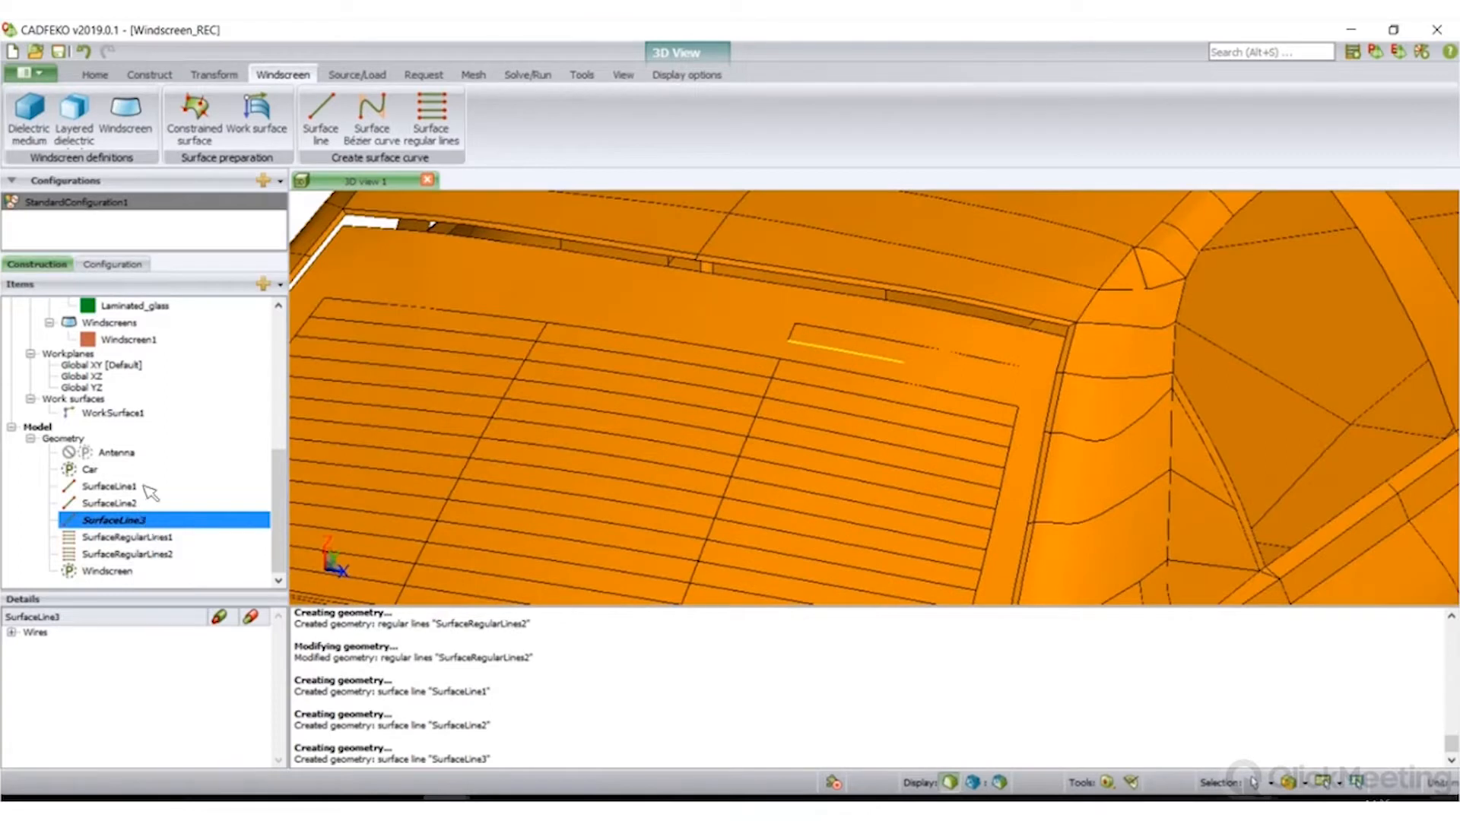
left_click(114, 571)
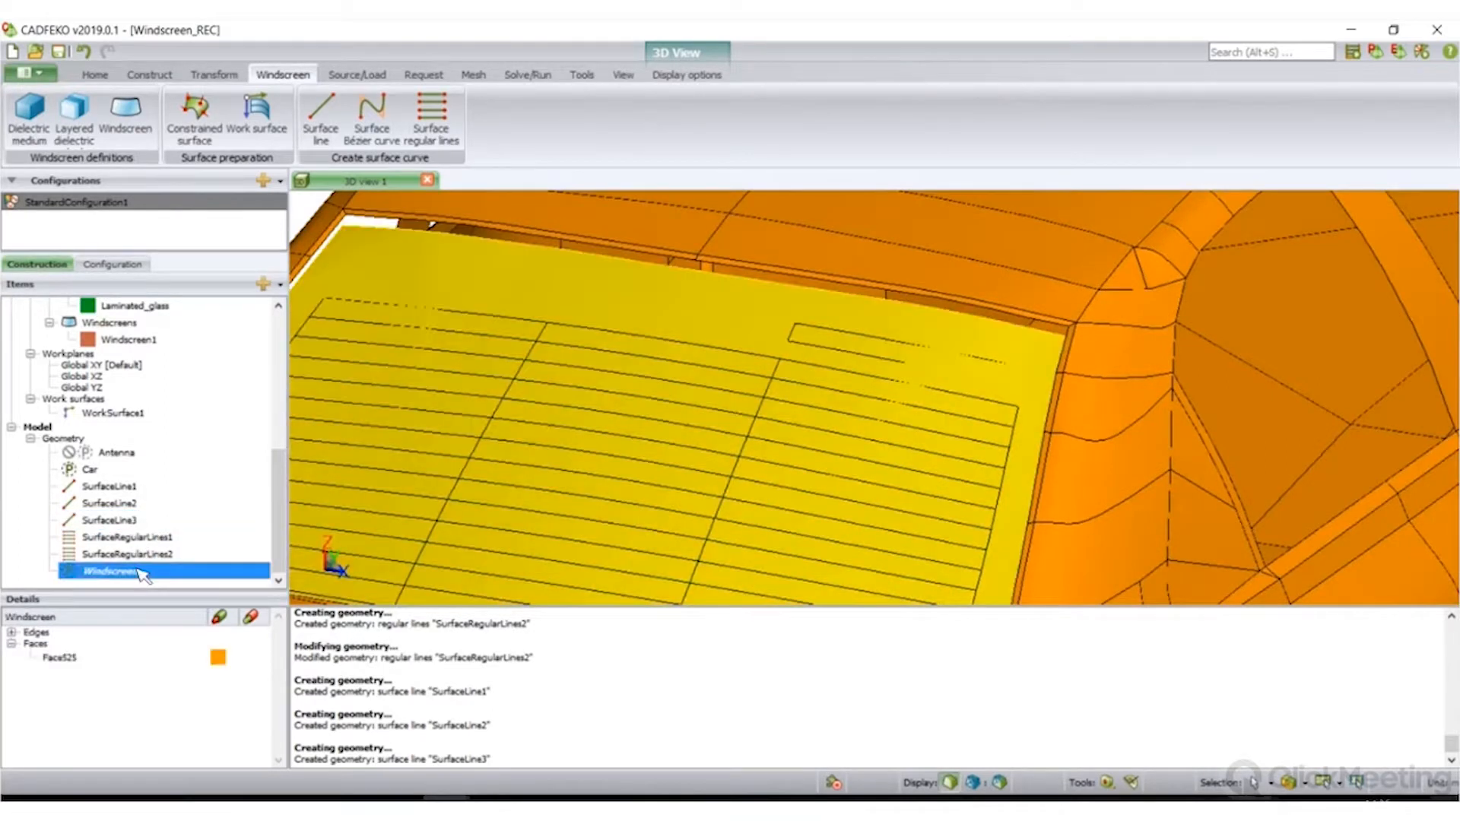
- Create a straight line from the free outer end of SurfaceLine1 to the nearby vertex on the car body's rear window frame
left_click_drag(705, 450, 955, 363)
scroll(955, 364, "up", 5)
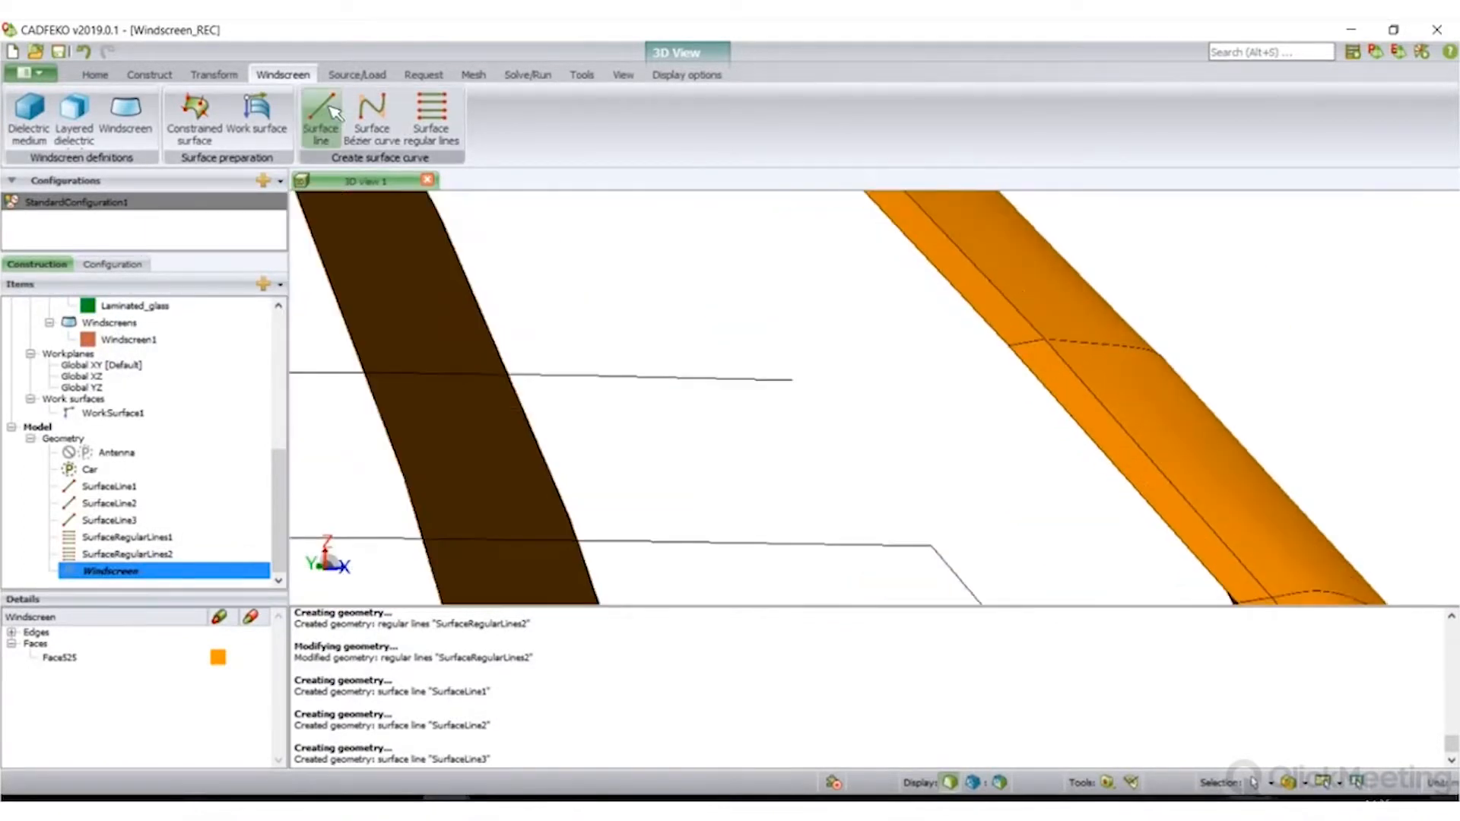
left_click(95, 75)
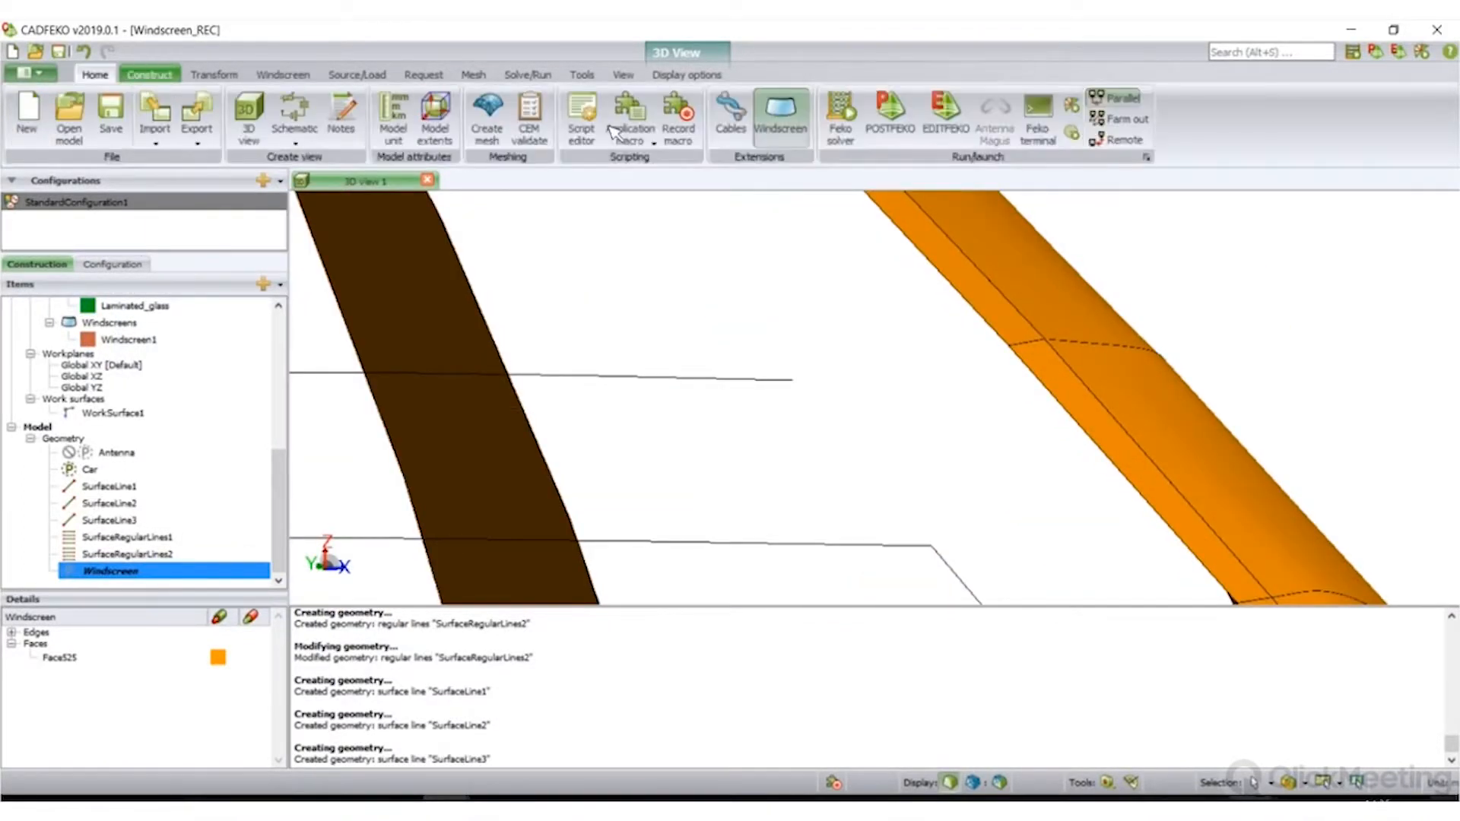
left_click(727, 132)
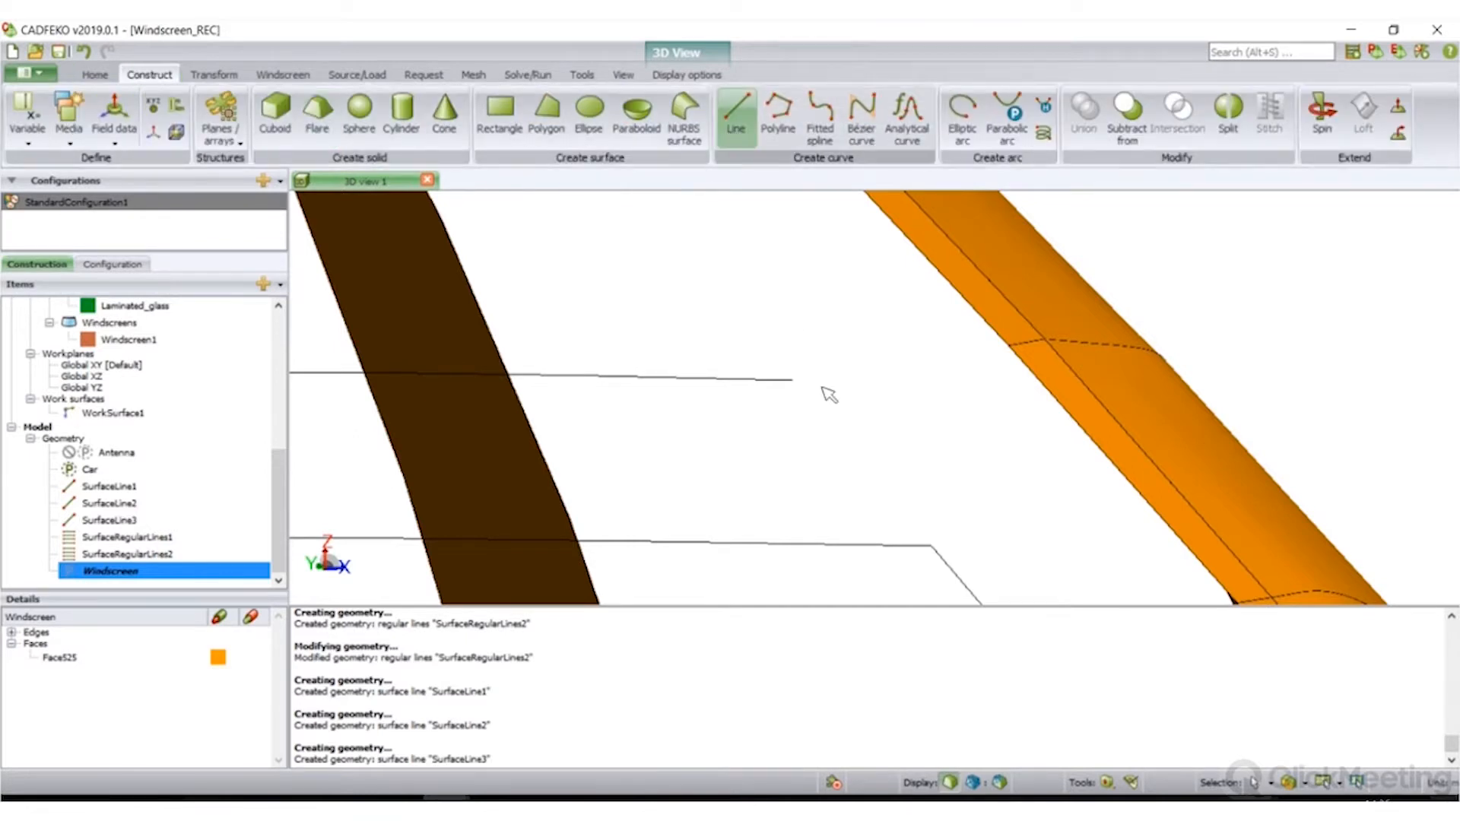
left_click_drag(1106, 67, 1273, 85)
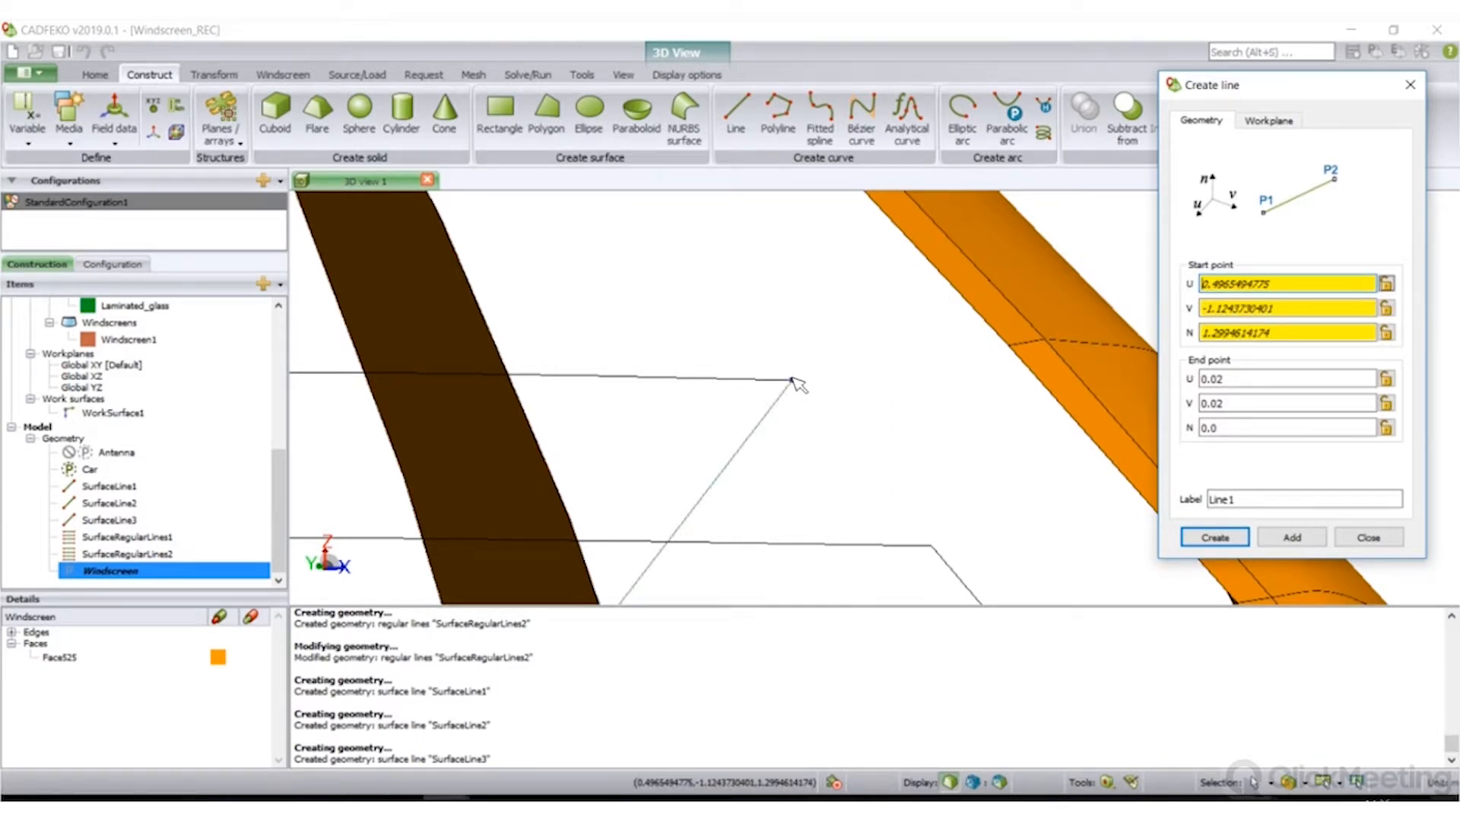
left_click(792, 377)
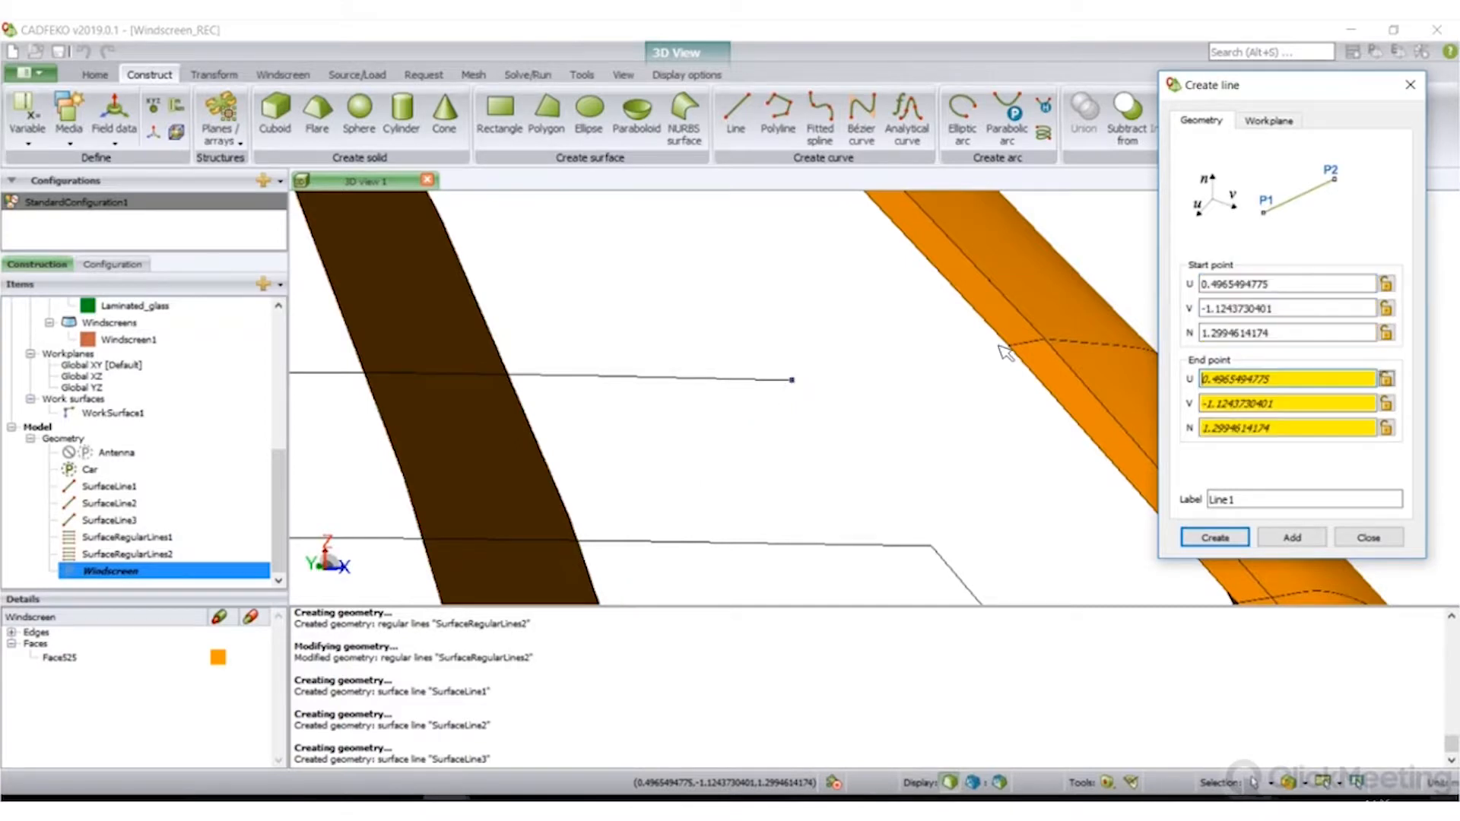
left_click(1013, 351)
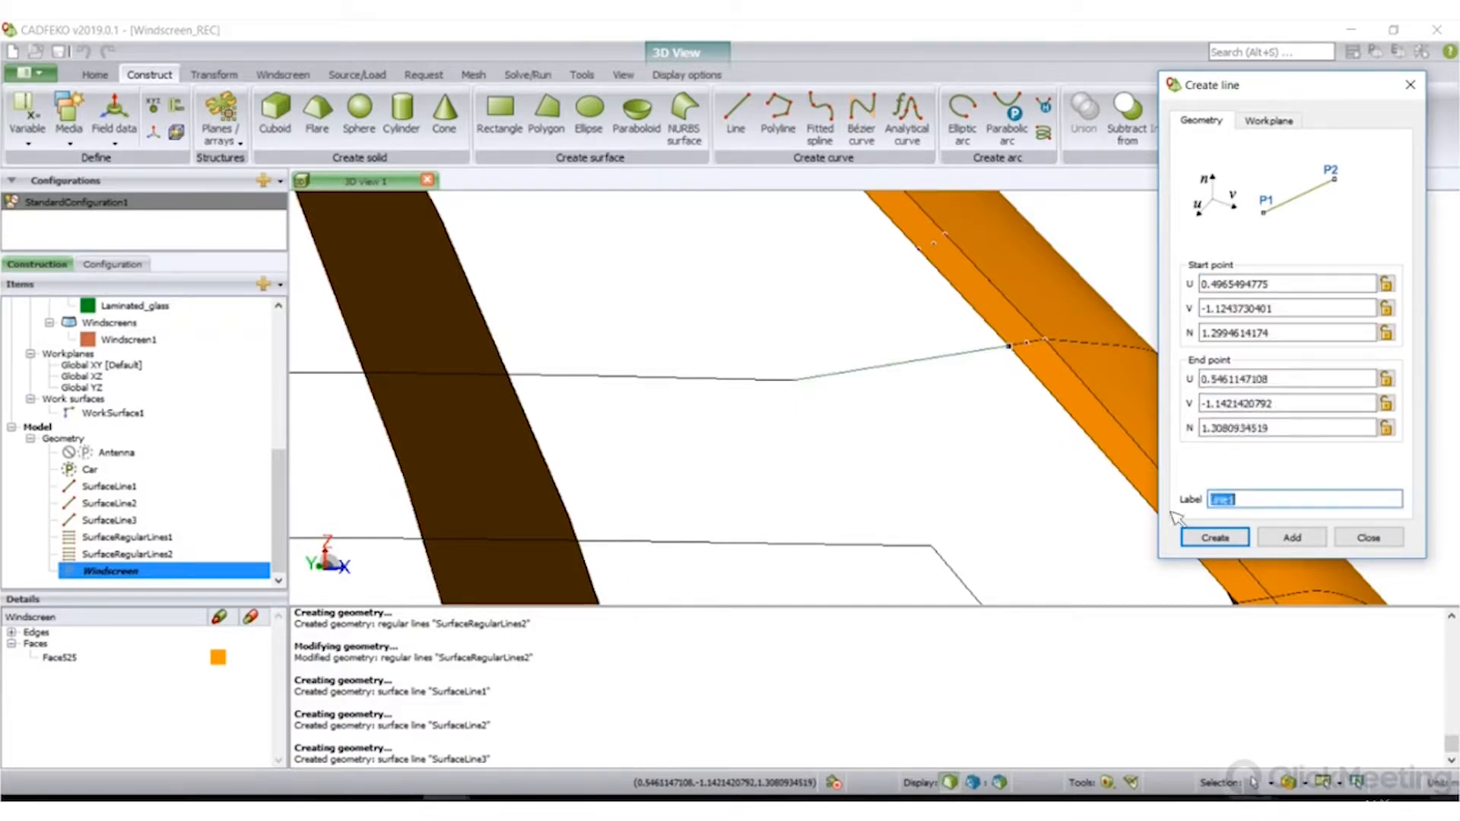
left_click(1214, 538)
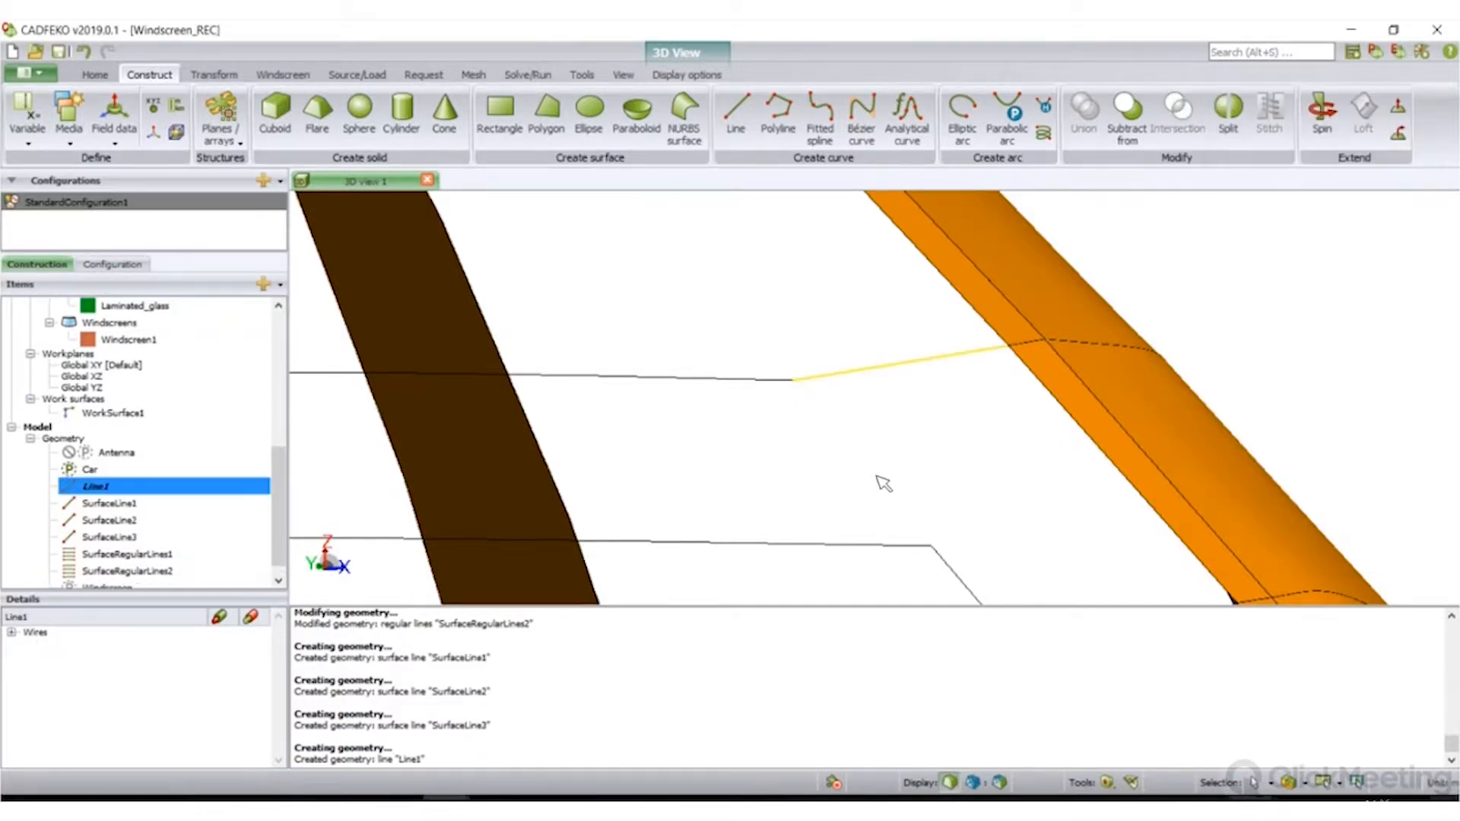
left_click_drag(926, 454, 825, 419)
scroll(956, 335, "down", 5)
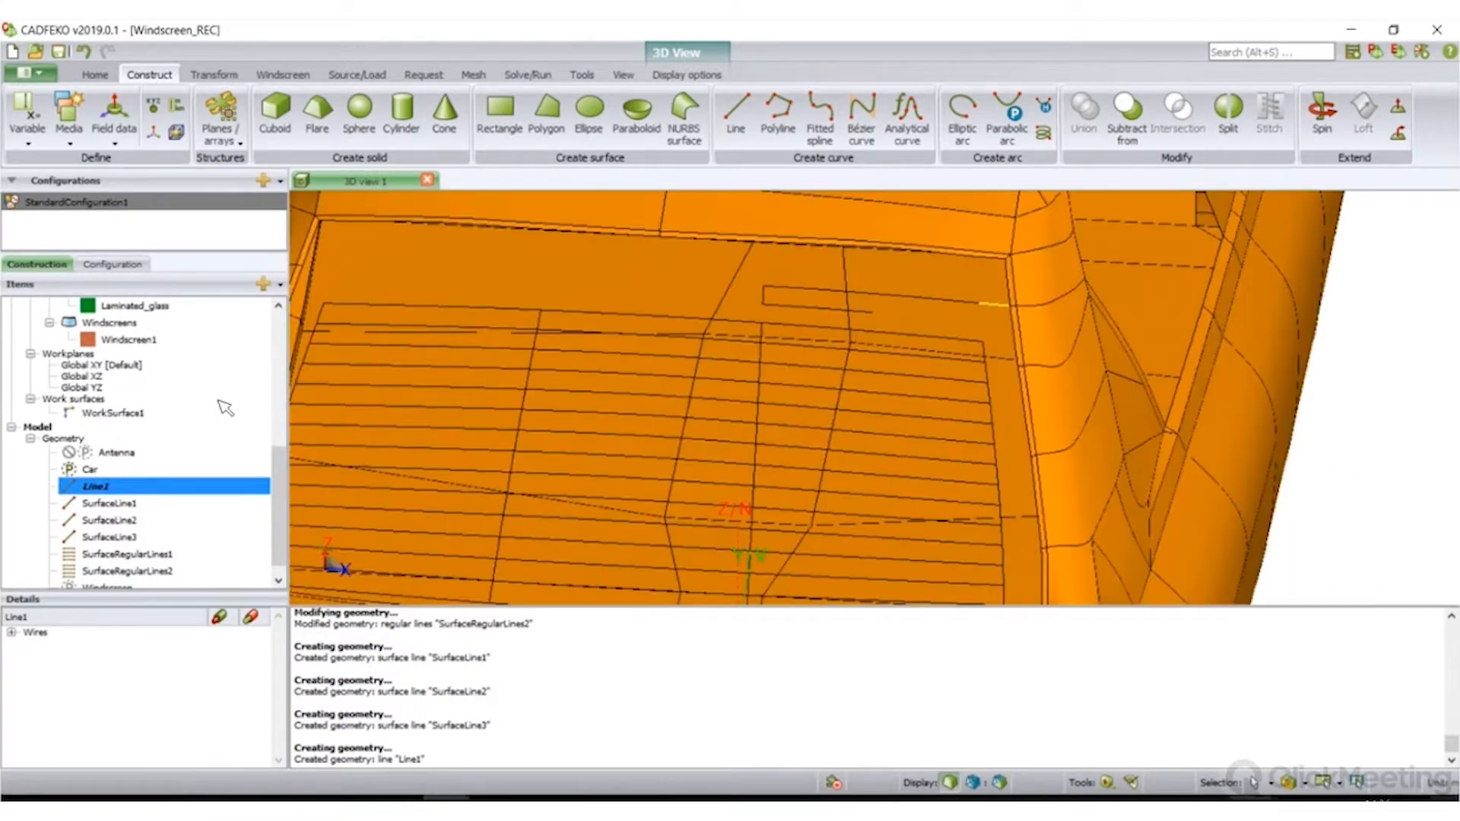
- Show the hidden Windscreen part again in the 3D view
scroll(189, 533, "down", 2)
left_click(158, 571)
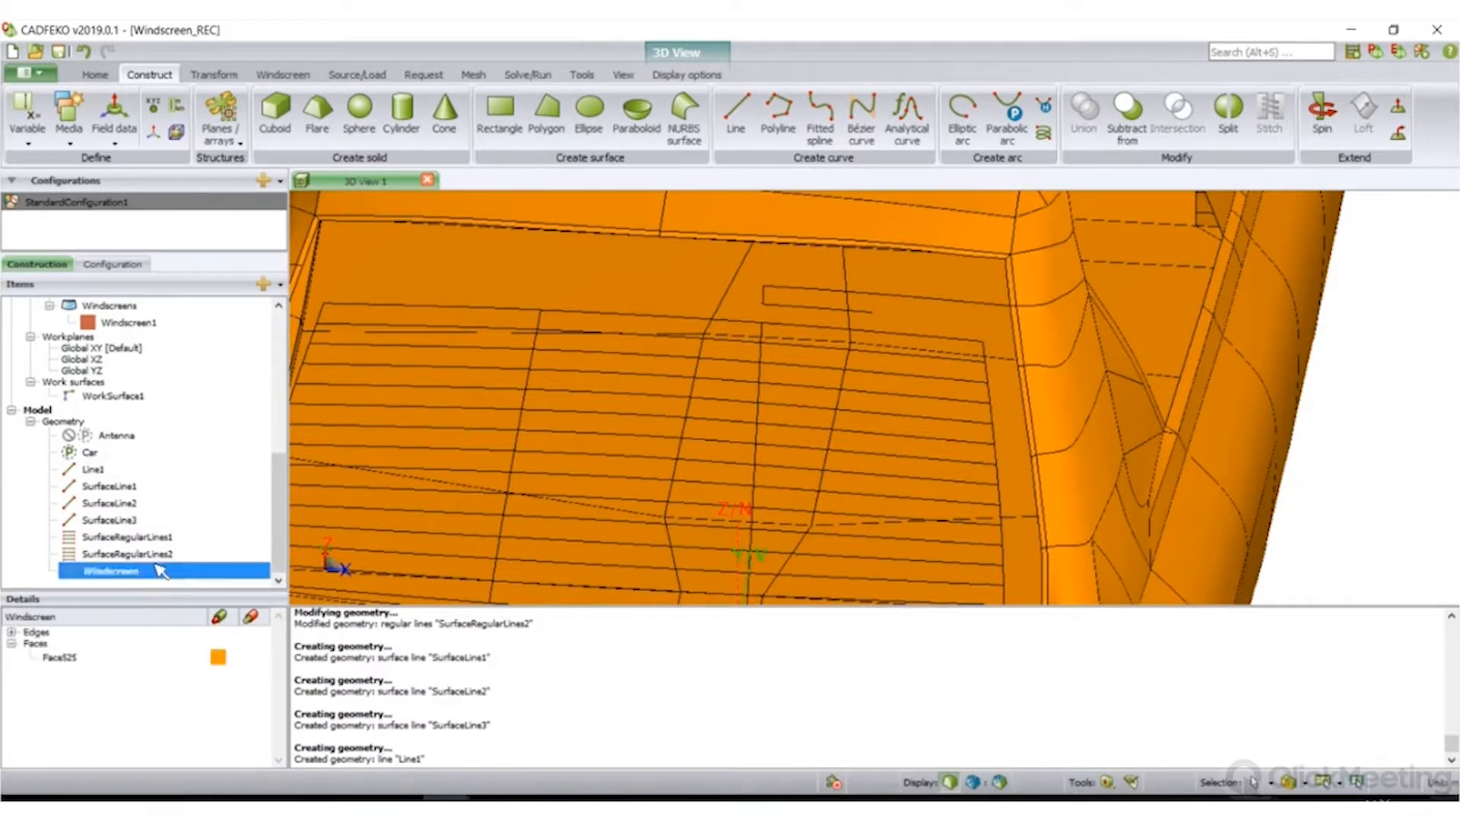
scroll(669, 335, "down", 5)
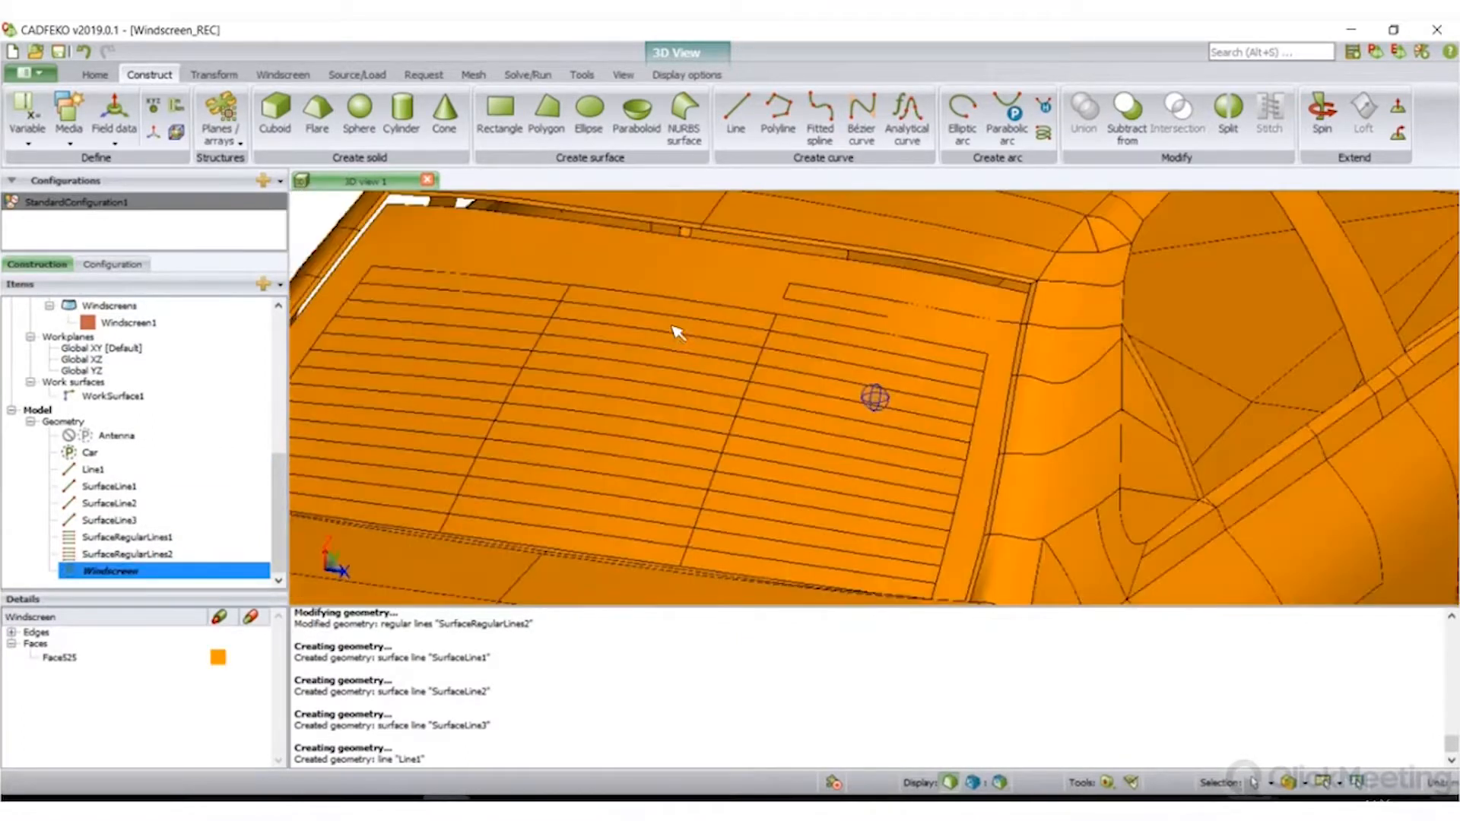
- Define a perfect electric (PEC) ground plane at Z=0 beneath the car
scroll(599, 326, "down", 4)
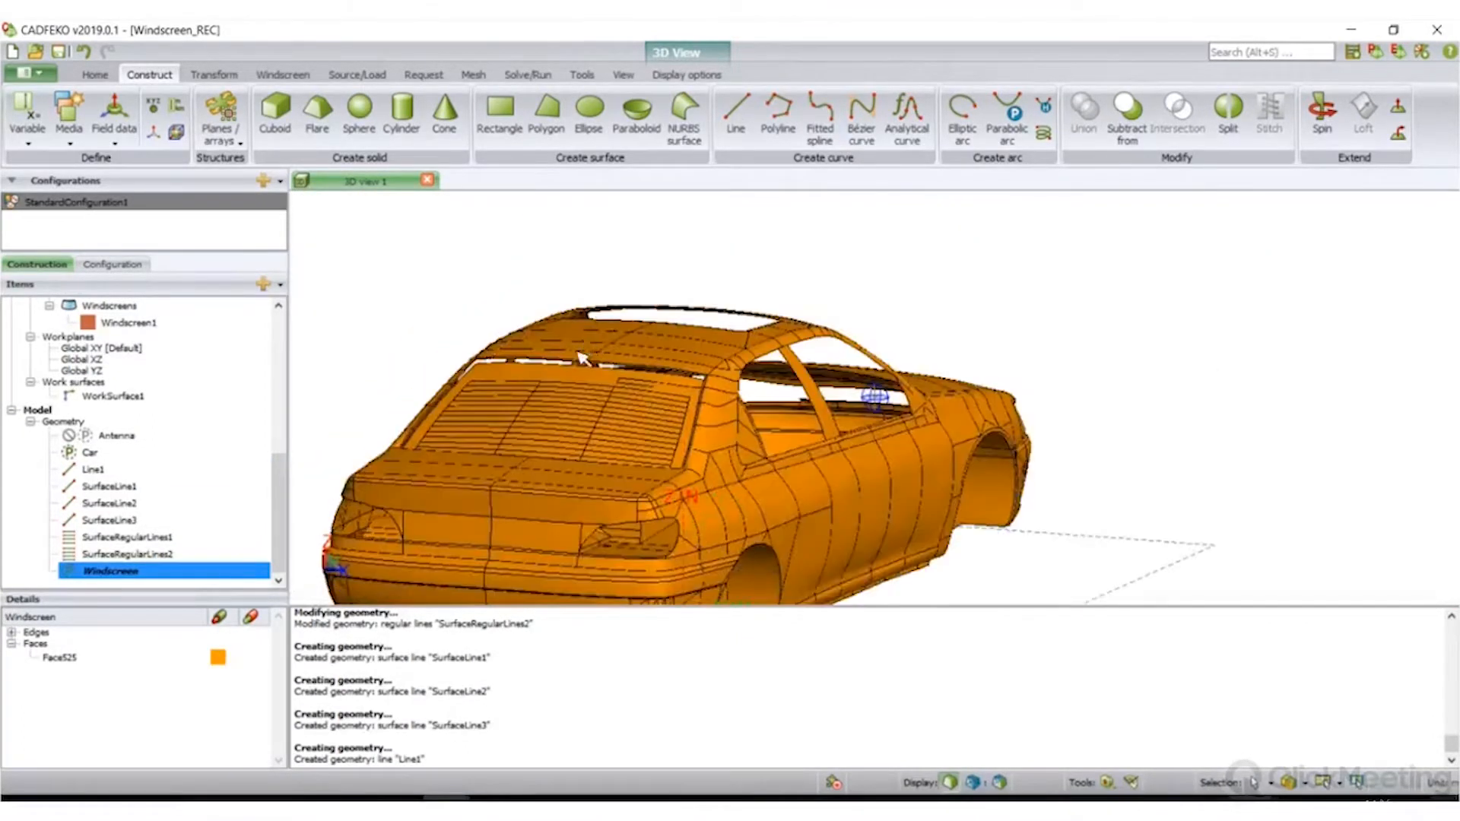
left_click_drag(874, 397, 873, 380)
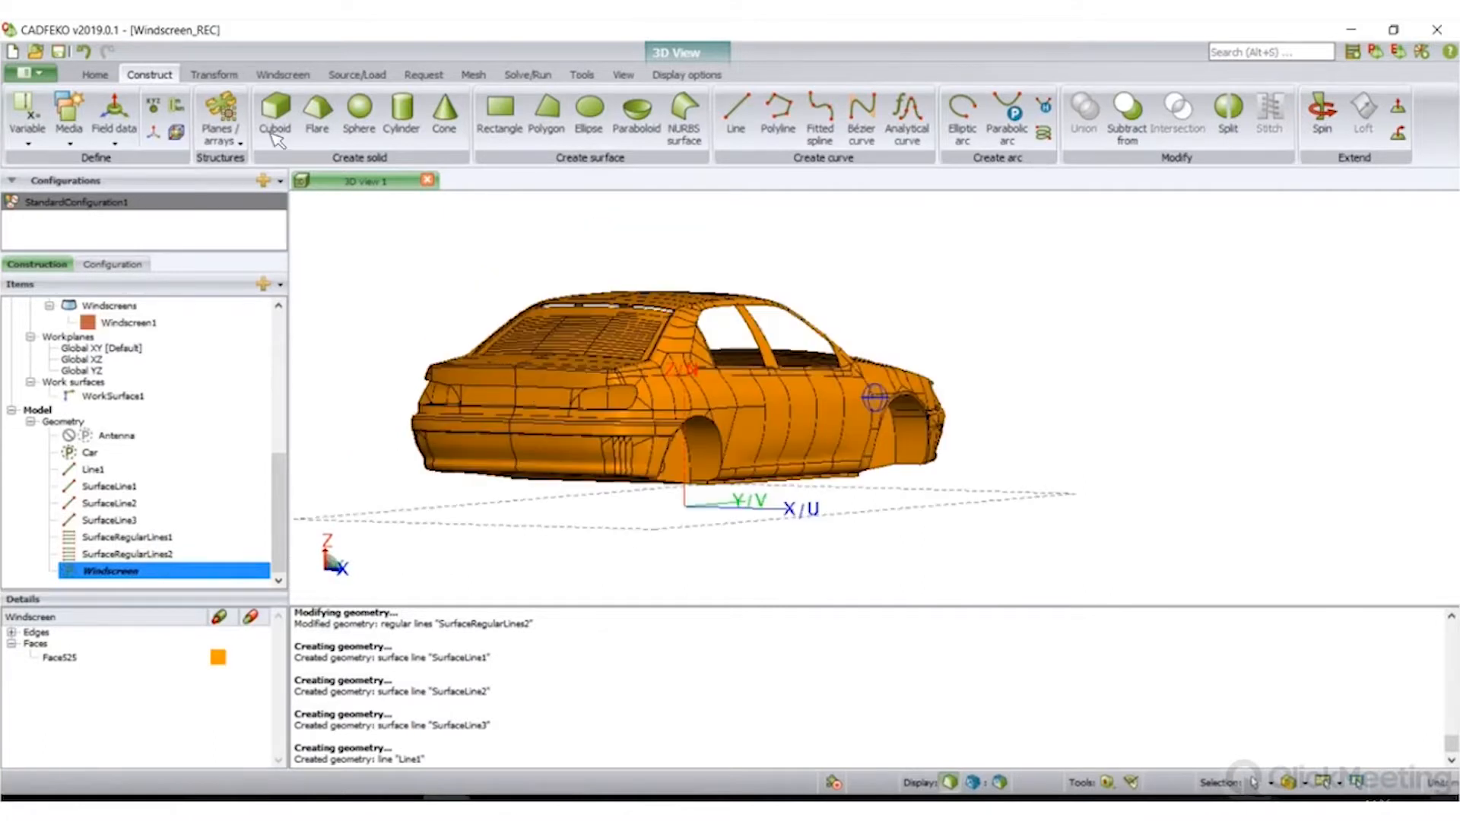
left_click(238, 145)
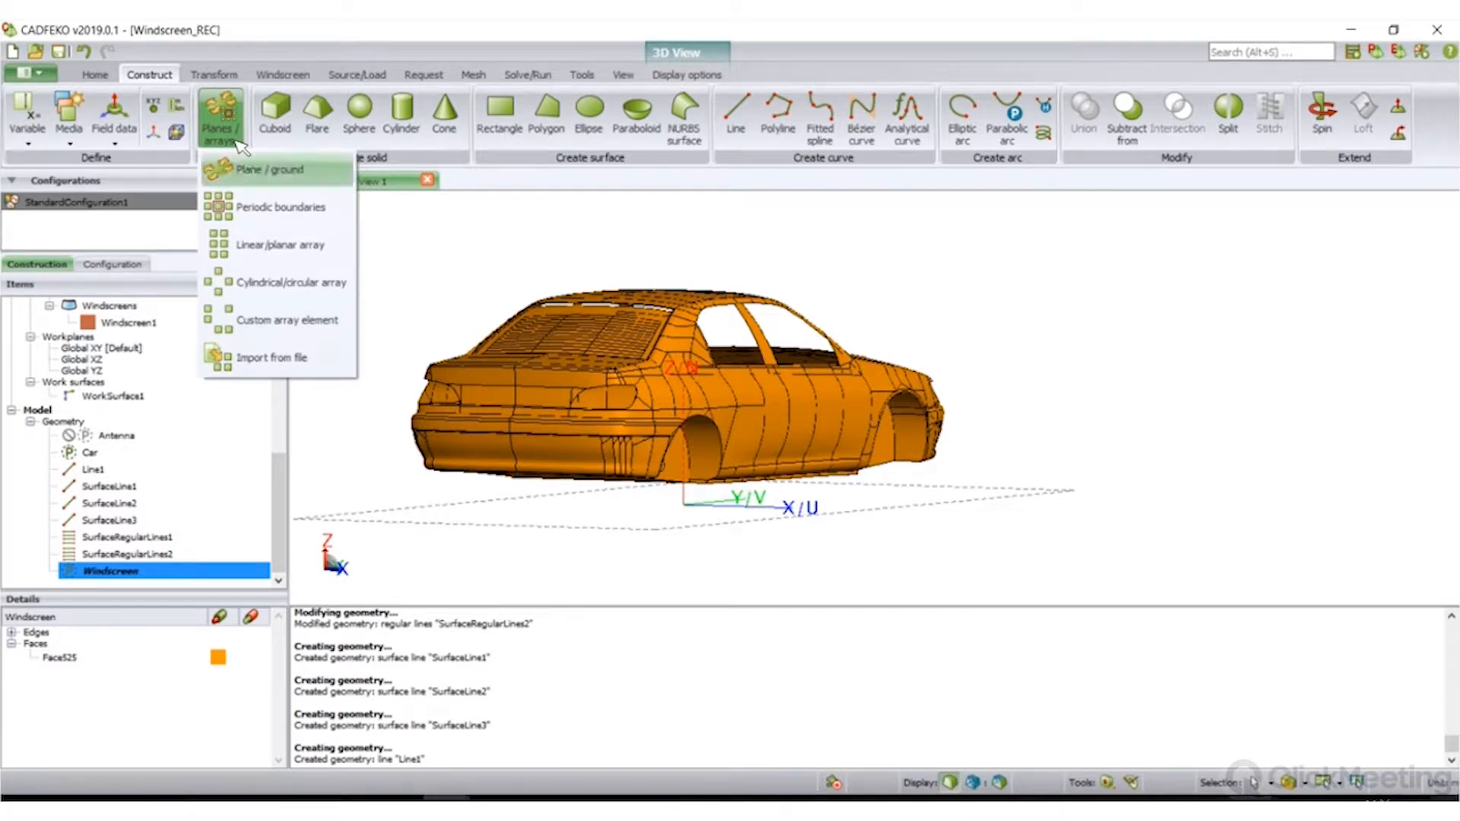
left_click(228, 170)
left_click_drag(1215, 93, 1053, 92)
key("Down")
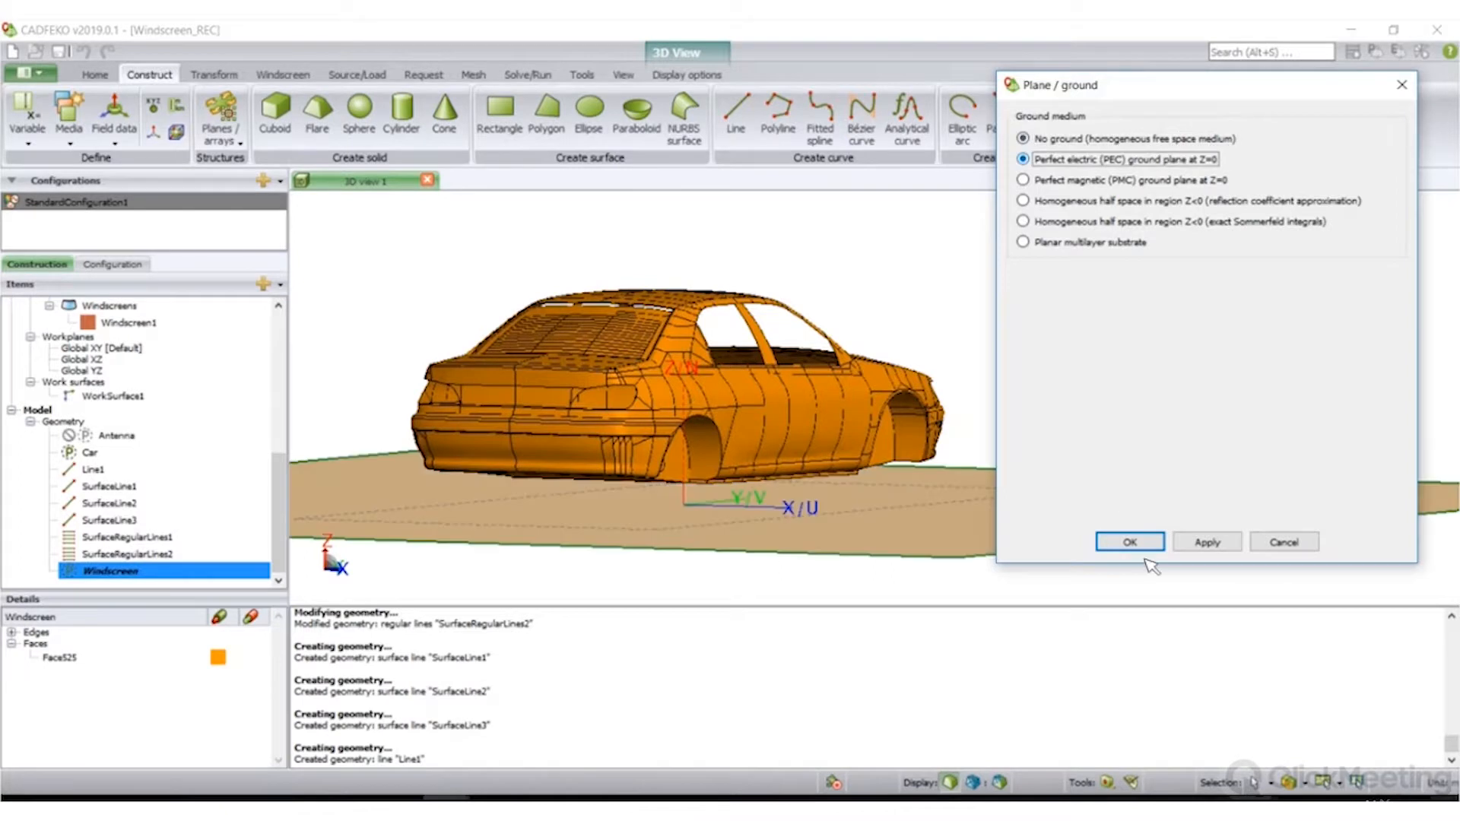
left_click(1148, 551)
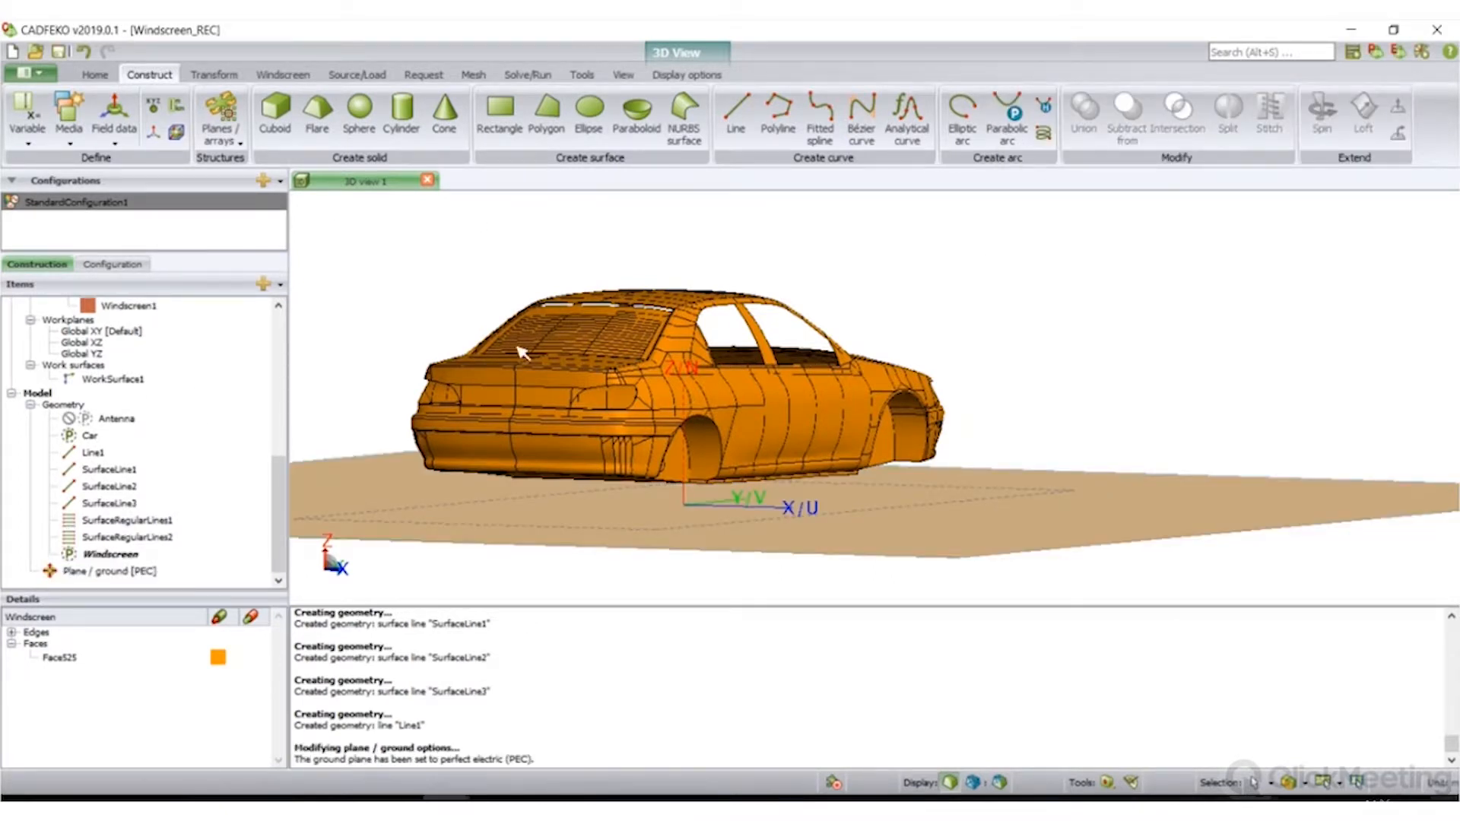
- Set the rear windscreen face's special solution method to Windscreen, using Windscreen1 with element type Reference element
scroll(536, 297, "up", 8)
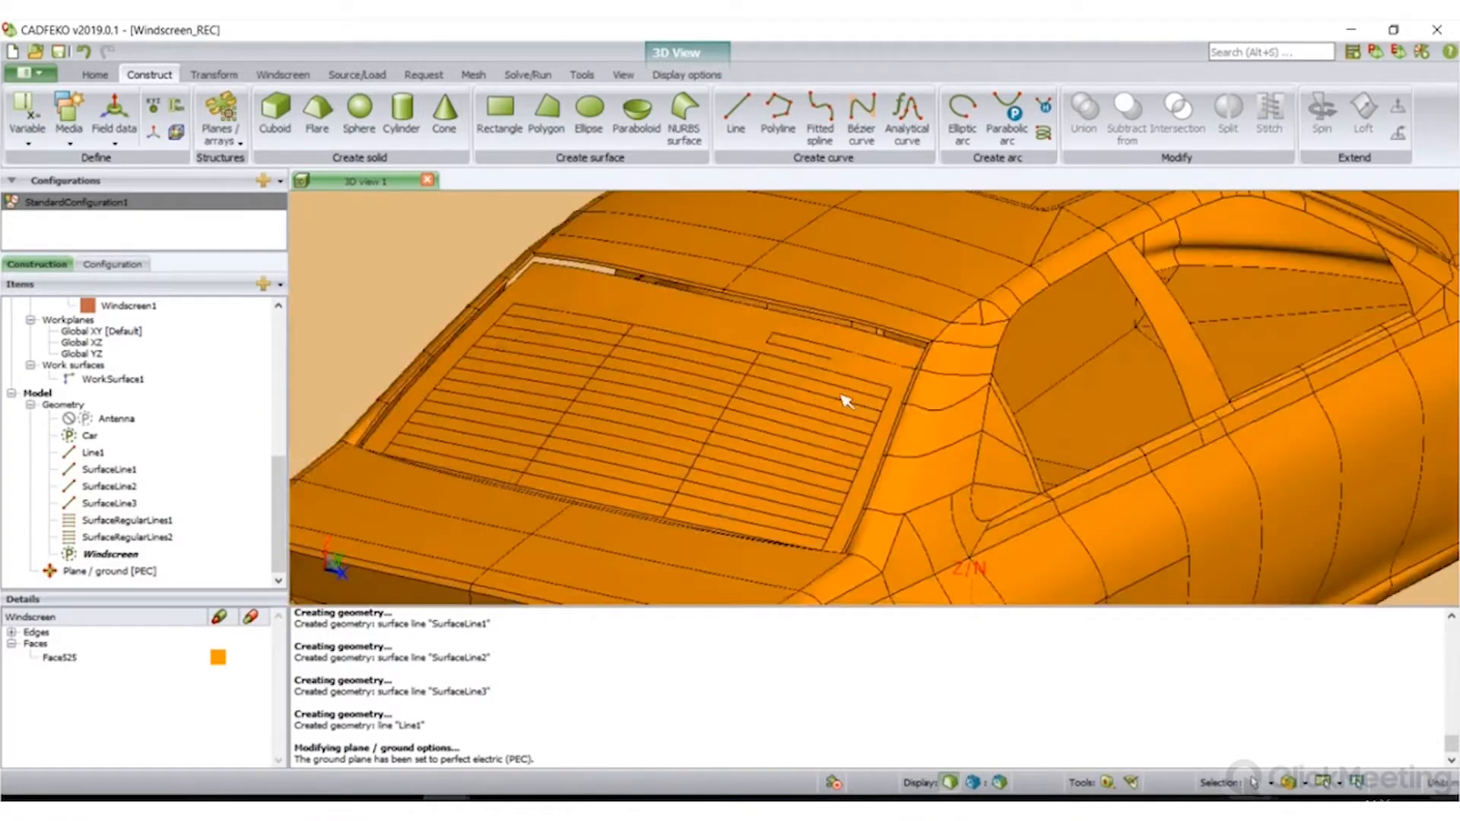
scroll(775, 405, "up", 1)
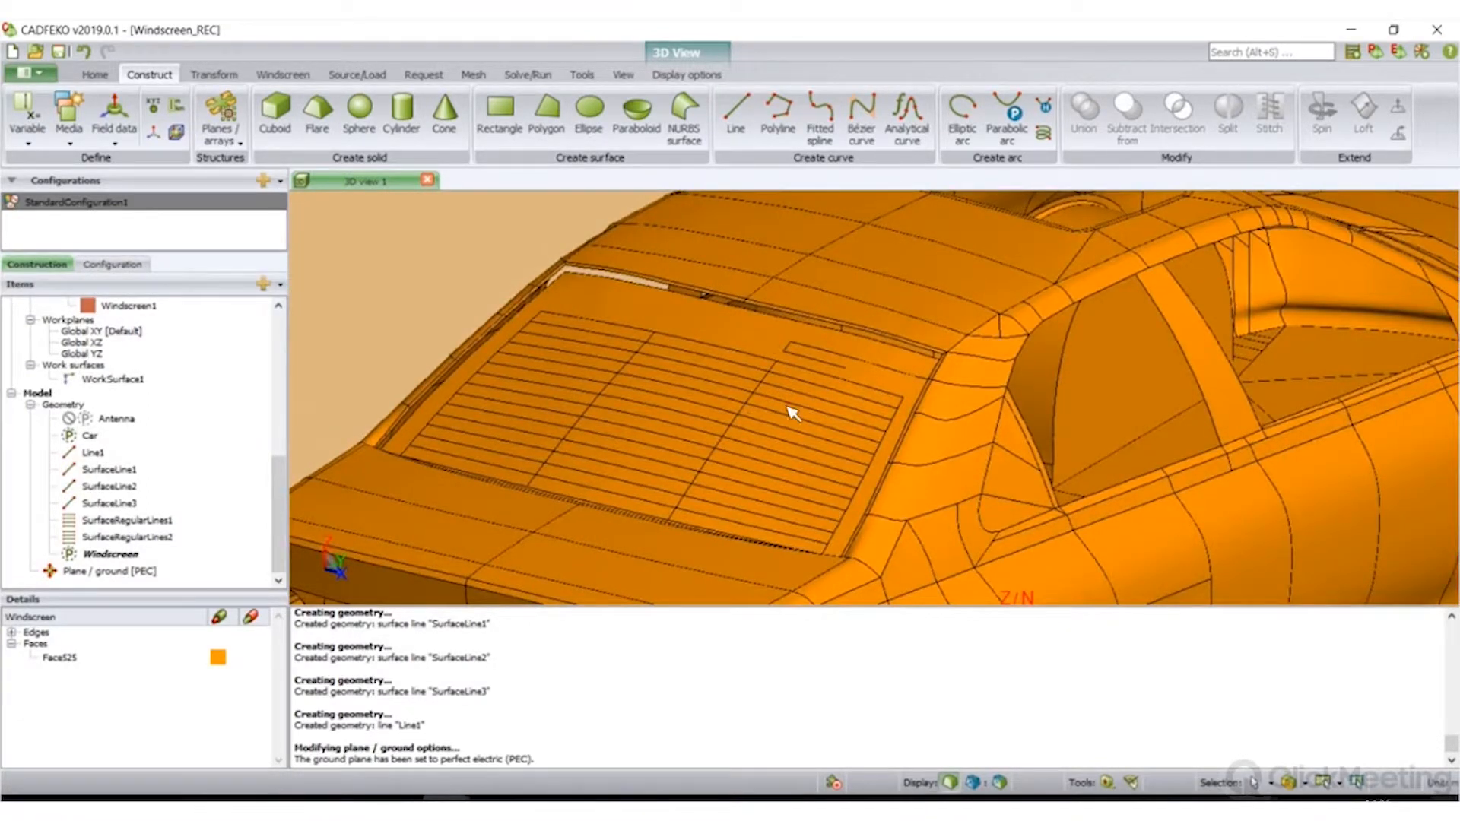
left_click_drag(786, 401, 752, 404)
scroll(754, 422, "down", 4)
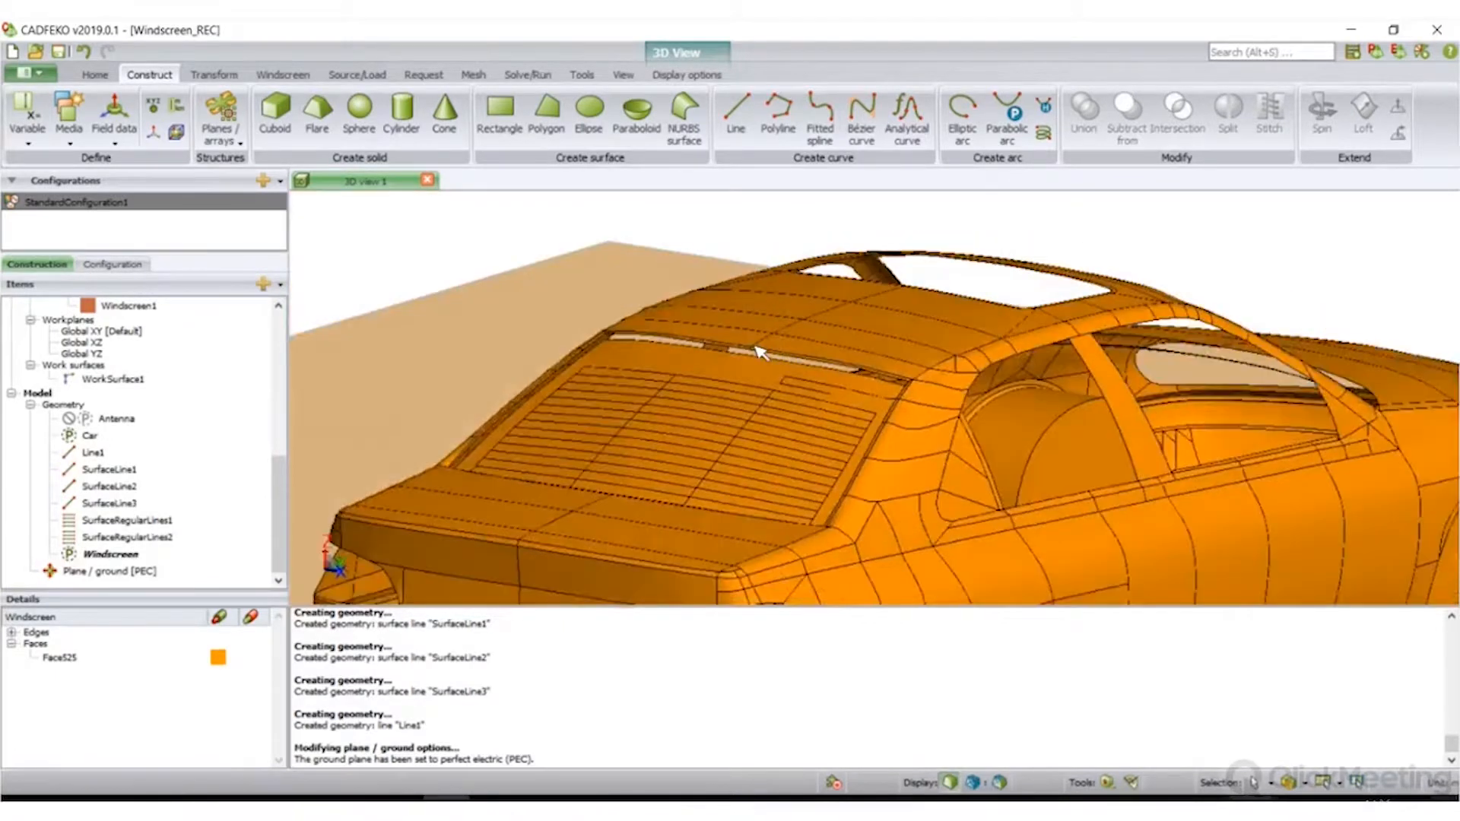
scroll(743, 394, "up", 2)
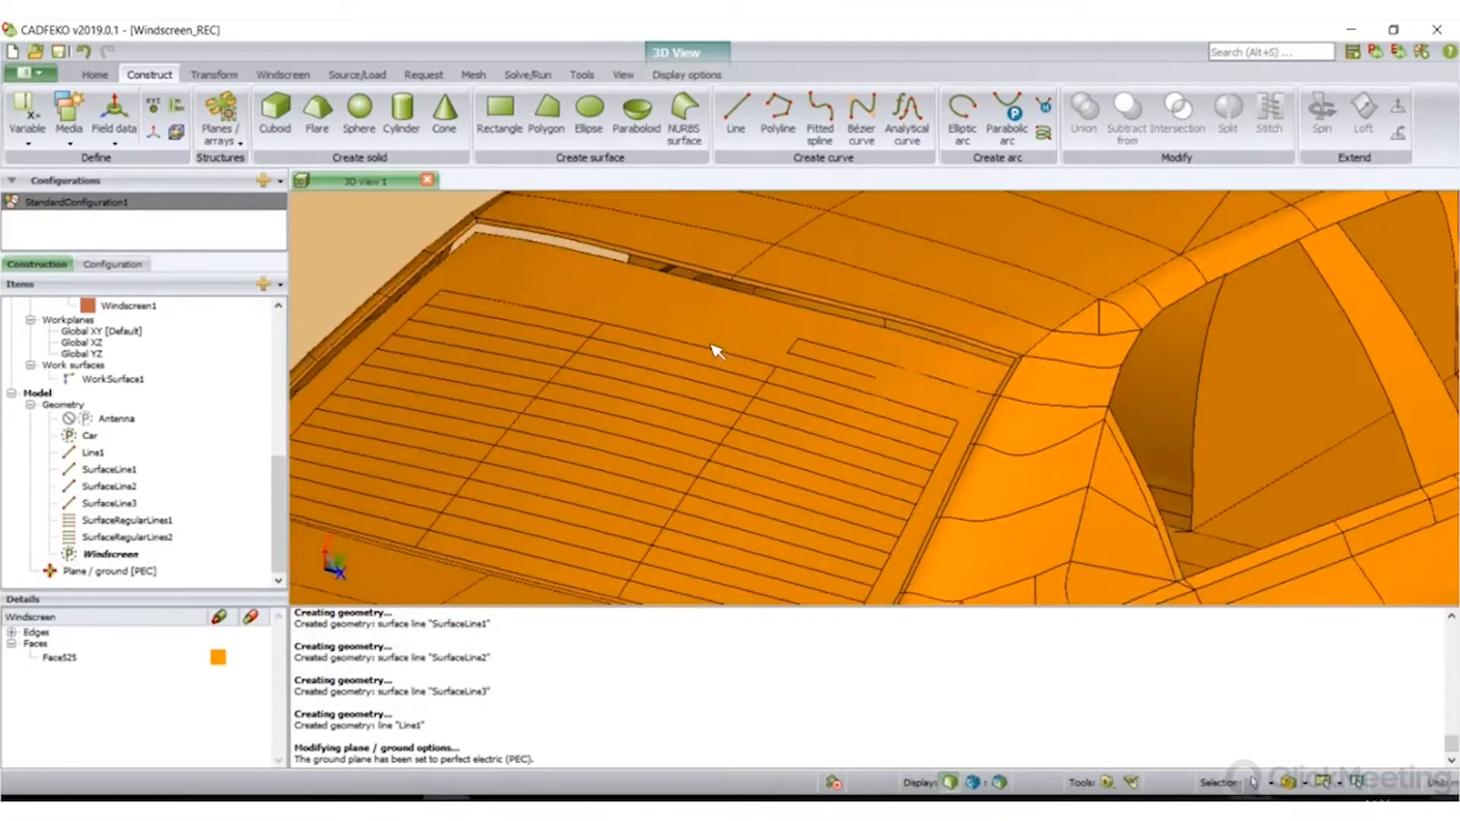
double_click(645, 374)
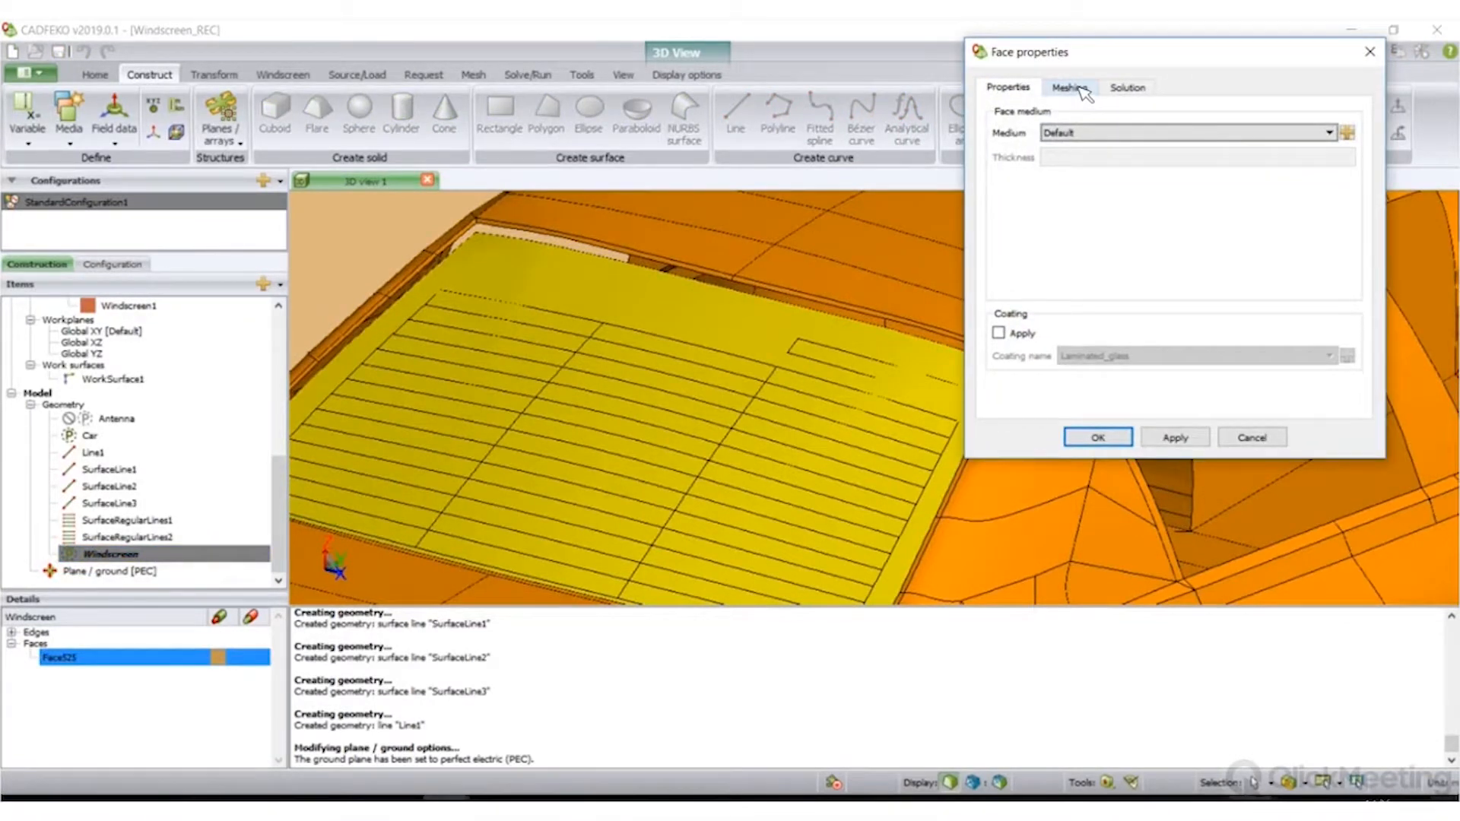
left_click(1072, 88)
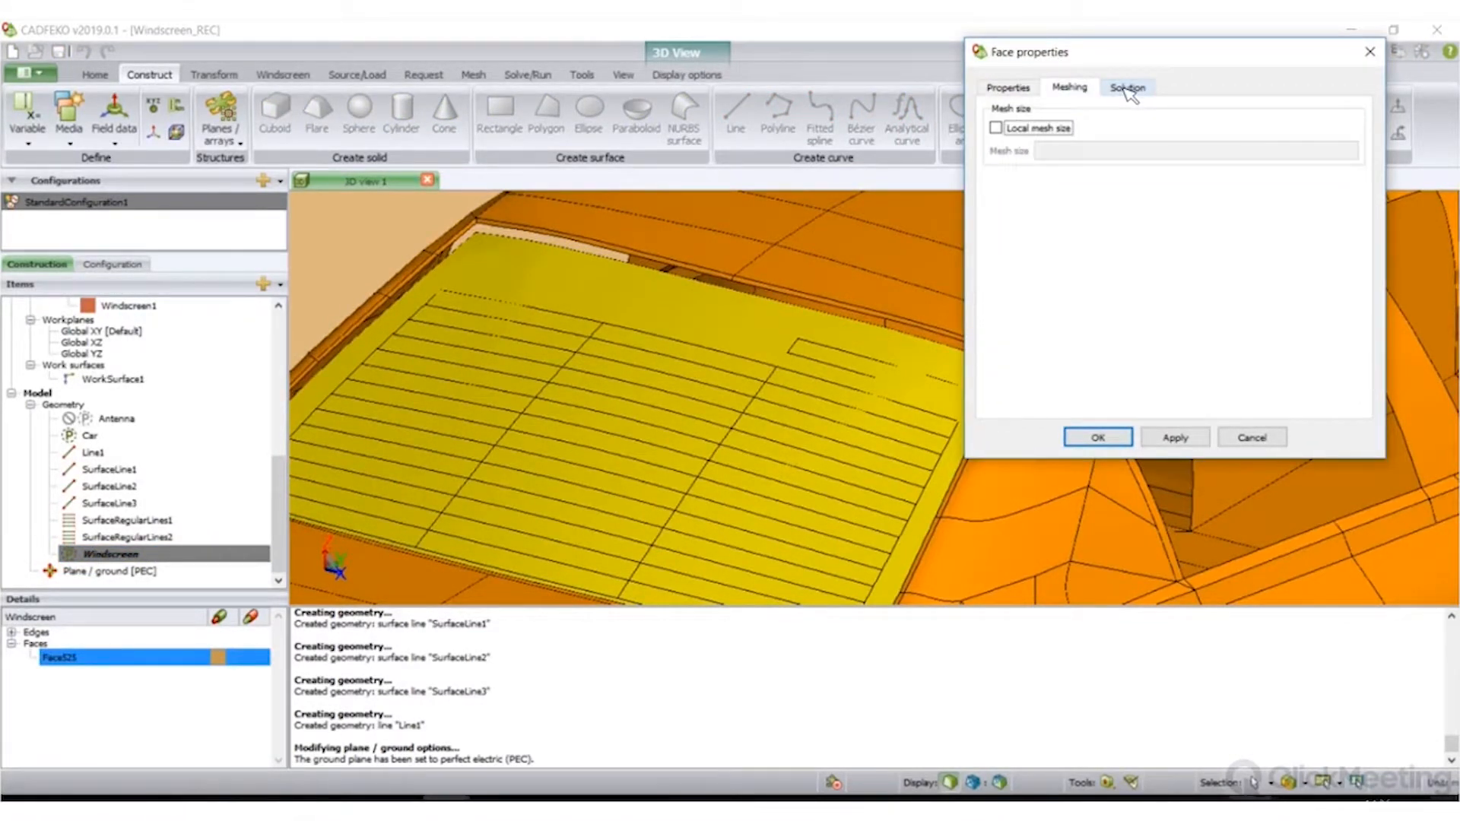
left_click(1128, 90)
left_click(1110, 143)
left_click(1112, 144)
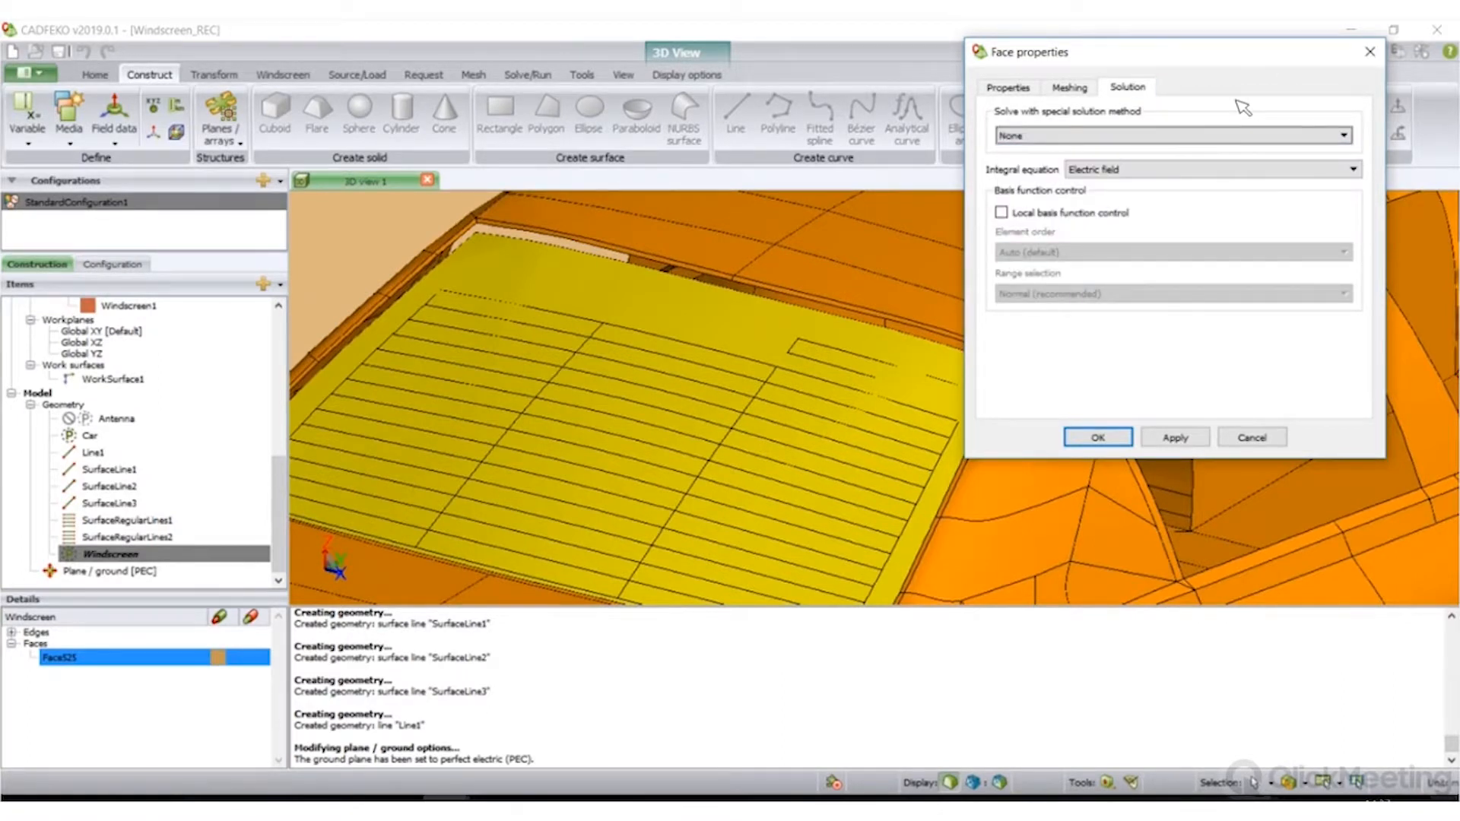
left_click(1205, 136)
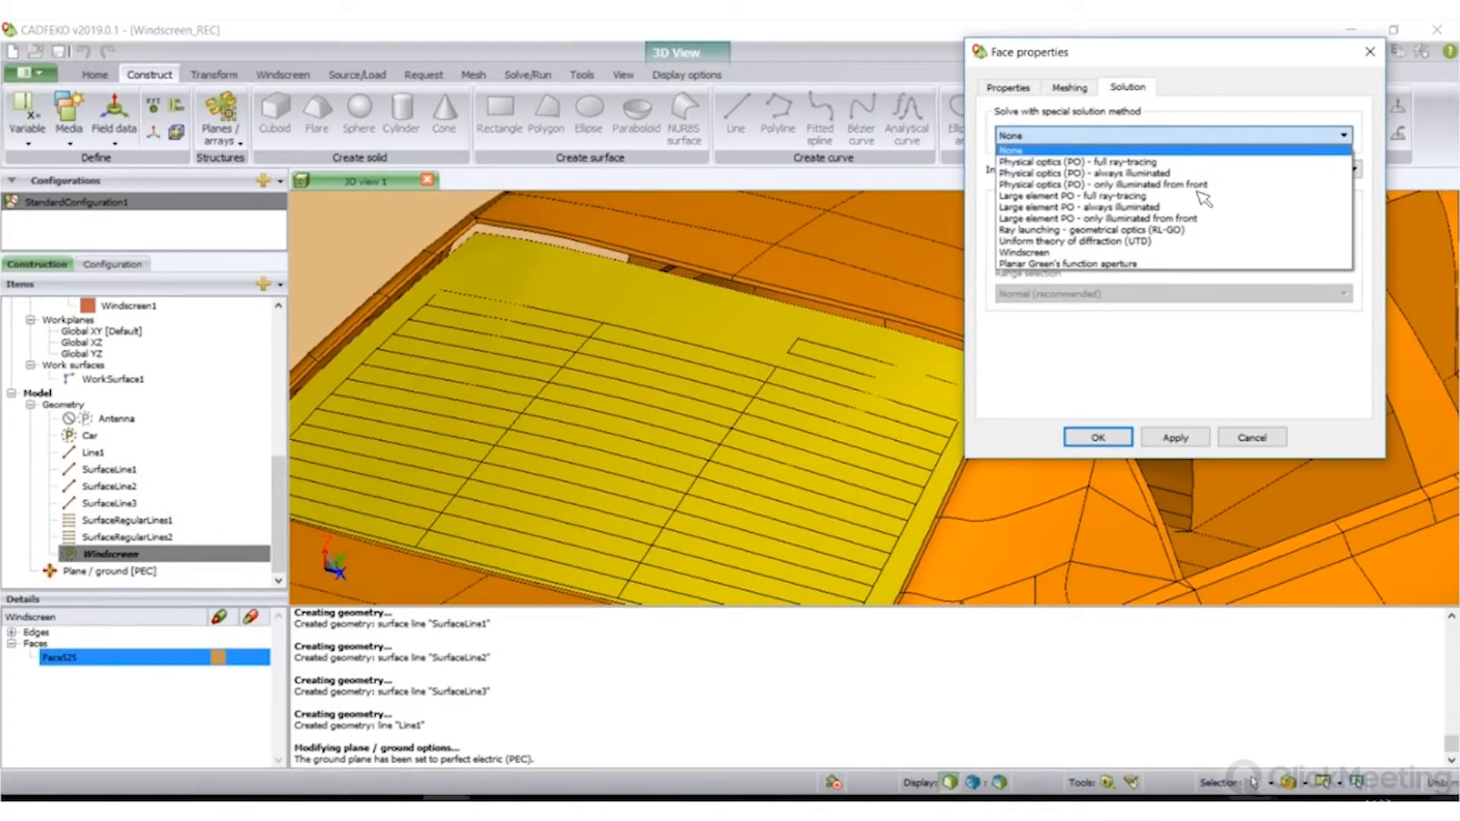
left_click(1167, 254)
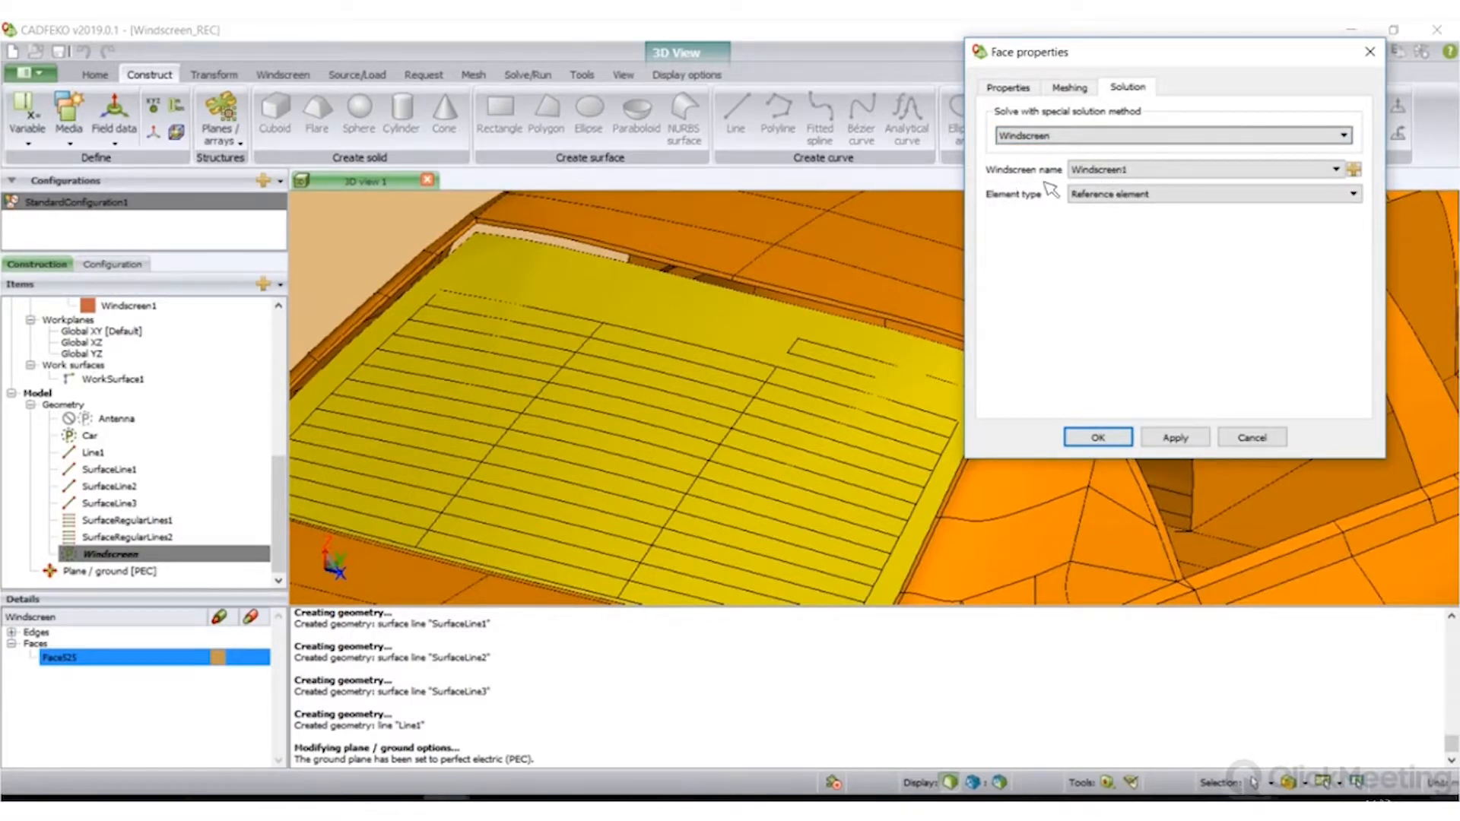
left_click(1126, 195)
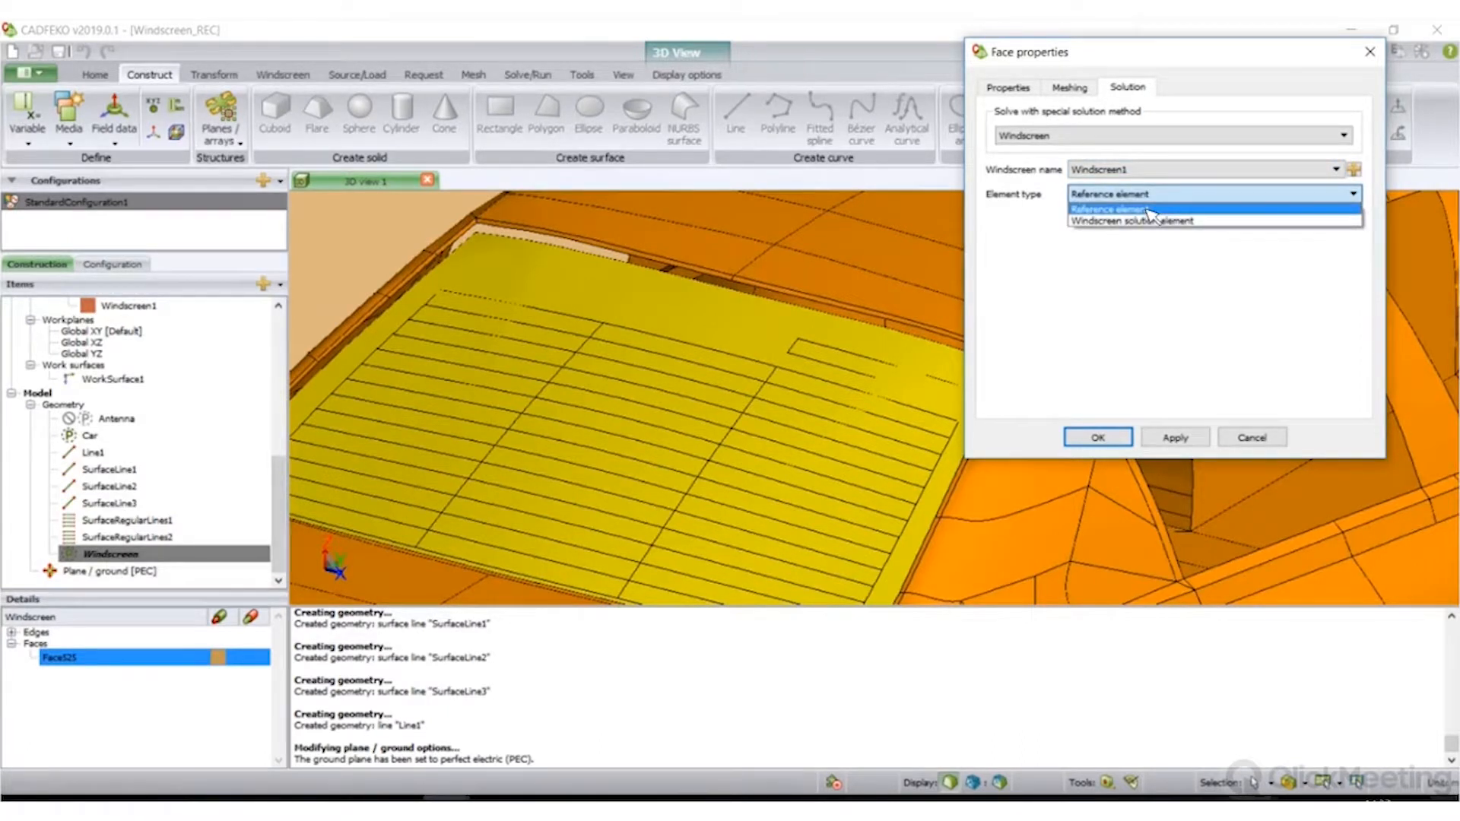
left_click(1067, 383)
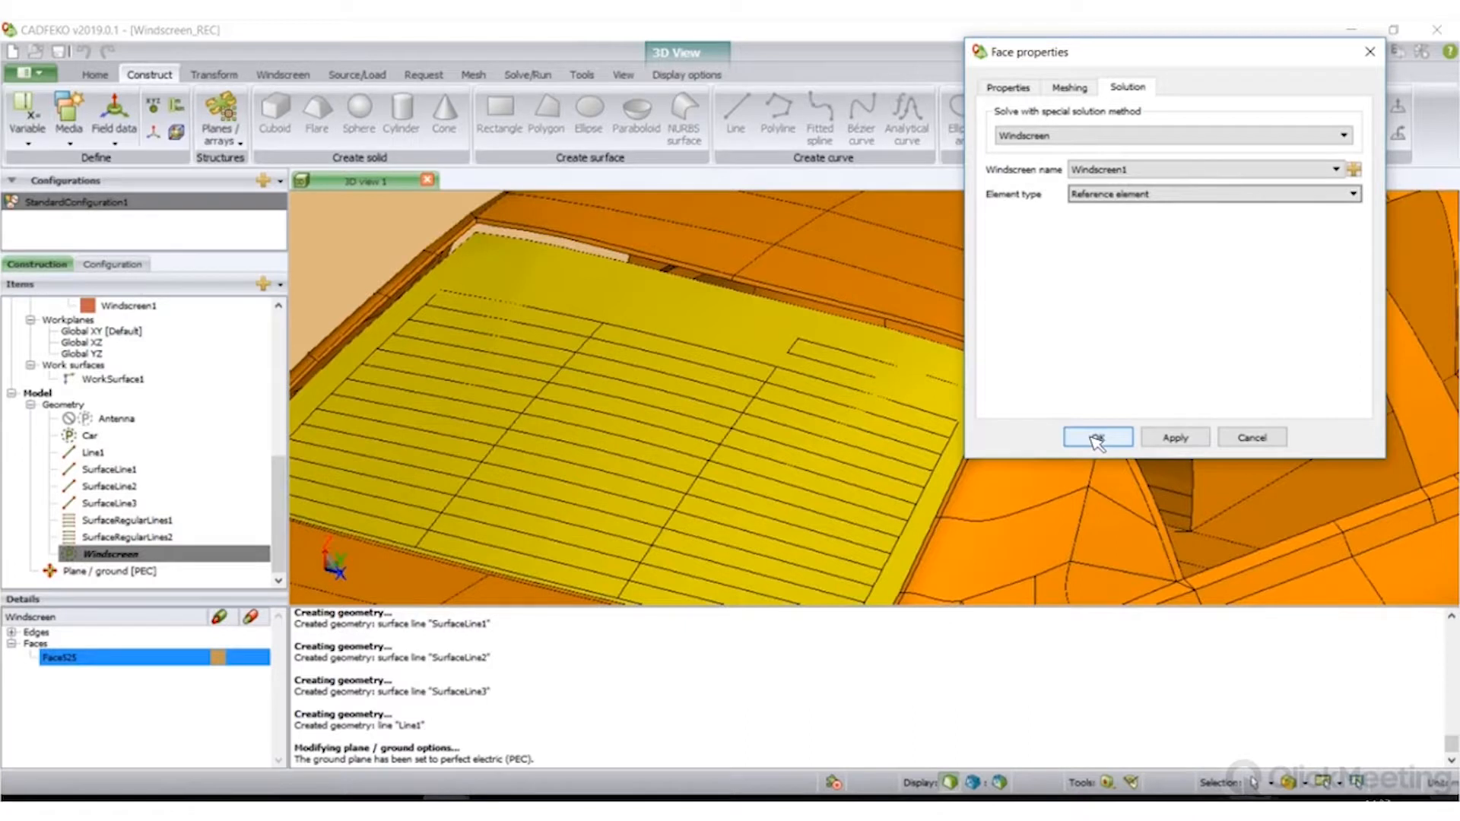
left_click(1095, 439)
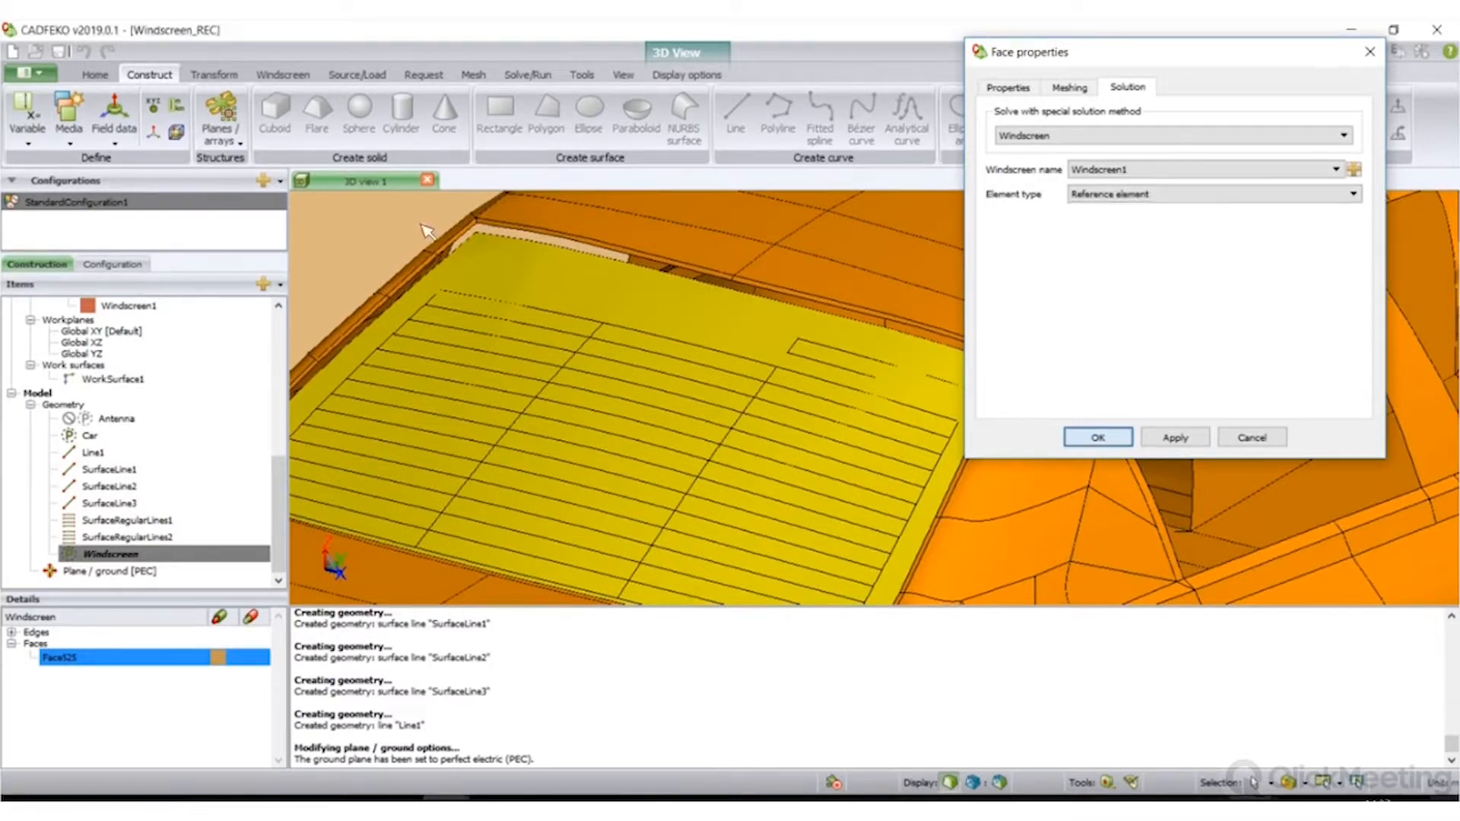
- Union the Car part with Line1, SurfaceLine1, SurfaceLine2 and SurfaceLine3
mouse_move(728, 323)
left_mouse_down()
mouse_move(768, 287)
mouse_move(812, 314)
mouse_move(866, 301)
mouse_move(888, 329)
mouse_move(867, 308)
mouse_move(818, 327)
mouse_move(869, 303)
mouse_move(858, 316)
mouse_move(882, 318)
mouse_move(783, 288)
mouse_move(823, 257)
left_mouse_up()
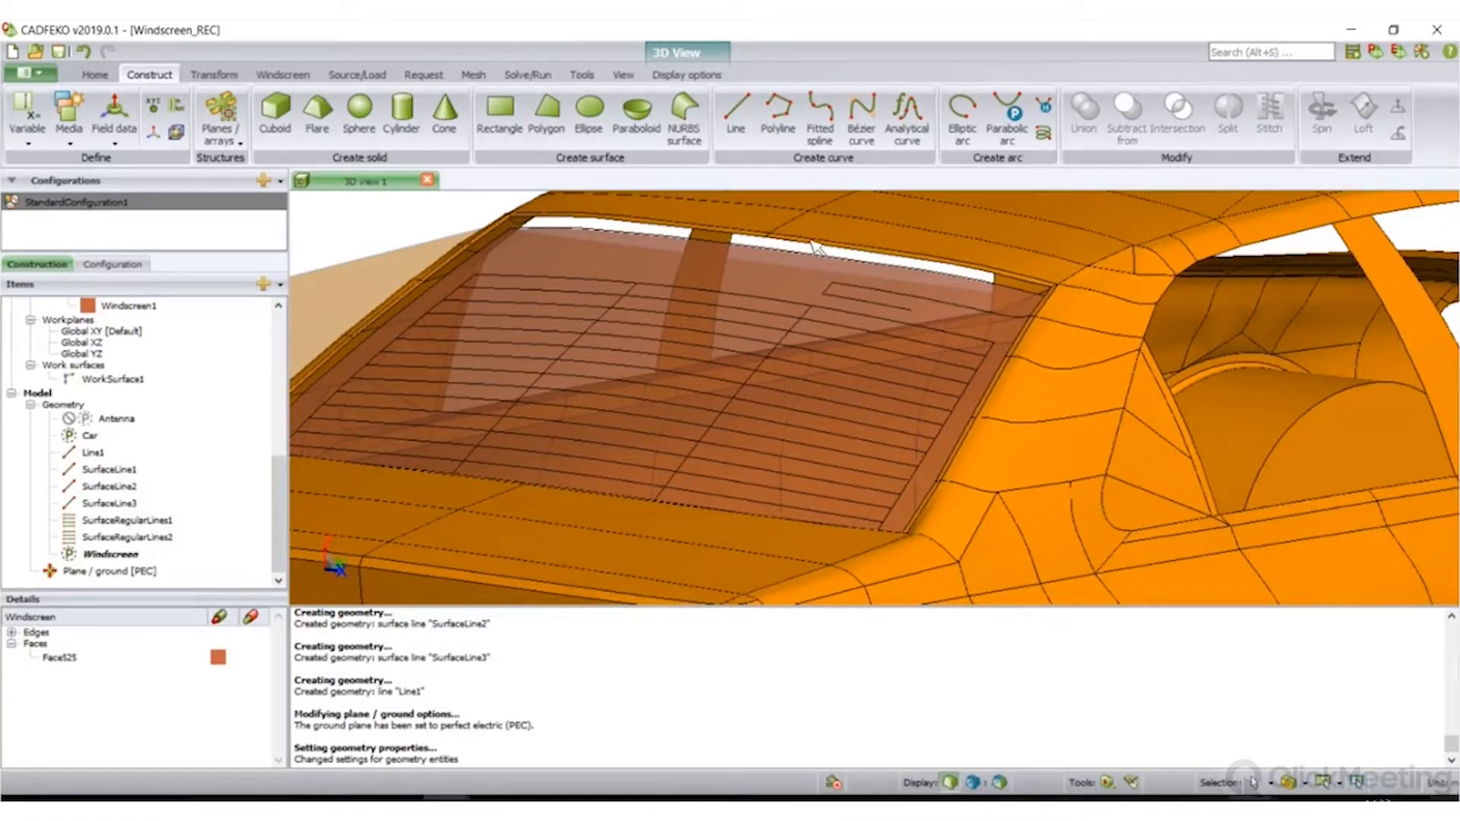
mouse_move(785, 306)
left_mouse_down()
mouse_move(749, 316)
mouse_move(806, 267)
left_mouse_up()
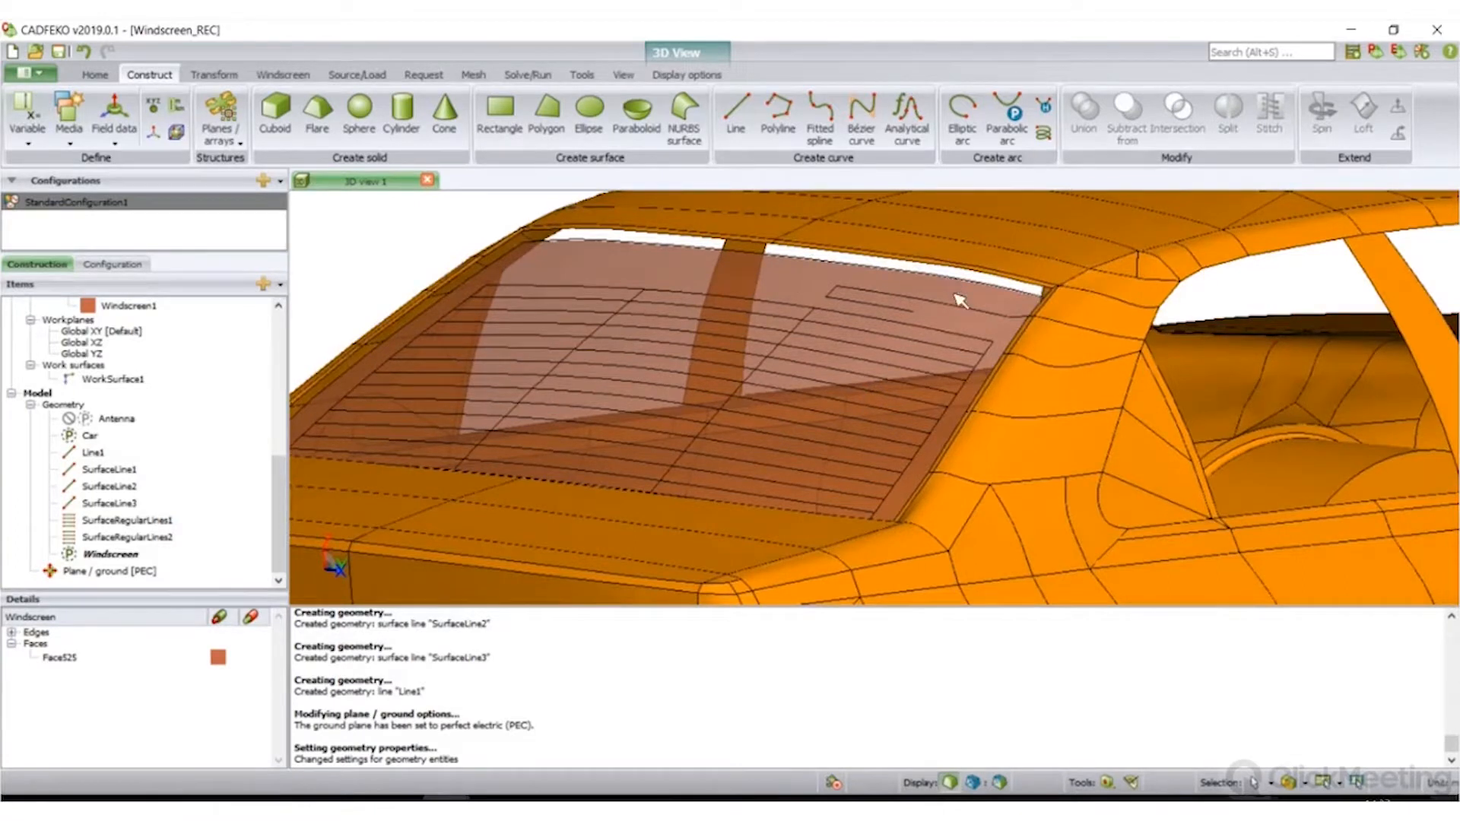
mouse_move(980, 297)
left_mouse_down()
mouse_move(1004, 296)
mouse_move(1030, 329)
mouse_move(932, 317)
left_mouse_up()
left_click_drag(840, 275, 431, 343)
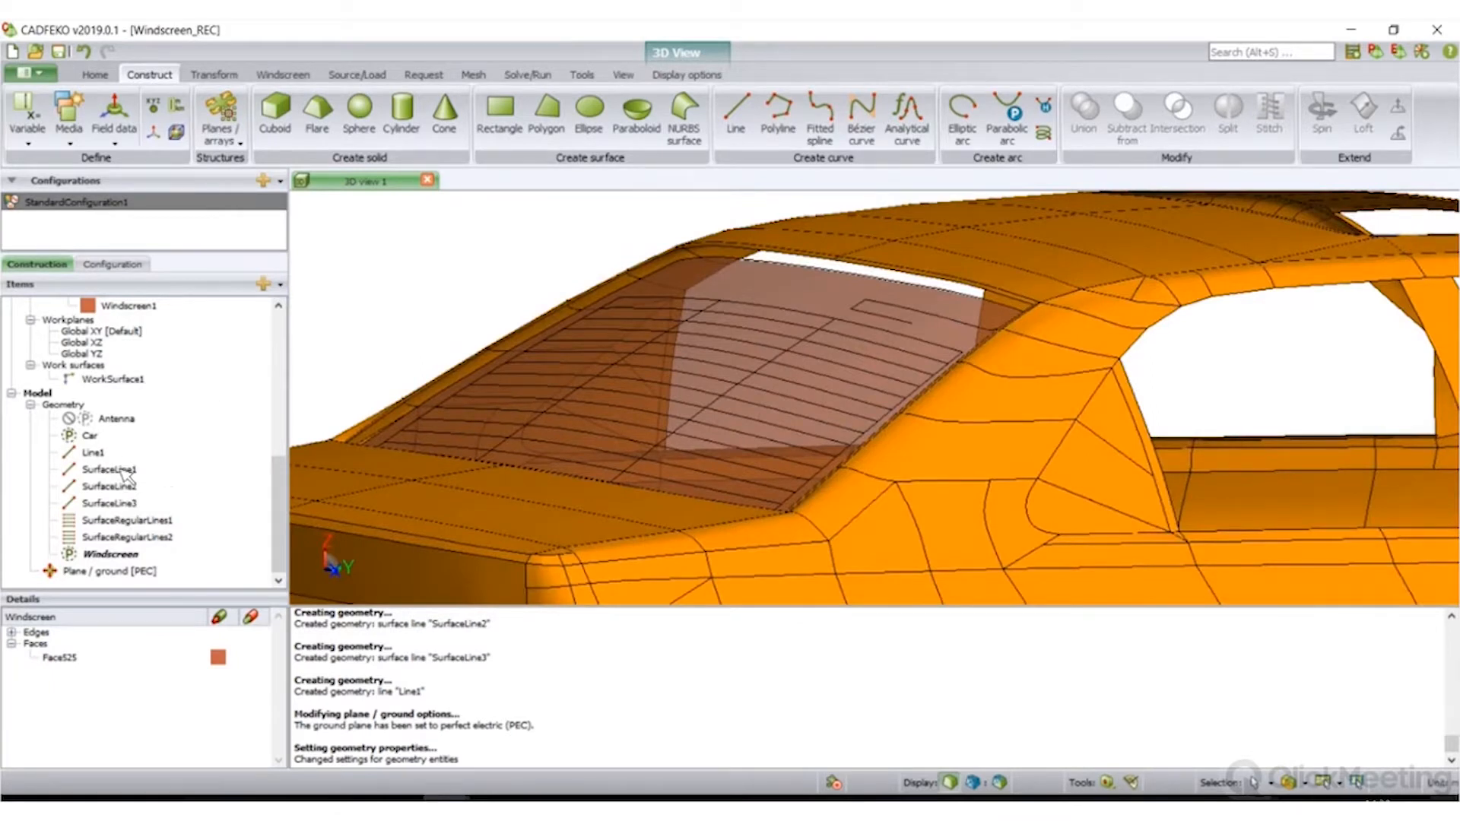
left_click(136, 437)
left_click(131, 452)
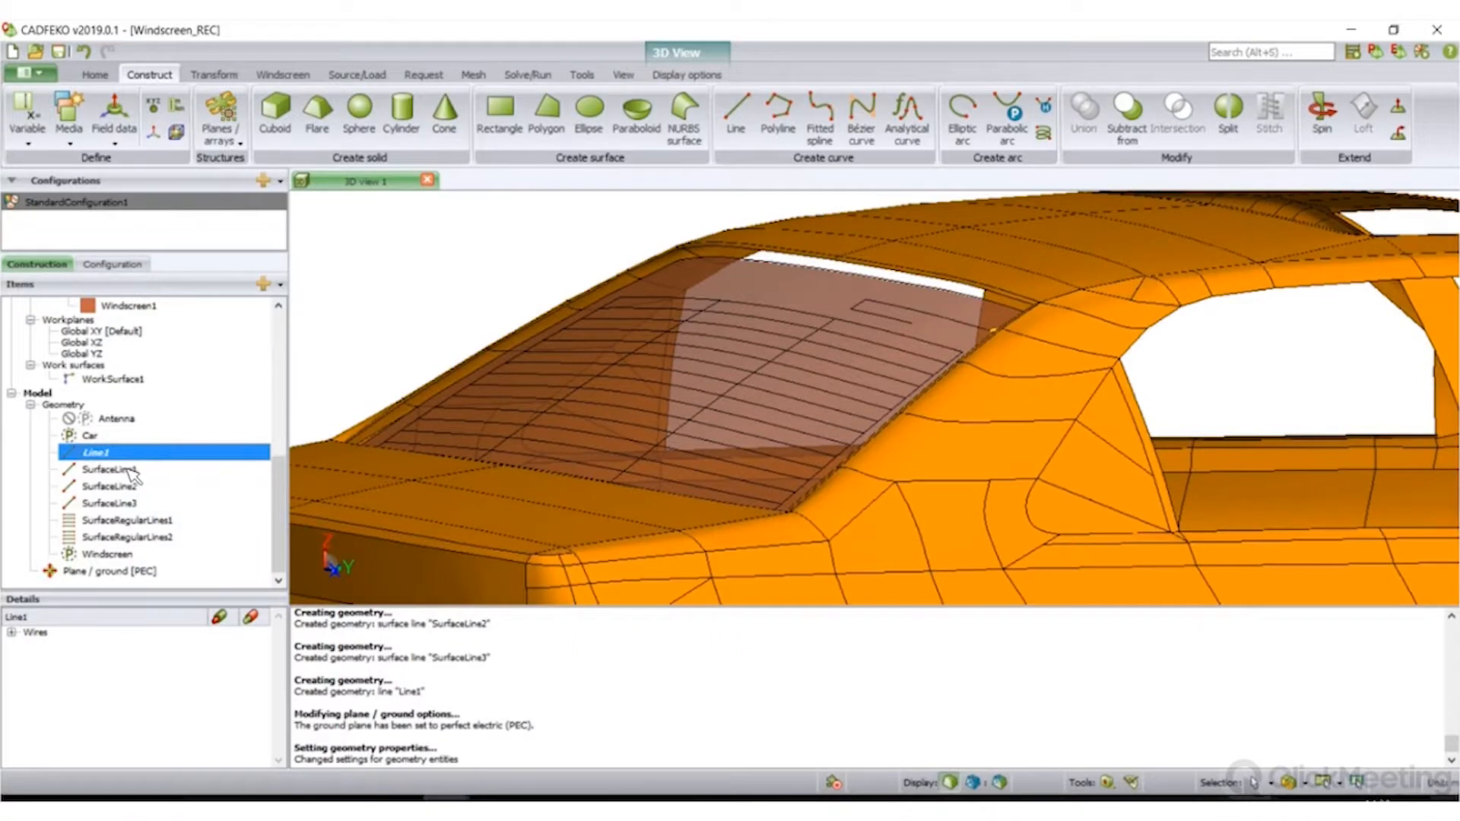
left_click(114, 503, "shift")
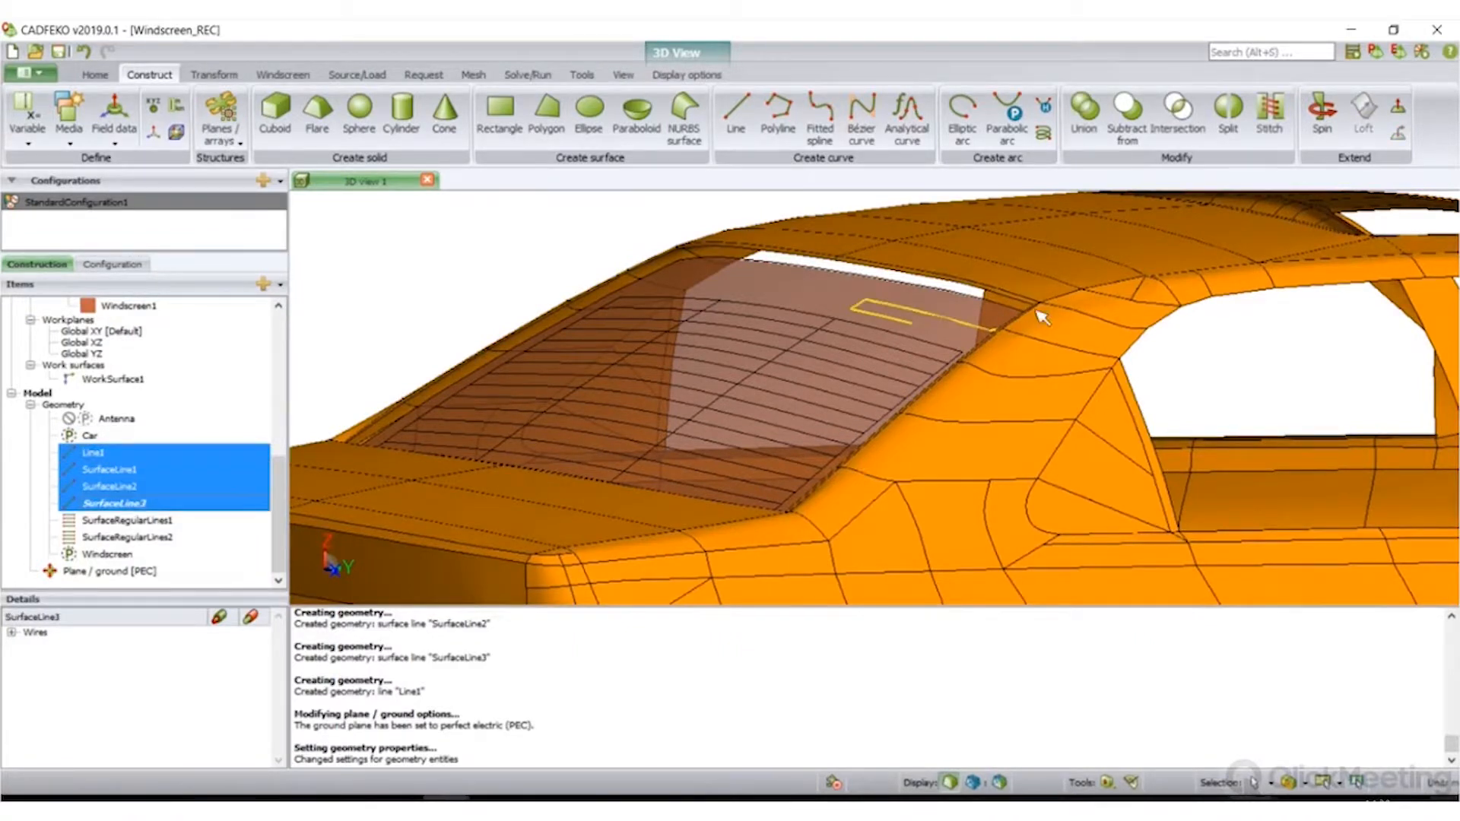
scroll(1042, 318, "up", 5)
mouse_move(942, 405)
left_mouse_down()
mouse_move(785, 417)
mouse_move(870, 407)
mouse_move(668, 489)
mouse_move(560, 456)
left_mouse_up()
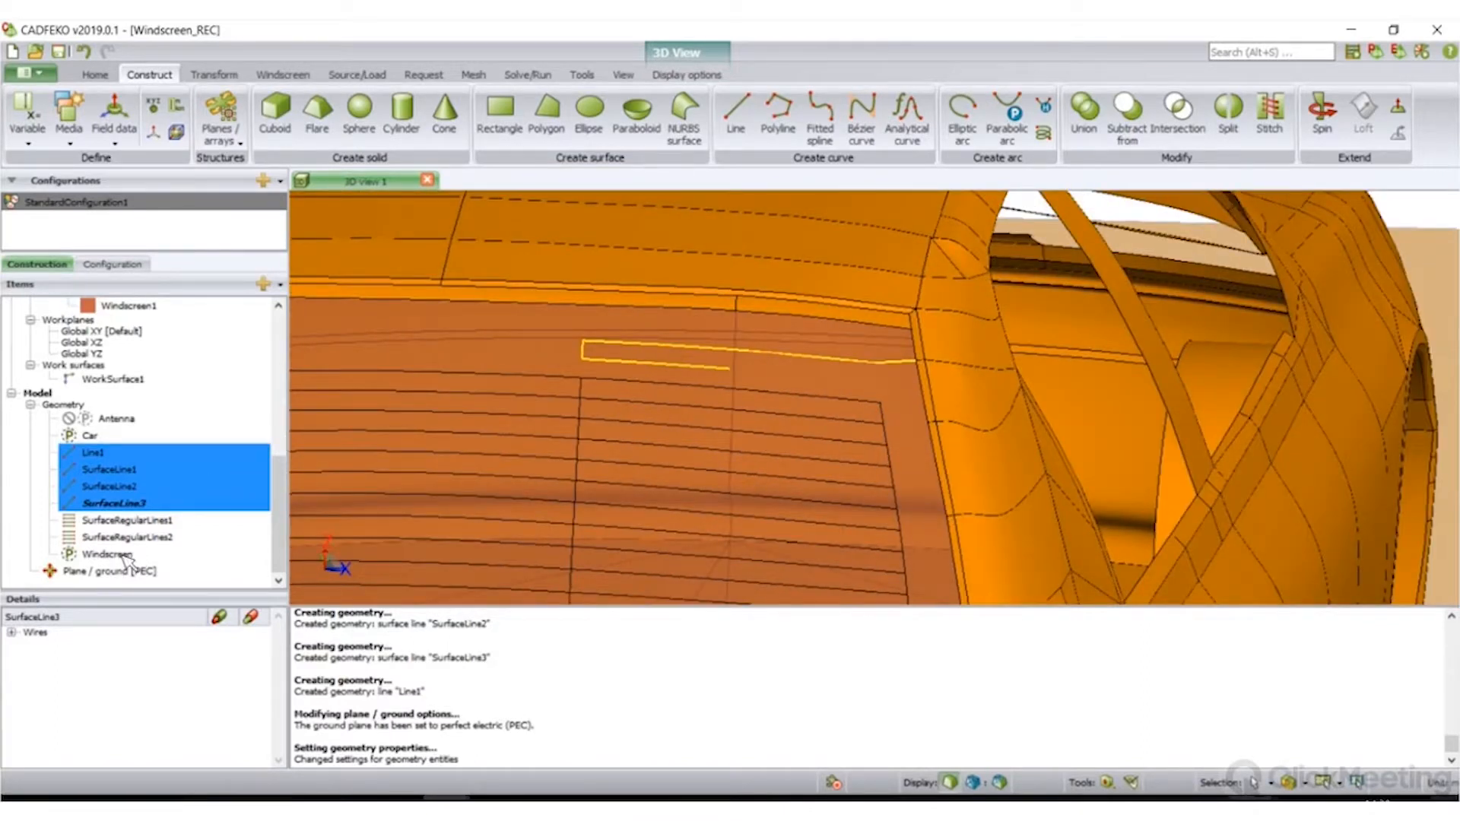
left_click(114, 436, "ctrl")
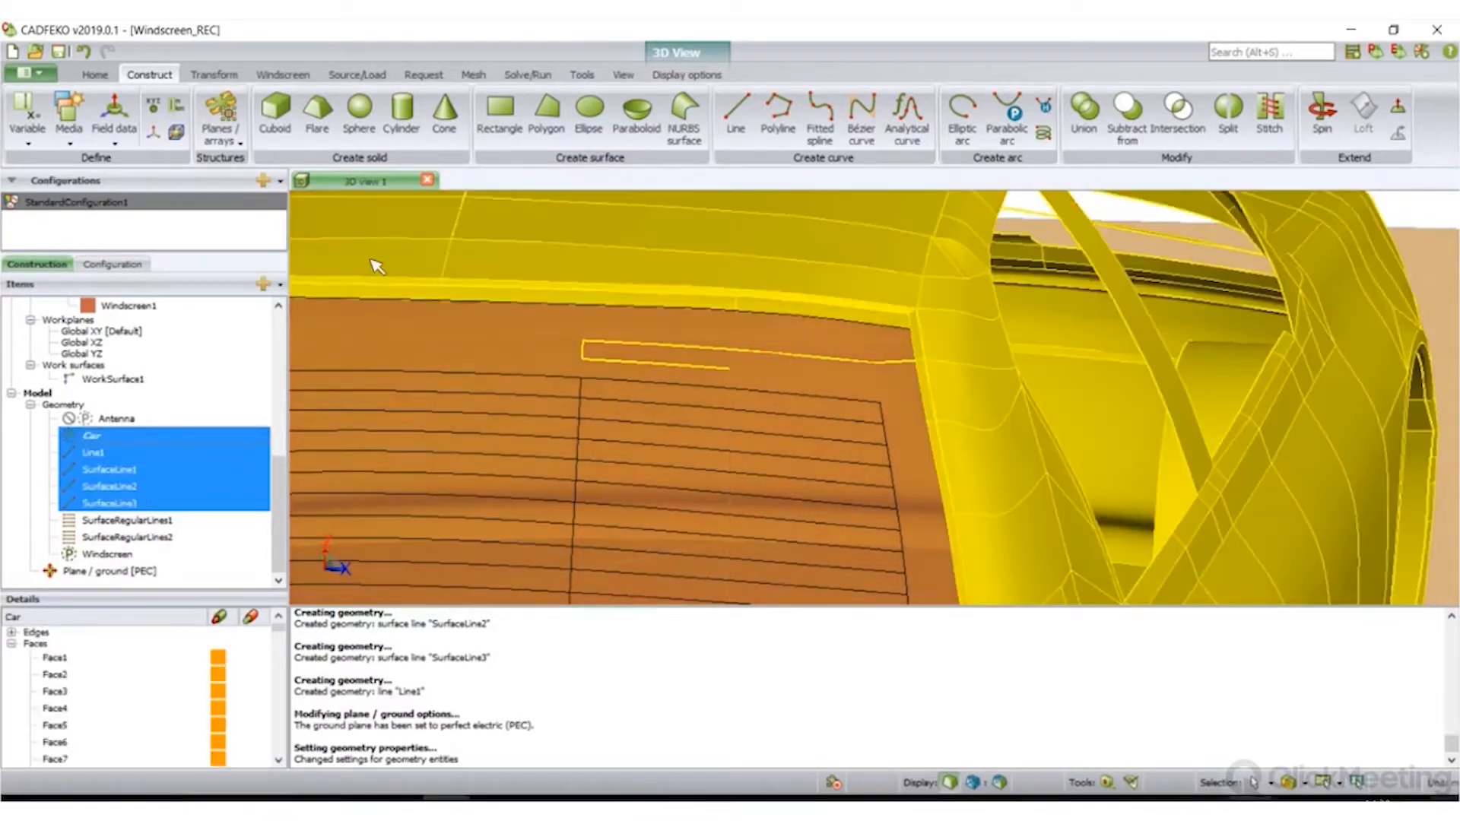
left_click(1086, 114)
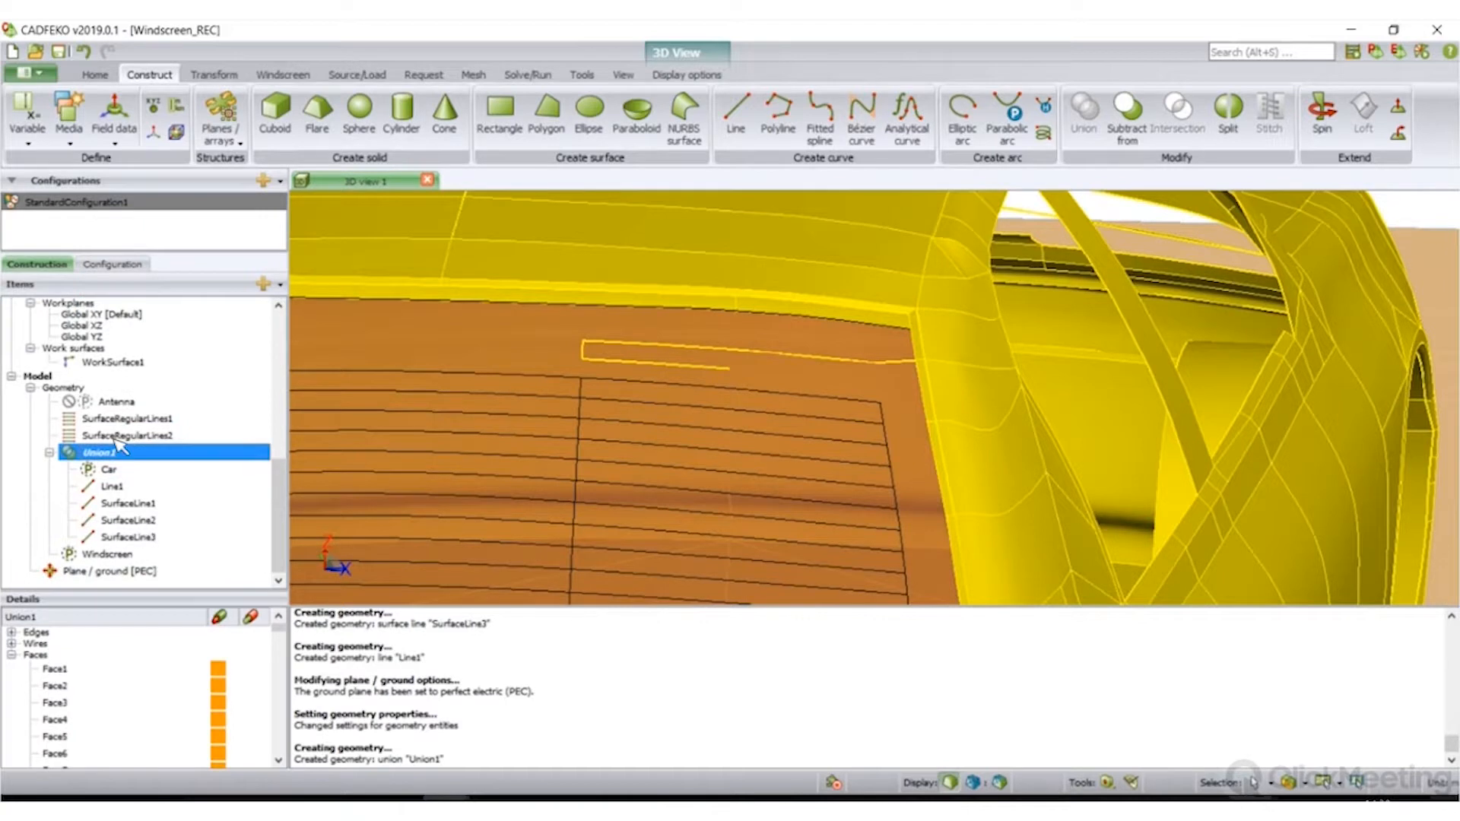
- Union the two regular line grids, SurfaceRegularLines1 and SurfaceRegularLines2
left_click(127, 436)
left_click(133, 419, "ctrl")
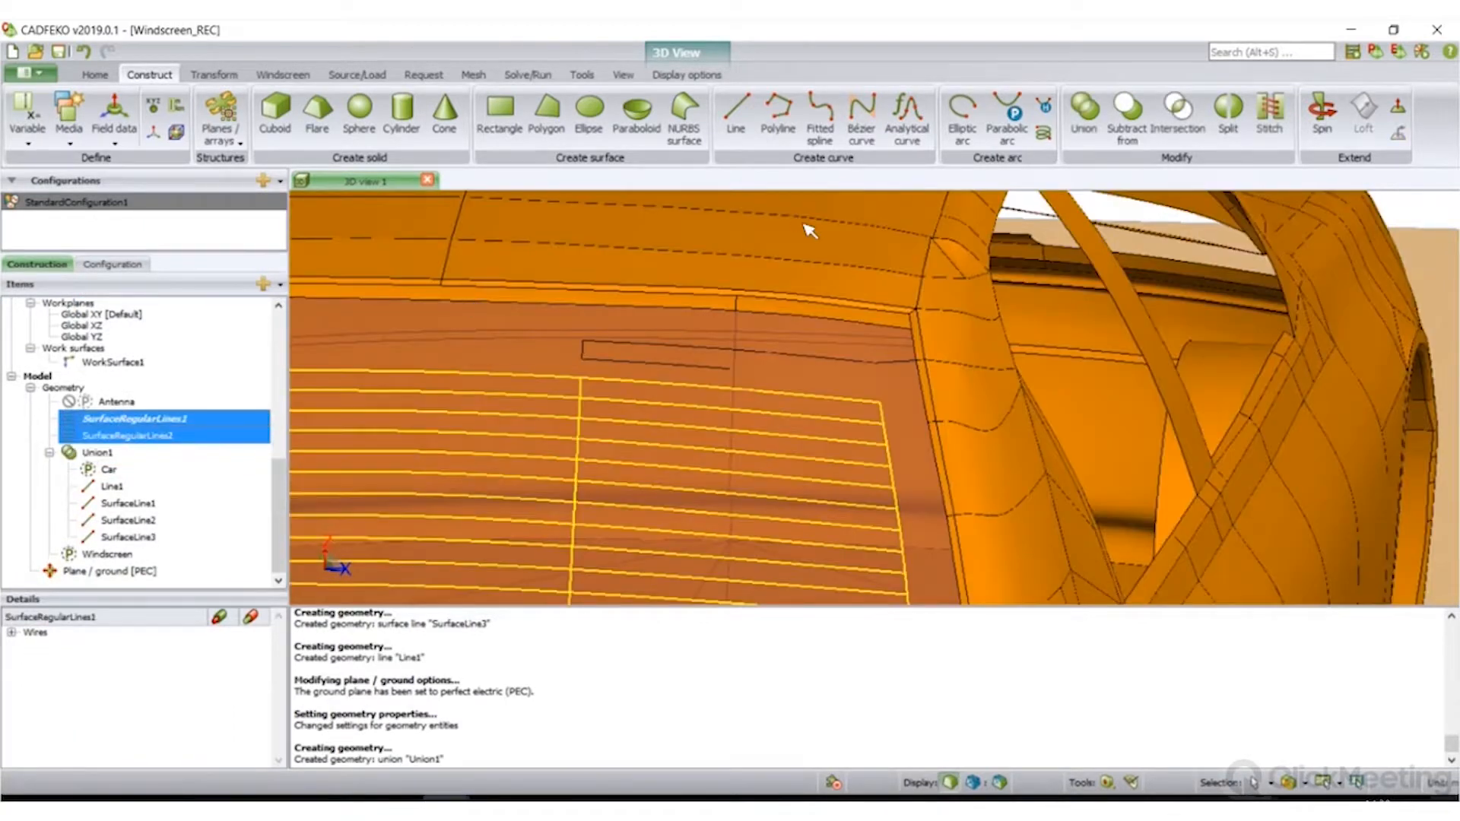
left_click(1084, 110)
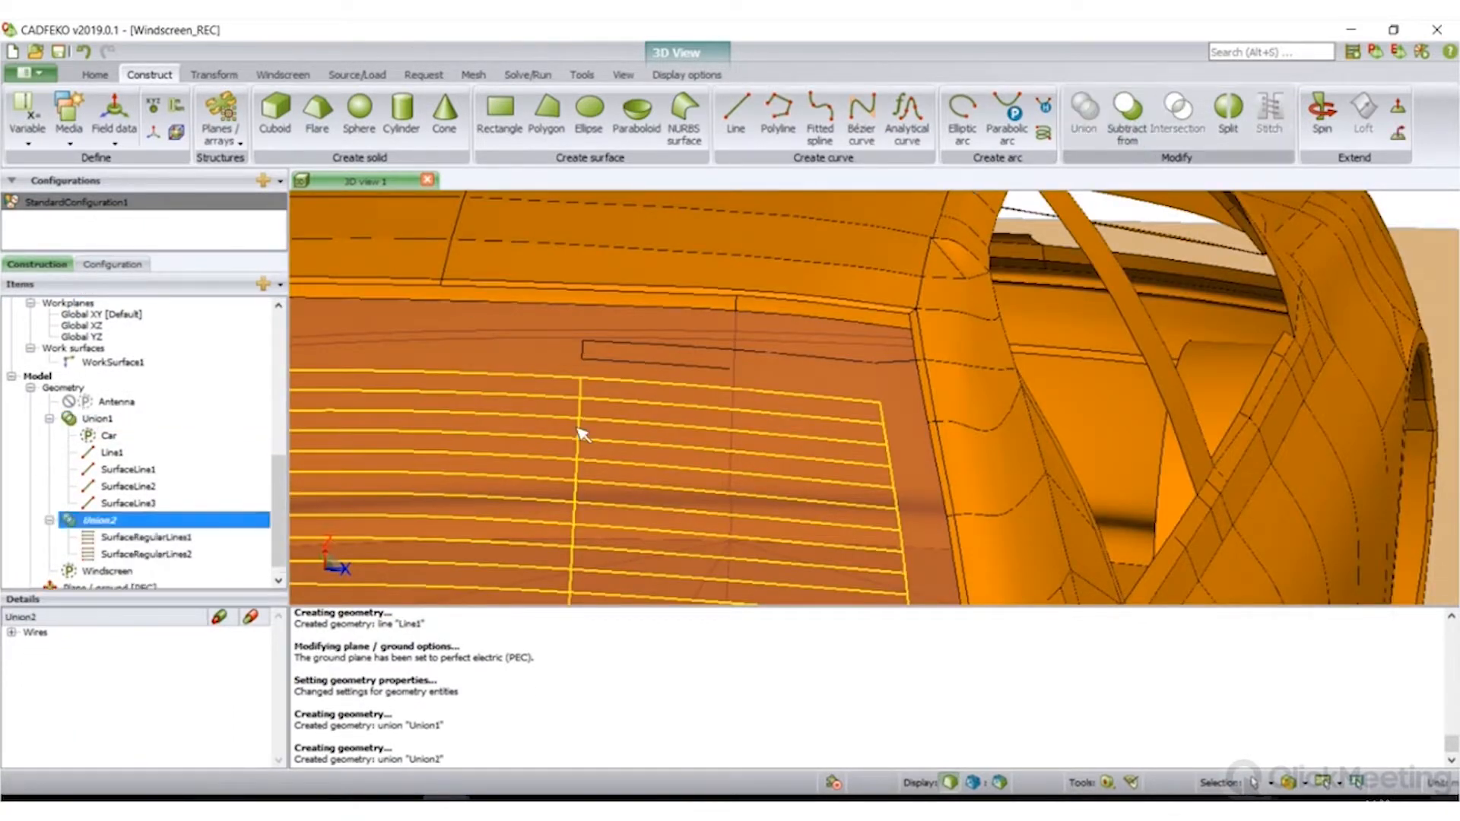
- Start a wire port on the short wire joining the antenna line to the car body, located at the wire's end
scroll(707, 342, "down", 3)
scroll(783, 494, "up", 5)
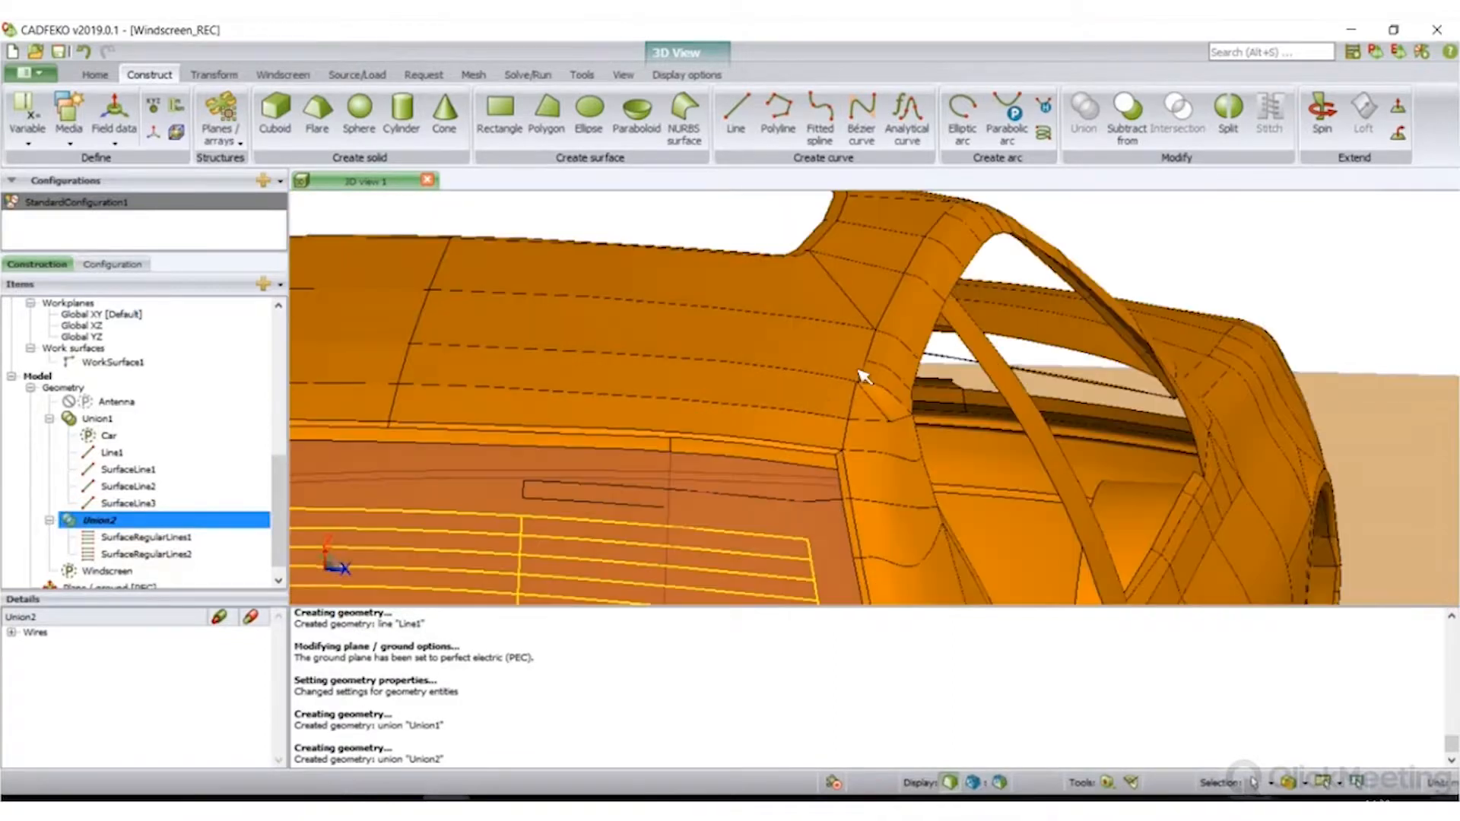
scroll(800, 362, "up", 2)
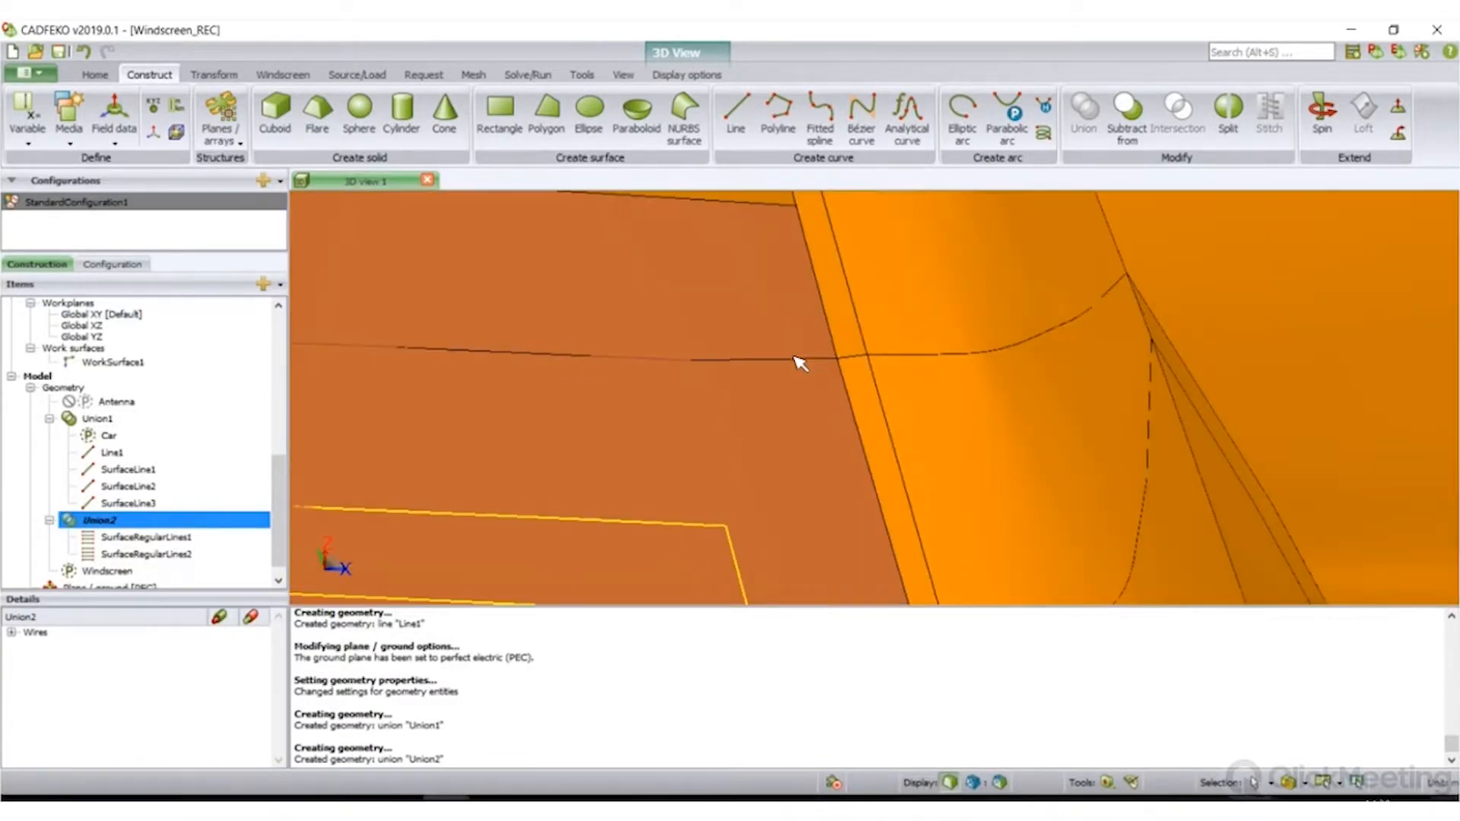
left_click(800, 367)
left_click(804, 366)
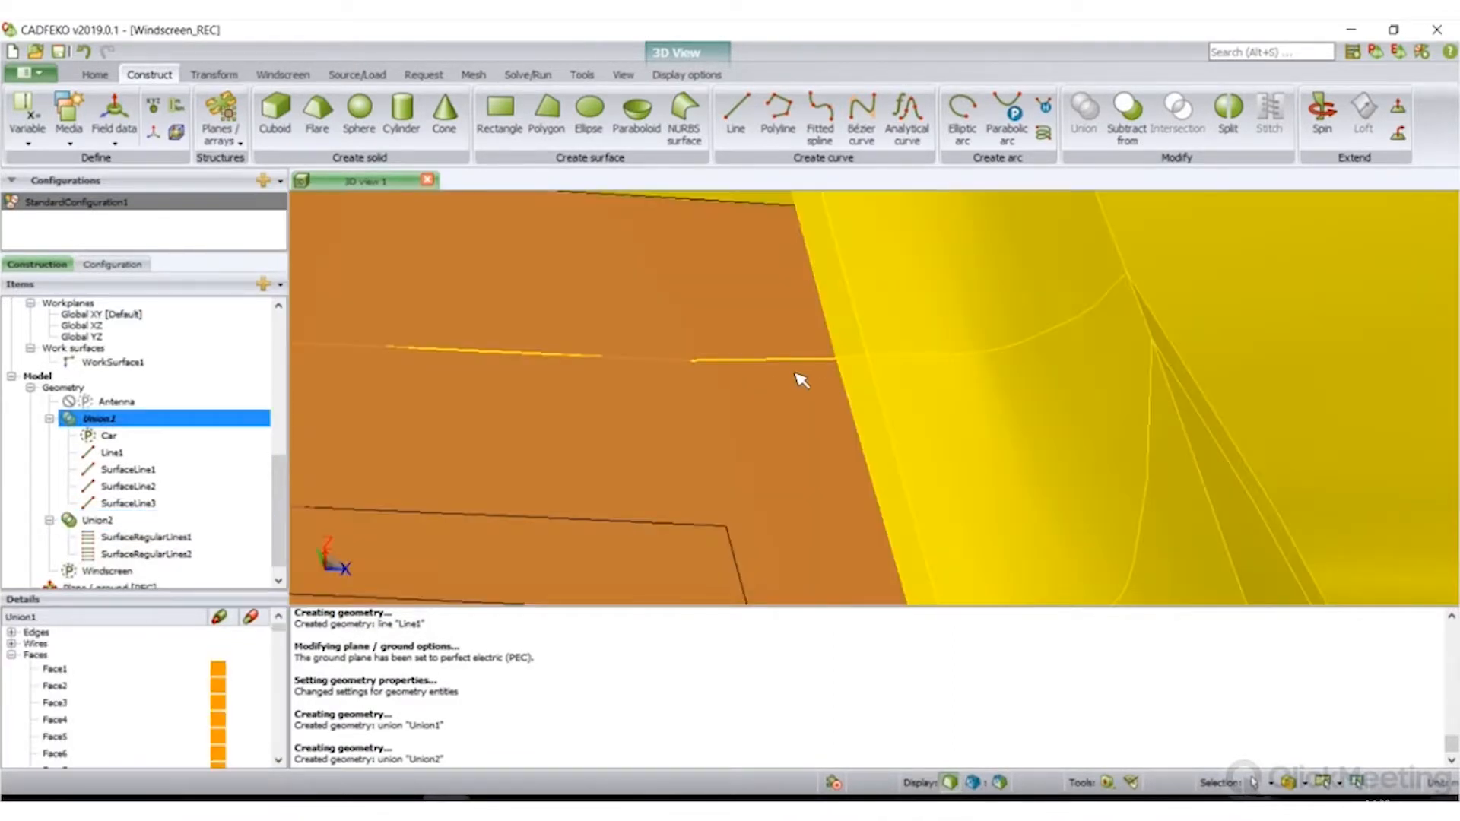
left_click(820, 351)
scroll(836, 342, "down", 3)
left_click_drag(787, 367, 721, 392)
right_click(130, 712)
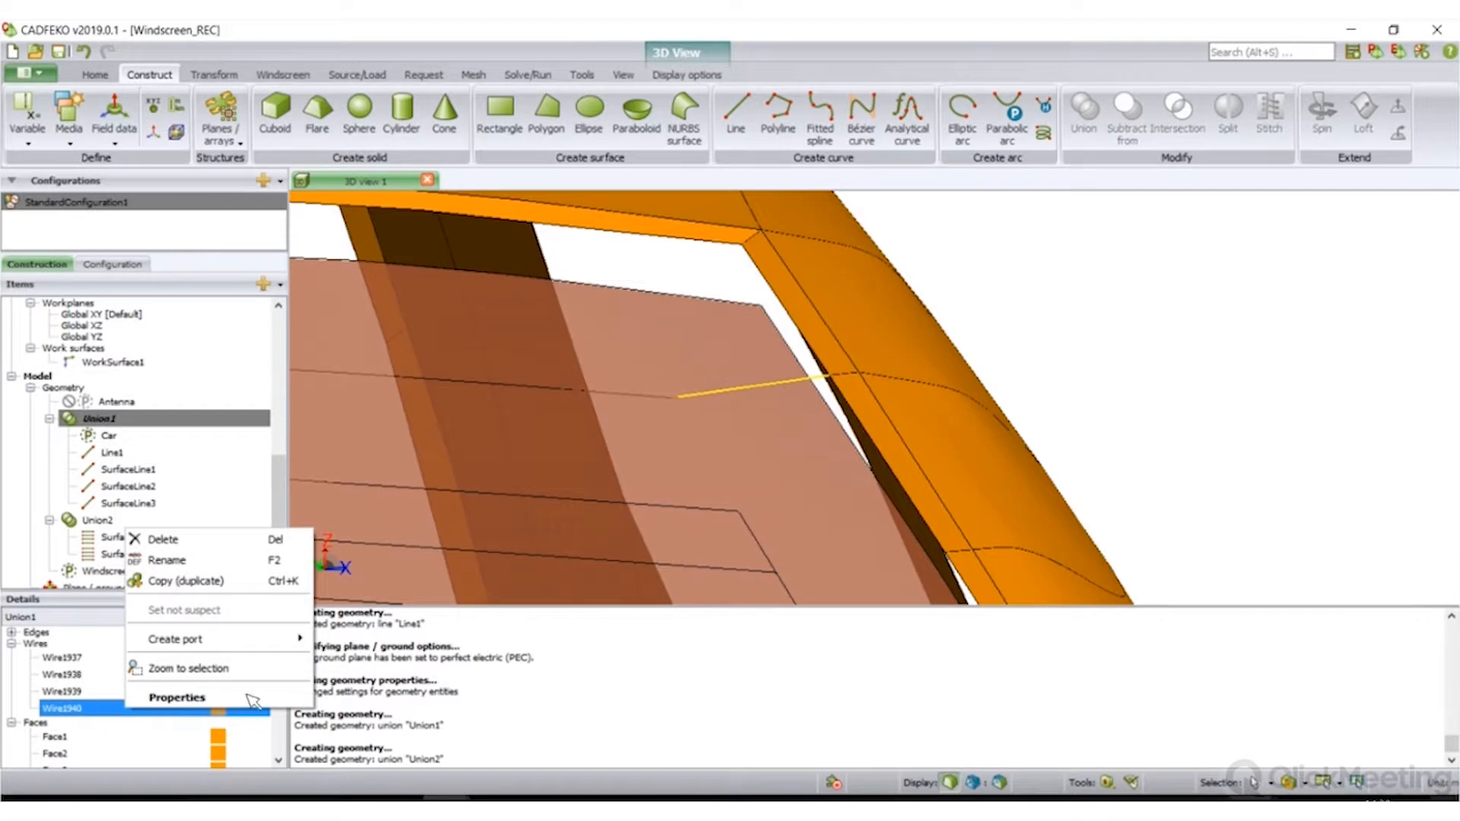
mouse_move(293, 639)
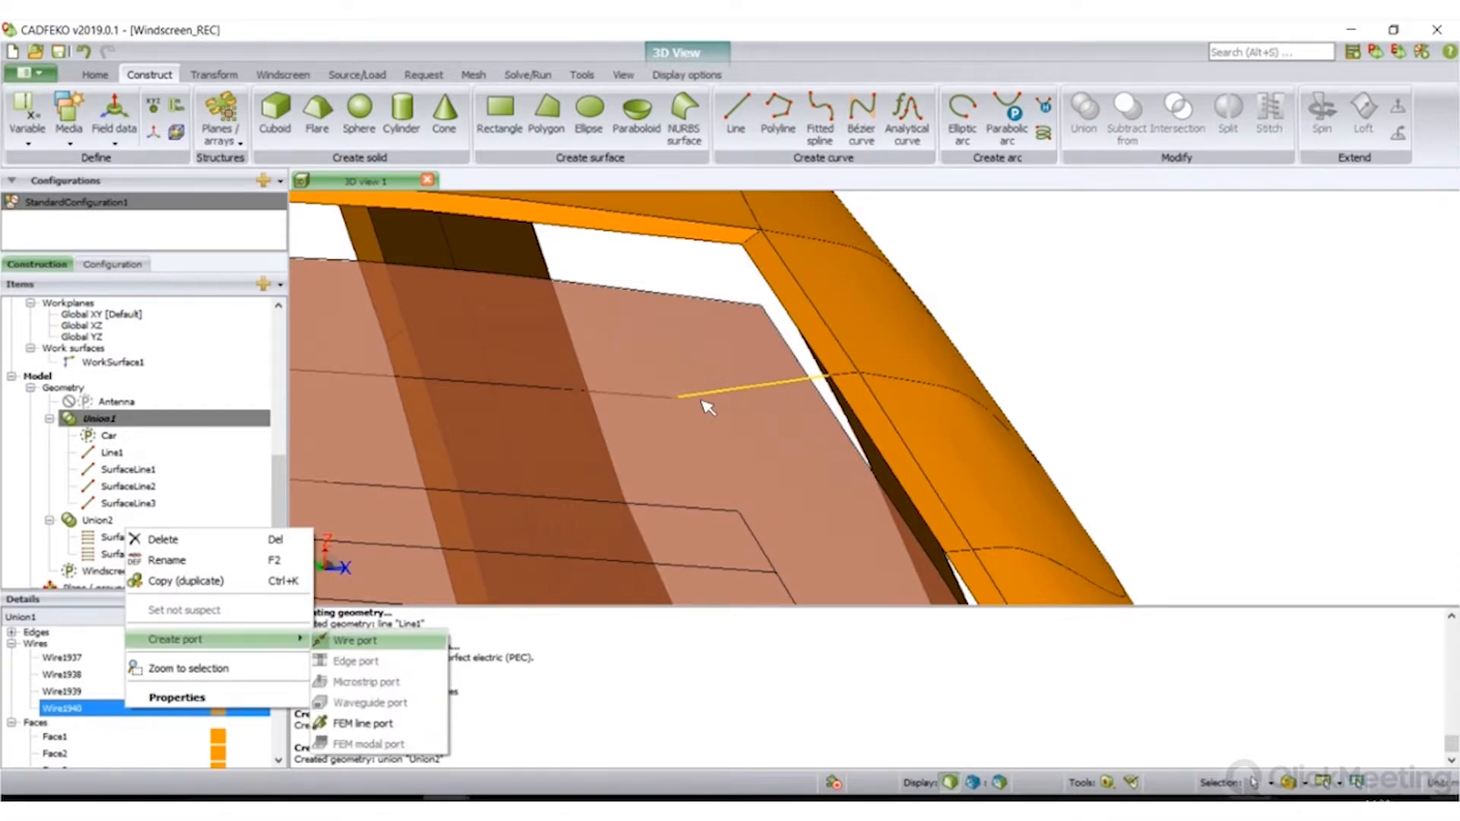
left_click(354, 642)
left_click(1027, 219)
left_click(1026, 239)
scroll(810, 392, "up", 5)
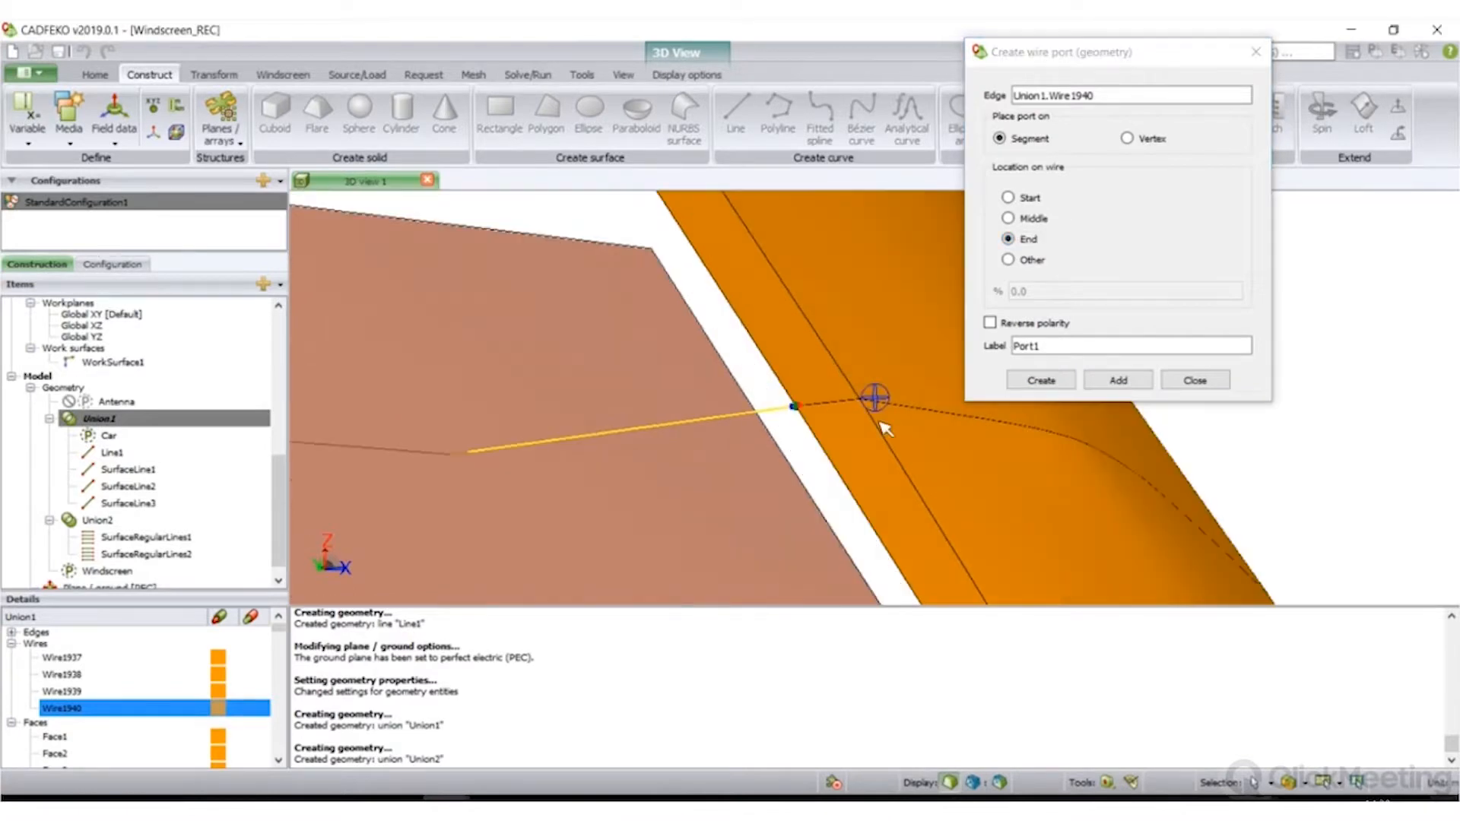
- Place the wire port on the vertex with reversed polarity and create it with the label Port1
left_click(1128, 138)
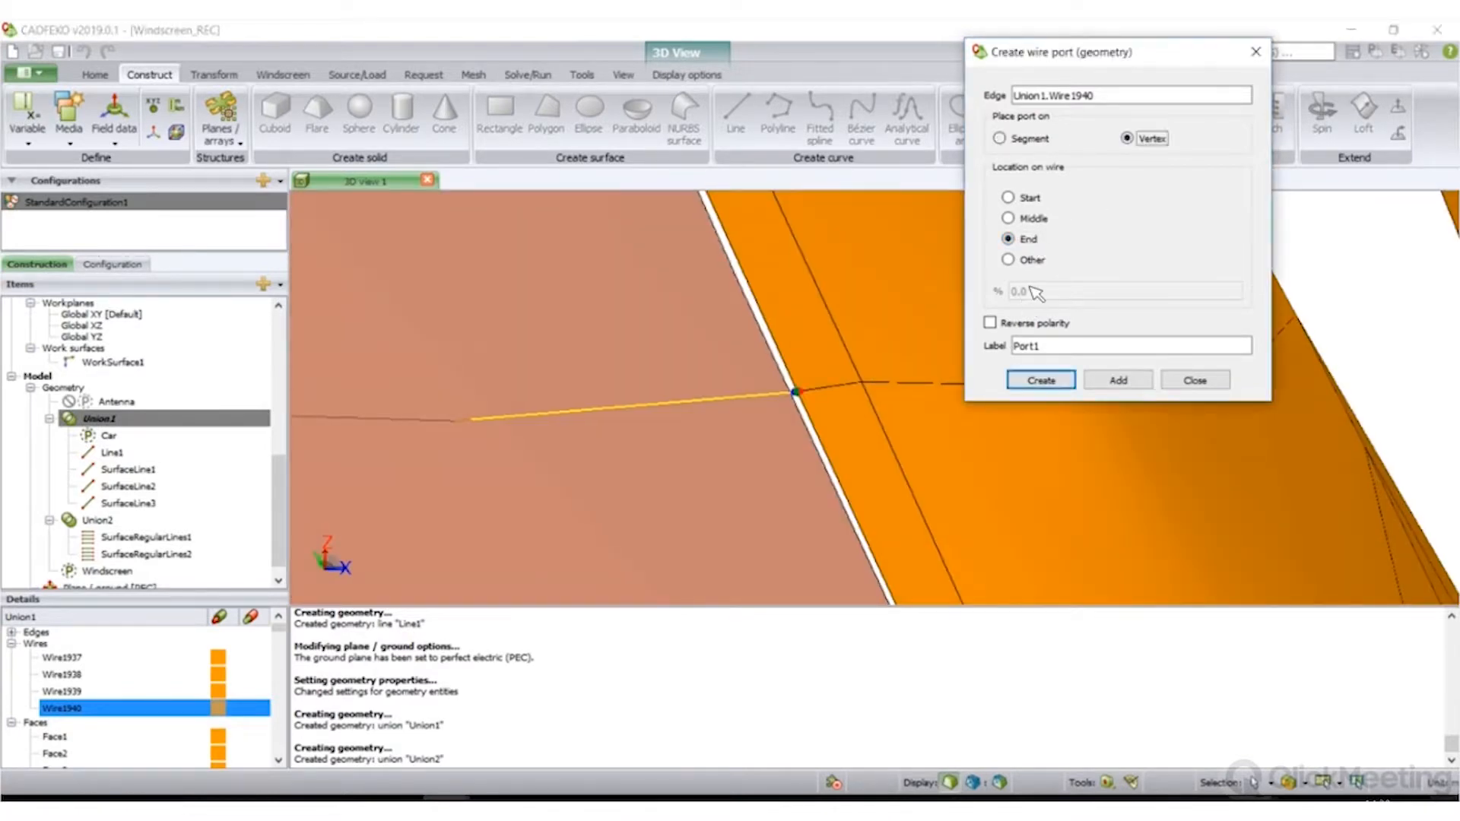
left_click(1002, 325)
scroll(739, 328, "down", 4)
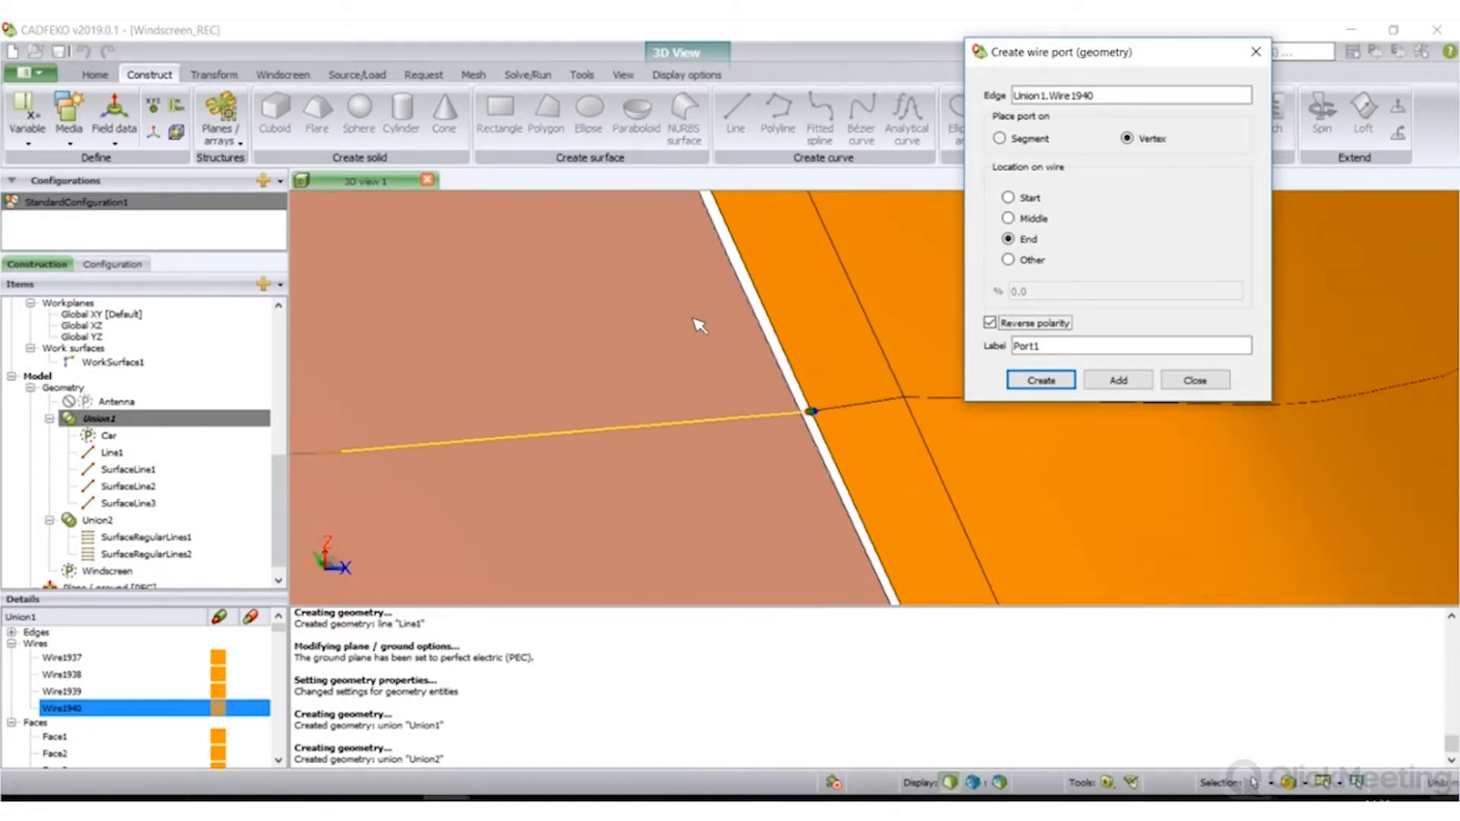
left_click_drag(775, 316, 811, 414, "ctrl")
left_click(1041, 380)
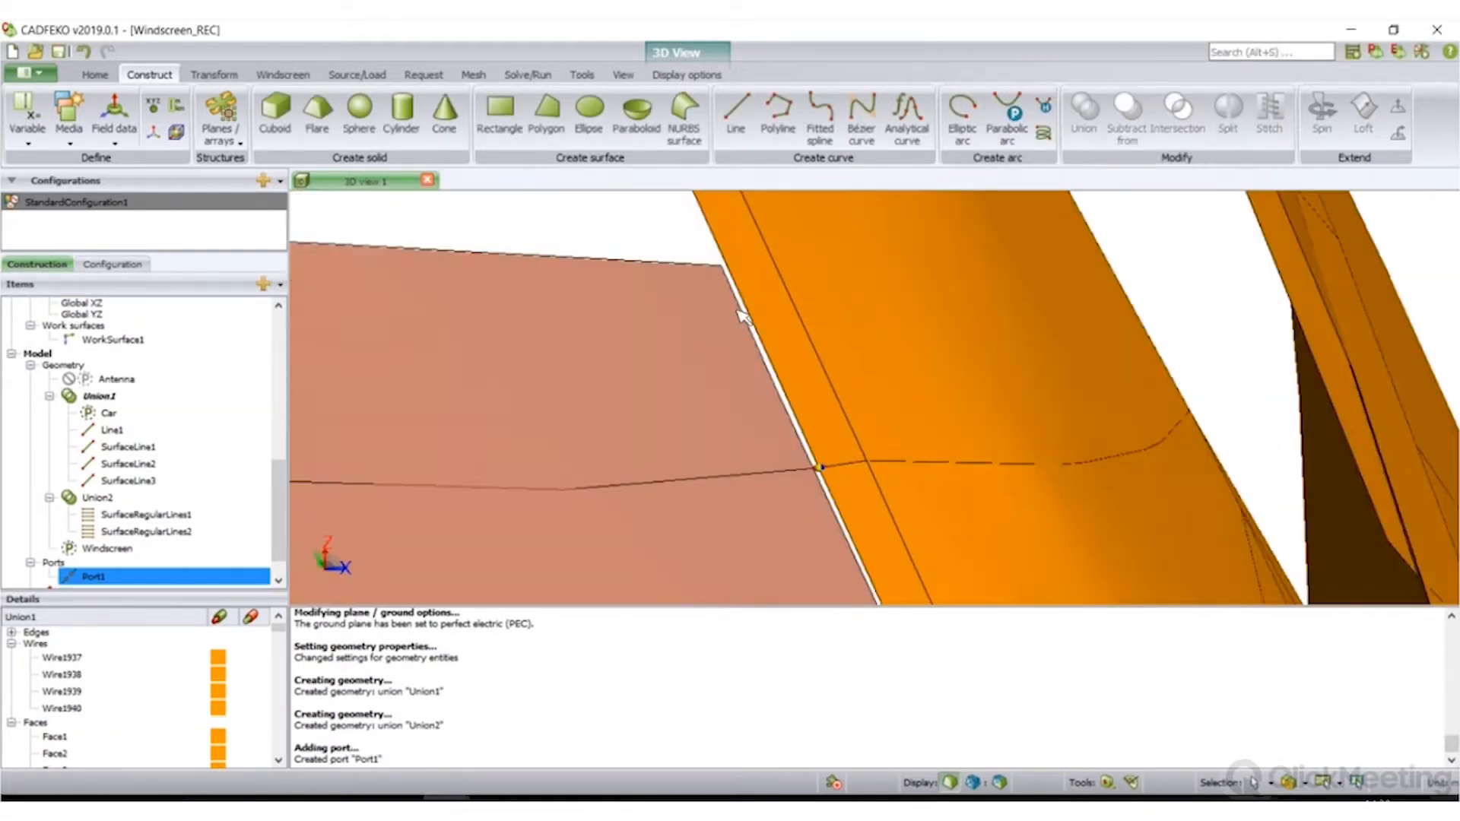
scroll(726, 323, "down", 3)
scroll(717, 333, "up", 3)
scroll(701, 336, "down", 2)
left_click_drag(695, 331, 707, 325, "ctrl")
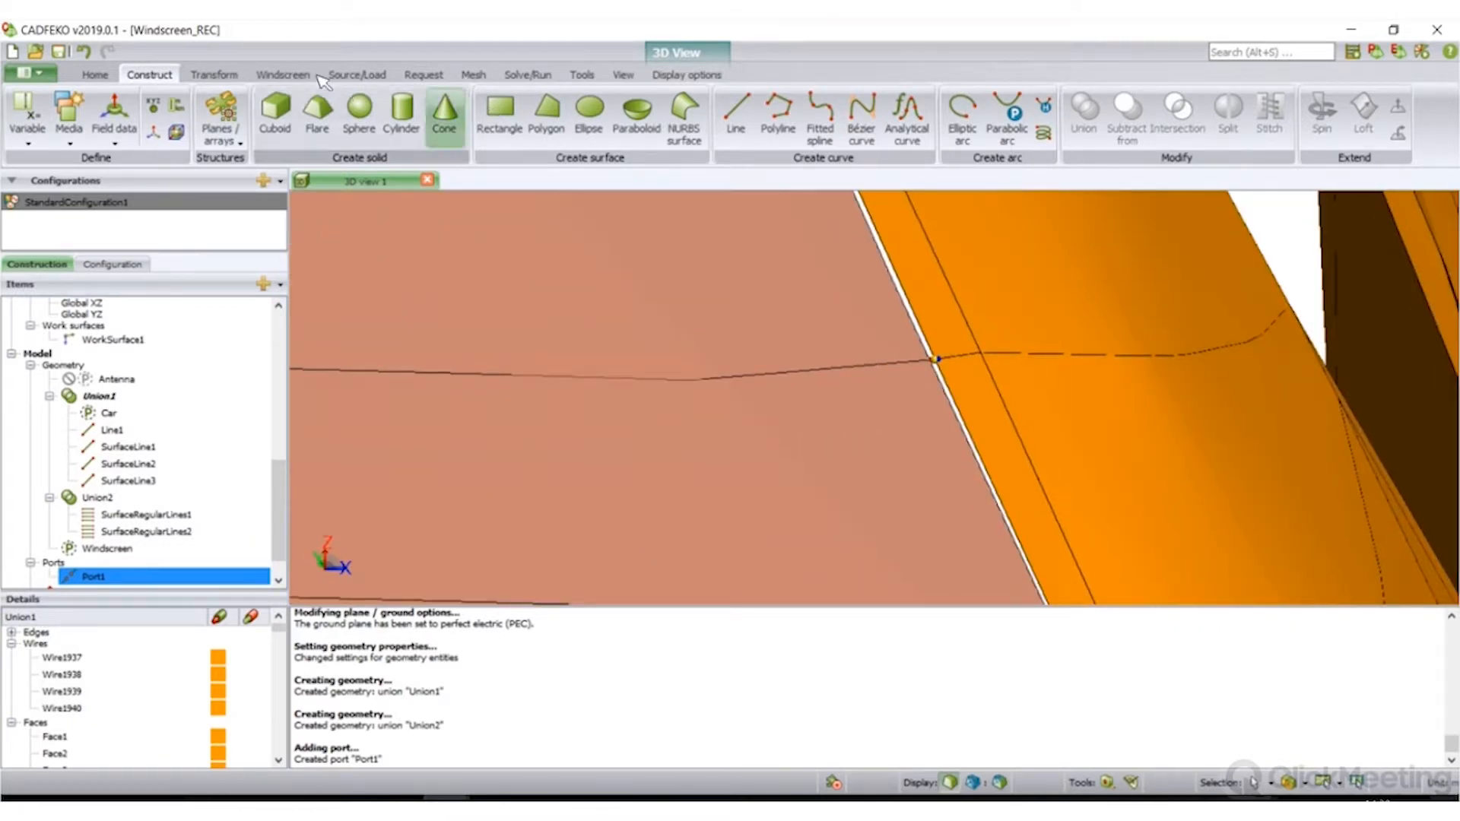
- Add a voltage source of 1 V, phase 0 and 50 Ohm to Port1, and set a single solution frequency of 100e6 Hz
left_click(228, 76)
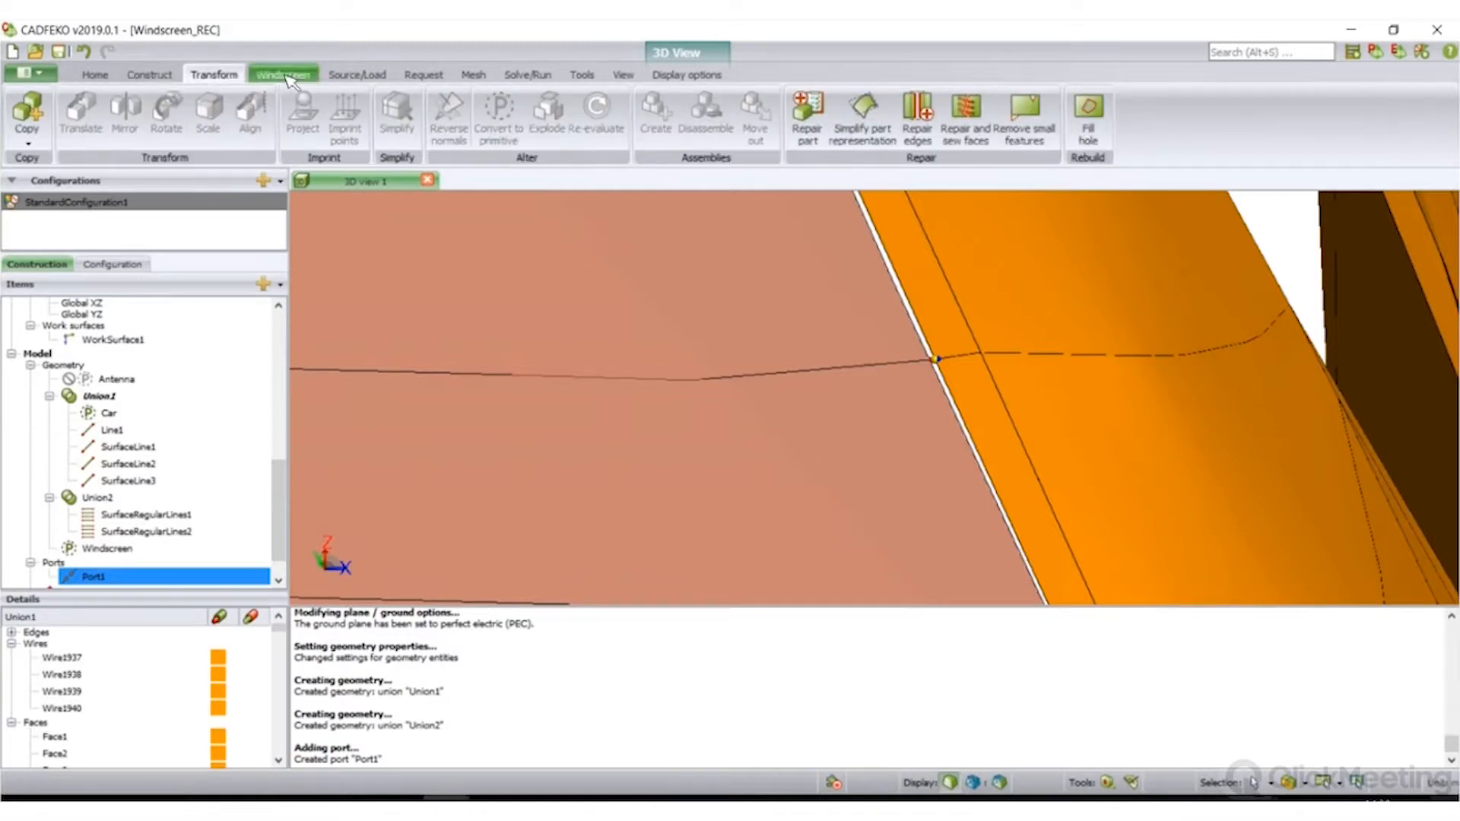
scroll(370, 79, "down", 3)
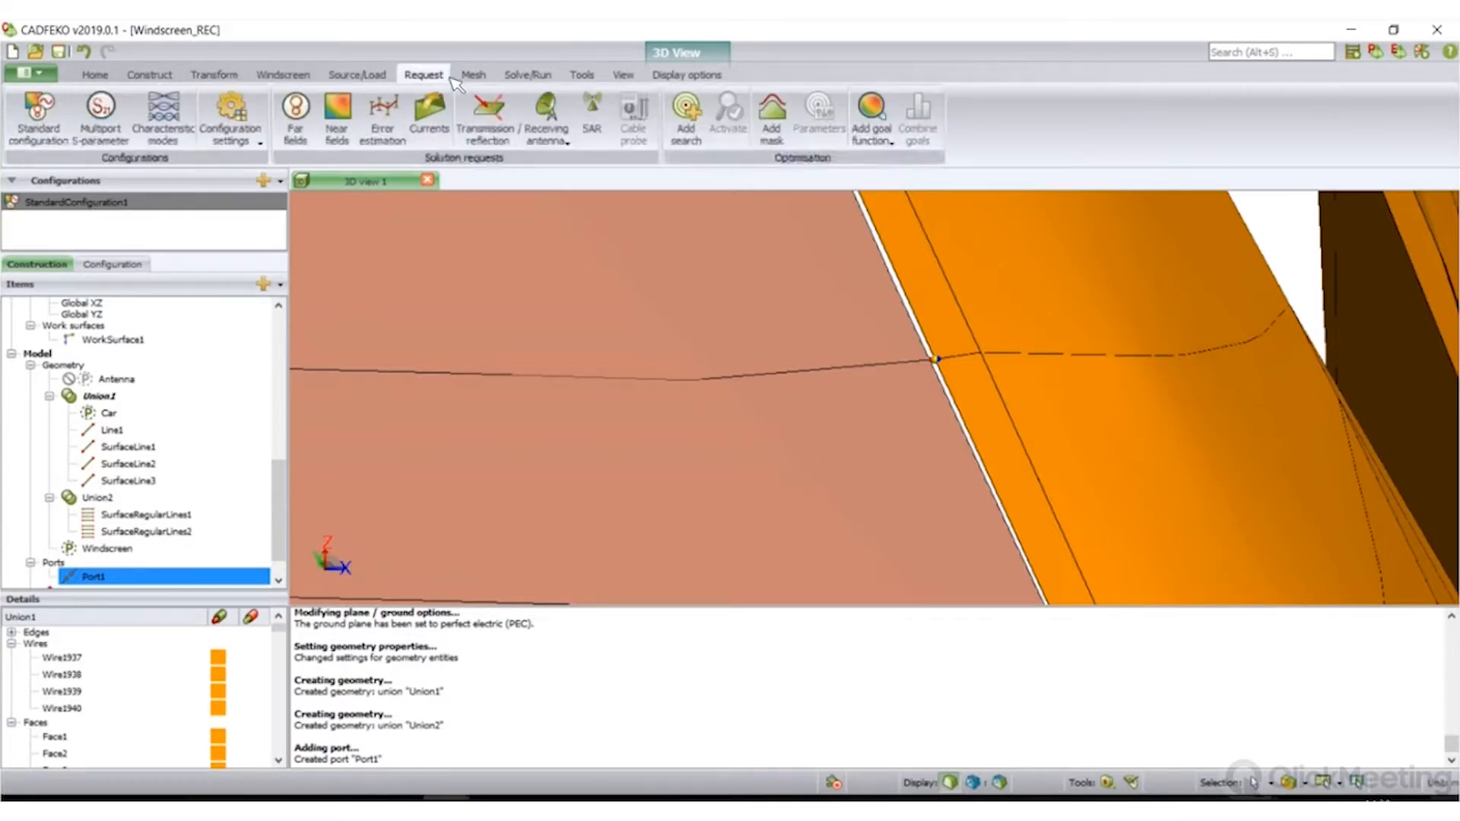
left_click(372, 76)
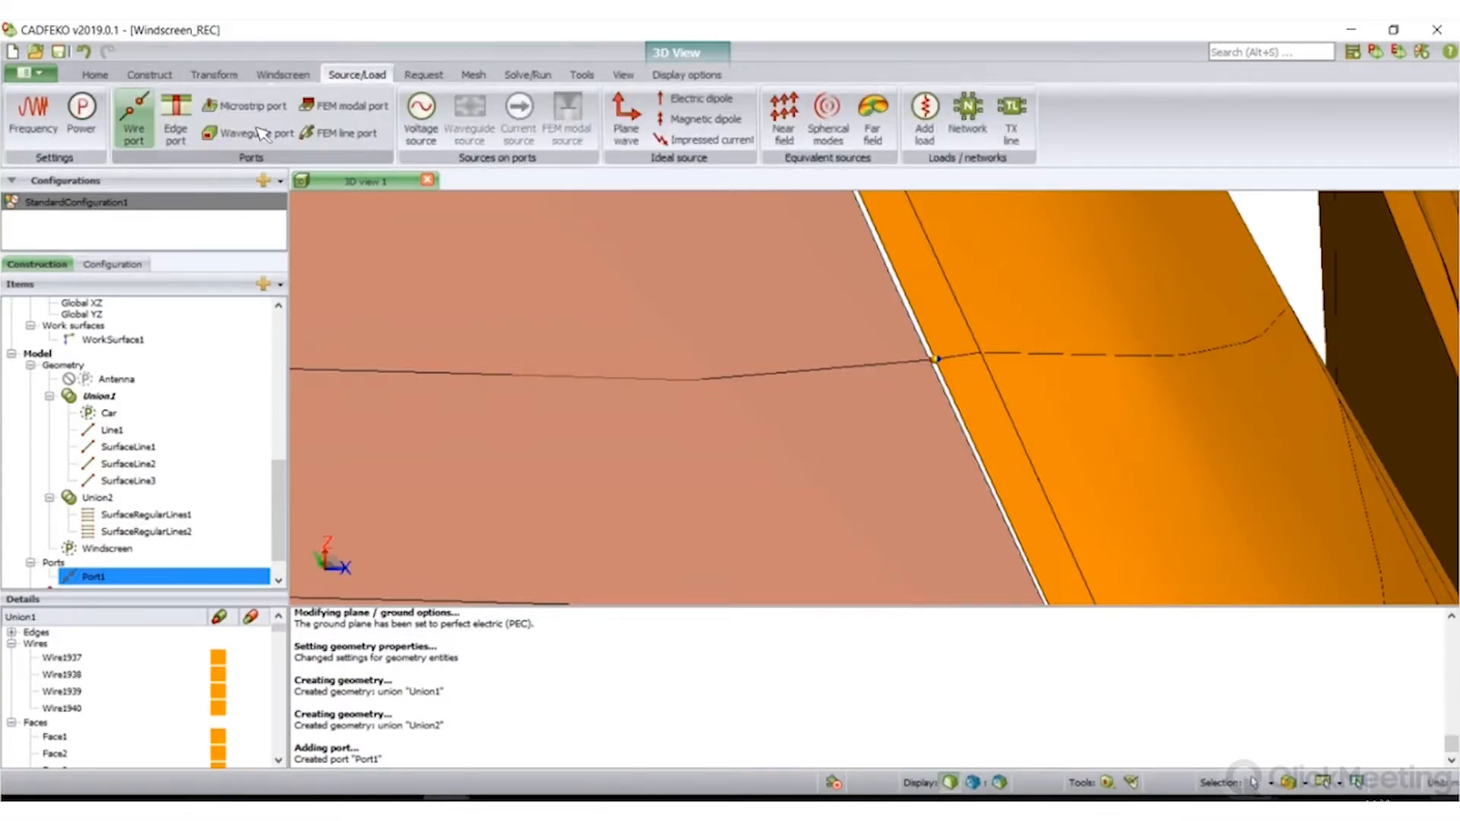
left_click(426, 121)
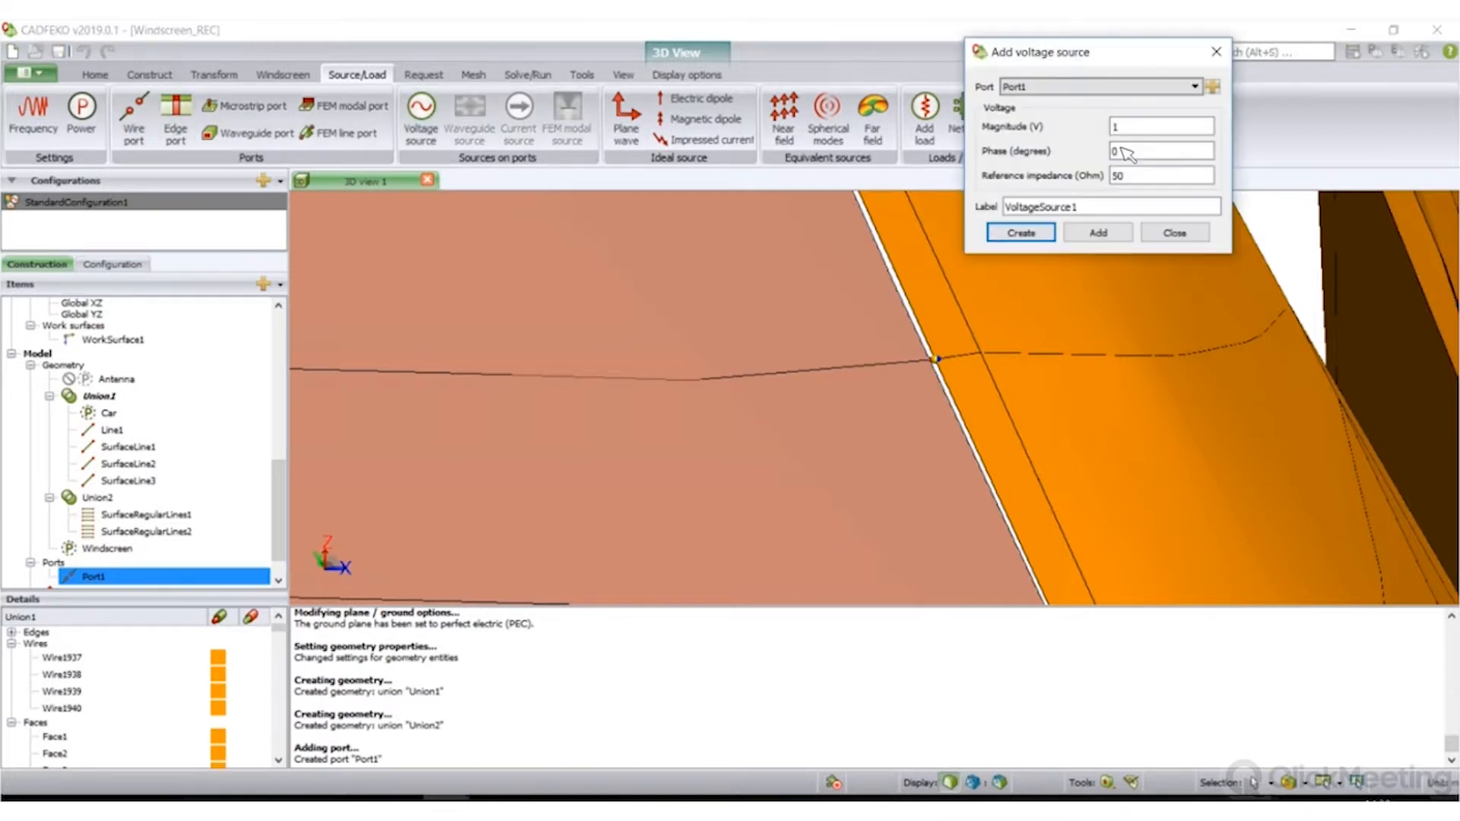
left_click(1049, 235)
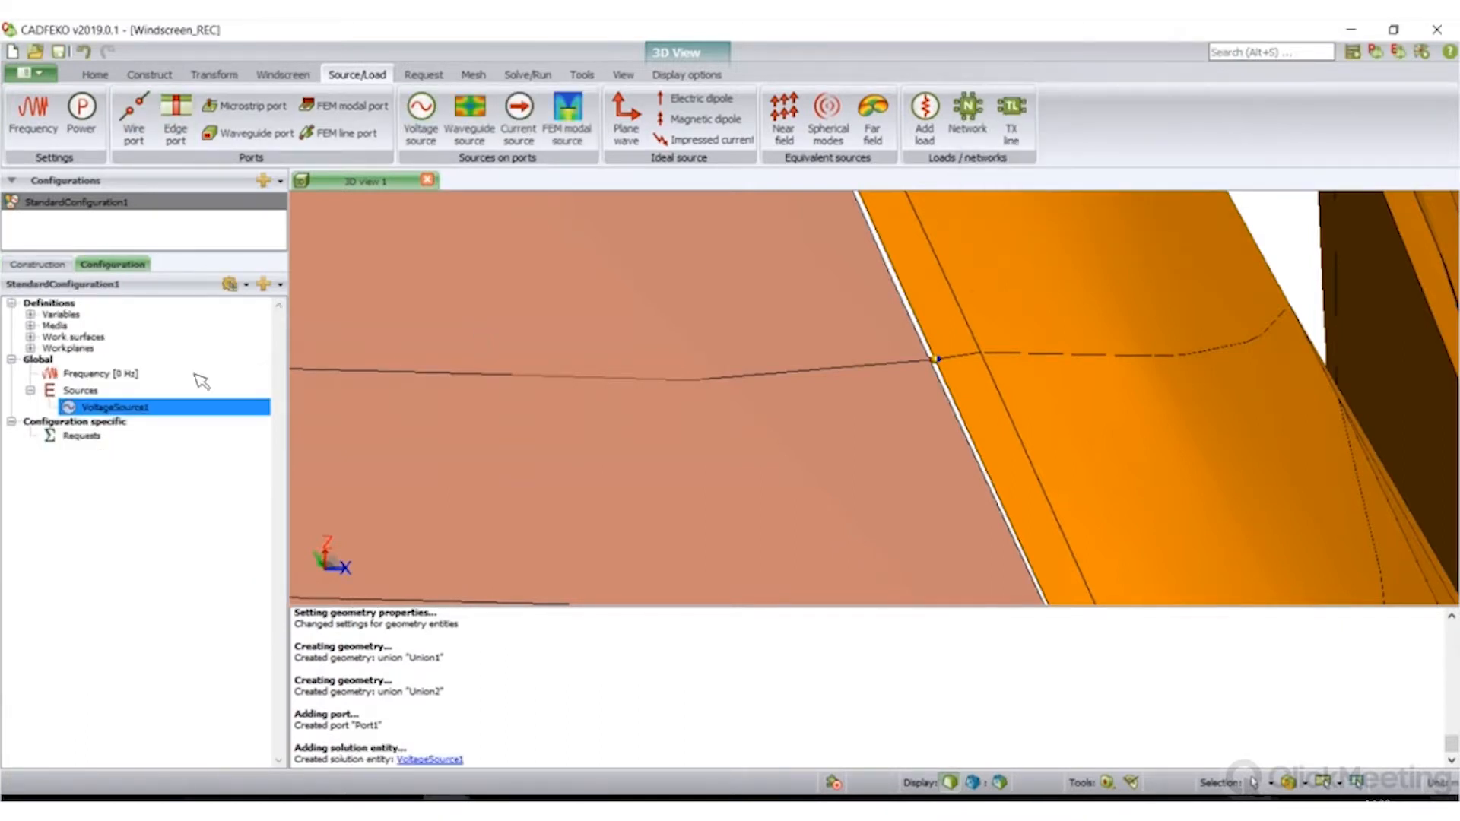
double_click(173, 374)
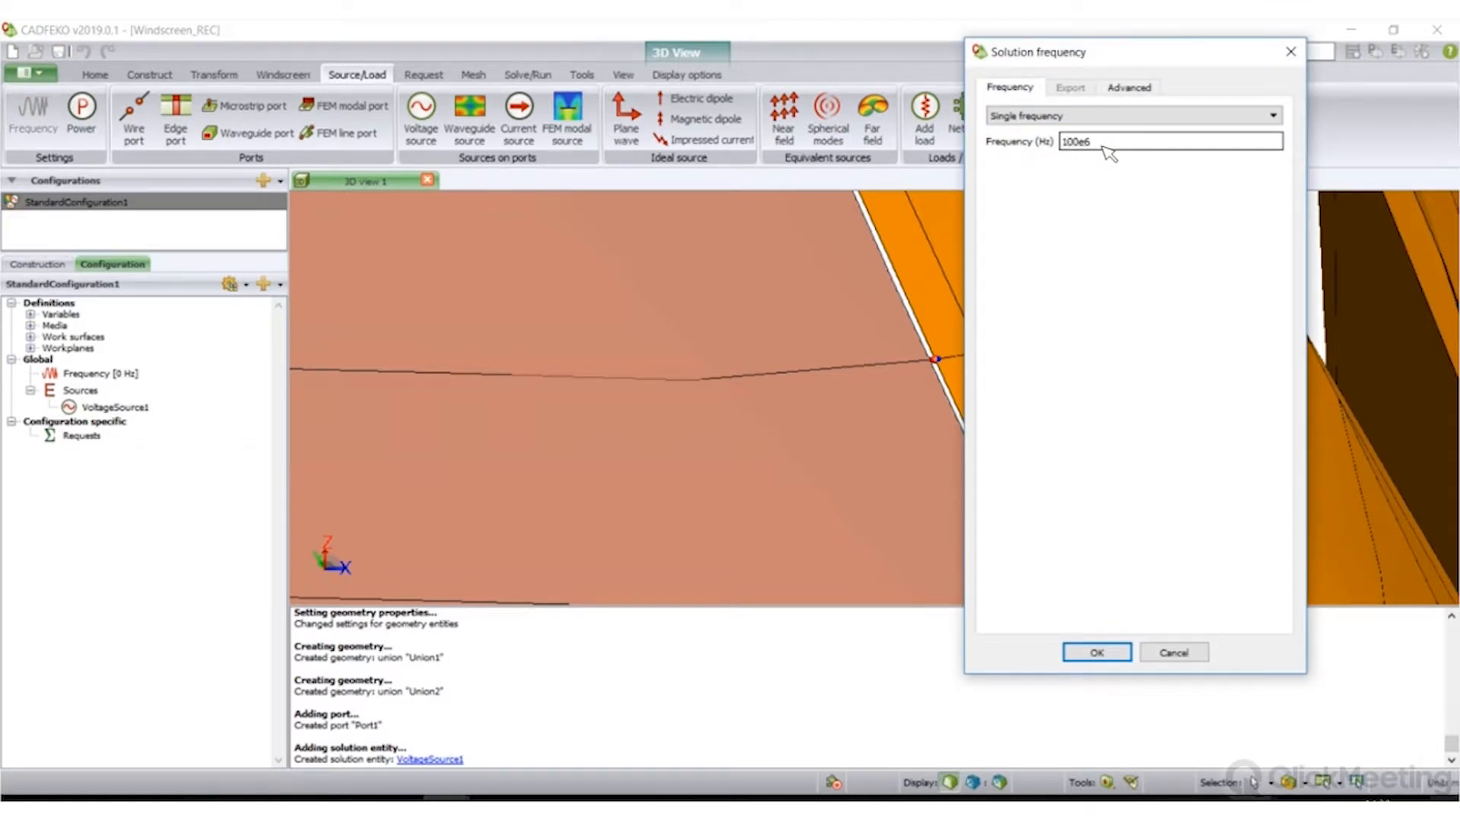
key("Return")
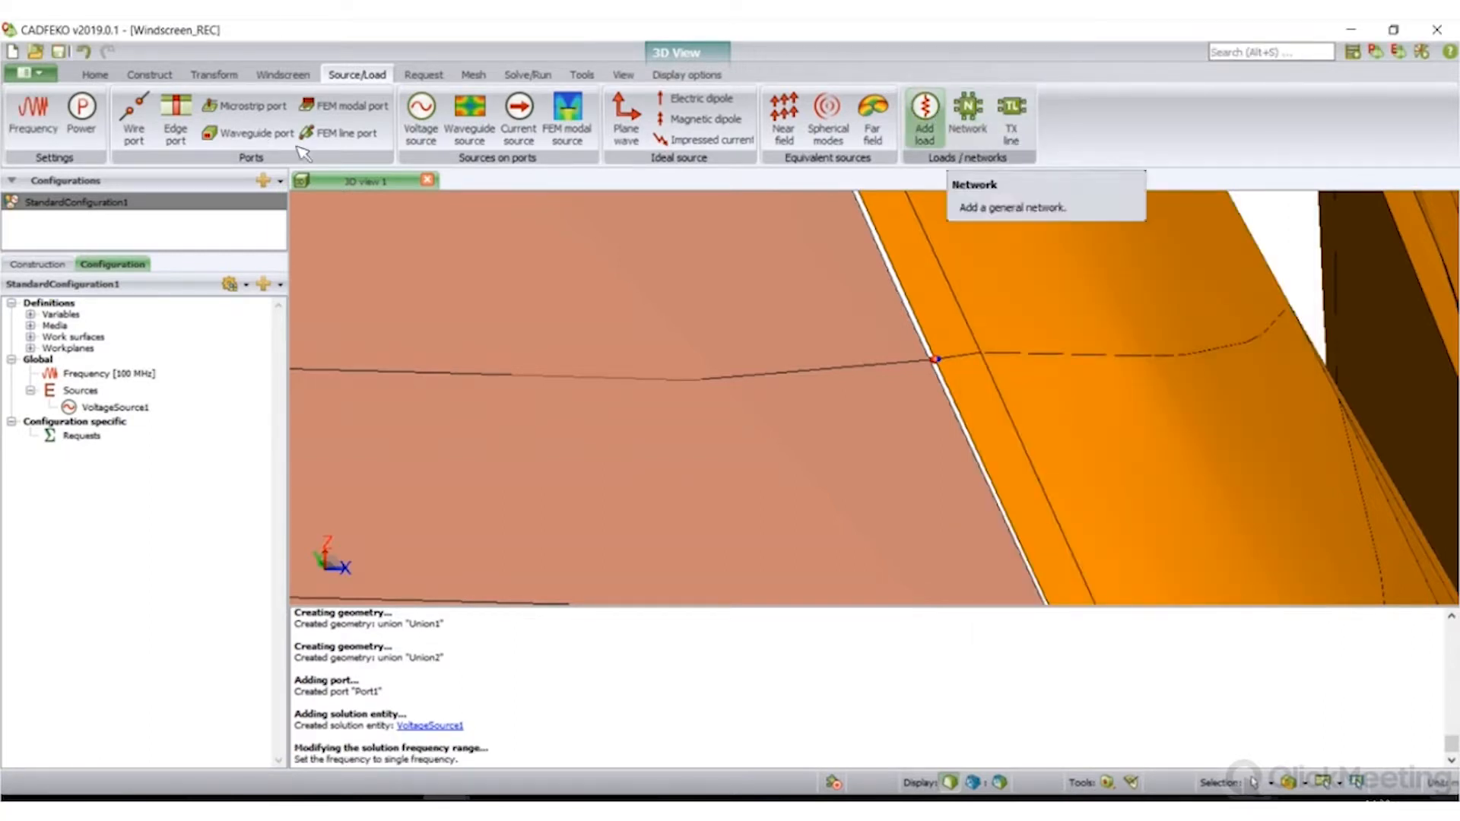
- Request a 3D pattern far field with the theta end angle set to 90 degrees and 5-degree increments
left_click(423, 76)
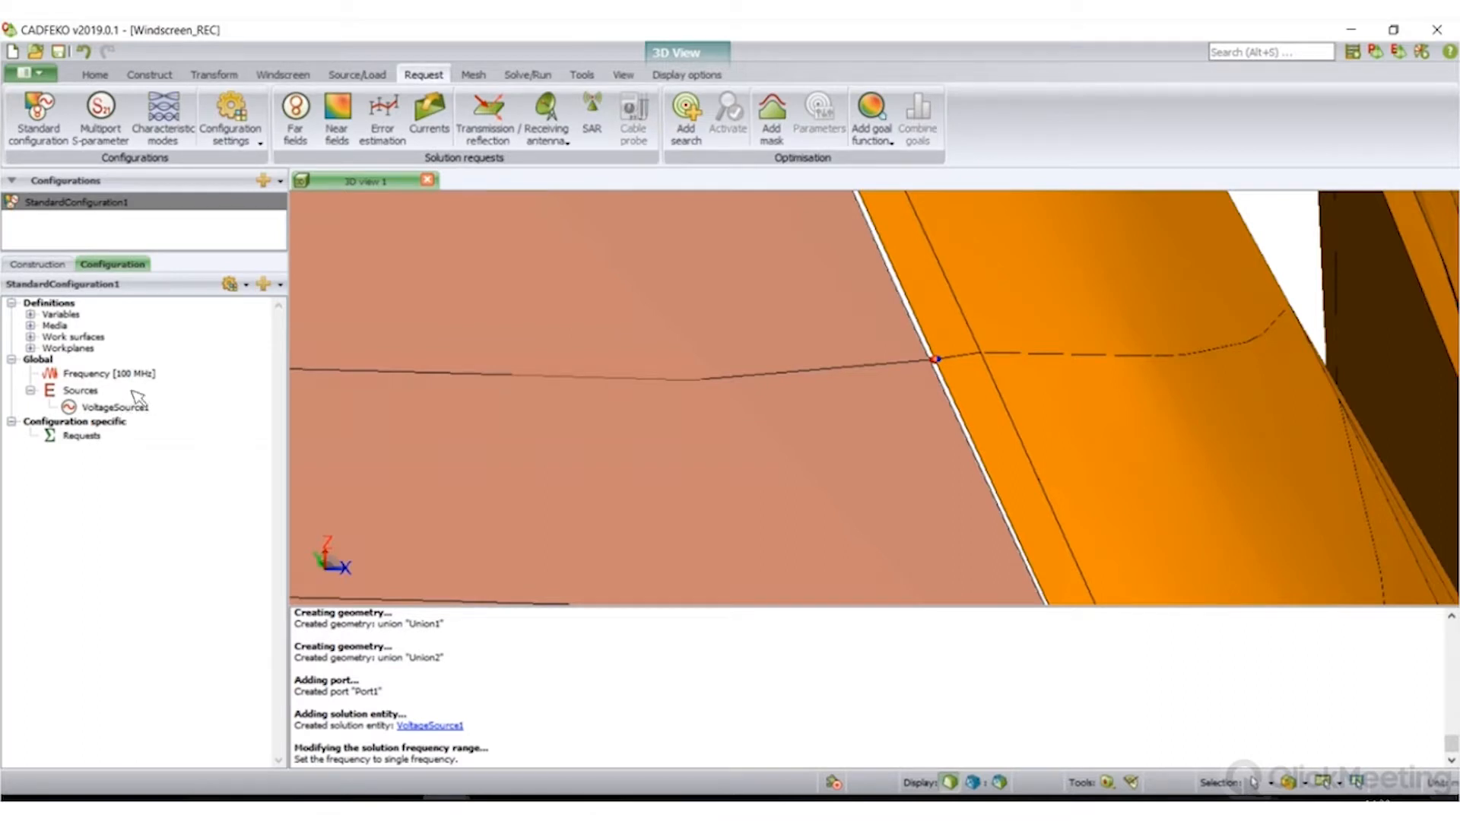
left_click(296, 133)
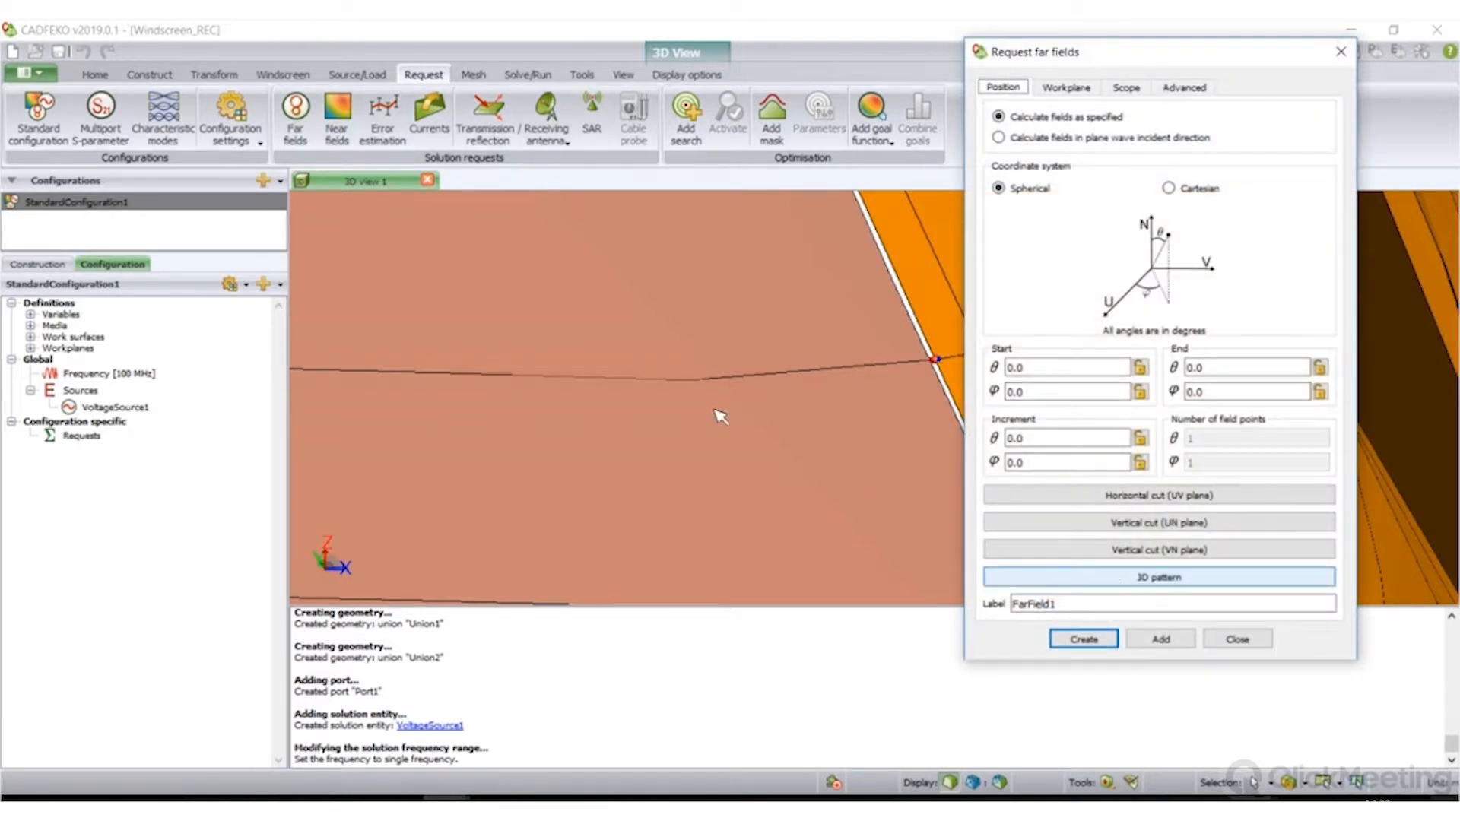
left_click_drag(646, 334, 639, 384)
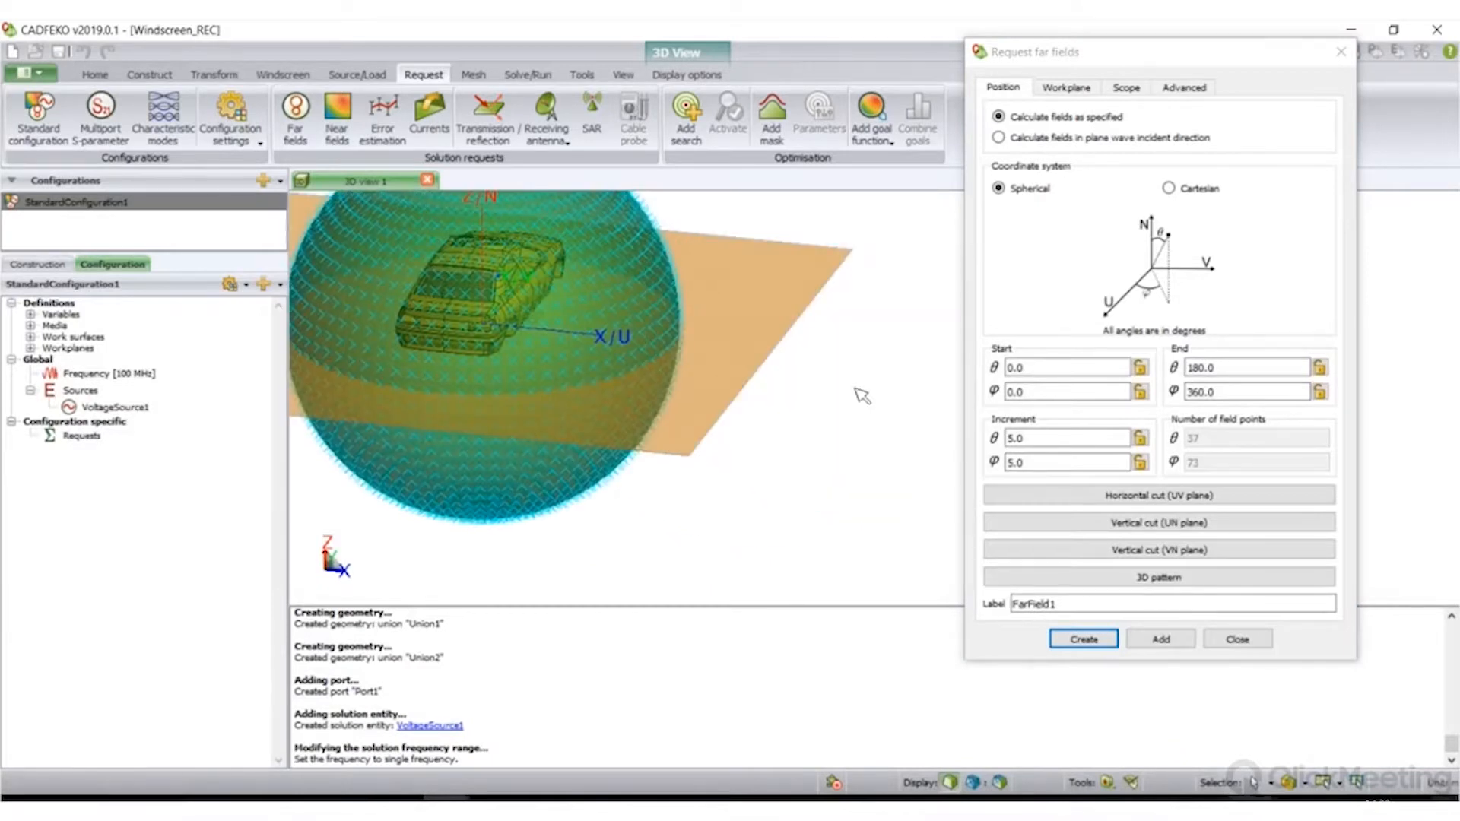
left_click(1156, 370)
type("90")
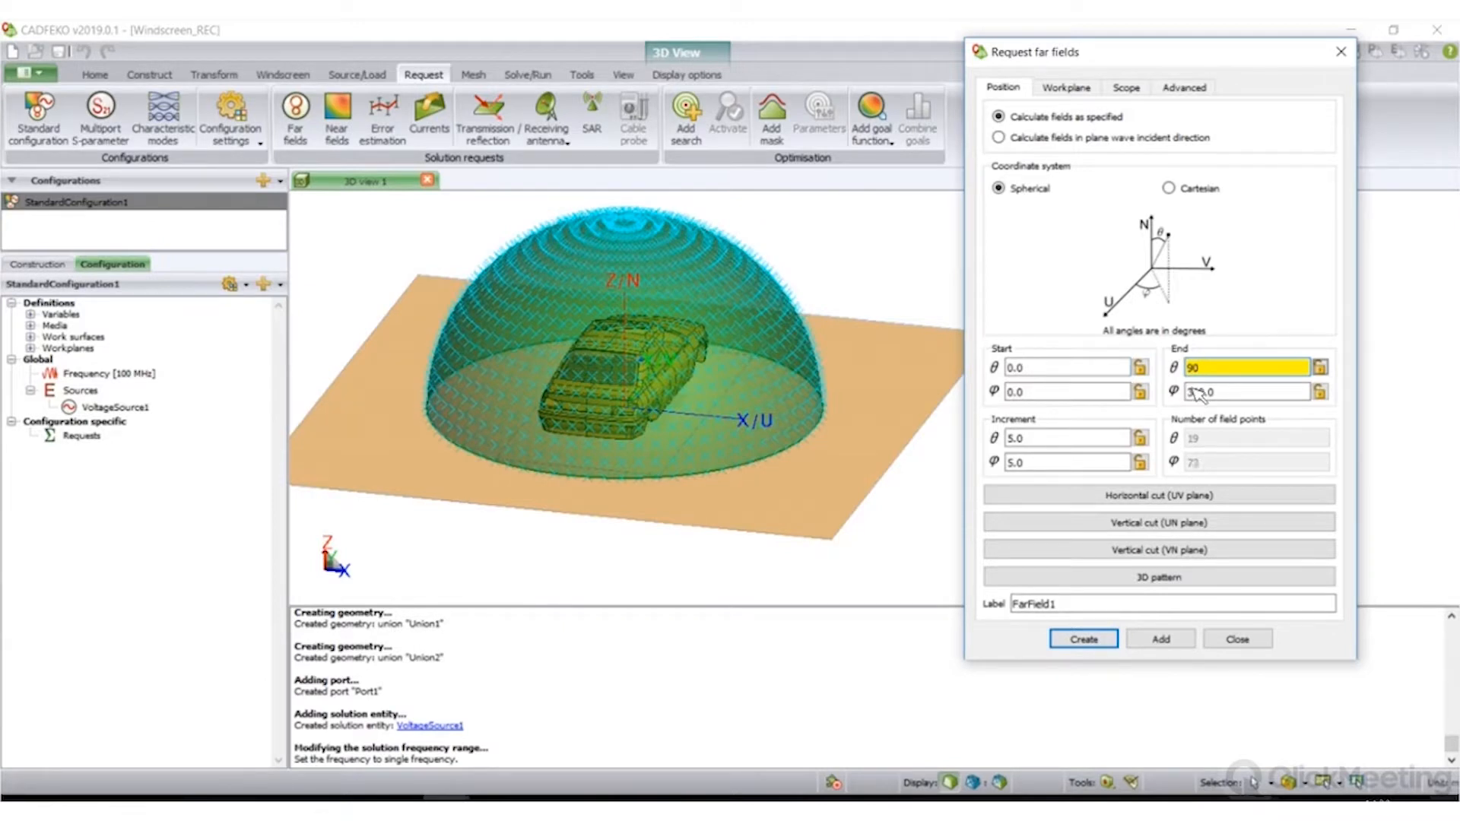
left_click(1087, 639)
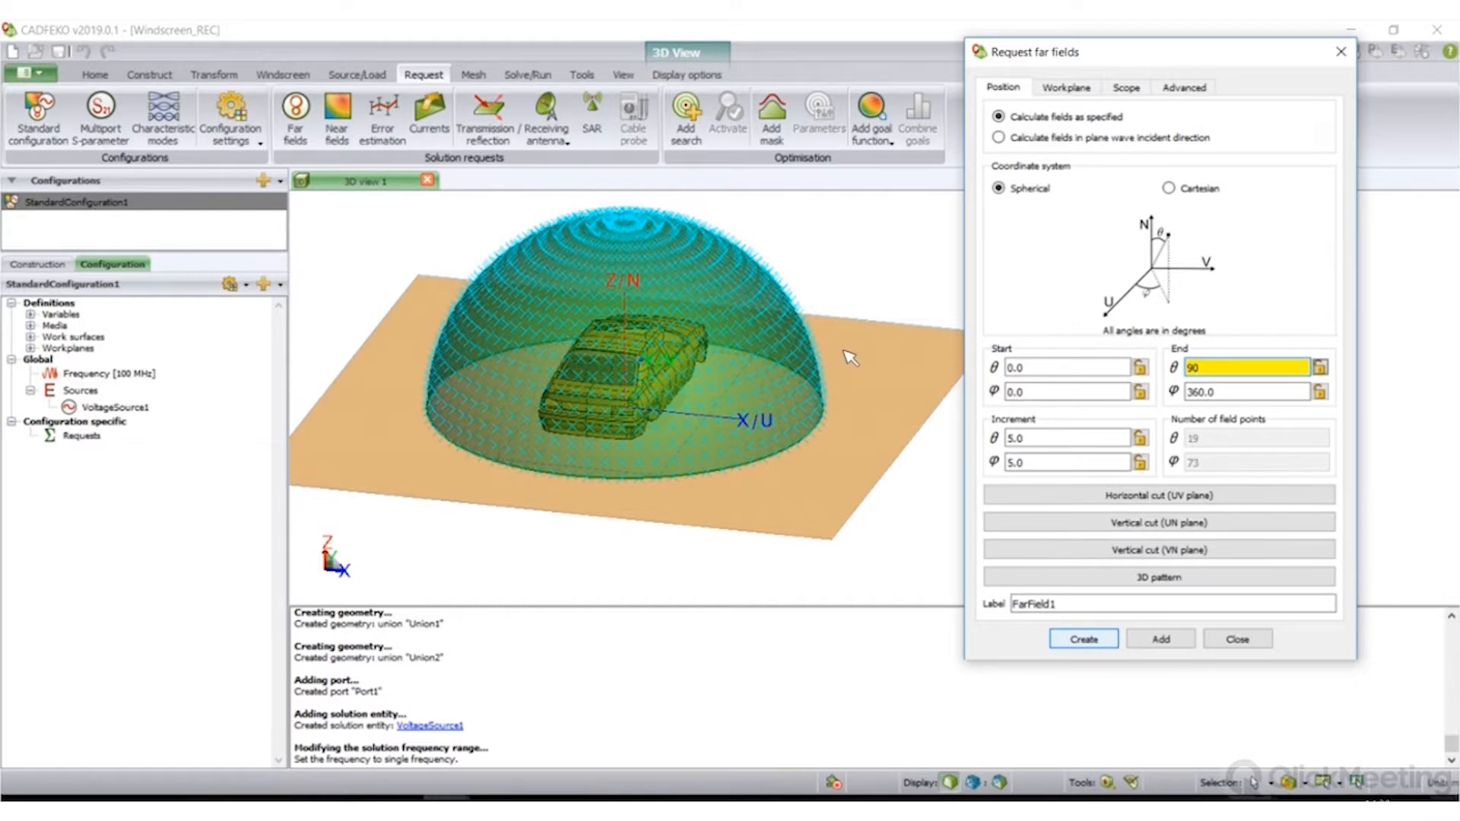
scroll(665, 334, "up", 4)
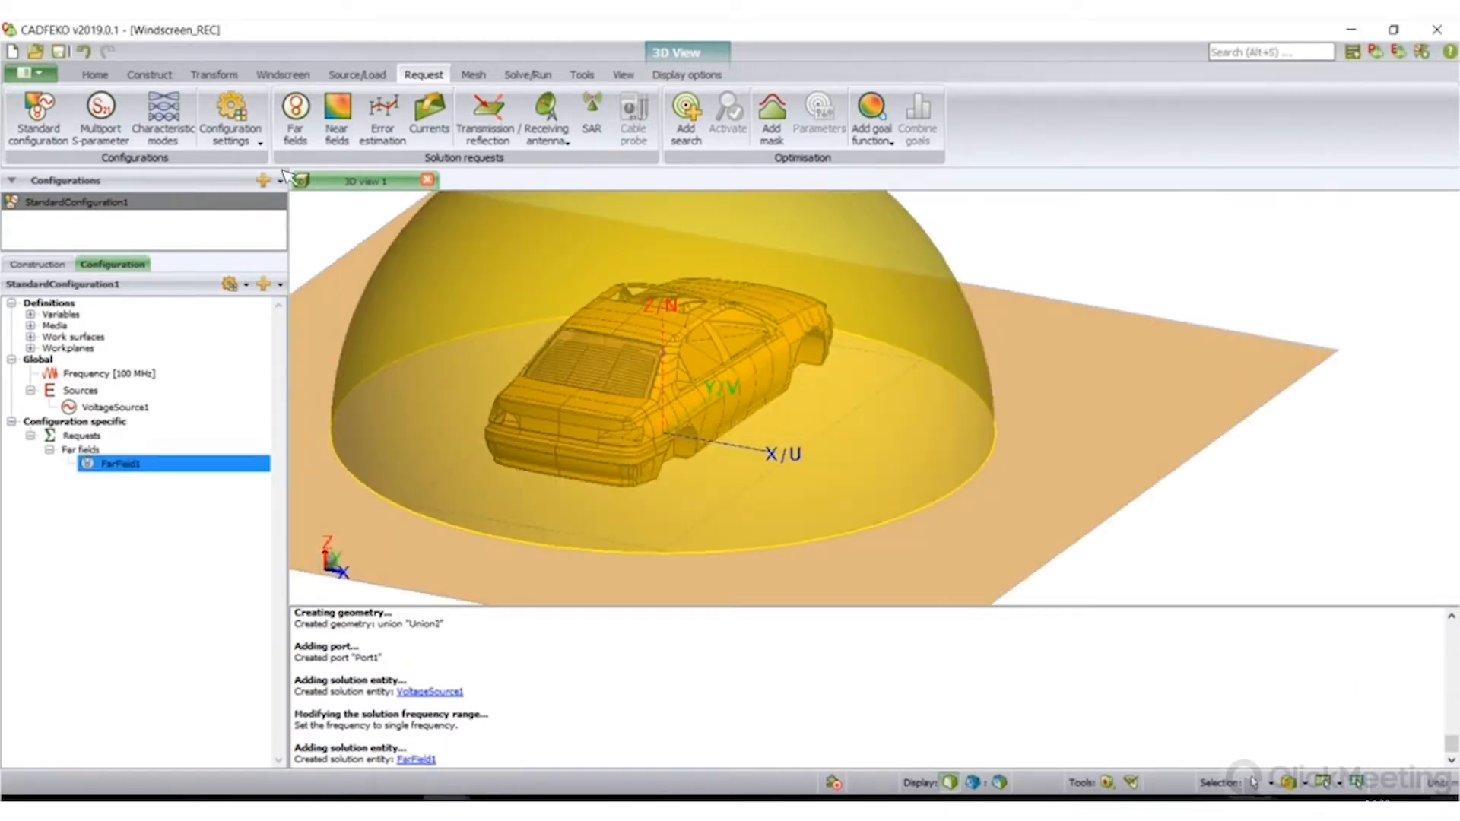
- Set the special solution method of all Union2 wires to Windscreen, using Windscreen1 with an Offset A of 0
left_click(458, 402)
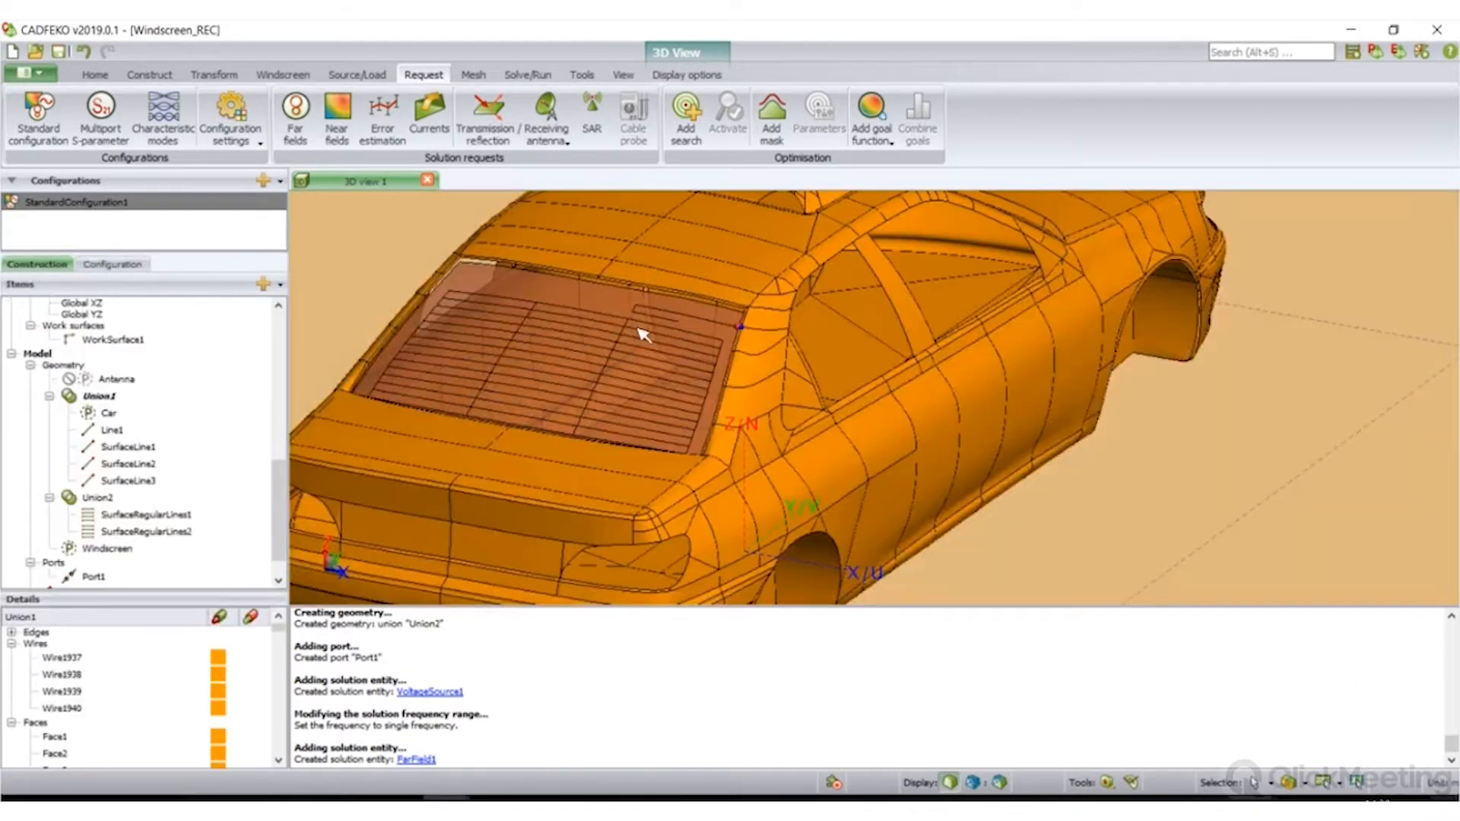
scroll(157, 447, "down", 1)
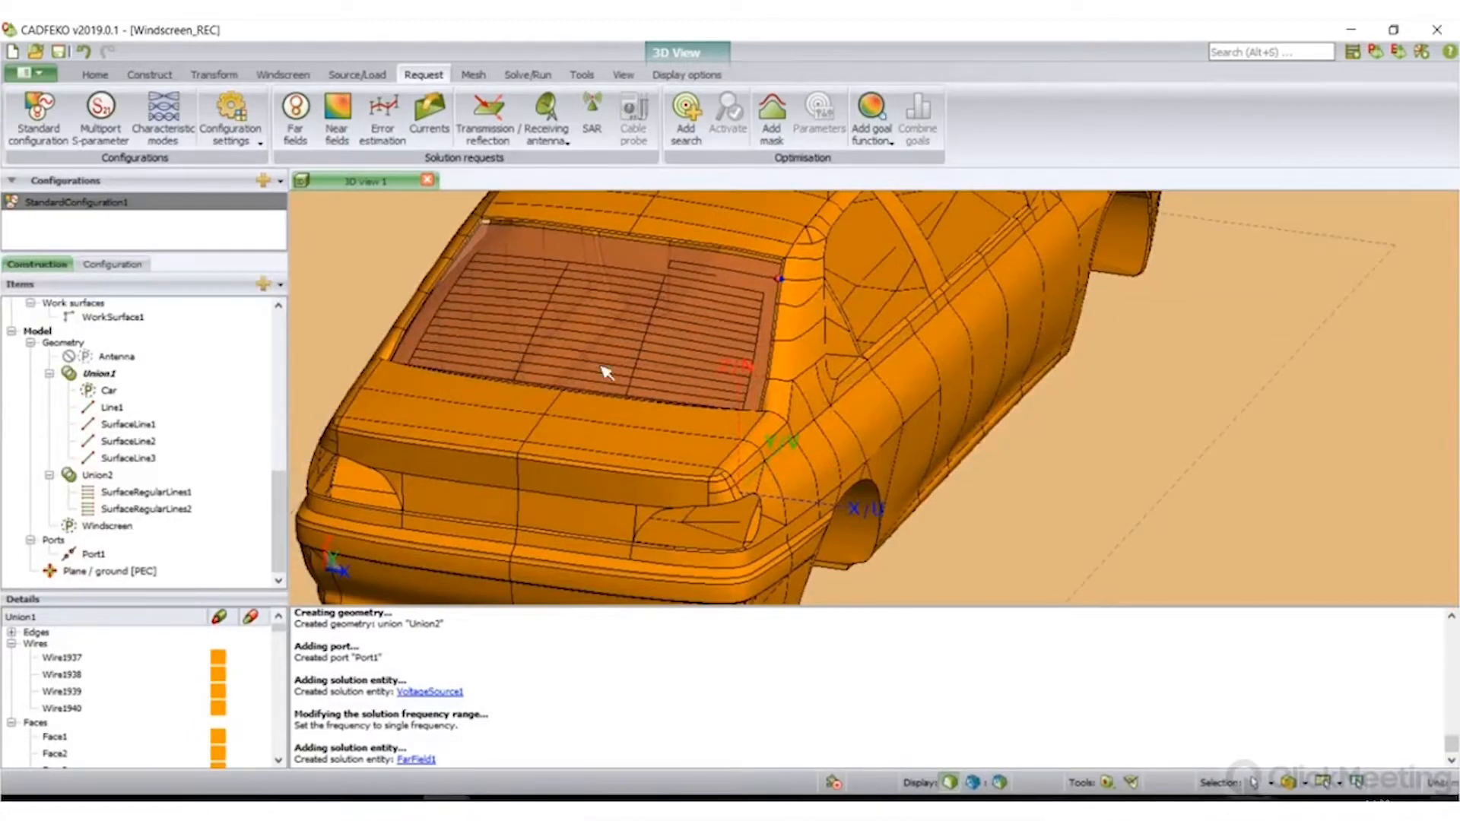
scroll(622, 312, "up", 1)
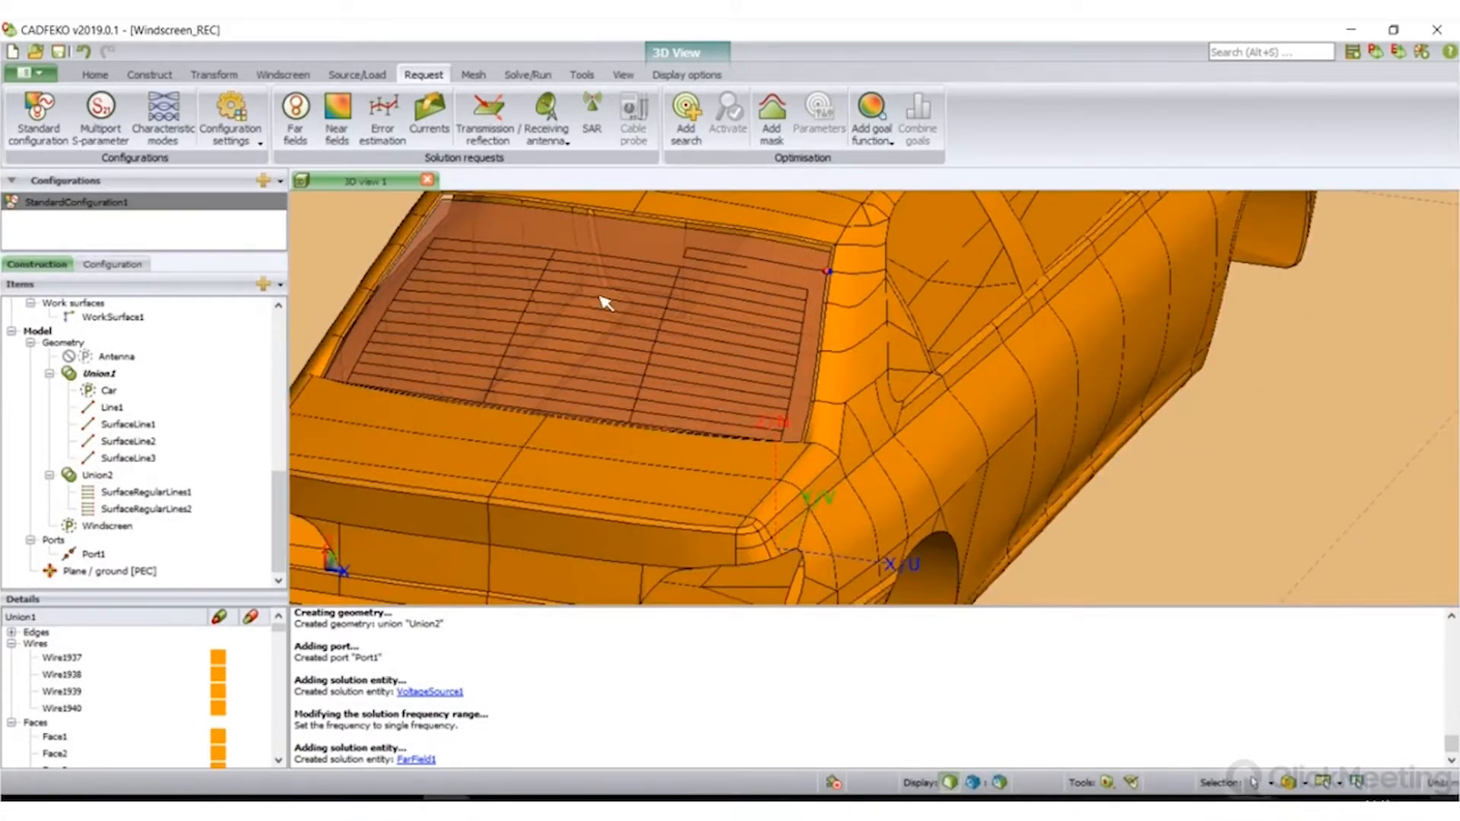
left_click(106, 477)
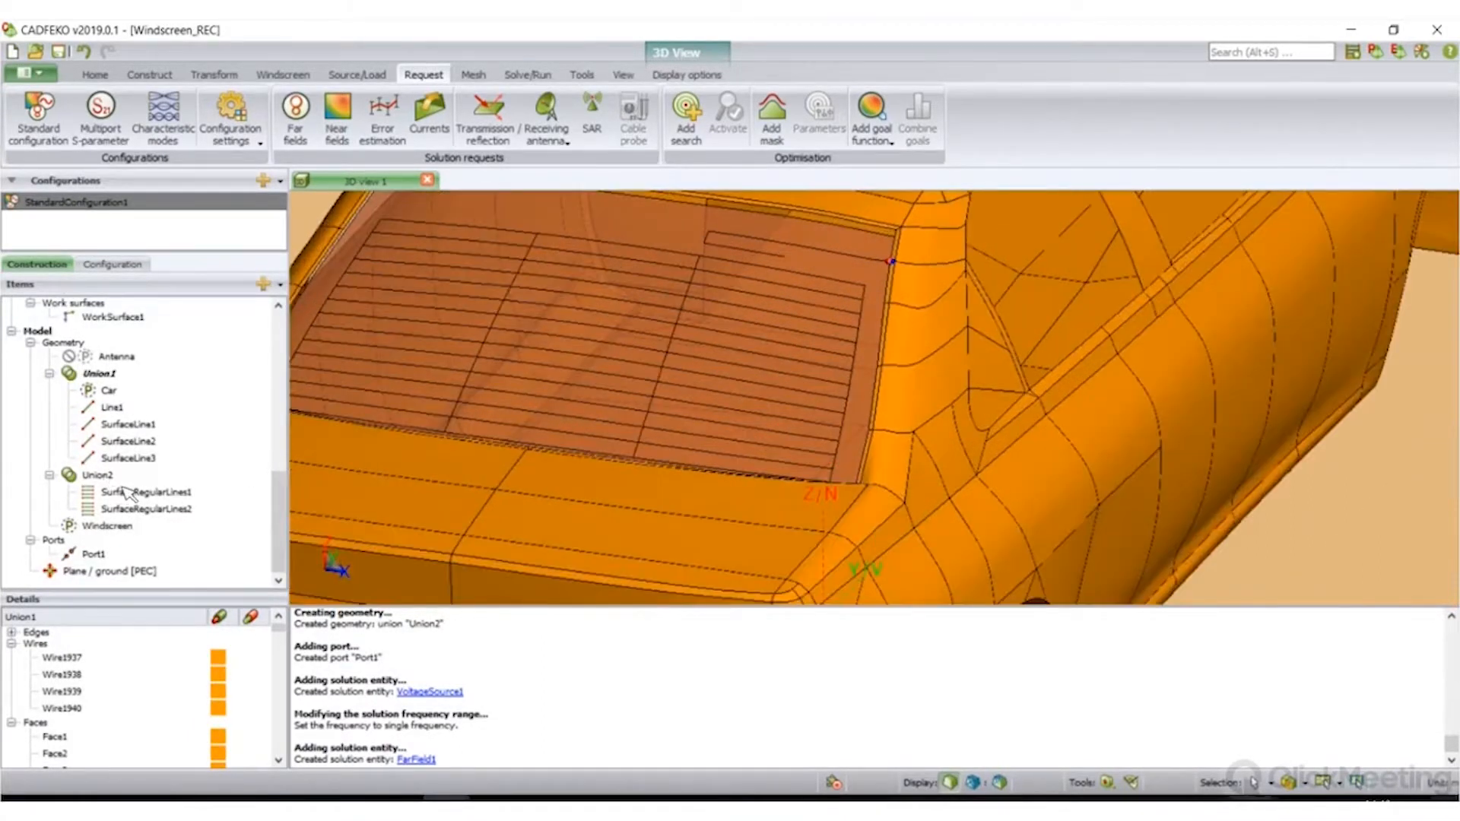
left_click(137, 509)
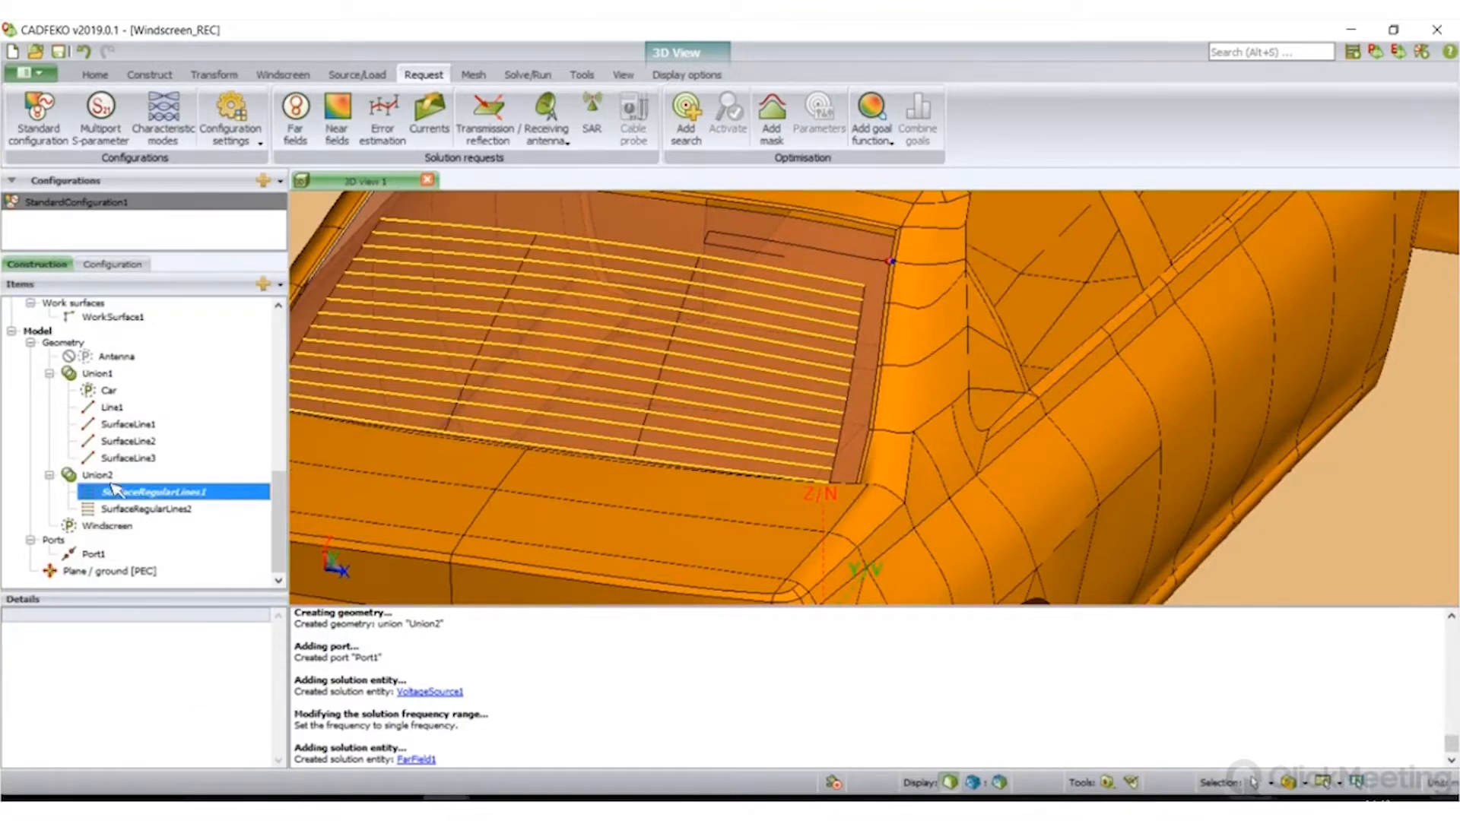
left_click(106, 491, "ctrl")
left_click(101, 475)
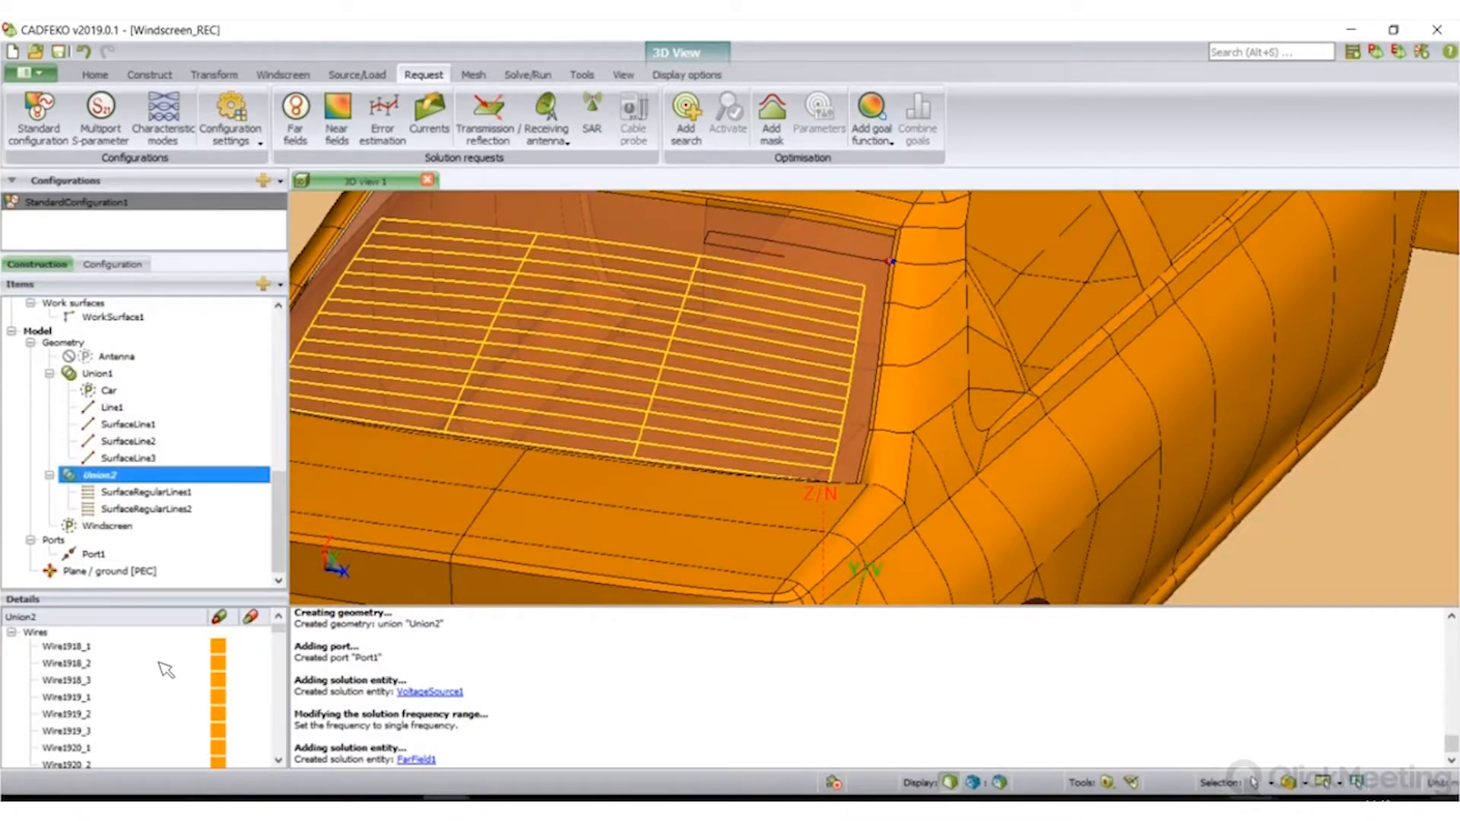
left_click(158, 651)
scroll(162, 679, "down", 10)
scroll(152, 696, "down", 10)
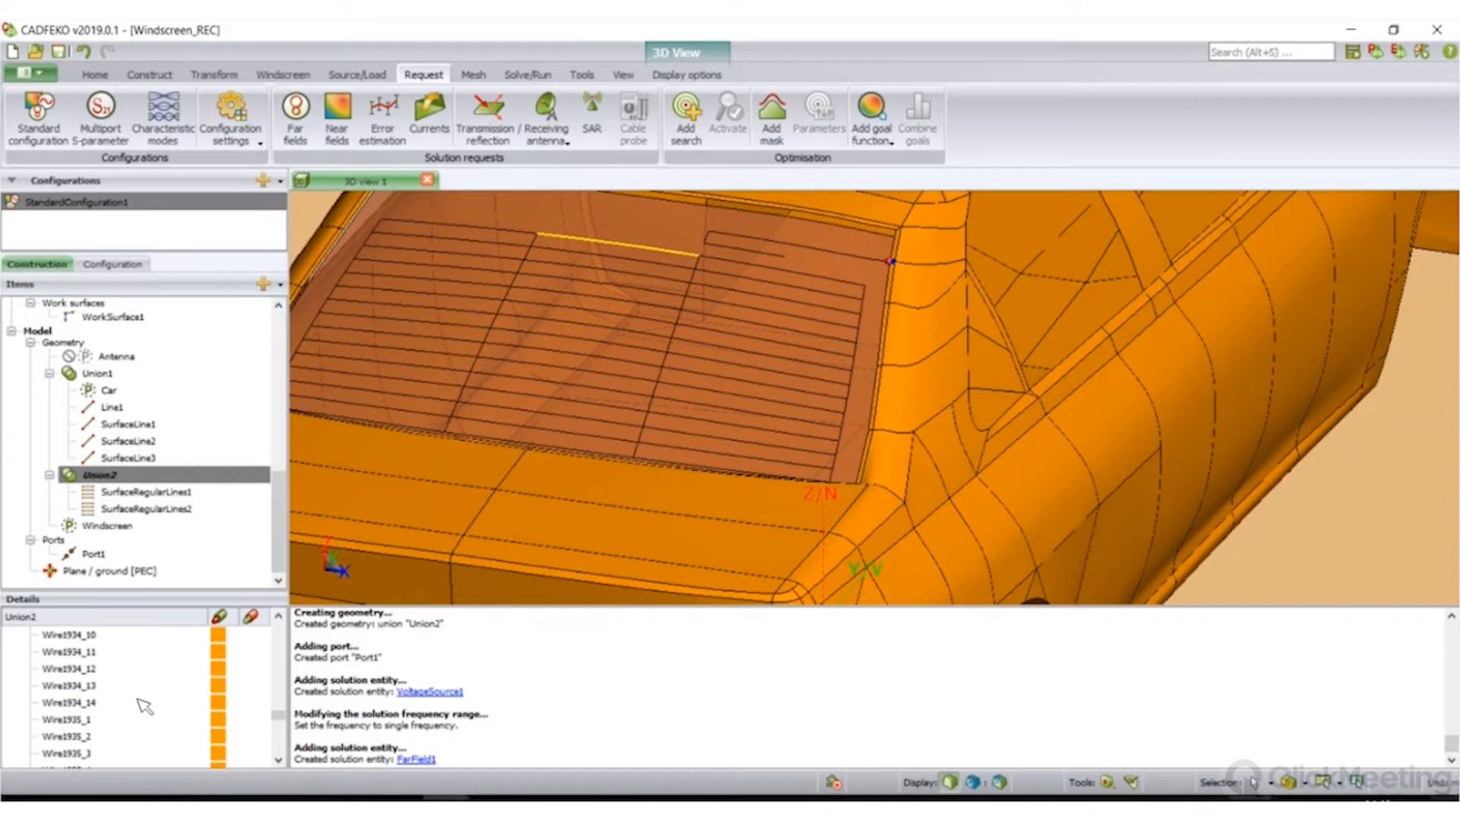
key("ctrl+a")
right_click(145, 698)
left_click(175, 678)
left_click(1127, 87)
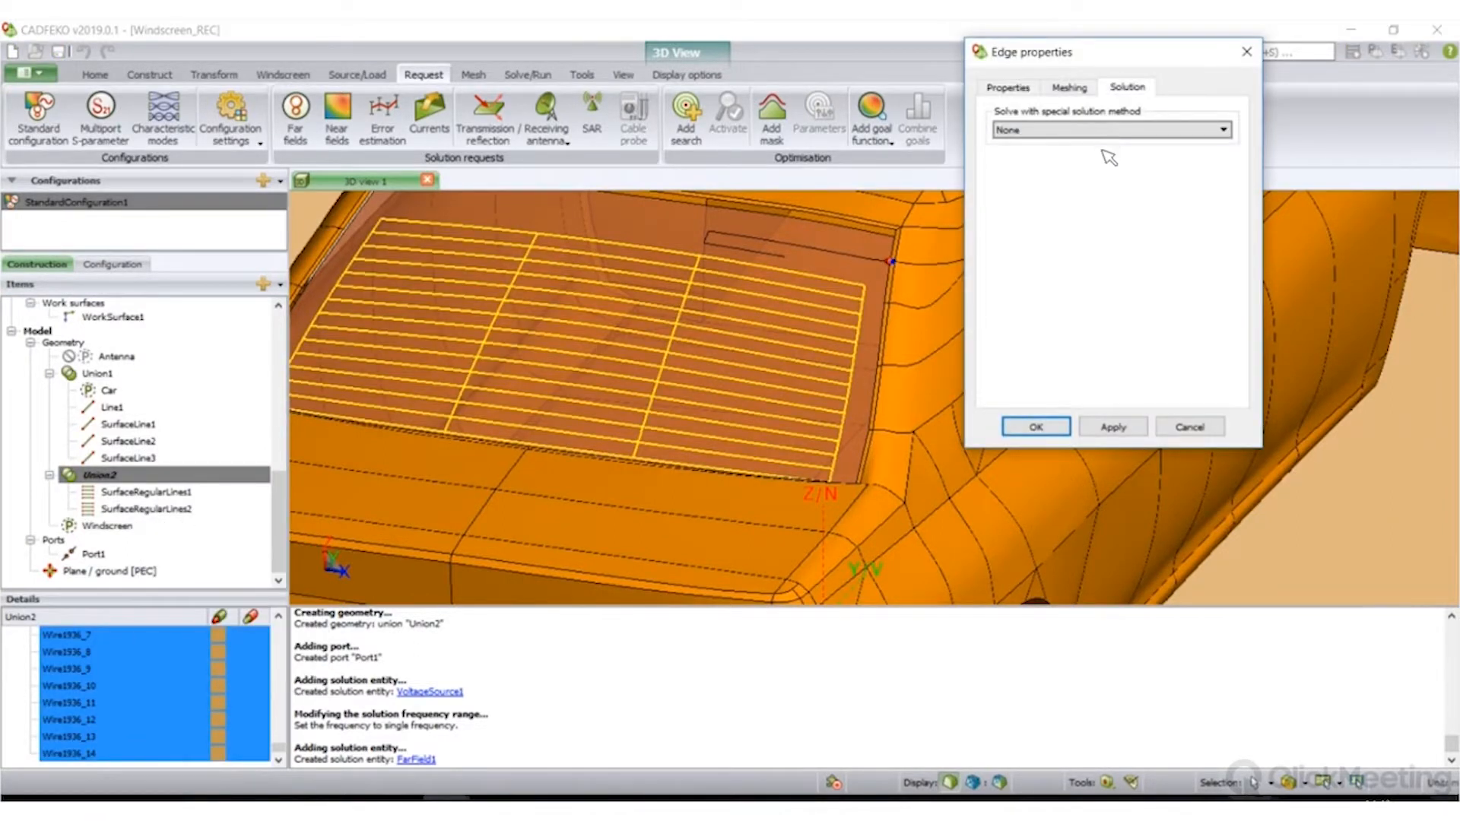
left_click(1110, 129)
left_click(1109, 155)
left_click(1133, 202)
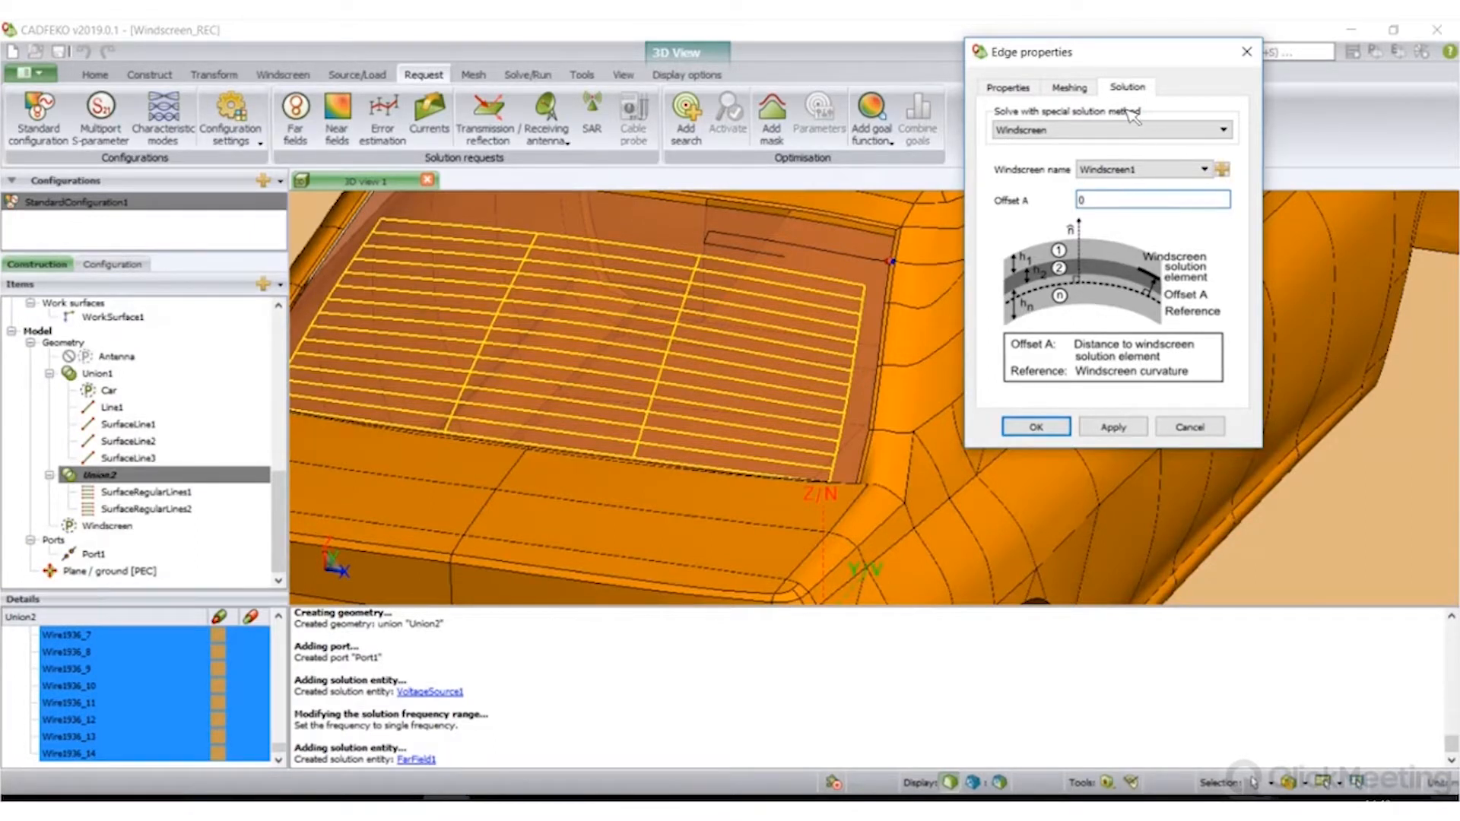
left_click(1035, 427)
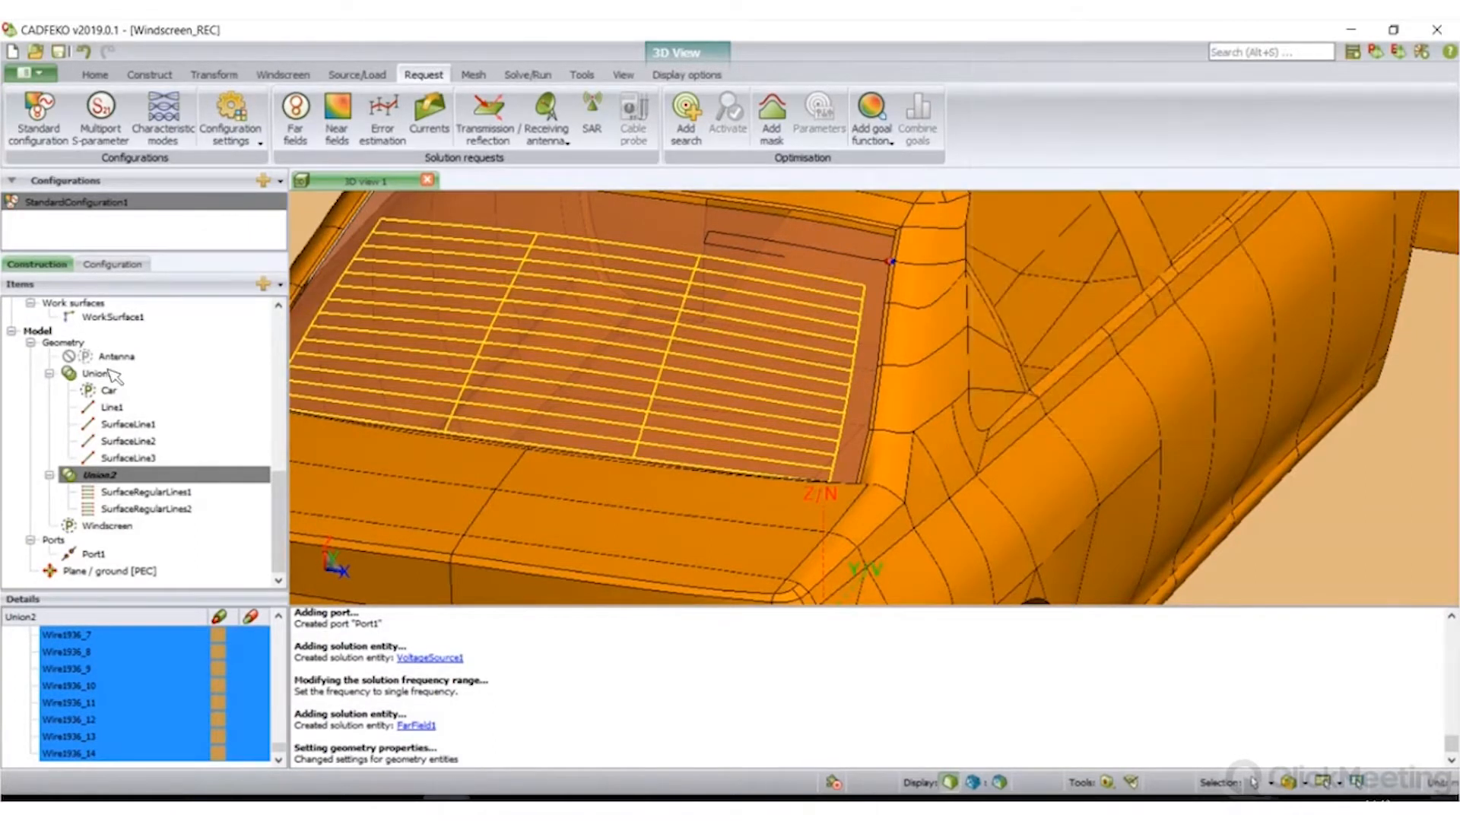
- Inspect the Union1 antenna wires beside the port and the Windscreen part in the 3D view
left_click(810, 228)
scroll(853, 289, "up", 2)
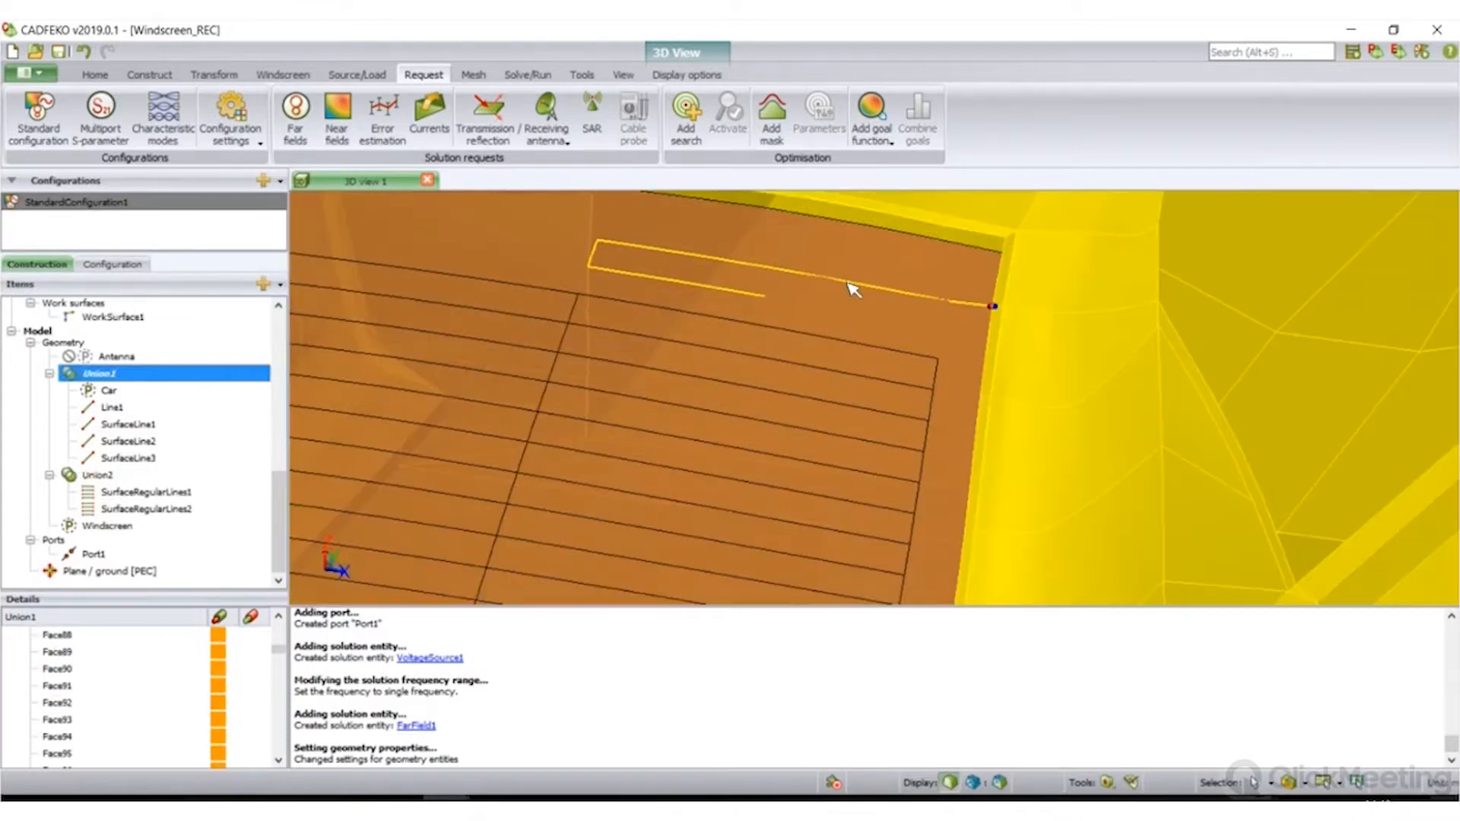
left_click(786, 270)
left_click(725, 291)
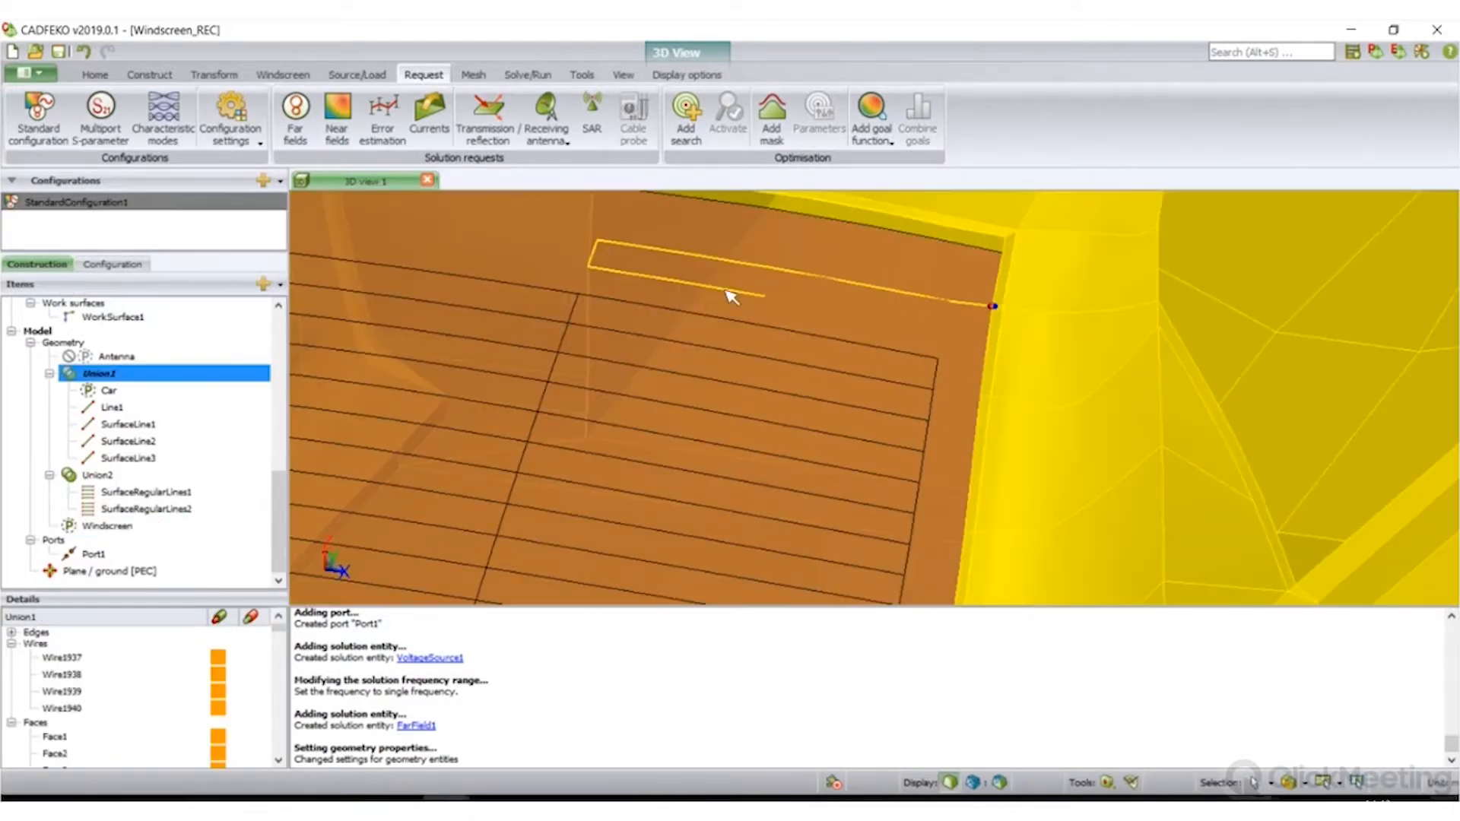
scroll(802, 300, "up", 3)
scroll(626, 326, "down", 5)
left_click(164, 525)
scroll(806, 346, "down", 4)
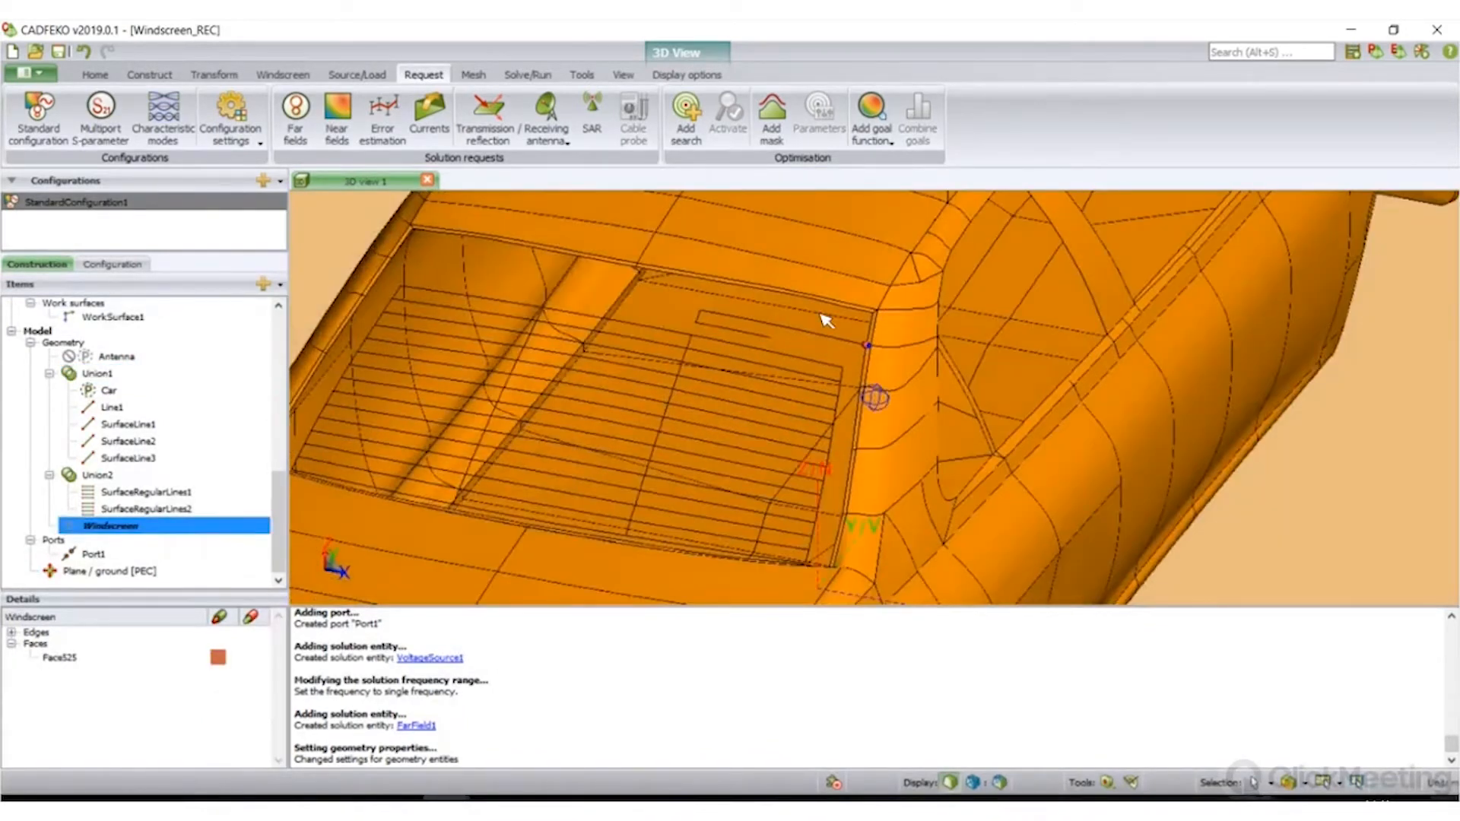
scroll(820, 314, "up", 4)
- Set the special solution method of Wire1937, Wire1938 and Wire1939 in Union1 to Windscreen, using Windscreen1 with an Offset A of 0
left_click(821, 314)
left_click(821, 314)
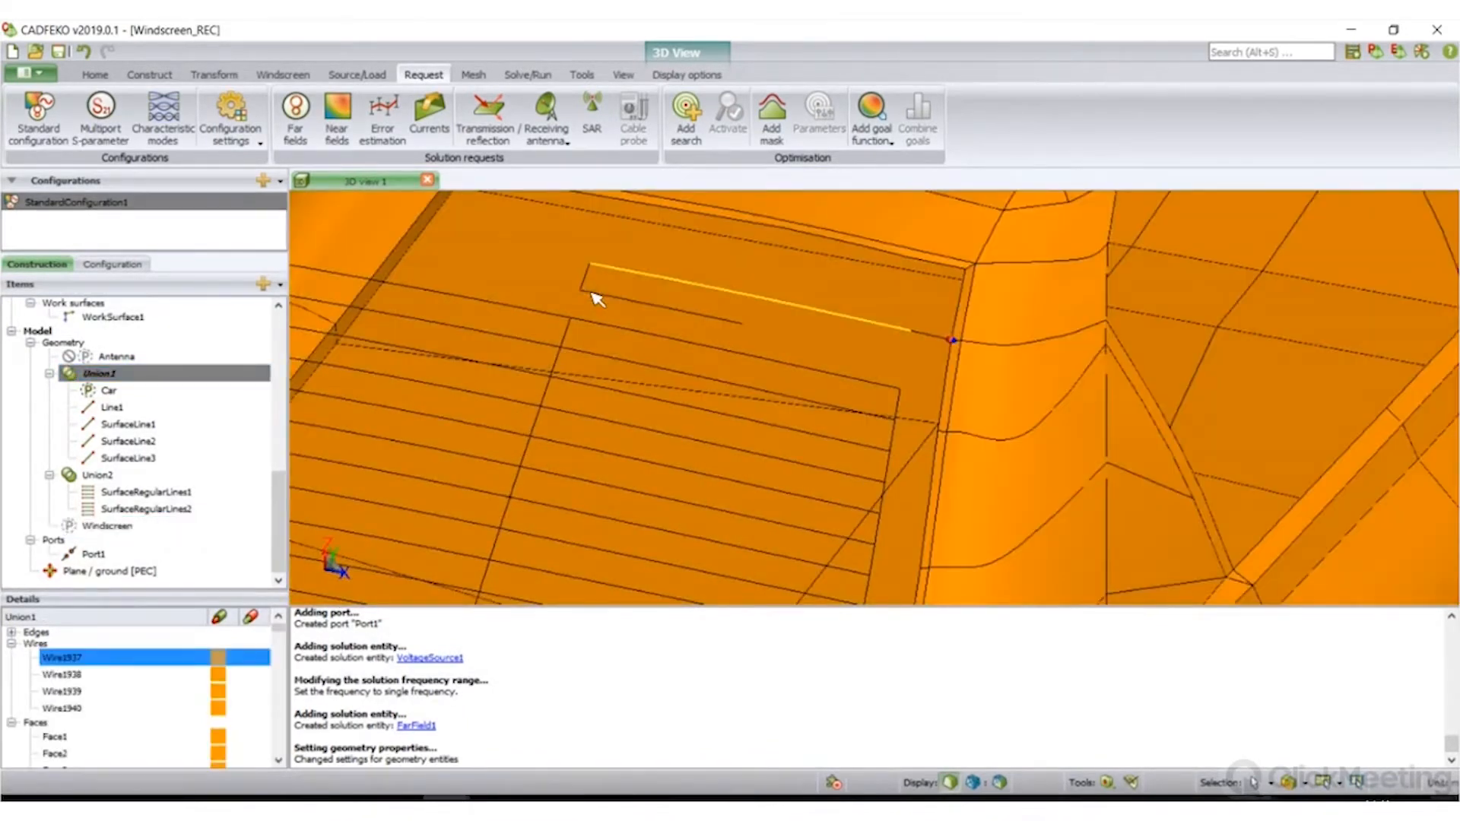
left_click(182, 674, "ctrl")
left_click(183, 691, "ctrl")
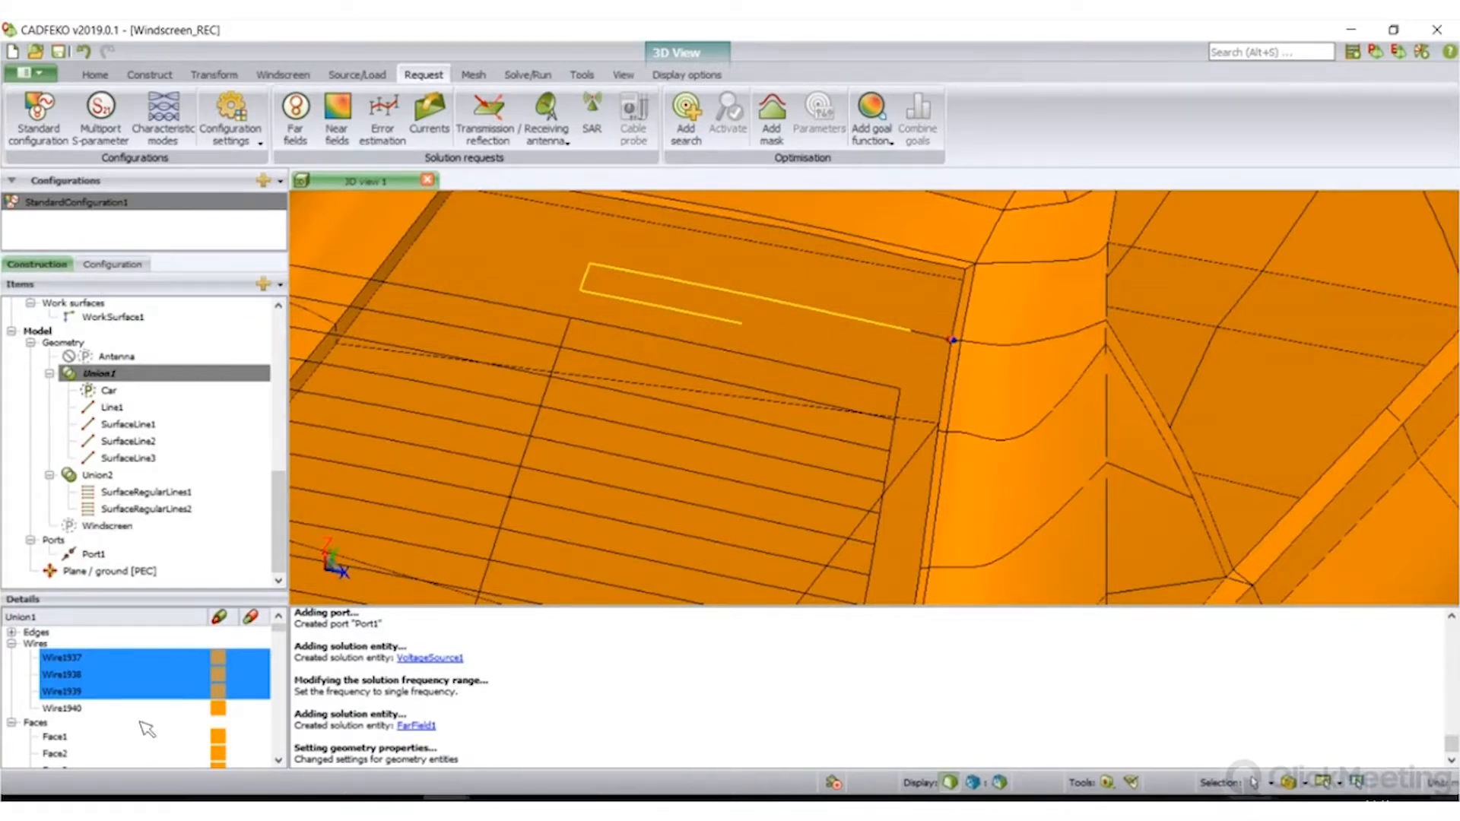
right_click(135, 693)
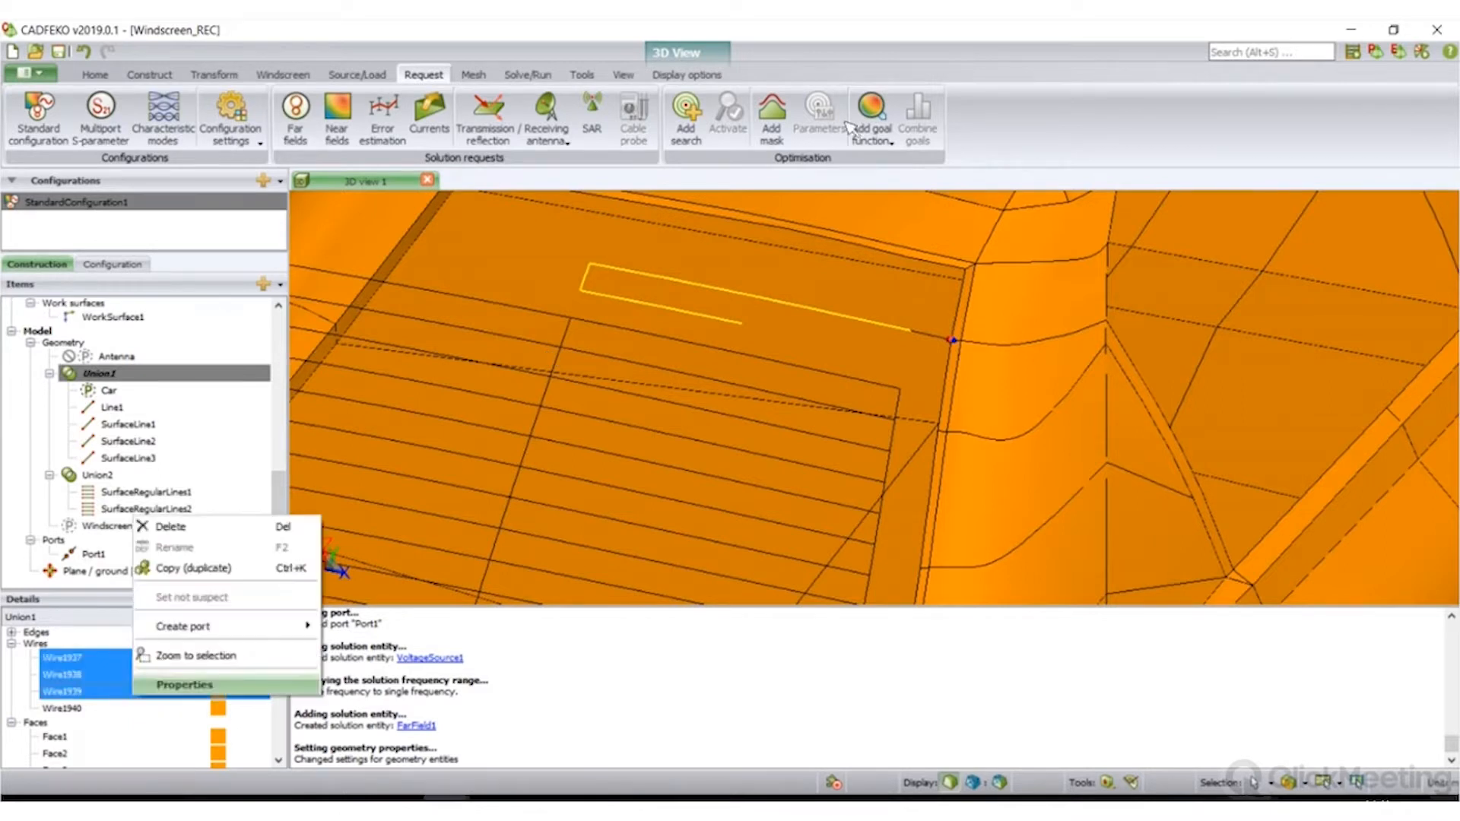
left_click(293, 682)
left_click(1114, 90)
left_click(1085, 131)
left_click(1068, 157)
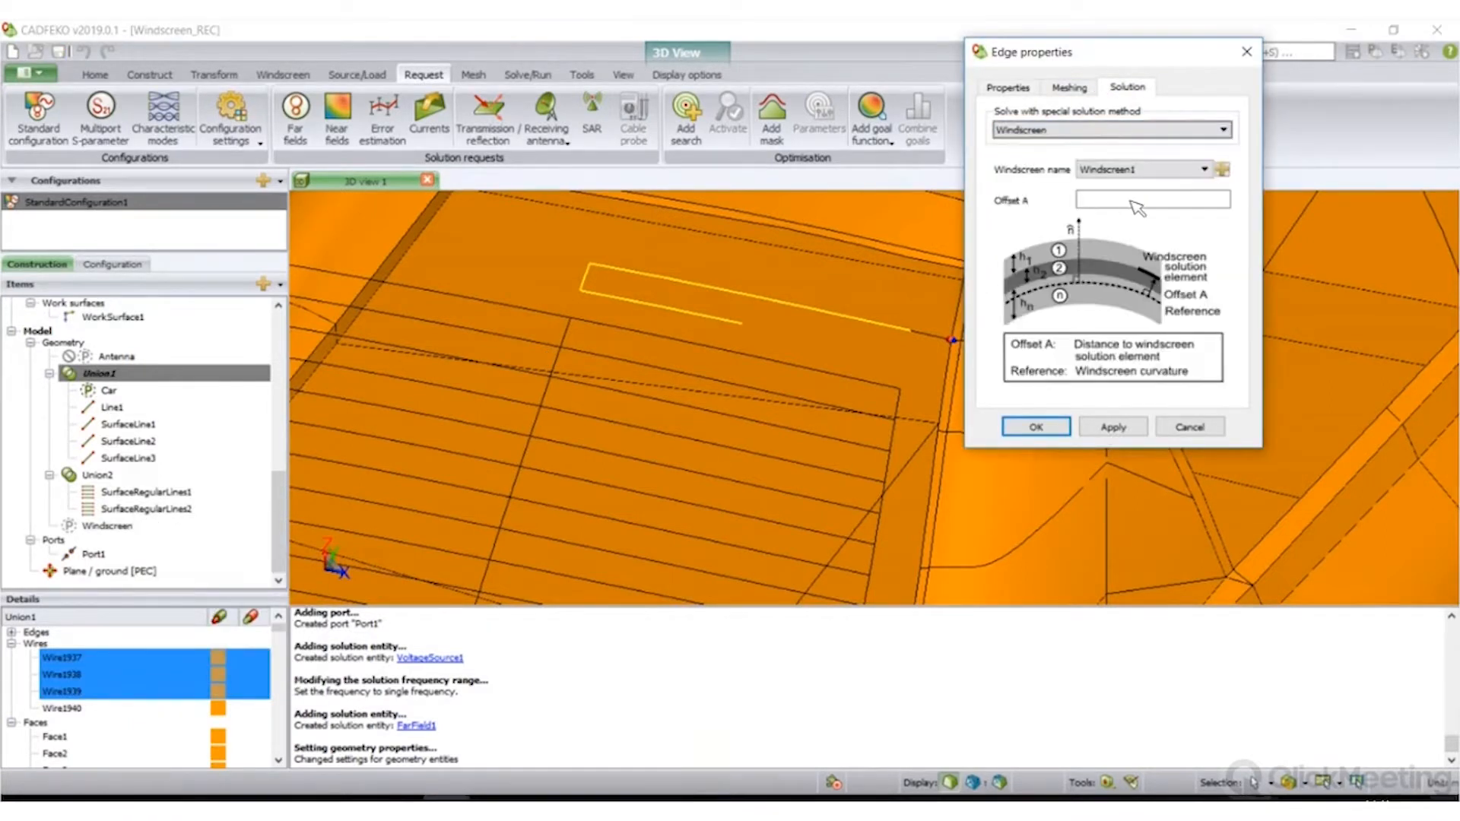
left_click(1125, 199)
type("0")
left_click(1092, 130)
left_click(1092, 129)
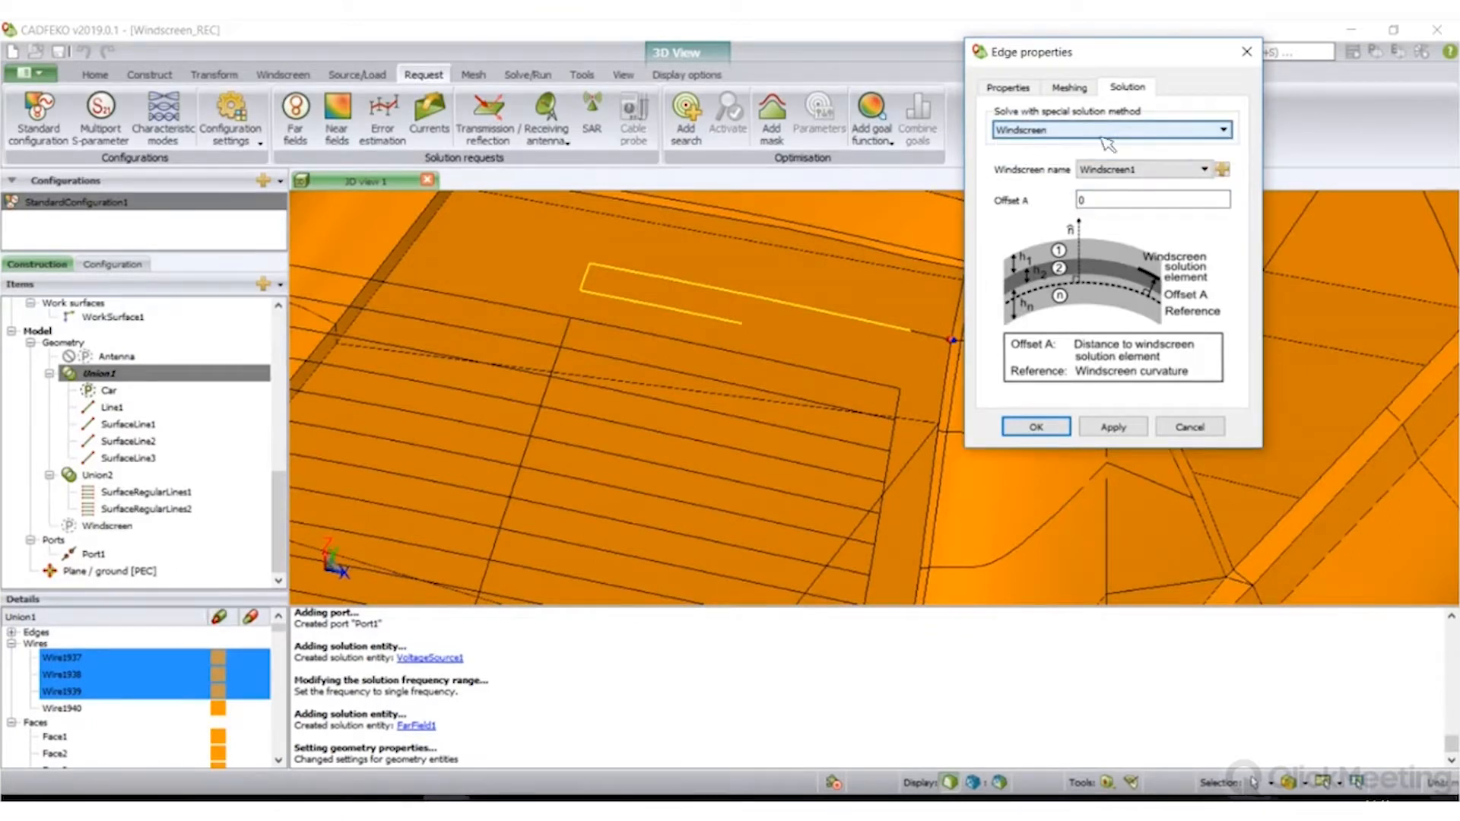
left_click(1035, 426)
- Examine the Windscreen surface and how the heating grid and antenna wires lie on it in the rear window
left_click(126, 509)
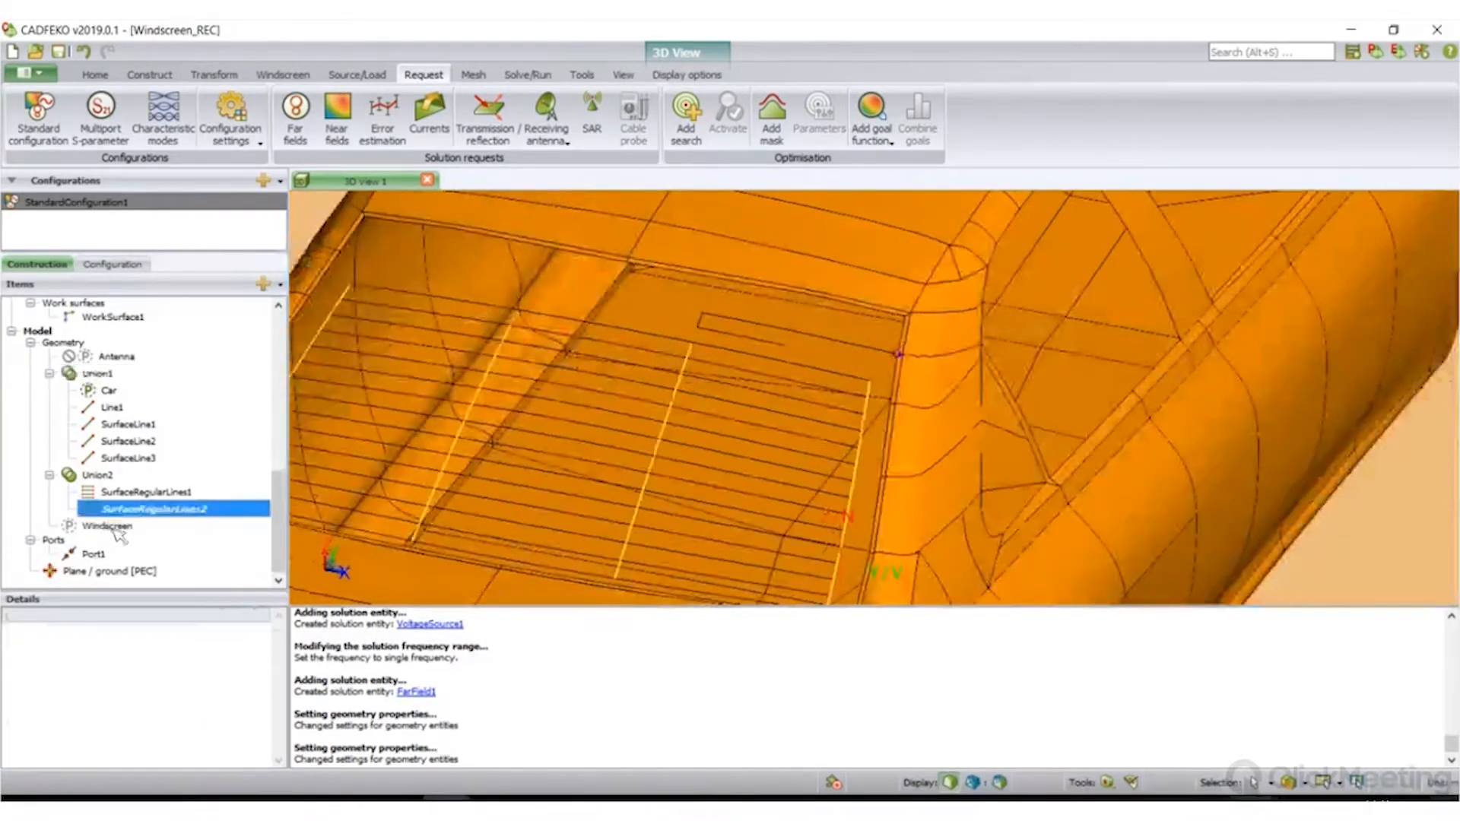
left_click(114, 526)
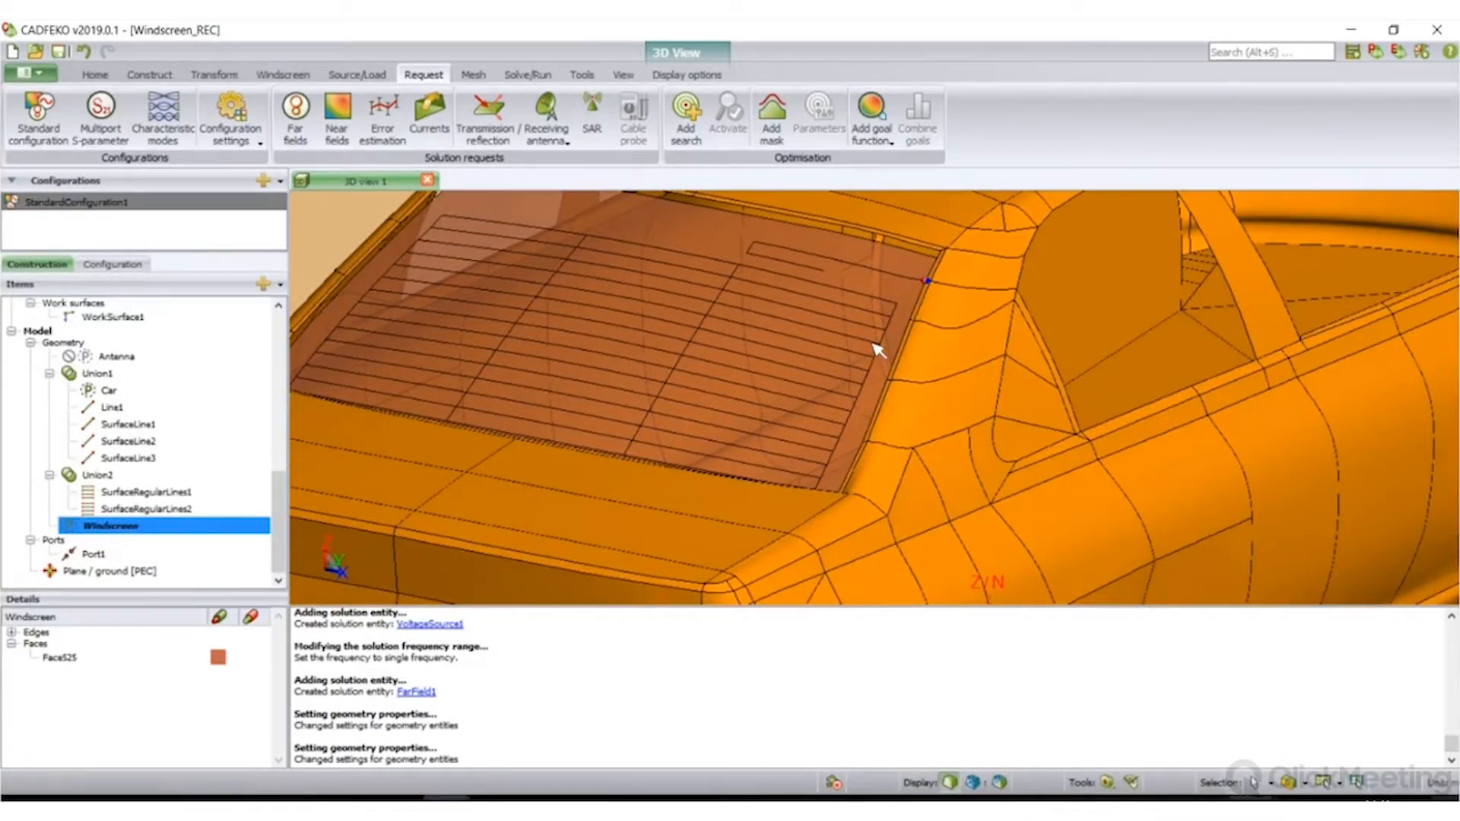
scroll(878, 350, "up", 6)
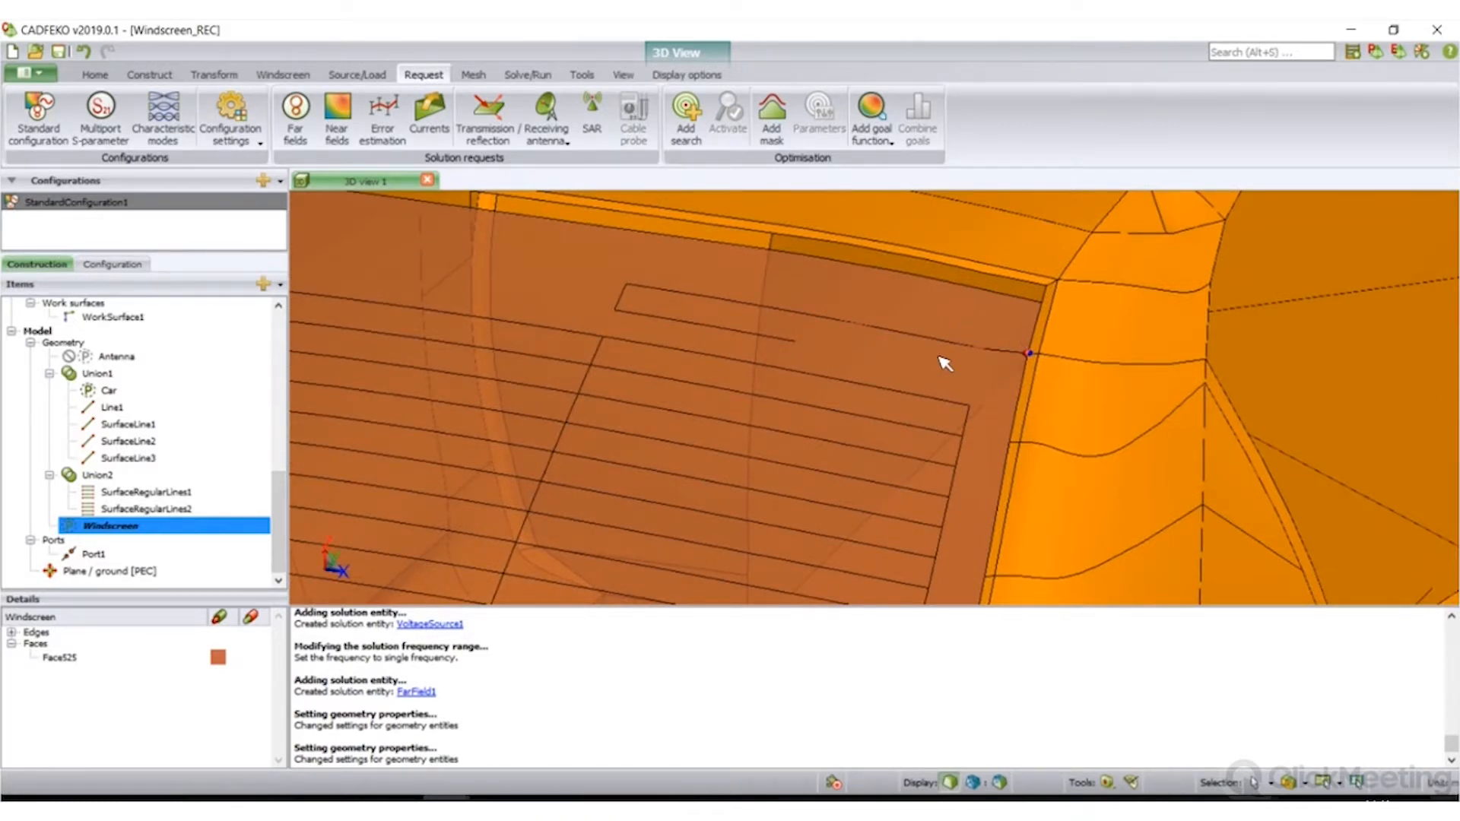
scroll(945, 361, "down", 3)
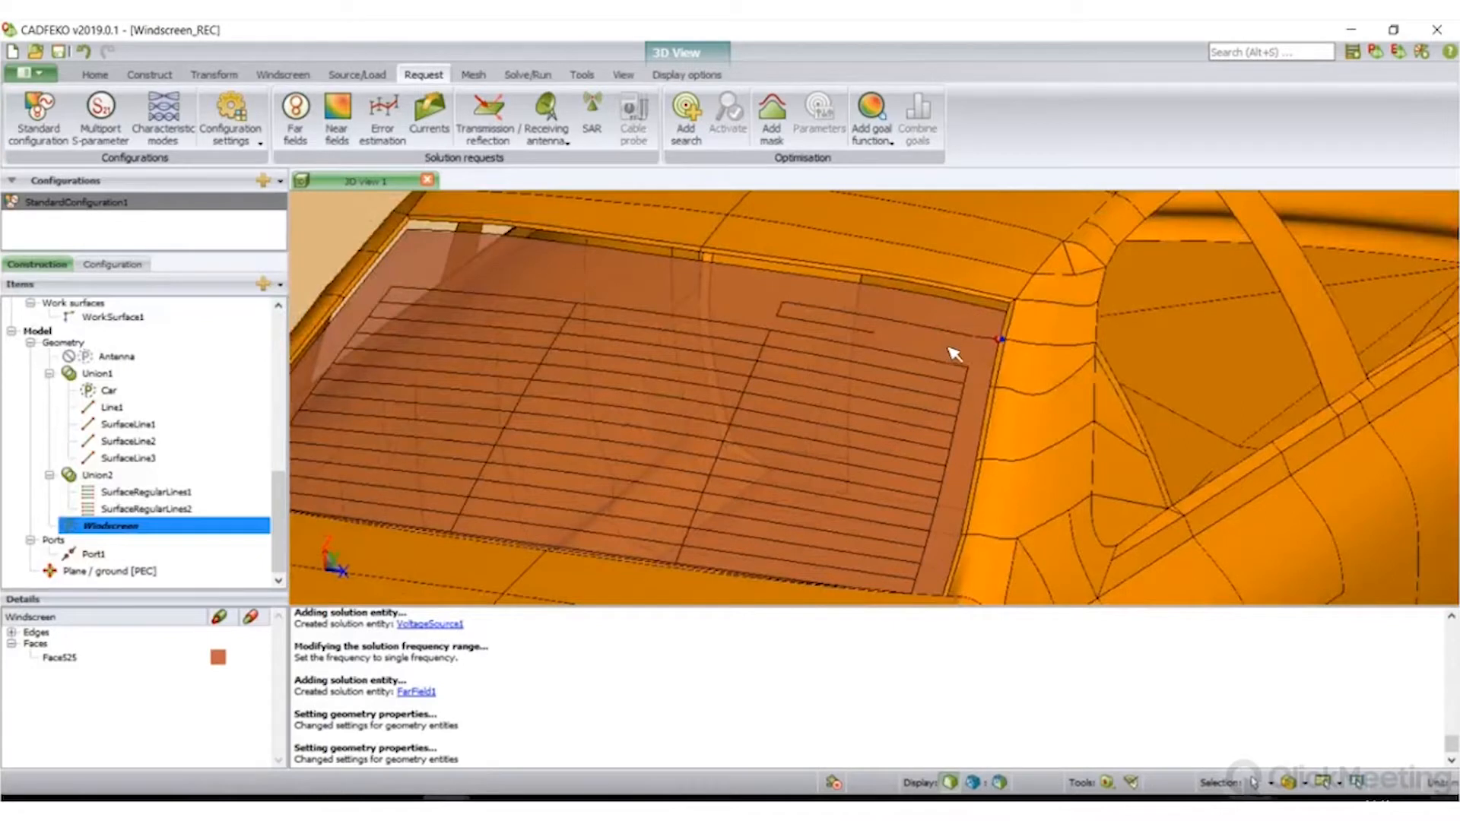
scroll(973, 342, "down", 3)
scroll(970, 331, "up", 3)
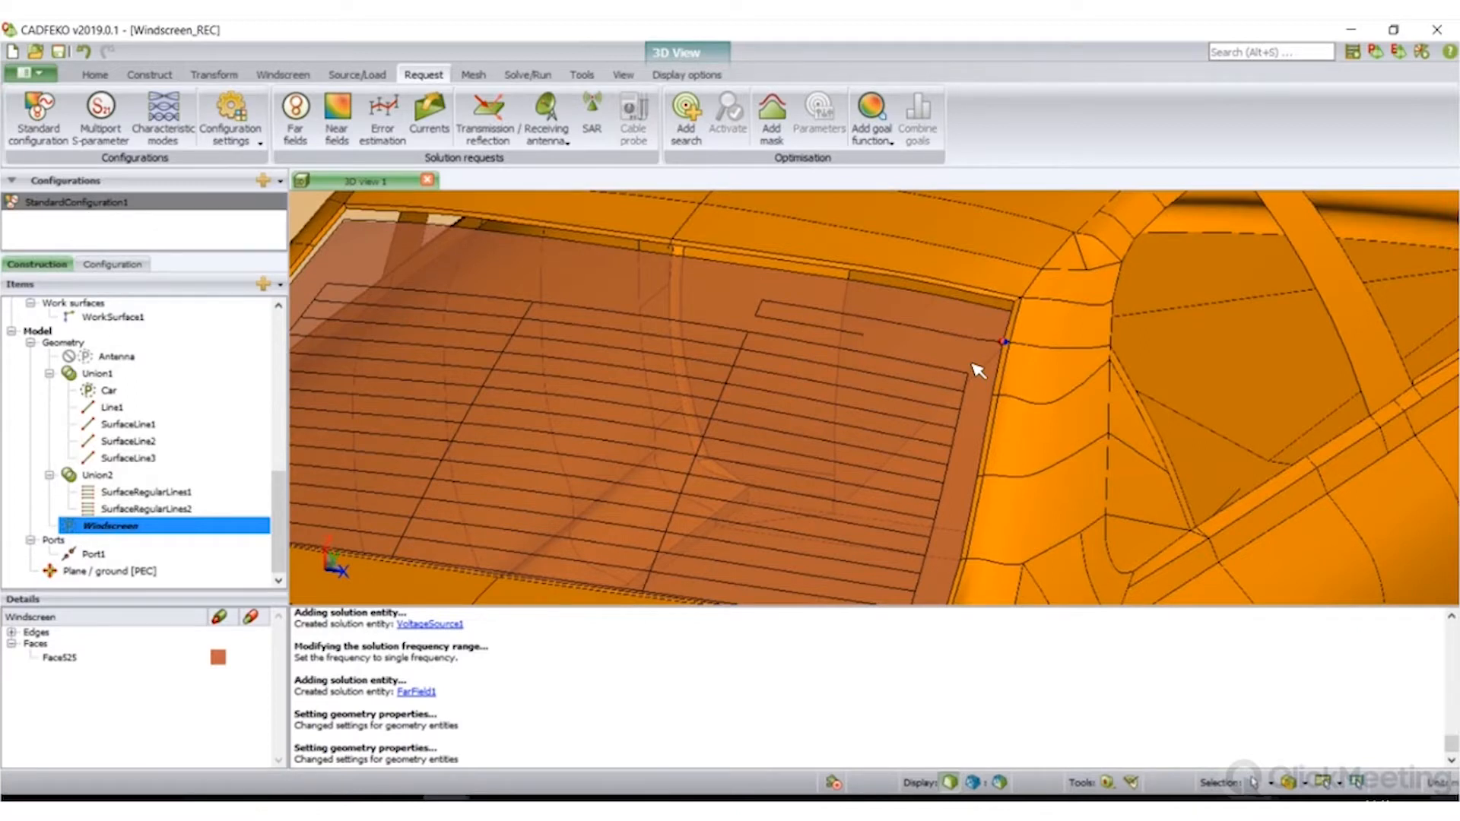
scroll(977, 369, "down", 1)
scroll(874, 383, "up", 2)
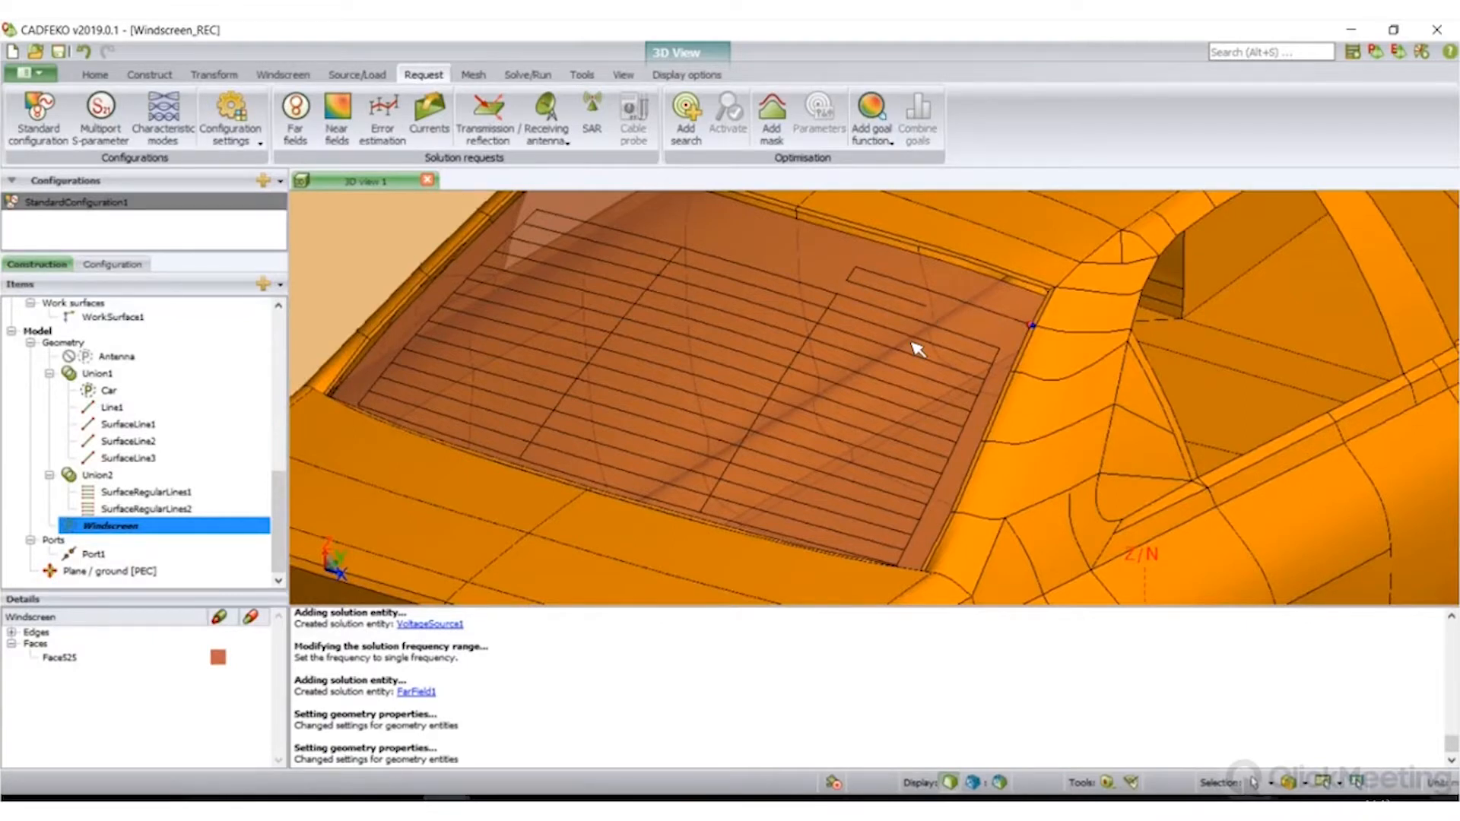
scroll(980, 361, "down", 3)
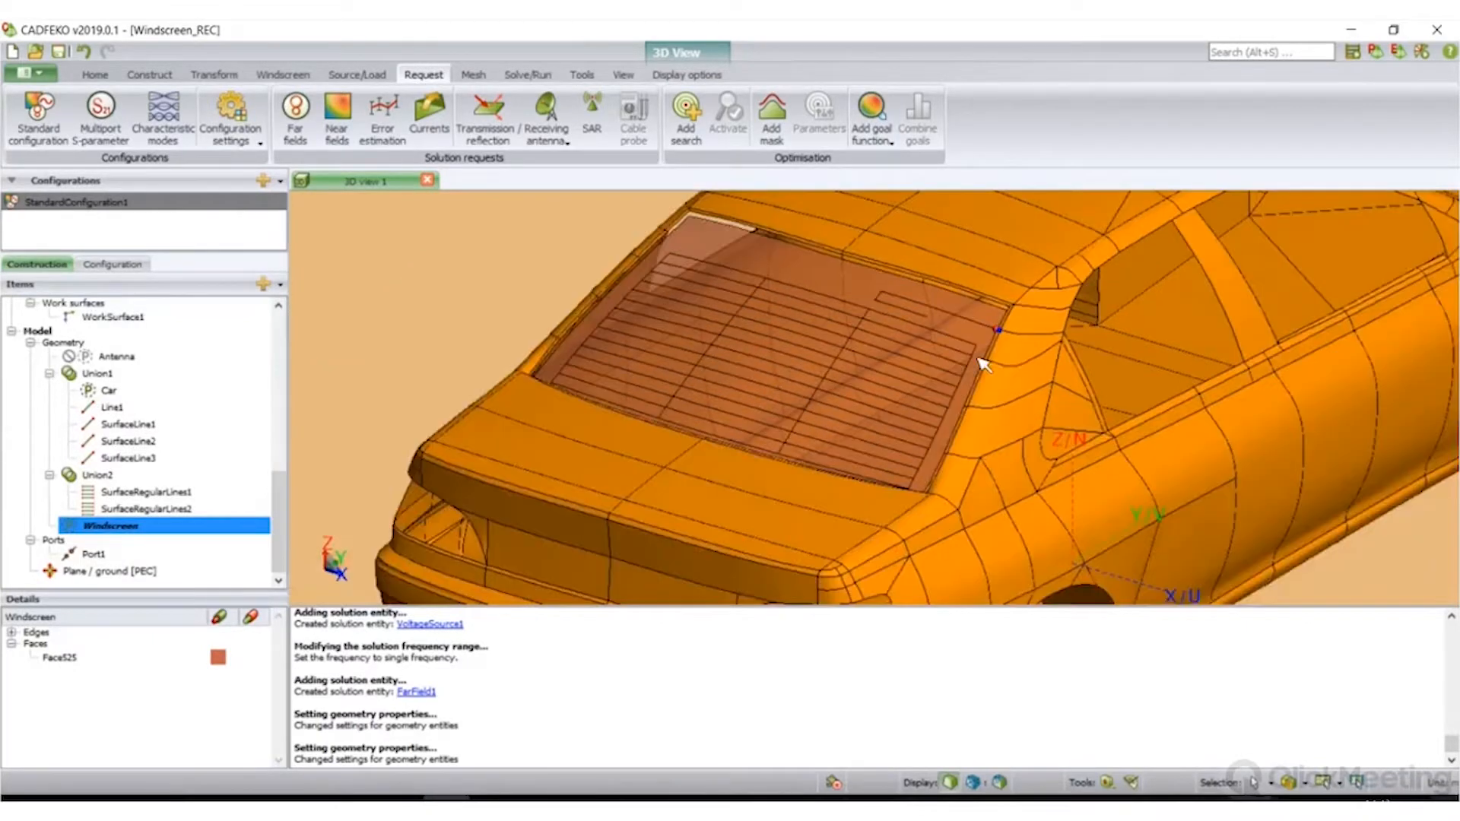
scroll(942, 389, "up", 3)
scroll(940, 385, "up", 1)
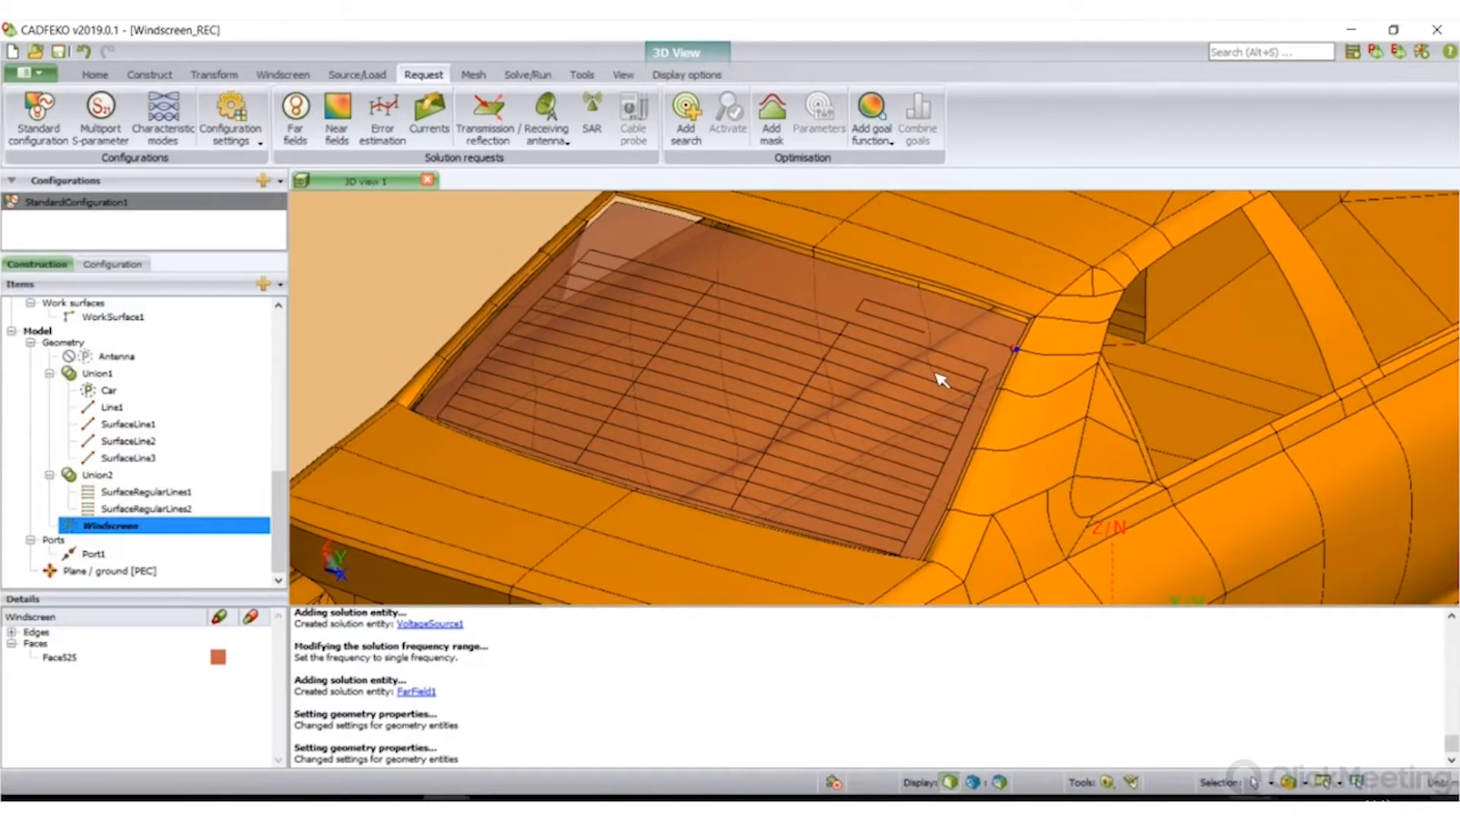
scroll(941, 380, "down", 2)
scroll(806, 364, "up", 3)
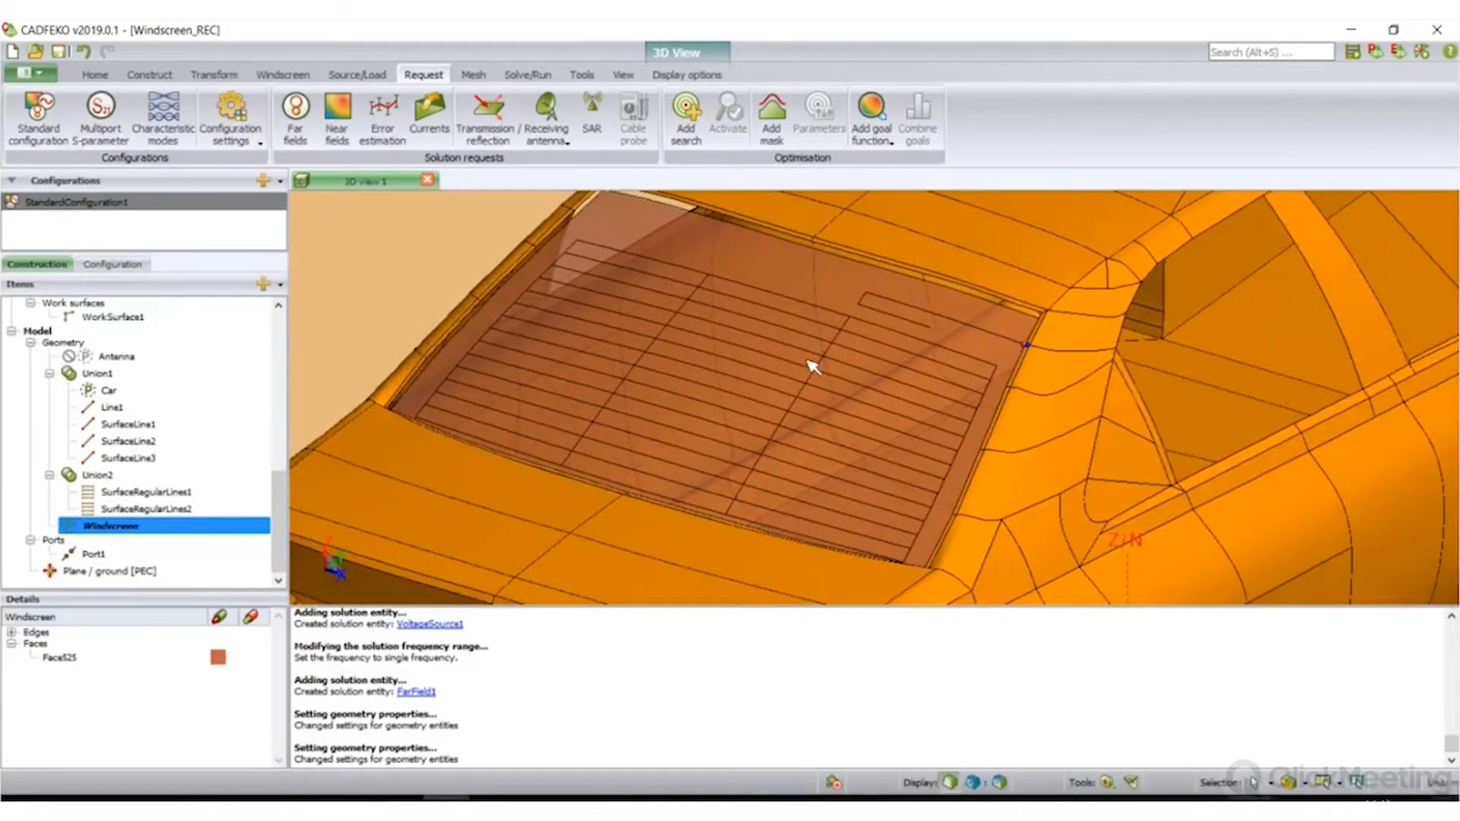
scroll(802, 365, "down", 3)
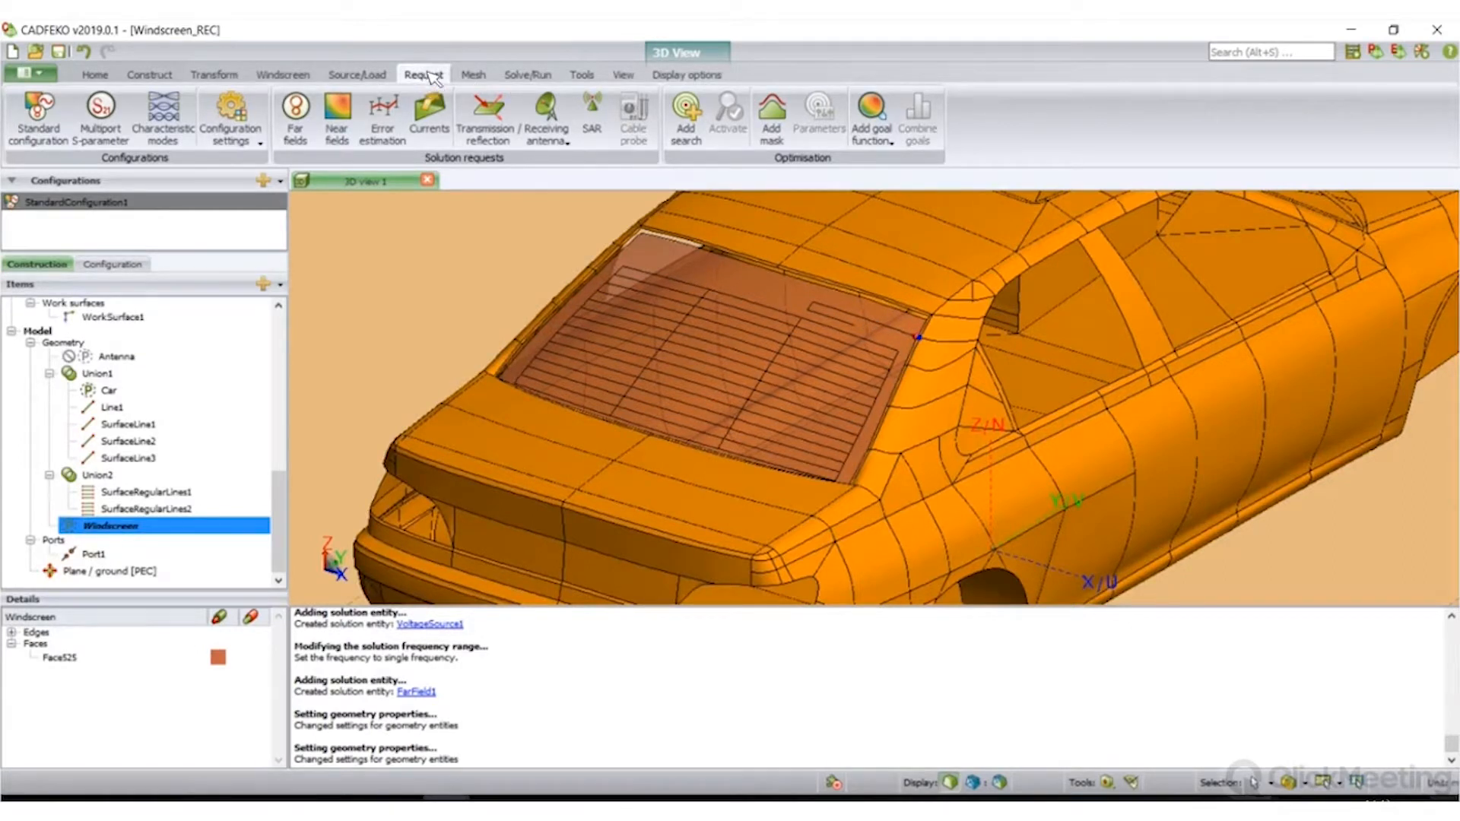
- Request only segment currents with the label Currents1, keeping export to the *.out file enabled
left_click(441, 137)
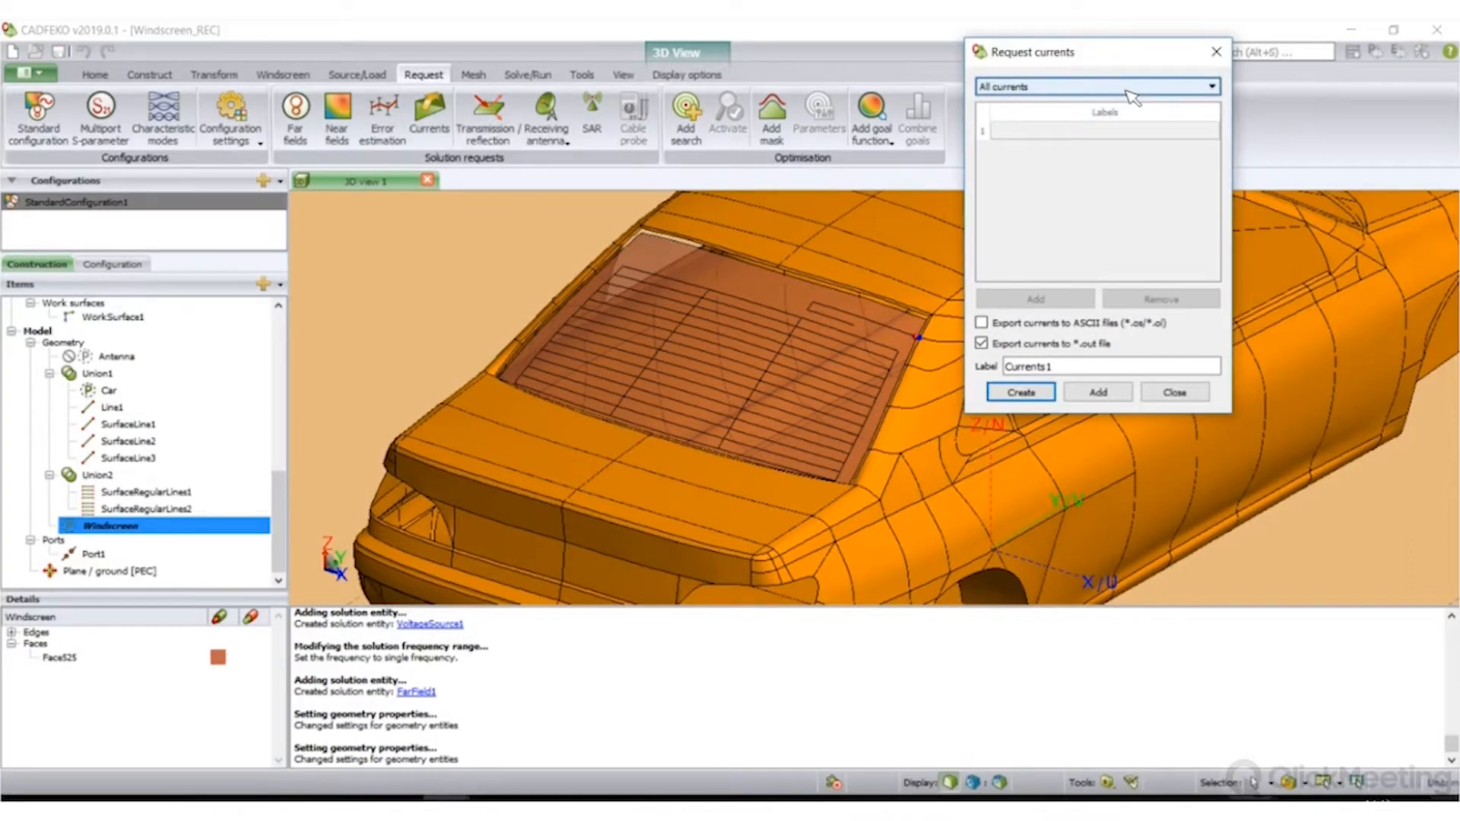
left_click(1134, 88)
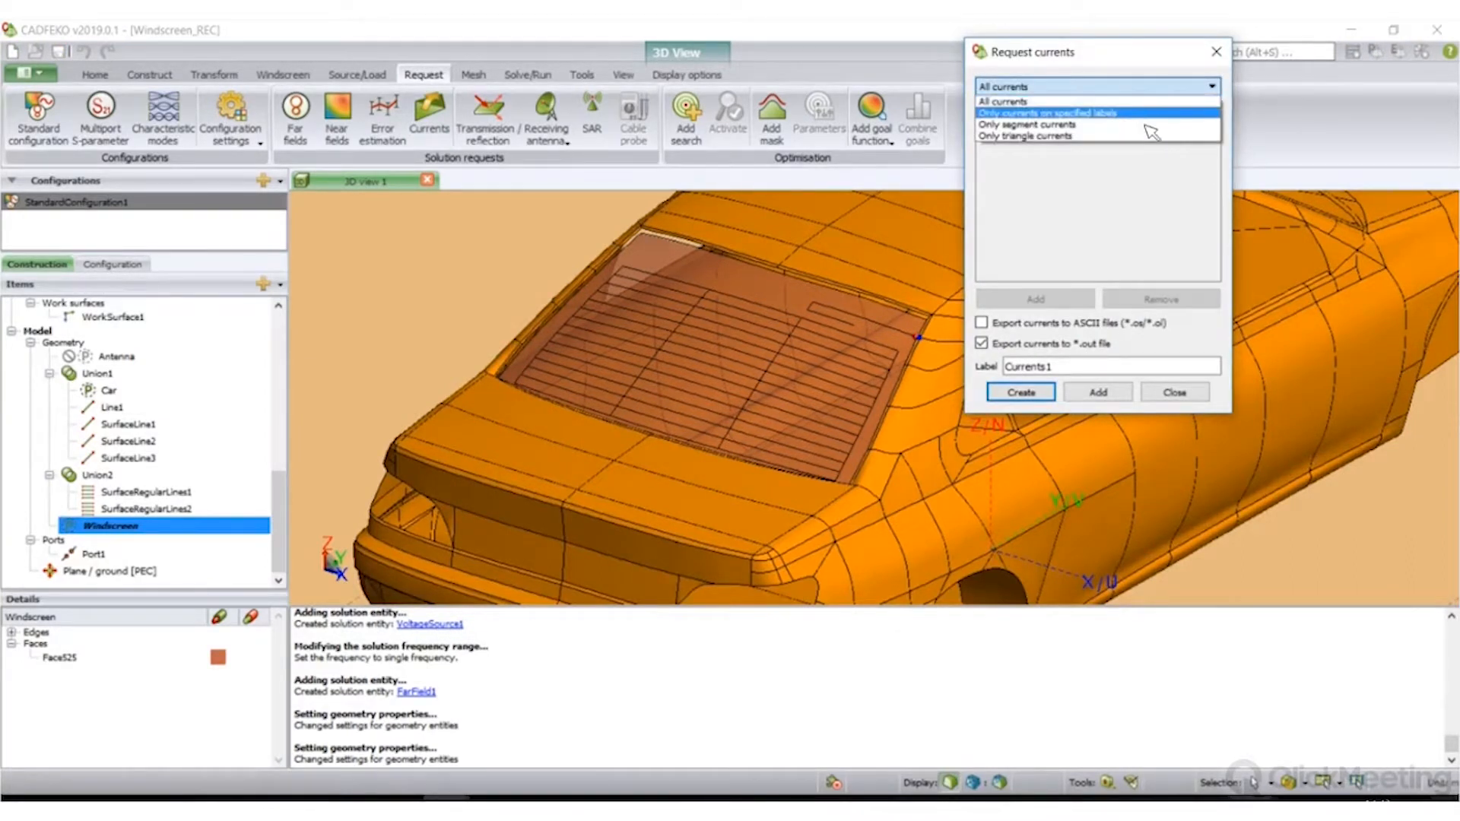
left_click(1113, 126)
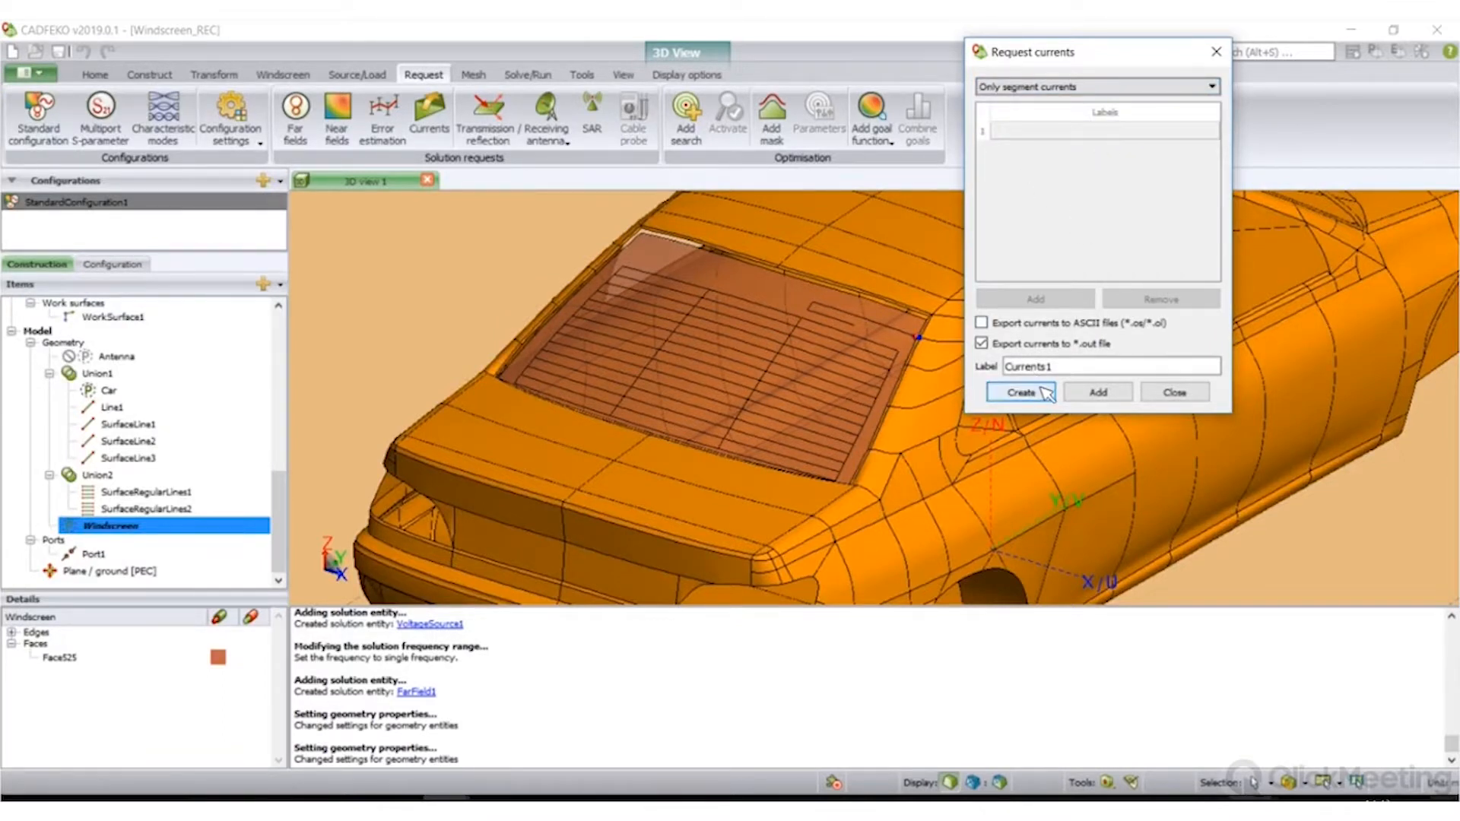
key("Return")
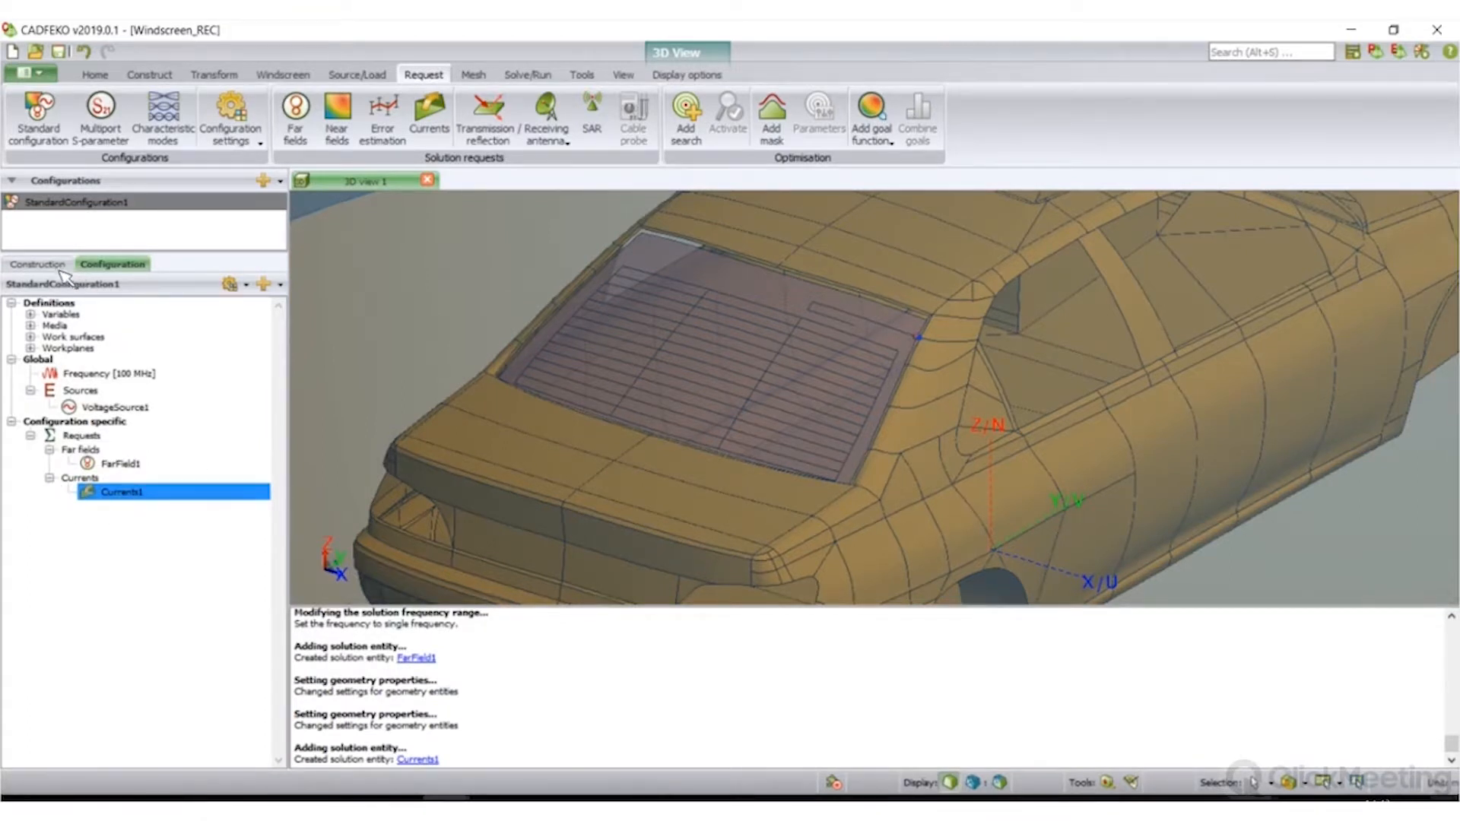
- Mesh the whole model with the Standard mesh size and a wire segment radius of 0.1e-3
left_click(38, 264)
scroll(749, 420, "up", 2)
left_click(473, 75)
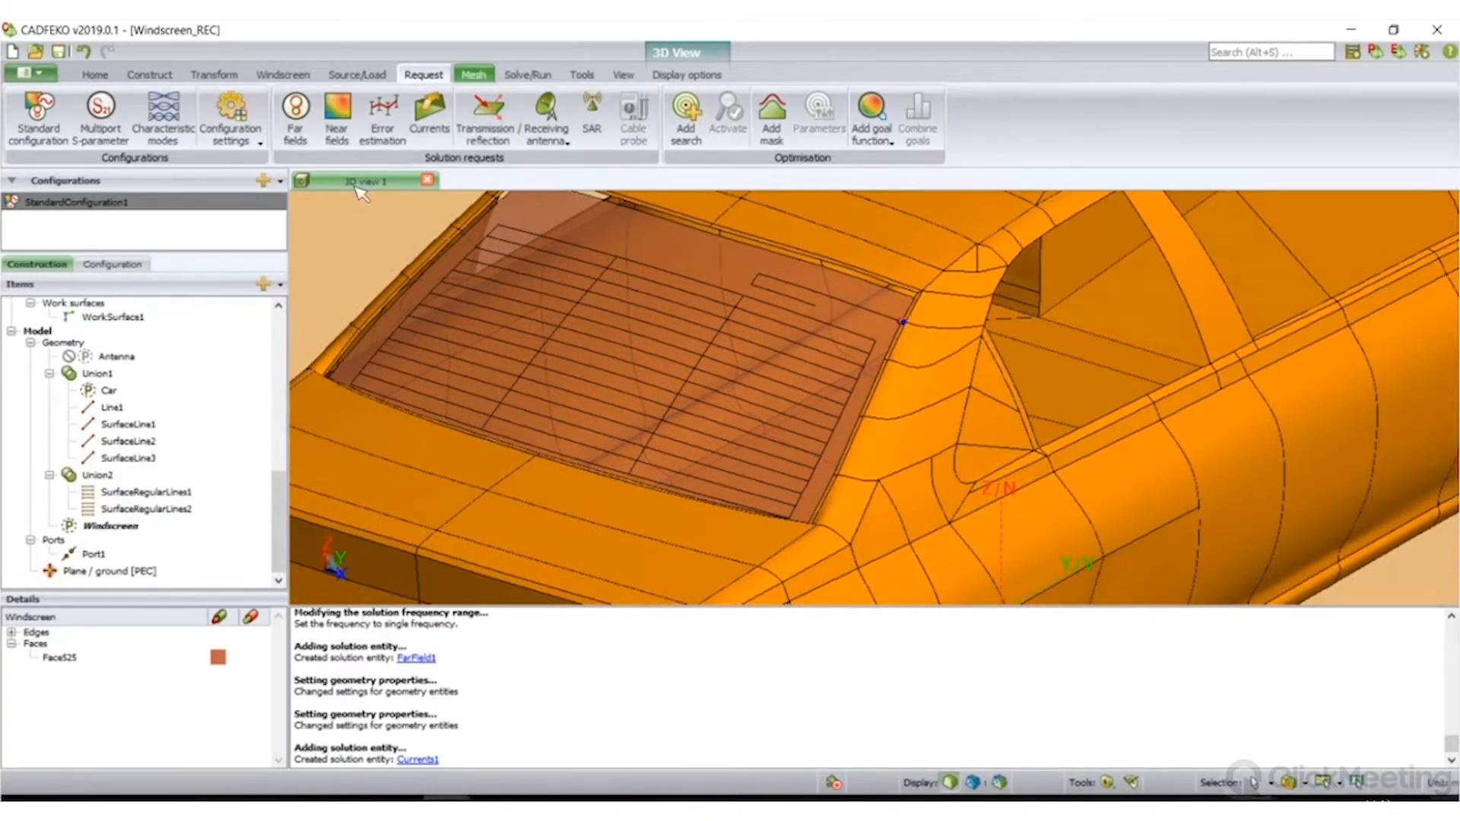
left_click(28, 114)
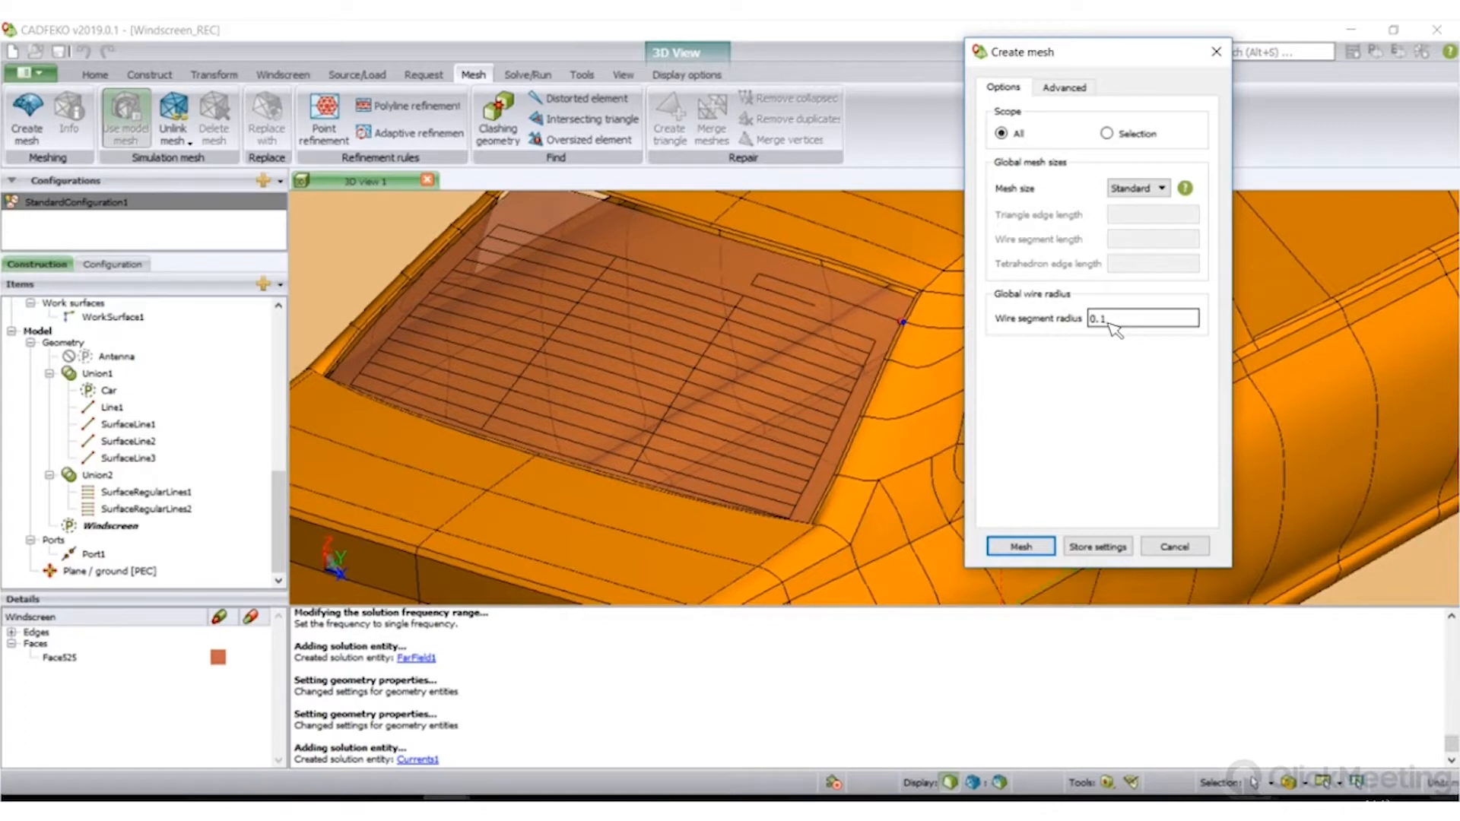
key("Return")
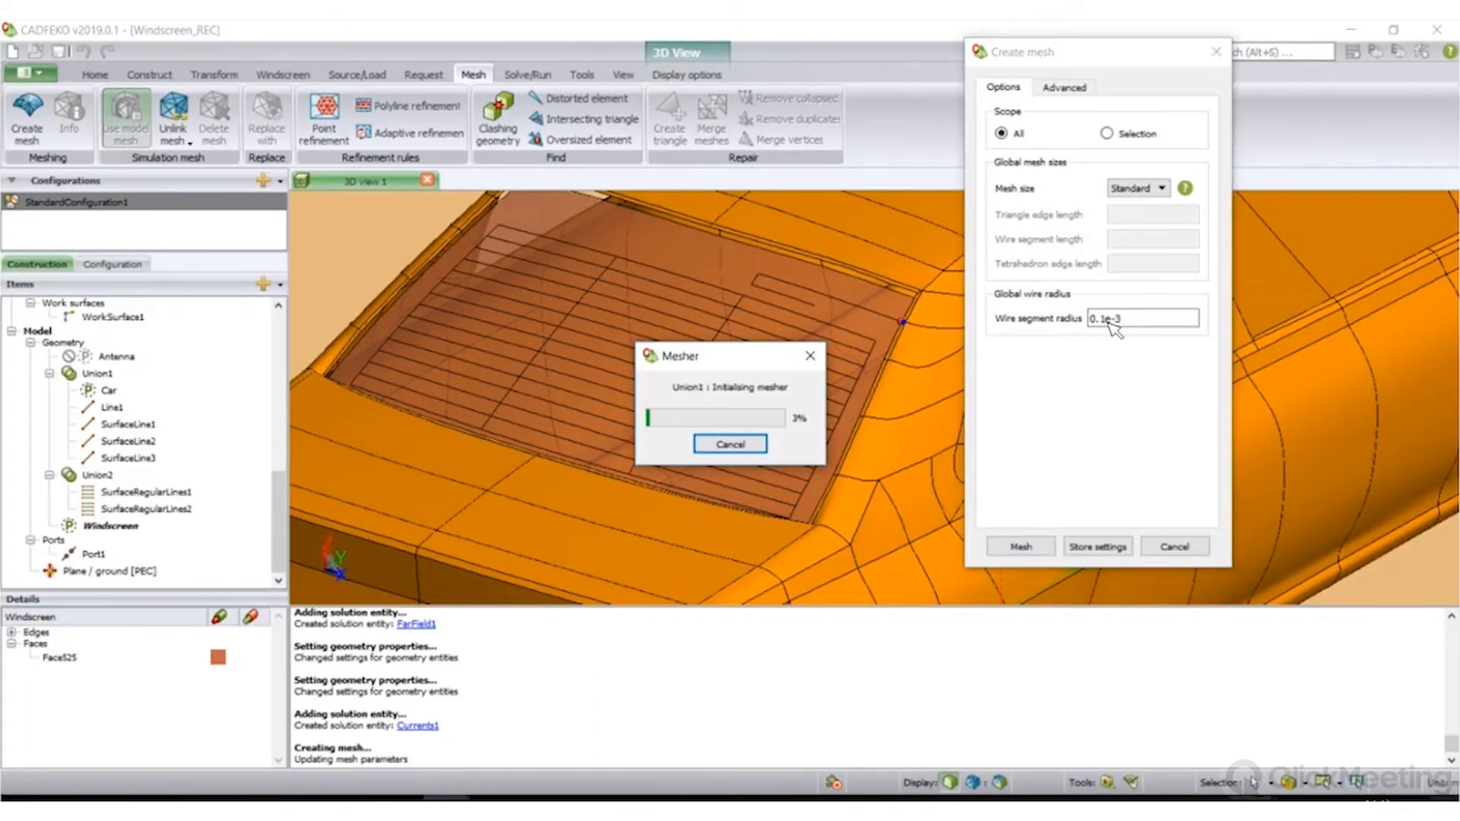
- Display the simulation mesh over the geometry of the whole car
left_click_drag(902, 359, 965, 792)
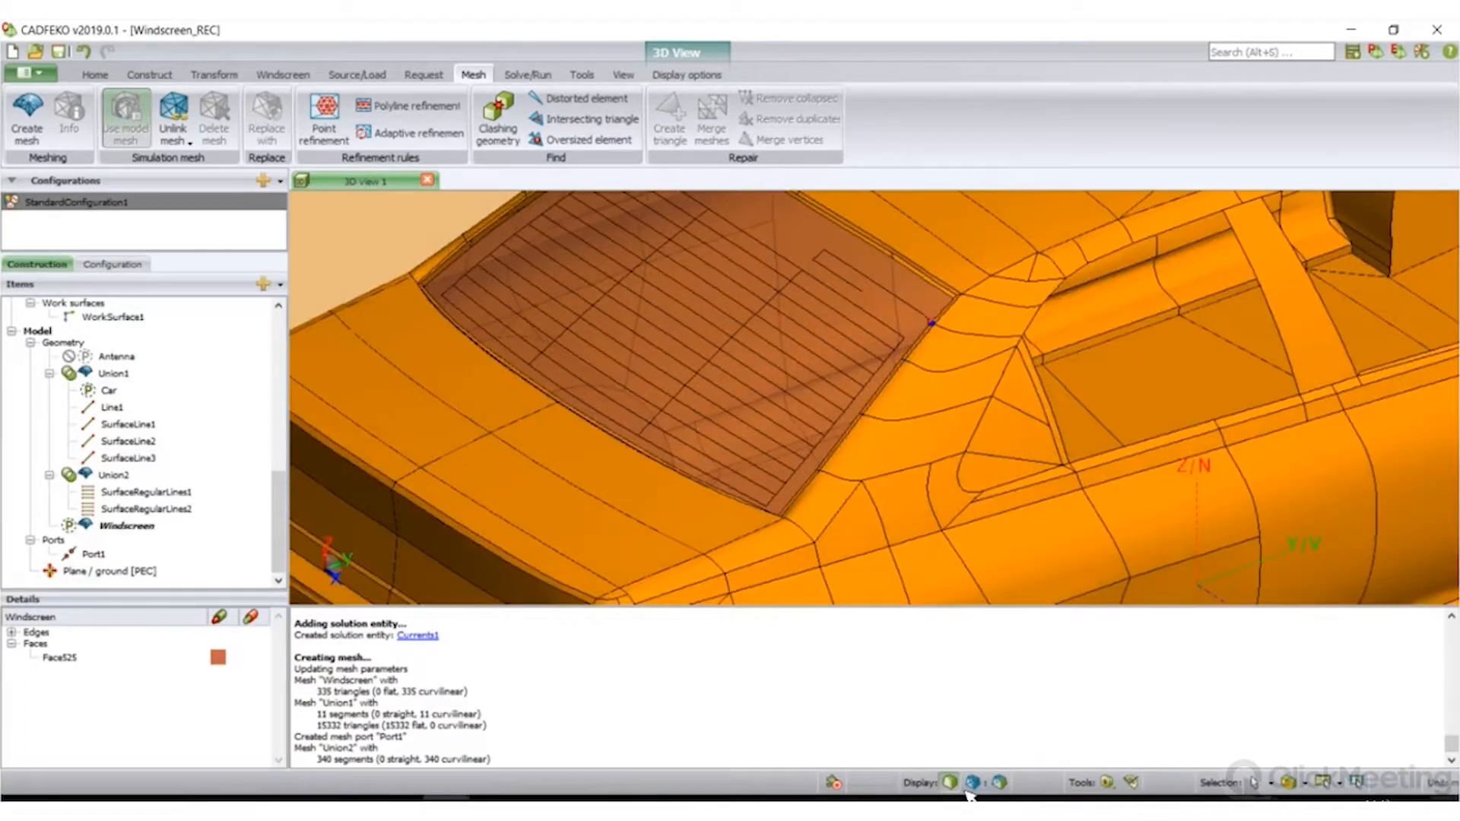
left_click(972, 784)
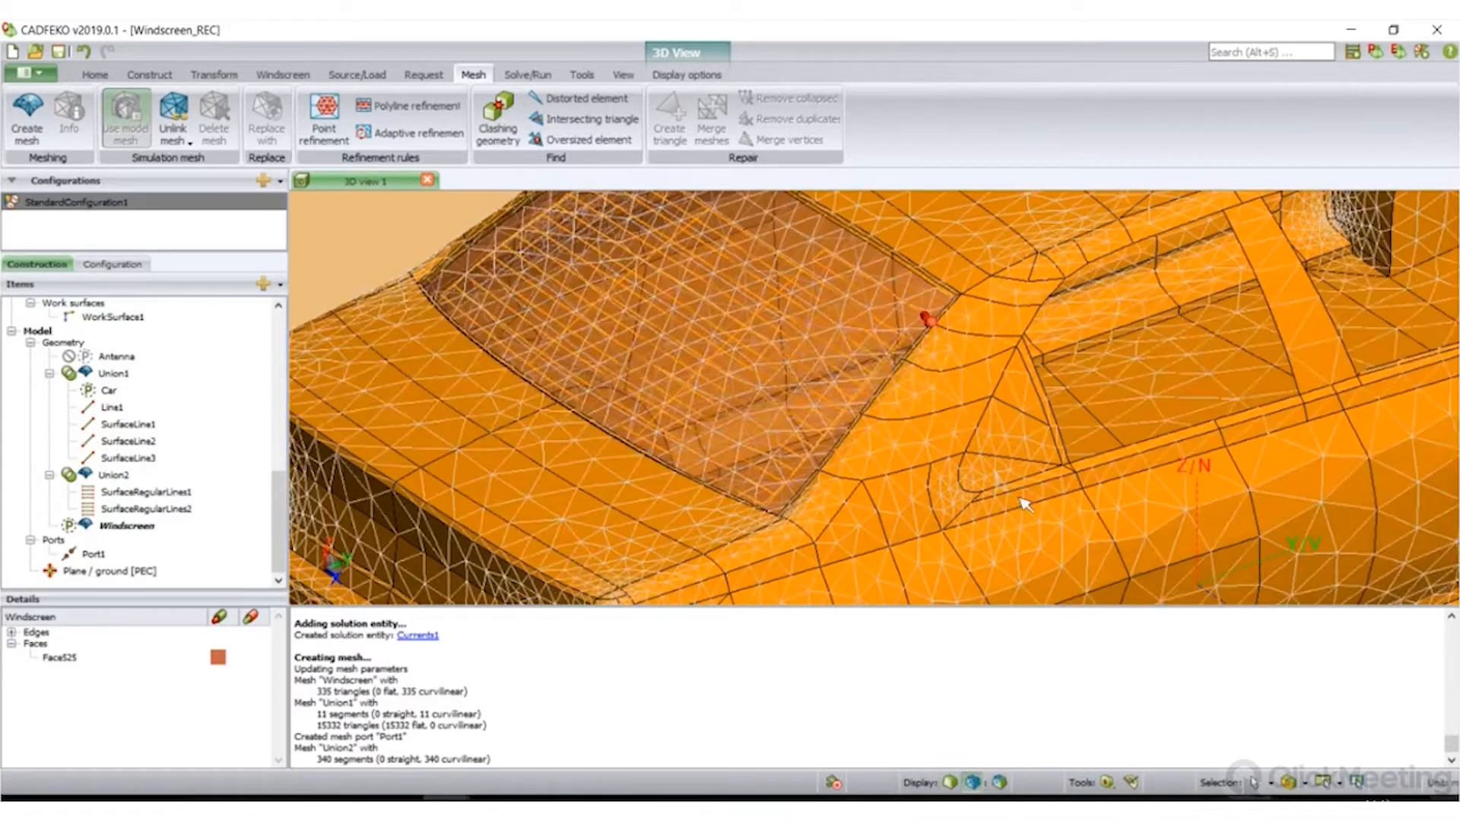
scroll(987, 504, "down", 3)
scroll(976, 391, "down", 4)
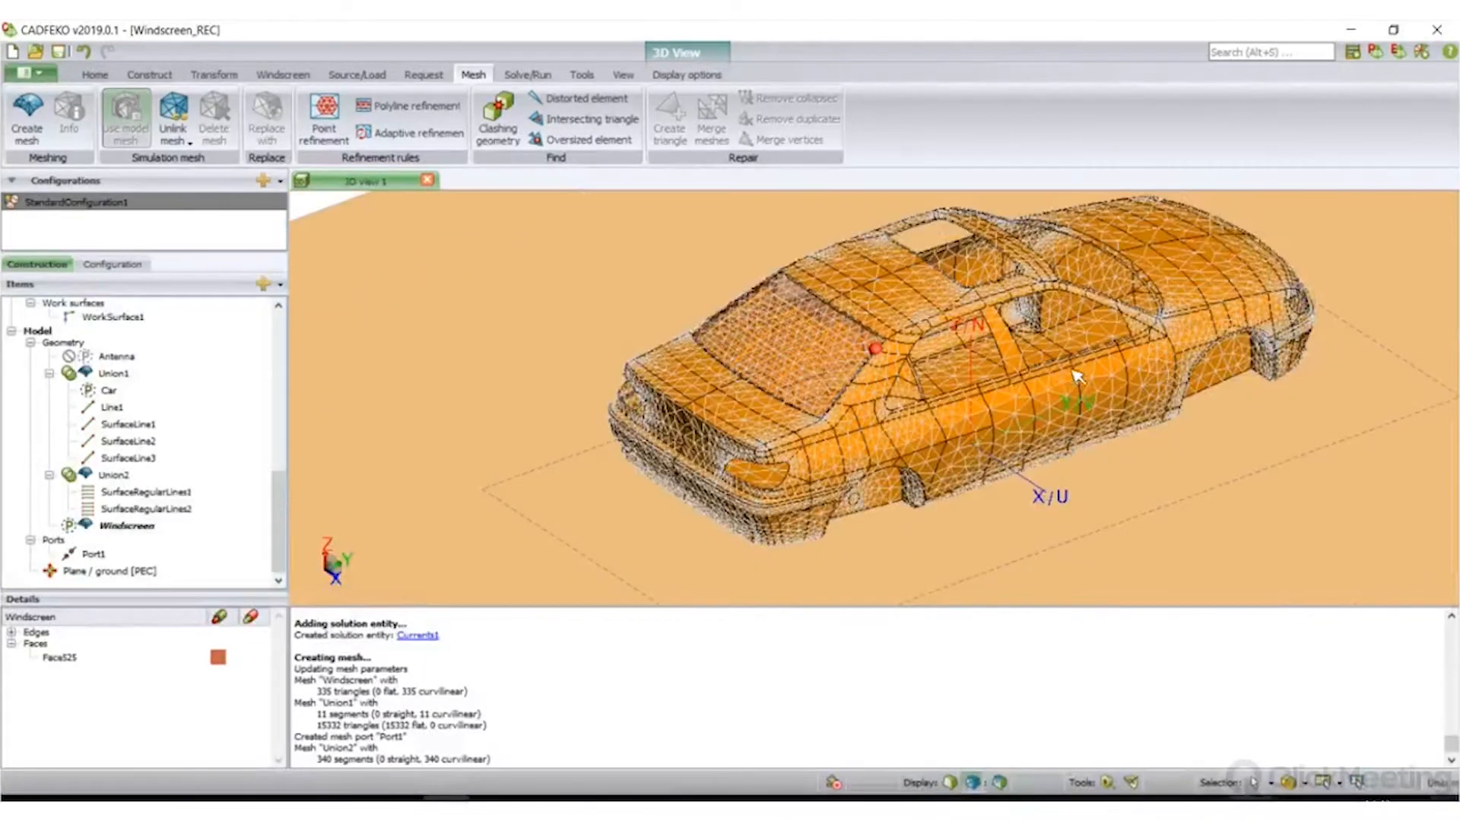
scroll(790, 485, "up", 4)
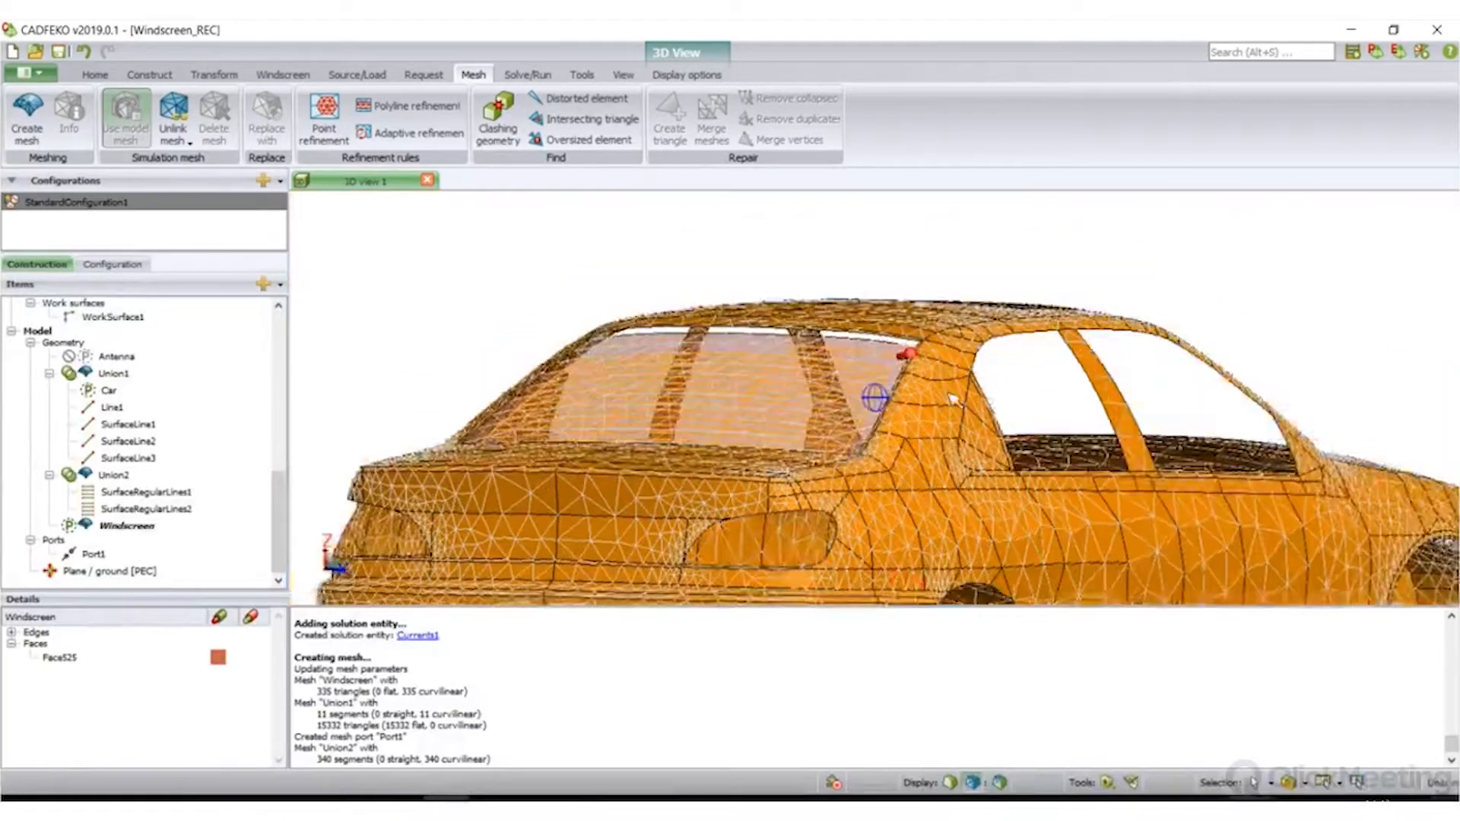
- Examine the mesh density around the rear pillars, windscreen edges, side windows and front fender of the car
left_click_drag(950, 393, 672, 441)
scroll(624, 411, "up", 4)
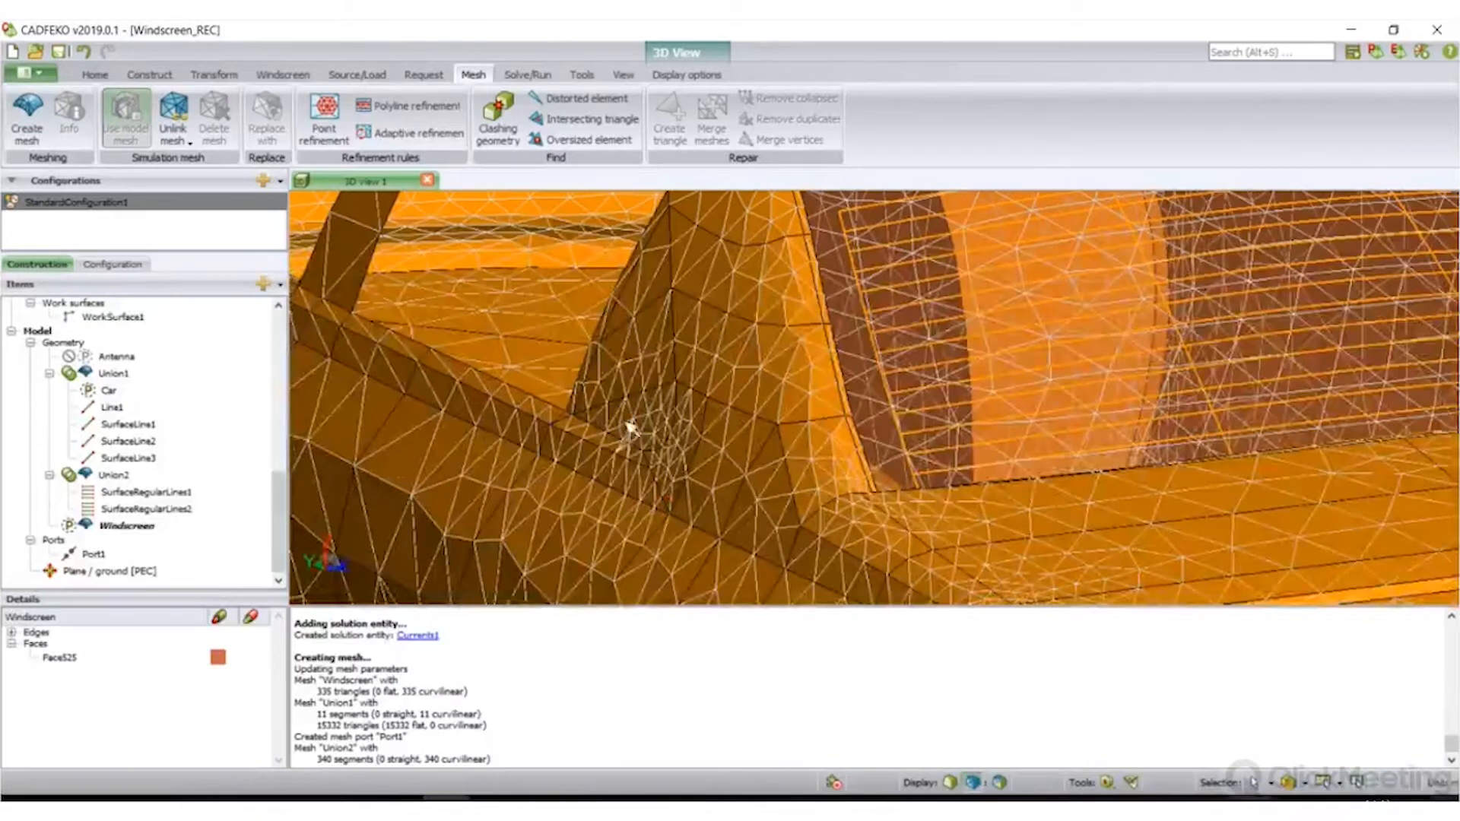
scroll(626, 412, "up", 4)
left_click_drag(888, 467, 690, 437)
scroll(690, 437, "down", 2)
scroll(949, 346, "down", 6)
middle_click_drag(949, 347, 377, 323)
left_click_drag(861, 334, 676, 352)
scroll(959, 330, "up", 3)
middle_click_drag(960, 331, 901, 368)
left_click_drag(859, 364, 826, 373)
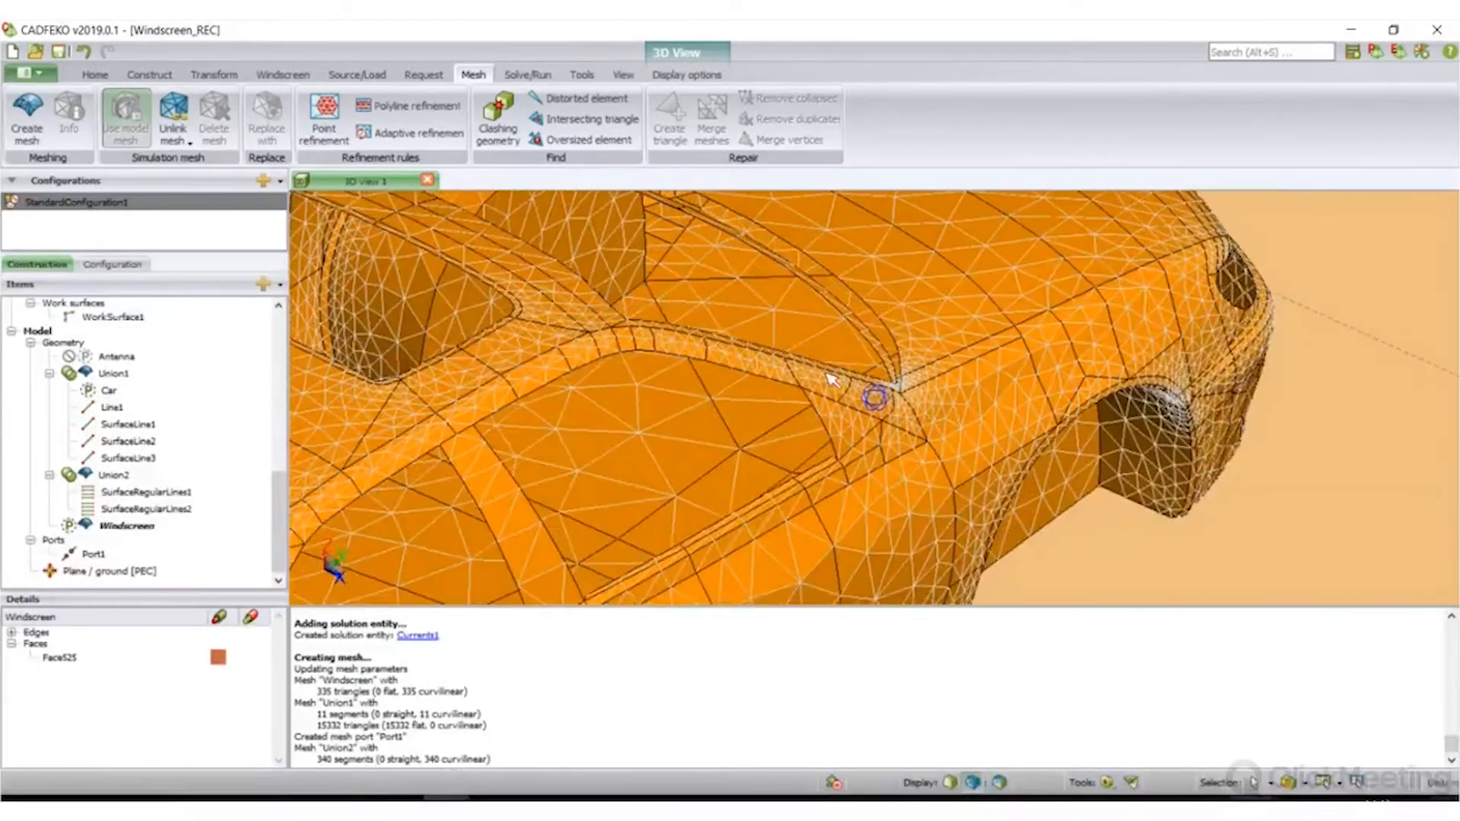
scroll(875, 397, "down", 2)
scroll(875, 397, "down", 2)
scroll(783, 471, "down", 3)
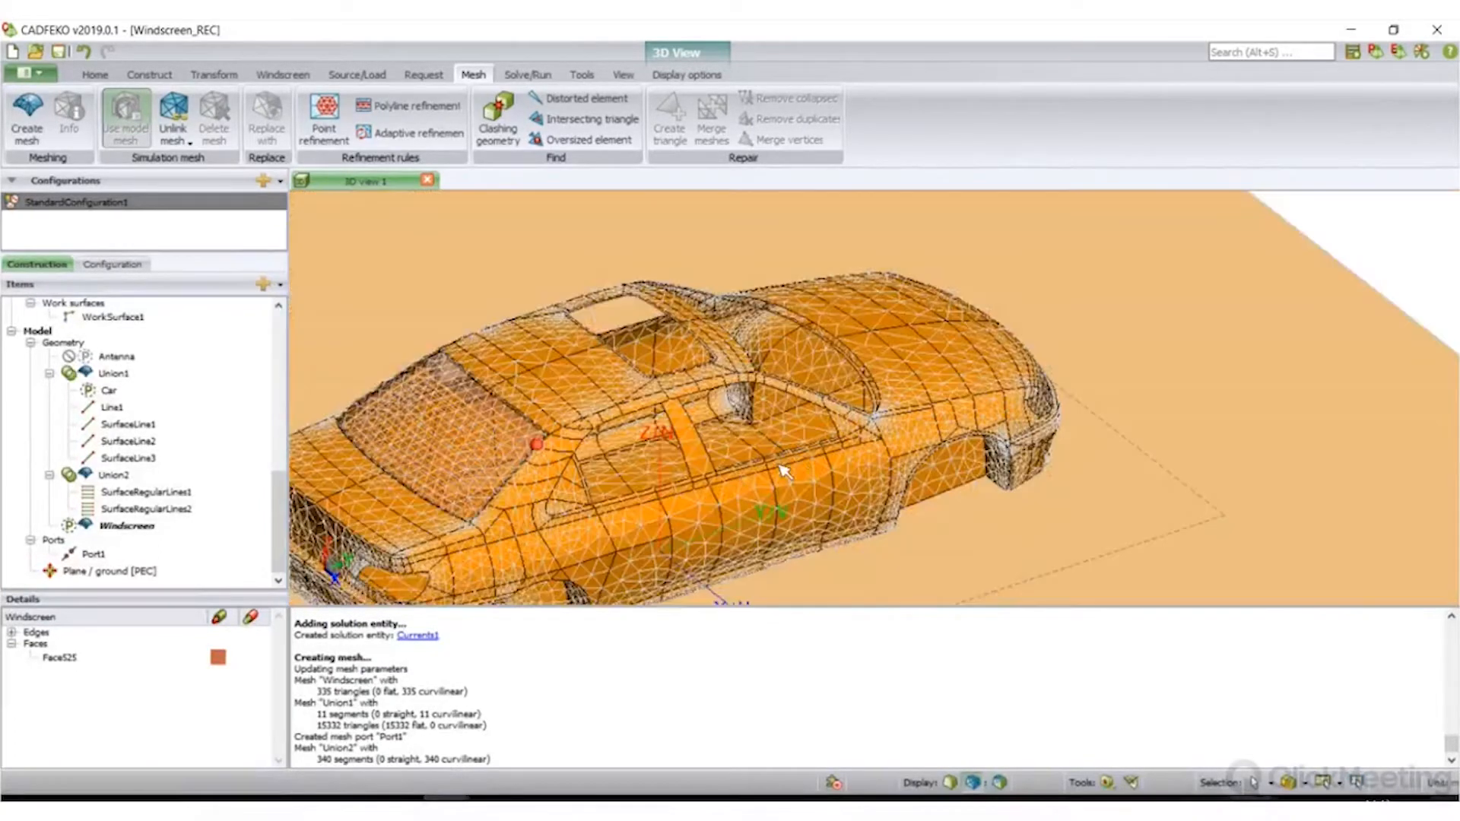
scroll(783, 471, "up", 2)
scroll(748, 463, "up", 2)
scroll(849, 417, "up", 5)
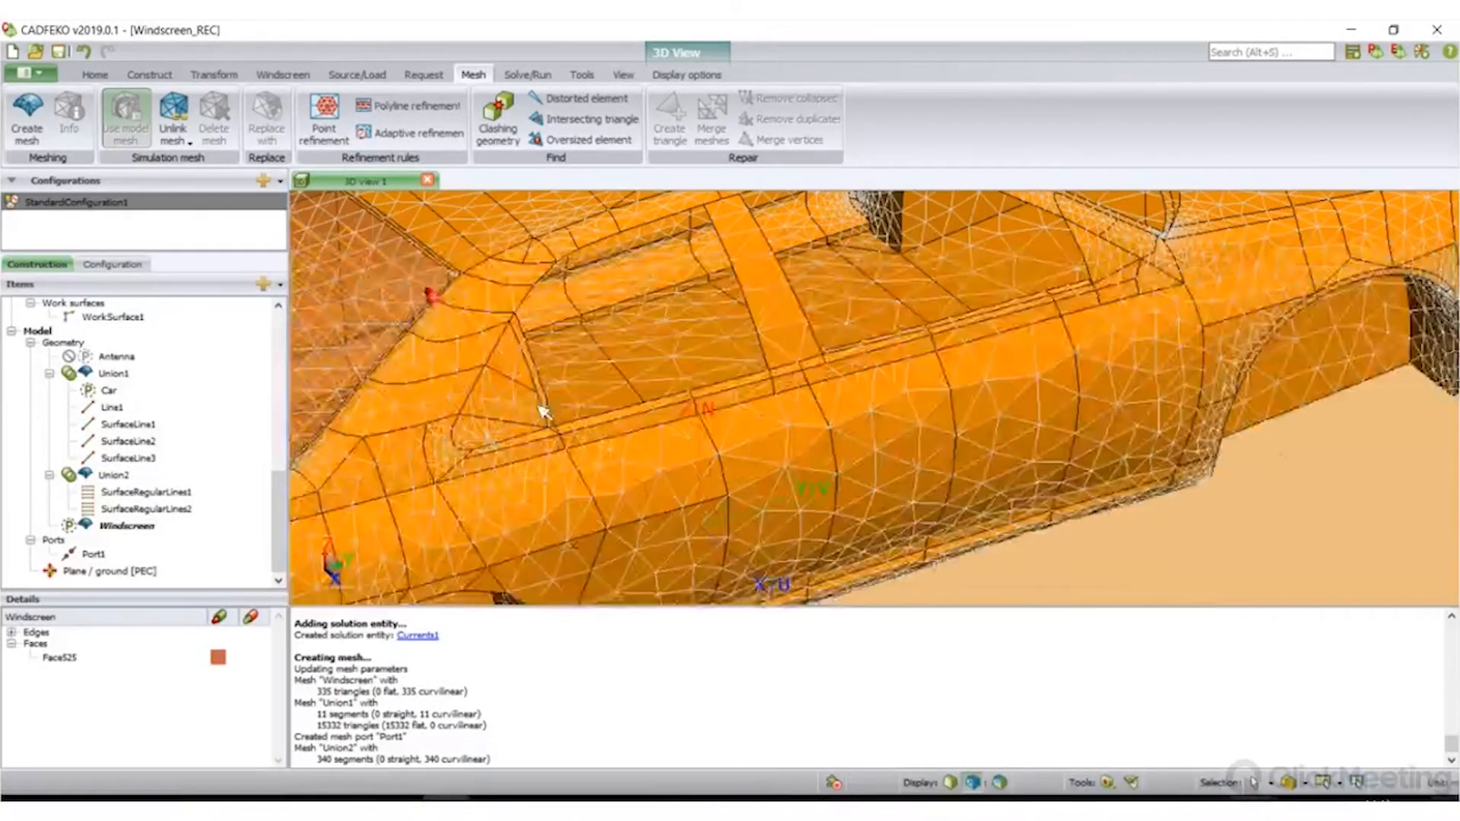
scroll(498, 494, "down", 1)
scroll(483, 307, "down", 1)
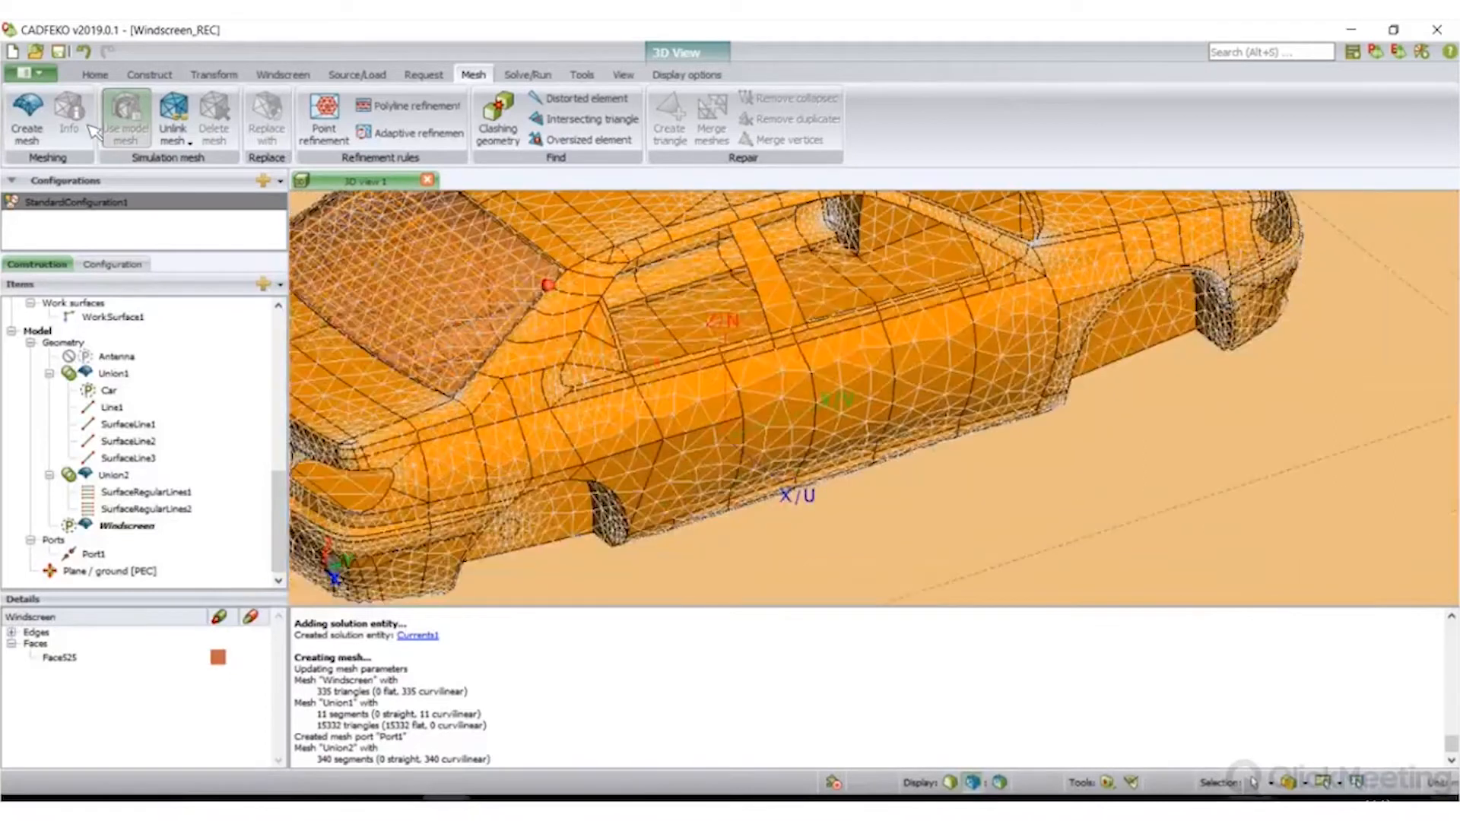
- Review the global mesh size and advanced settings for mesh creation, close them without remeshing, and look over the car mesh
left_click(32, 116)
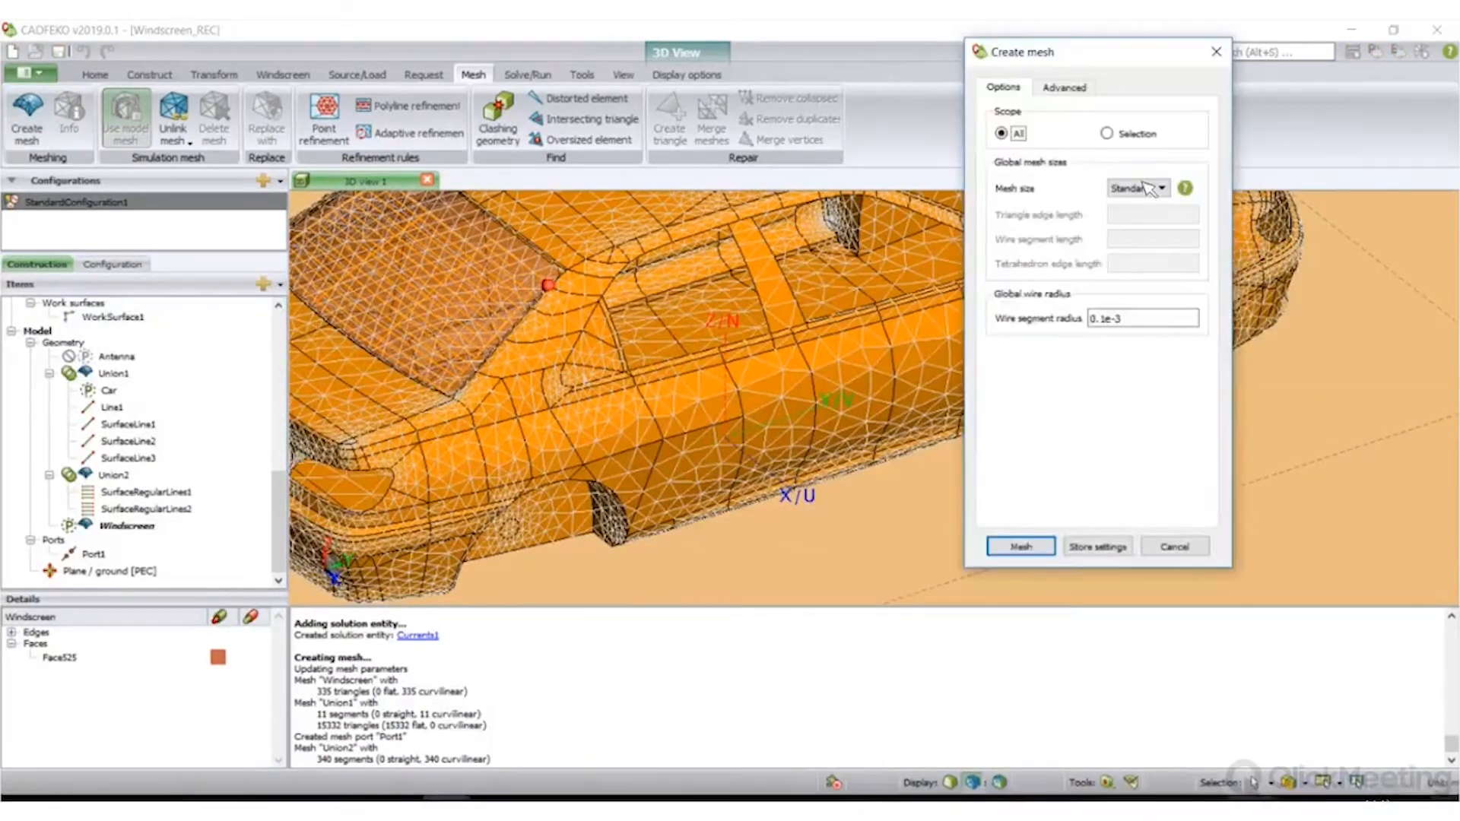
left_click(1057, 87)
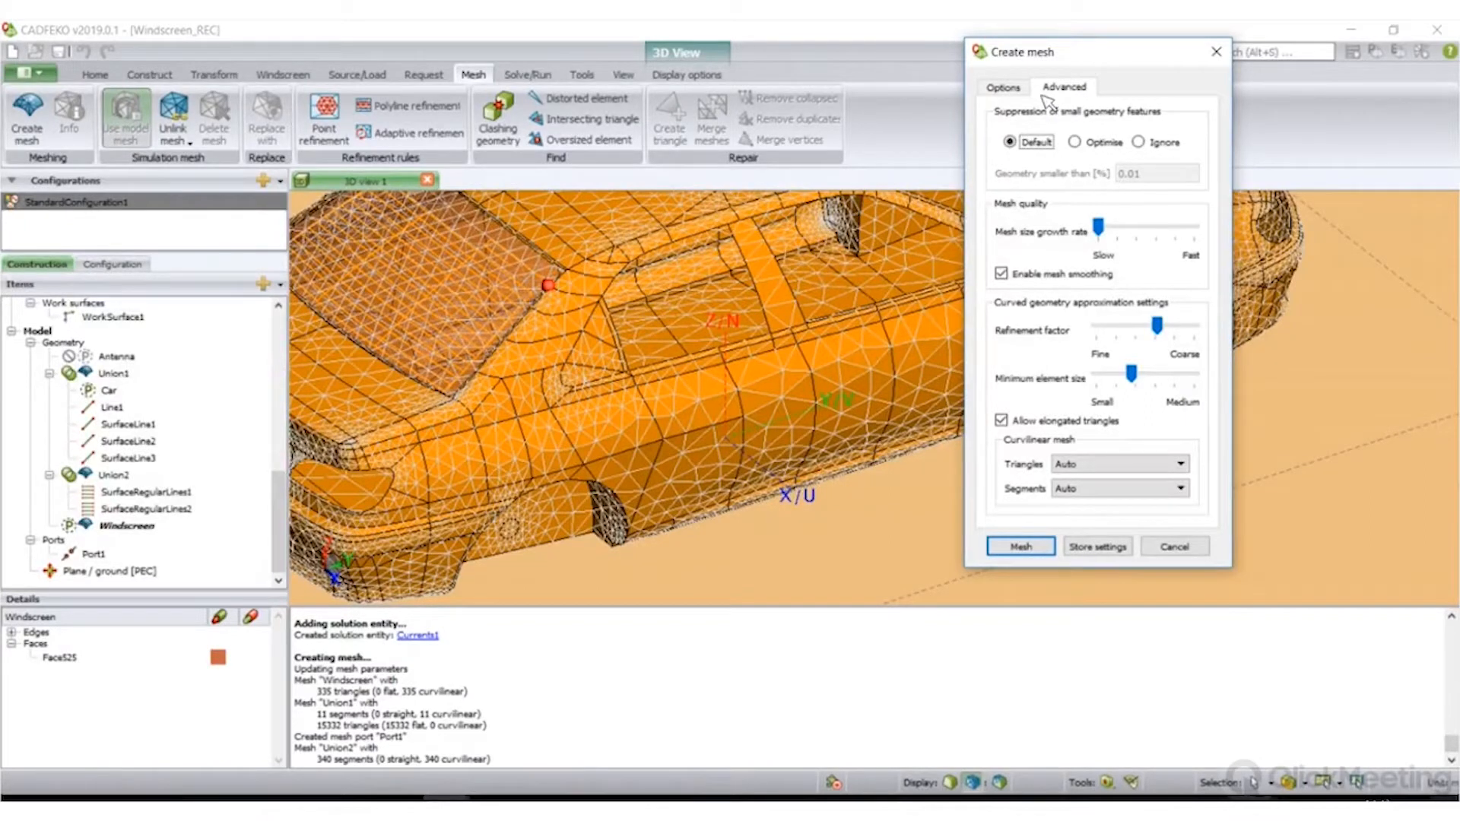
left_click(1005, 88)
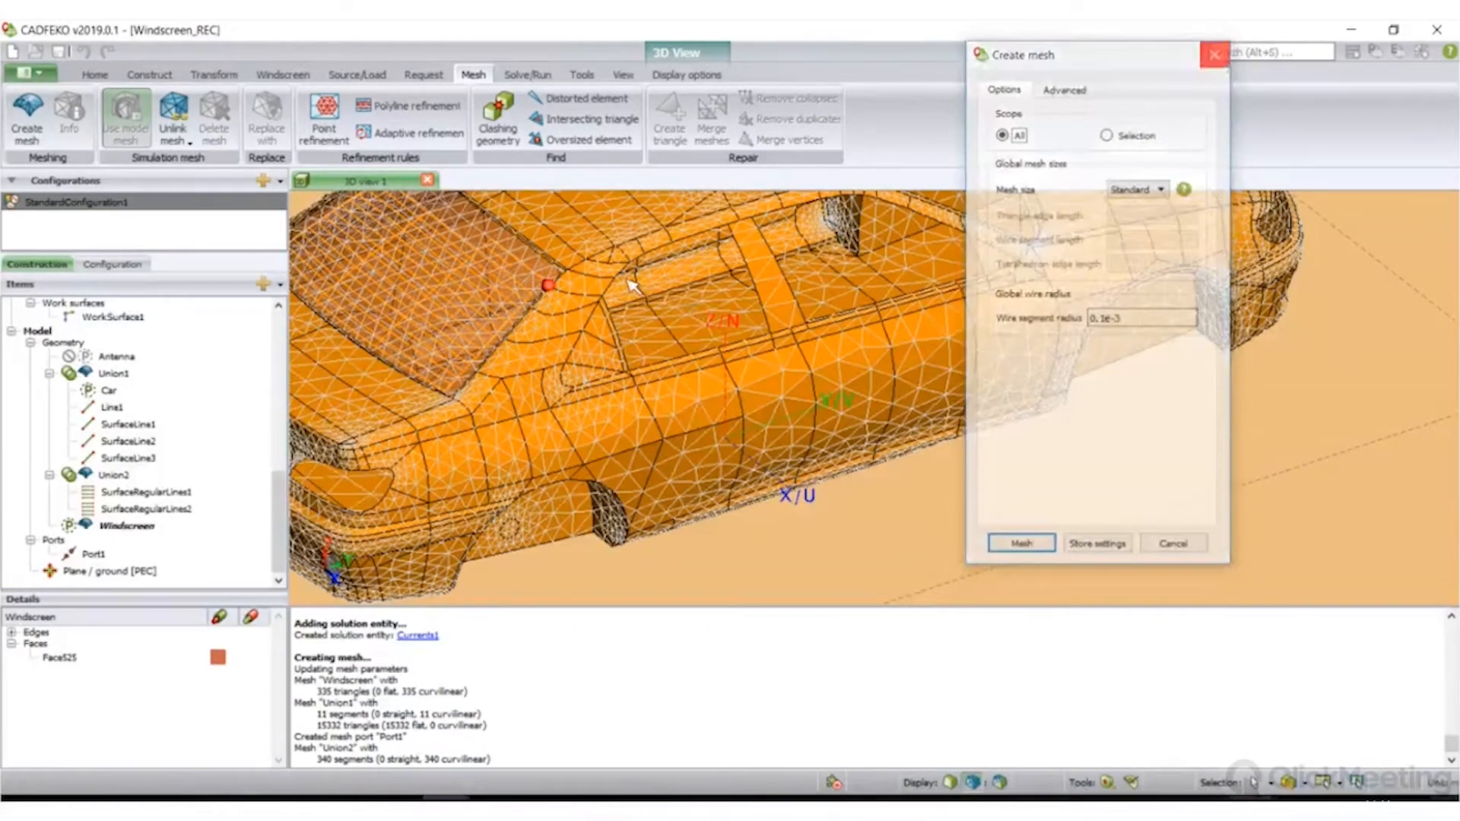
scroll(684, 308, "down", 4)
scroll(600, 350, "up", 3)
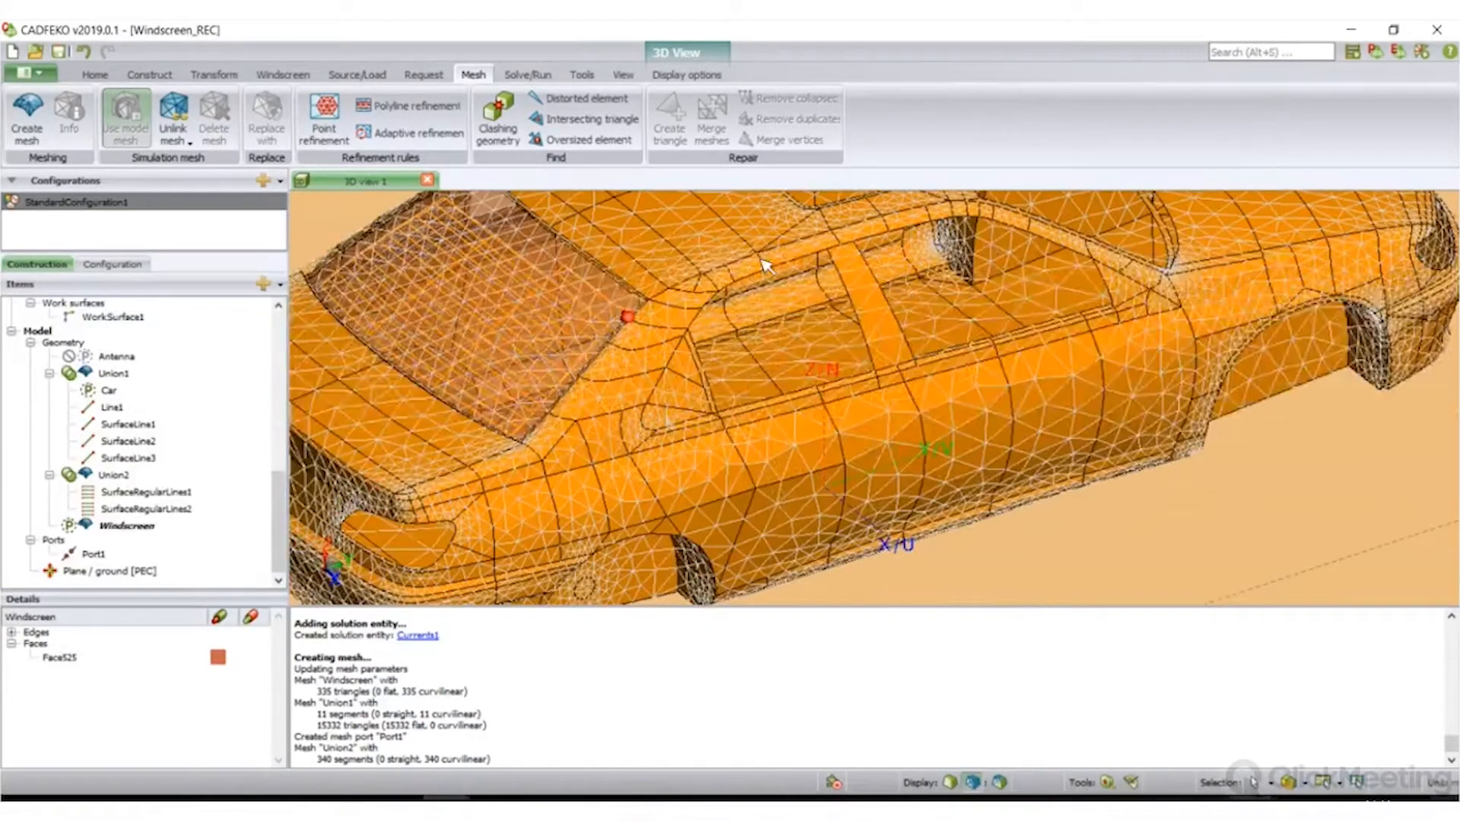
left_click_drag(590, 350, 677, 294)
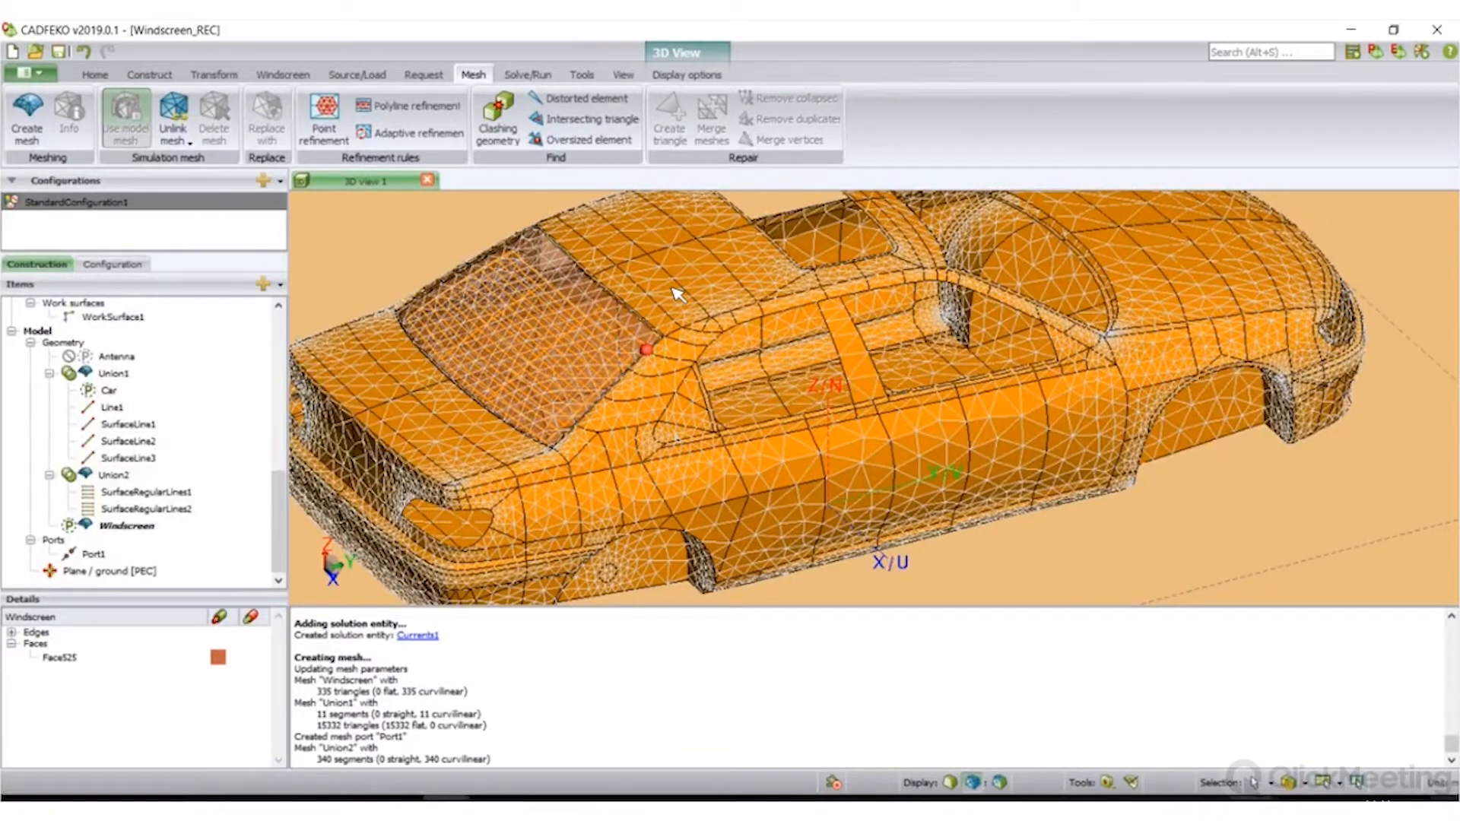
- View the simulation mesh information and size histogram for Union1, and close it
left_click(114, 374)
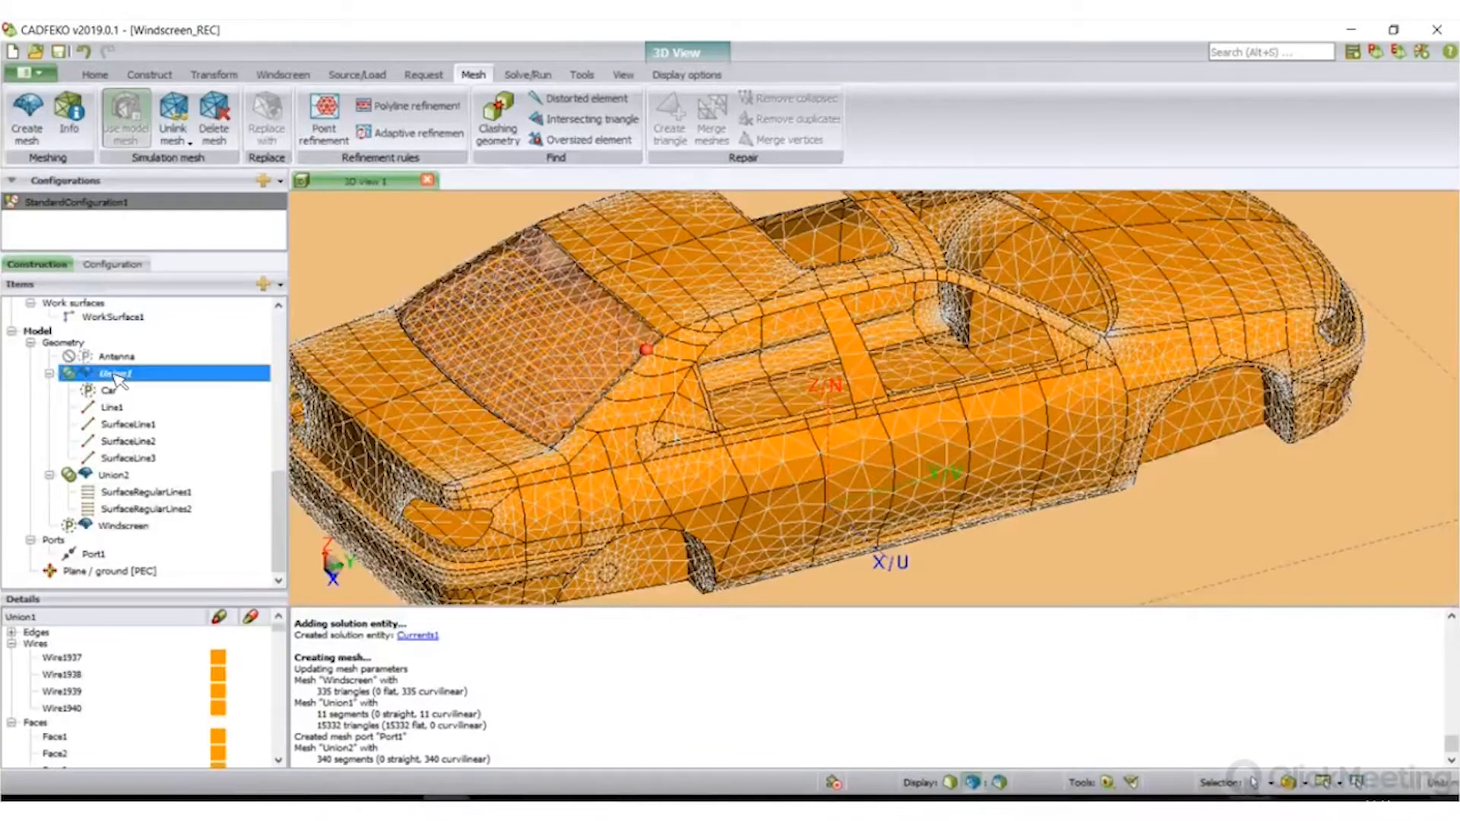
right_click(114, 373)
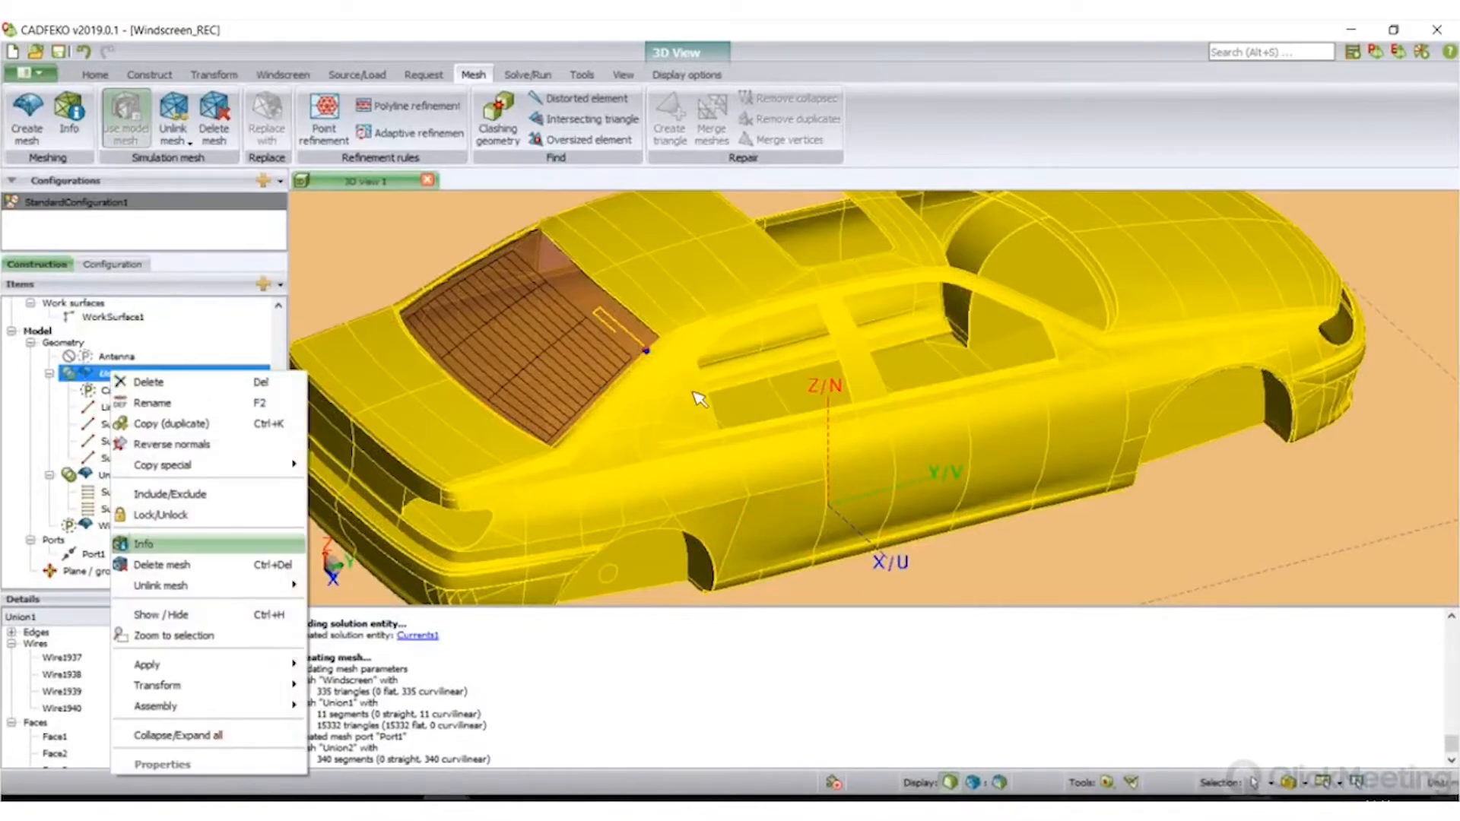
left_click(219, 545)
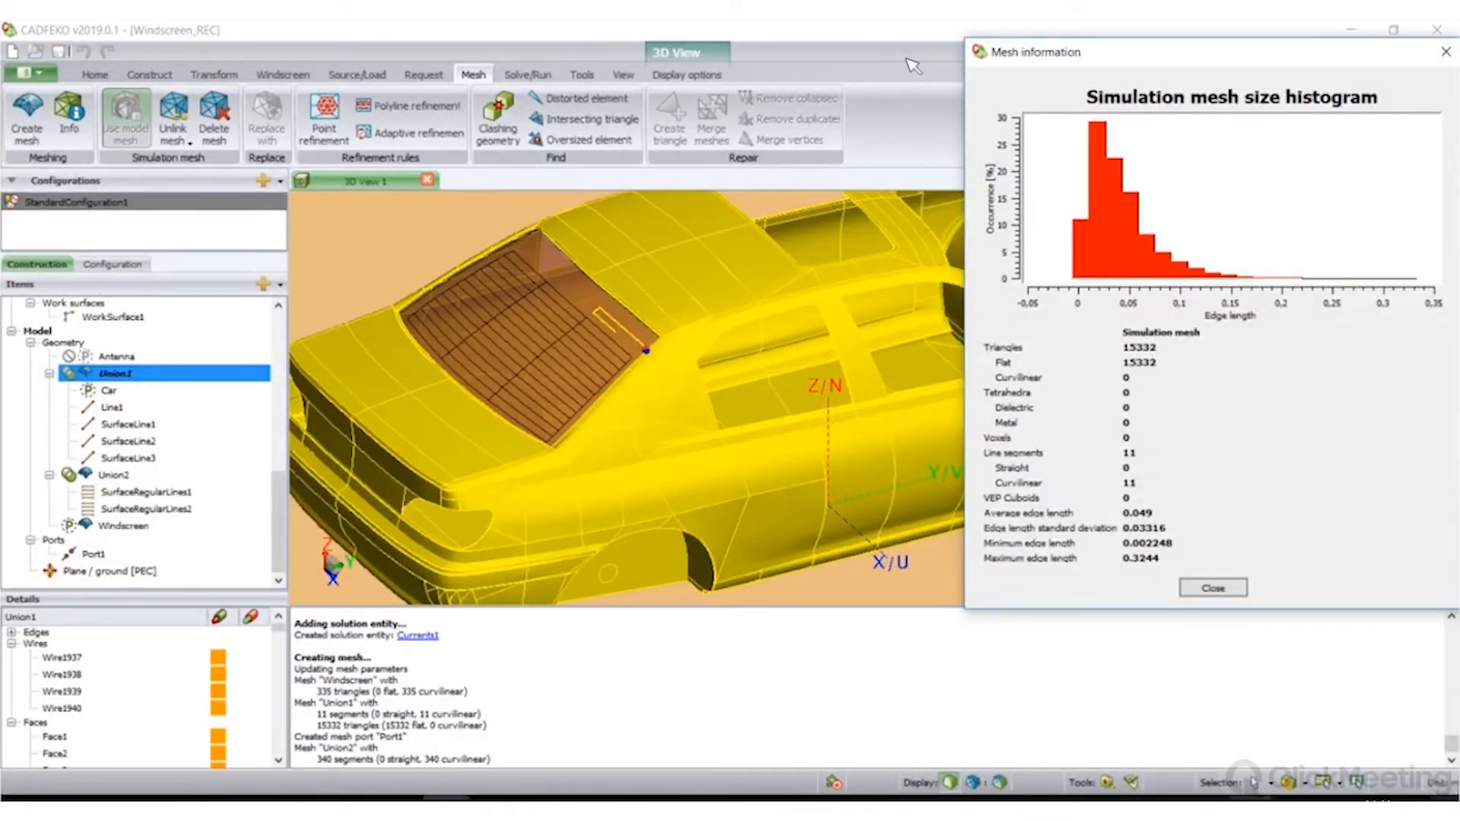
left_click_drag(1233, 57, 1201, 62)
left_click(1223, 60)
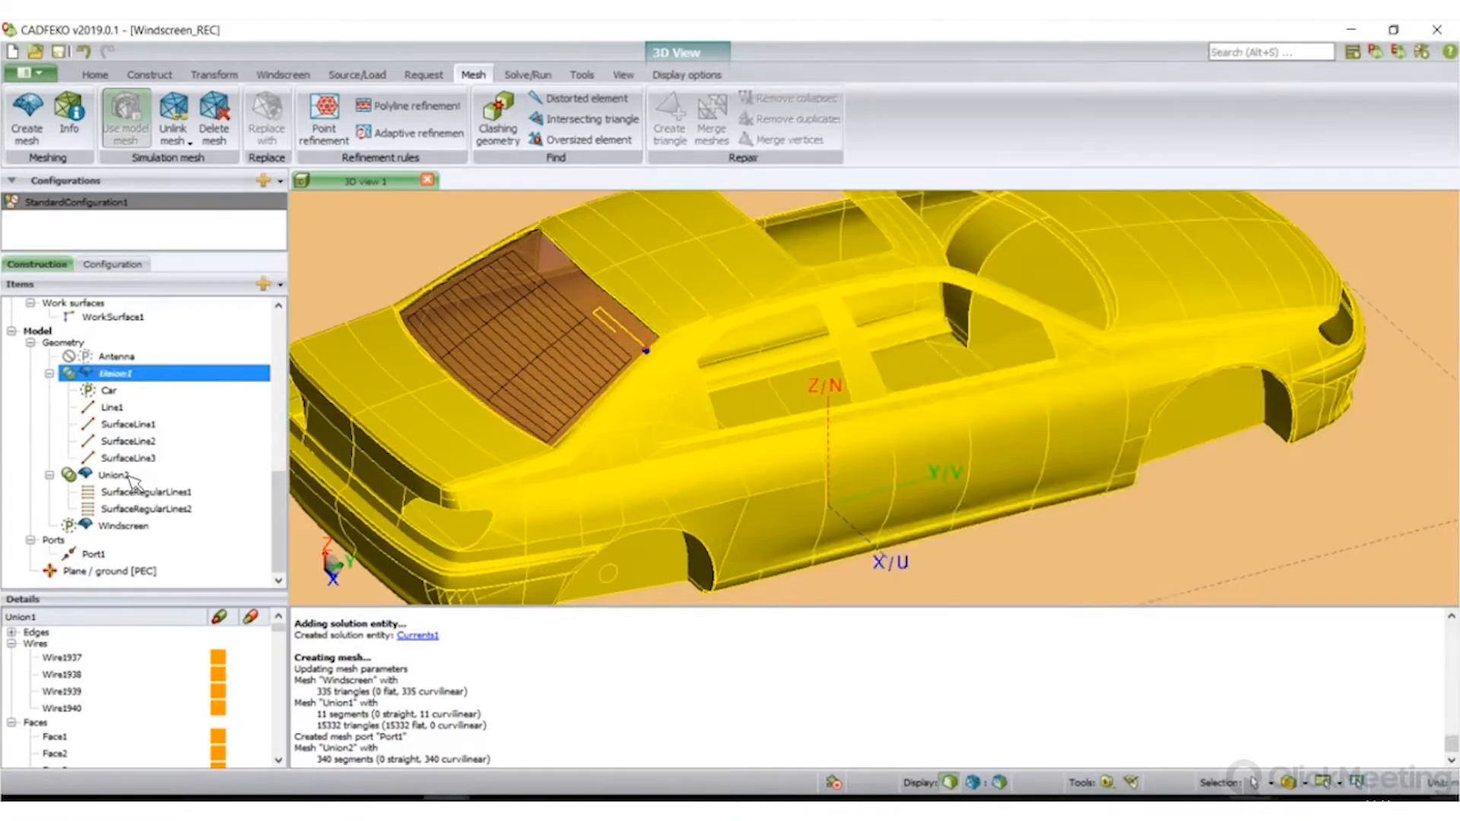
- Highlight Union2 and the Windscreen part in the model and view the selected glass on the whole car
left_click(130, 476)
left_click(126, 526)
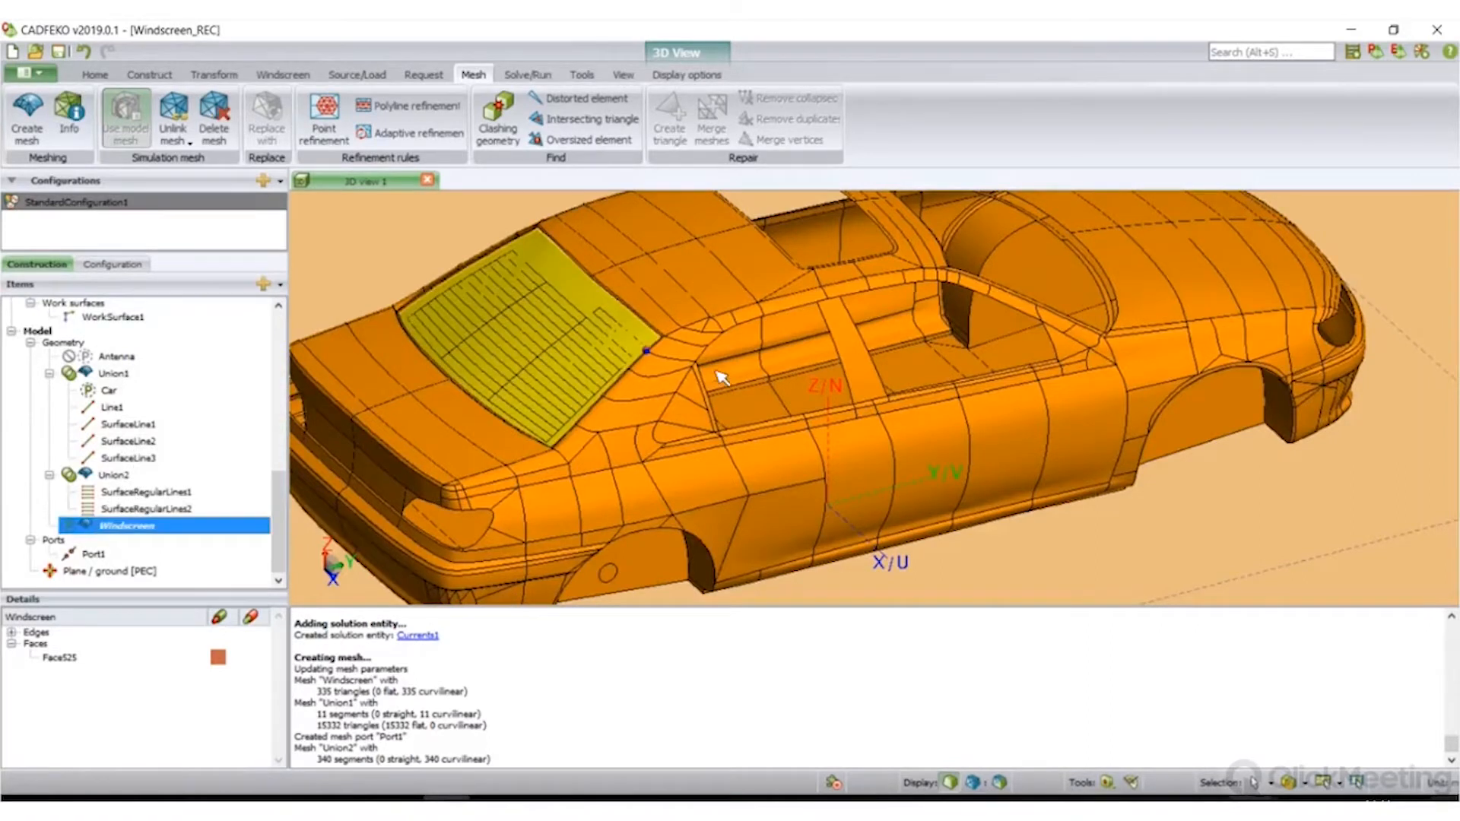
scroll(675, 342, "down", 3)
left_click_drag(658, 351, 761, 338)
scroll(760, 337, "up", 1)
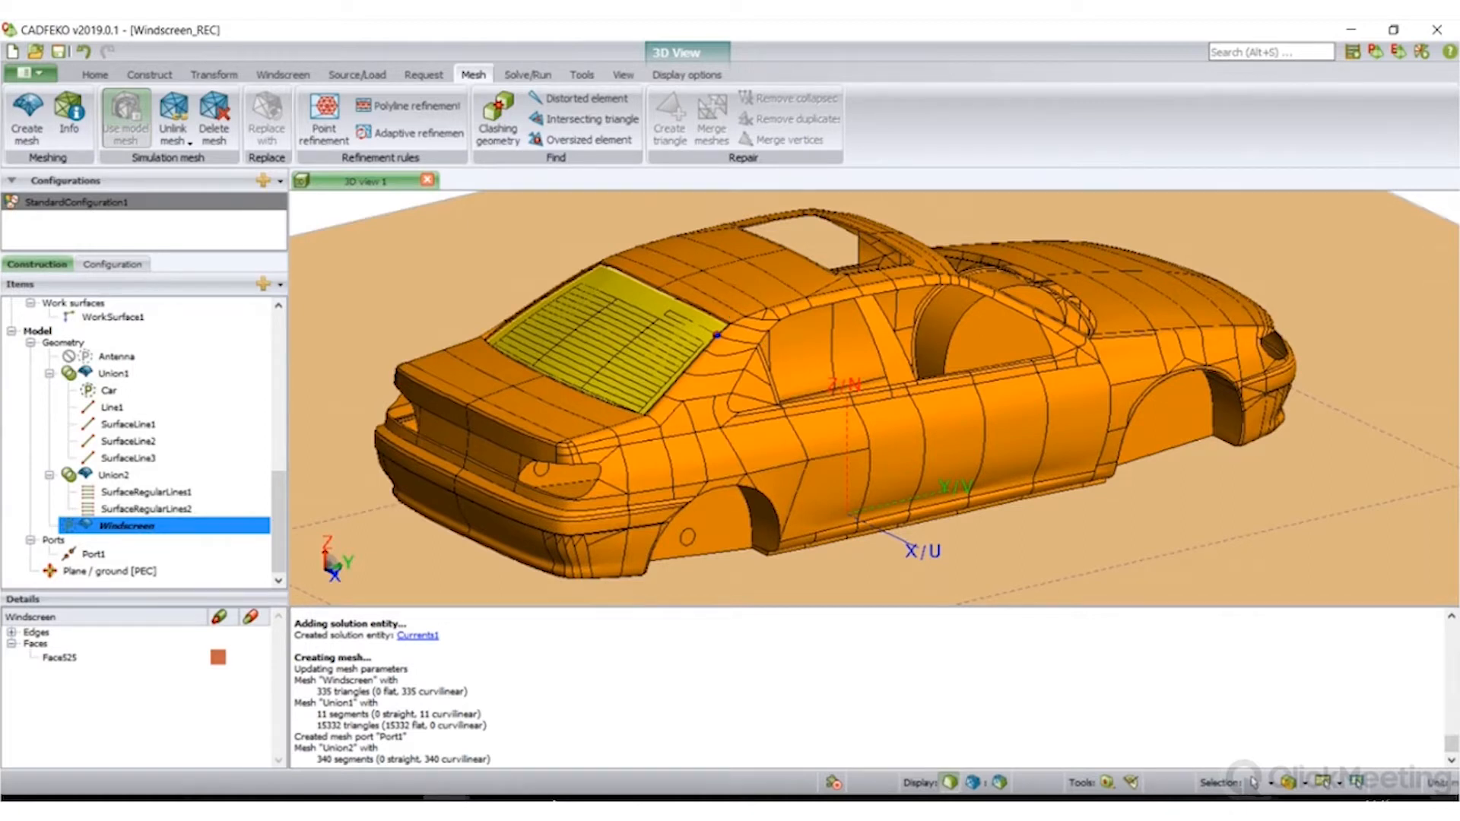
- Switch to POSTFEKO and examine the CURR current distribution over the whole car and on the rear windscreen wires
key("alt+Tab")
left_click(323, 185)
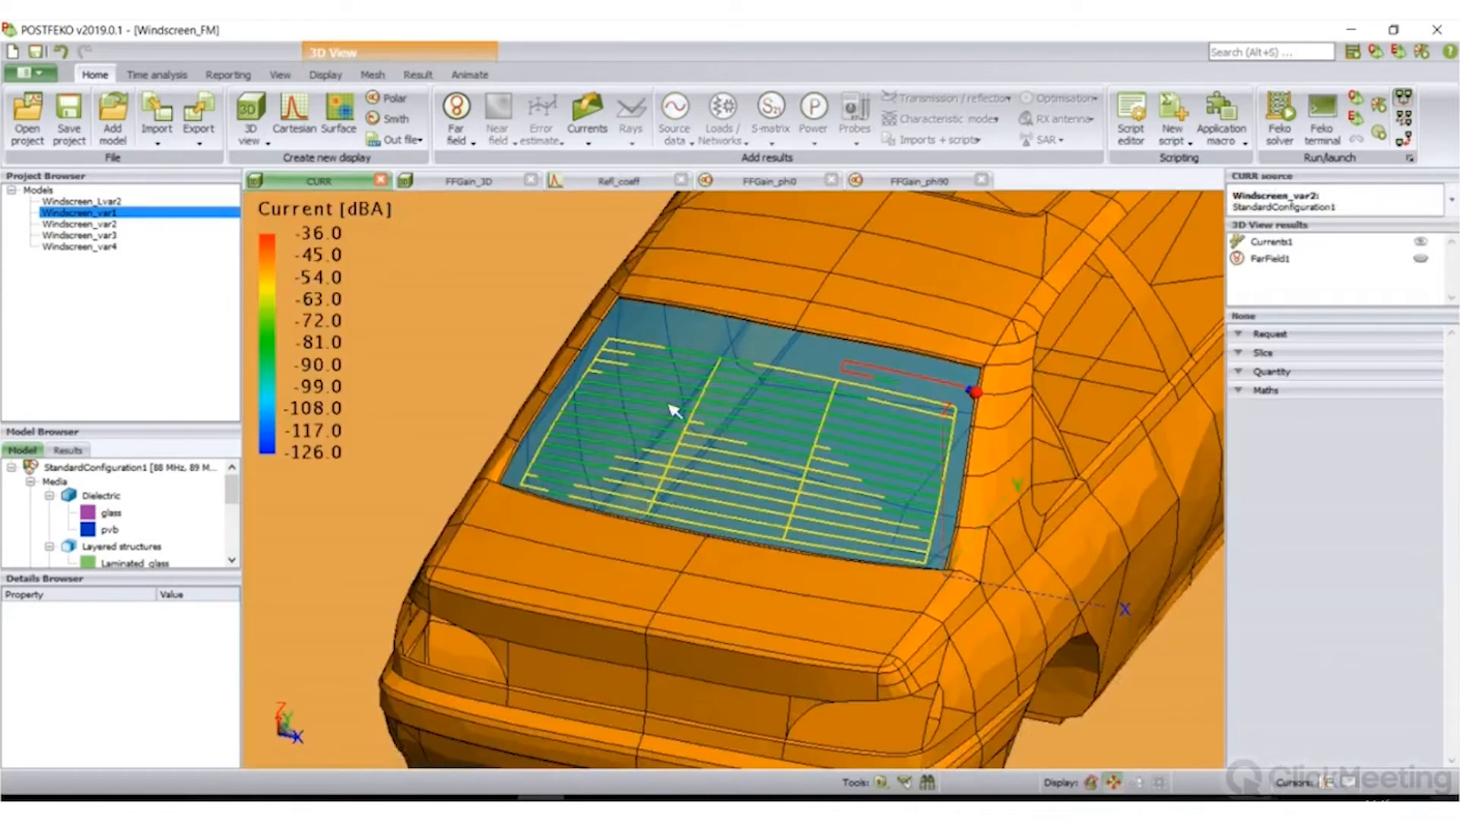
scroll(669, 405, "down", 2)
left_click_drag(728, 408, 673, 375)
scroll(753, 410, "down", 5)
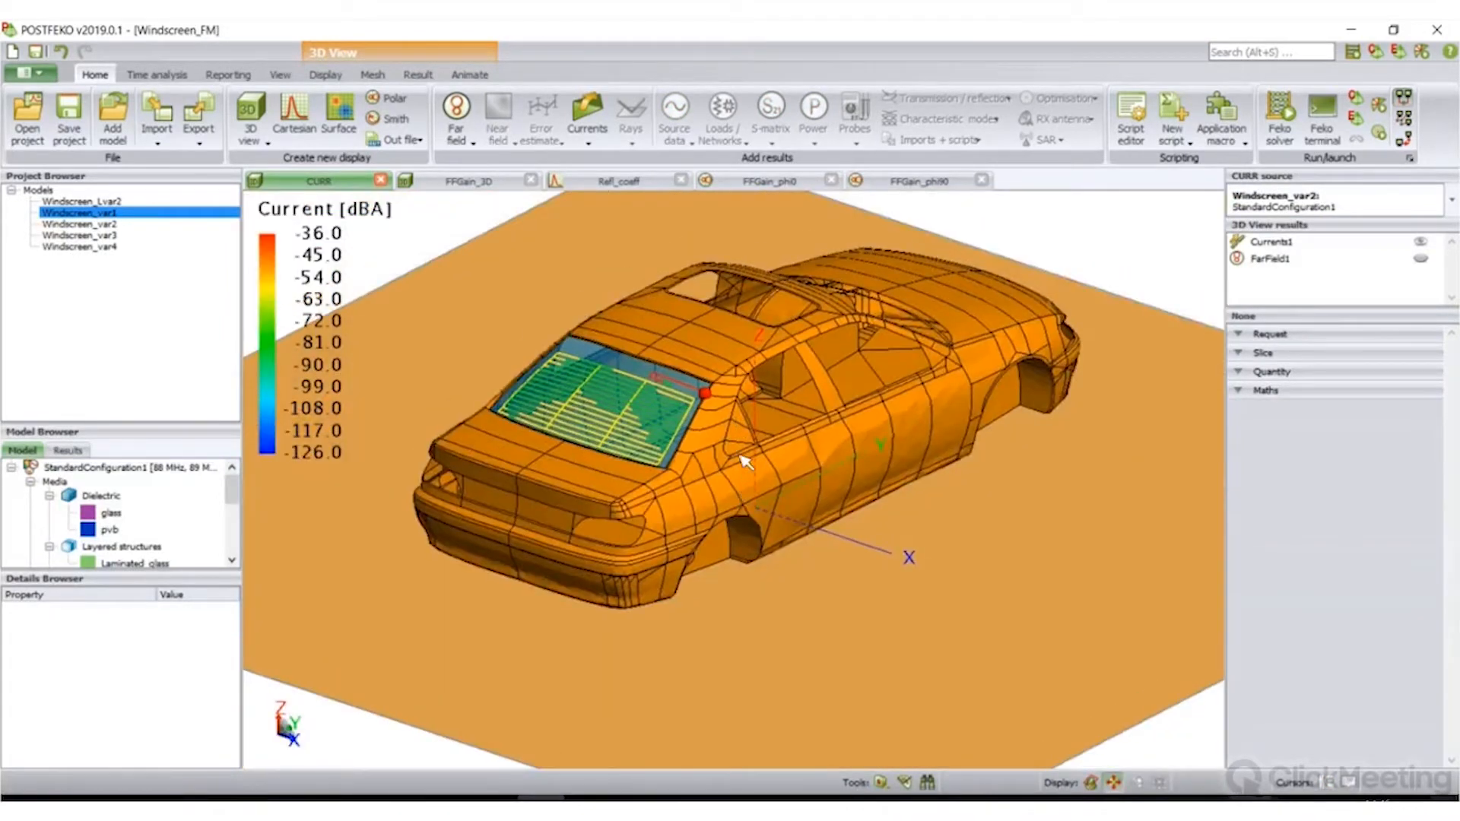
left_click_drag(745, 461, 489, 368)
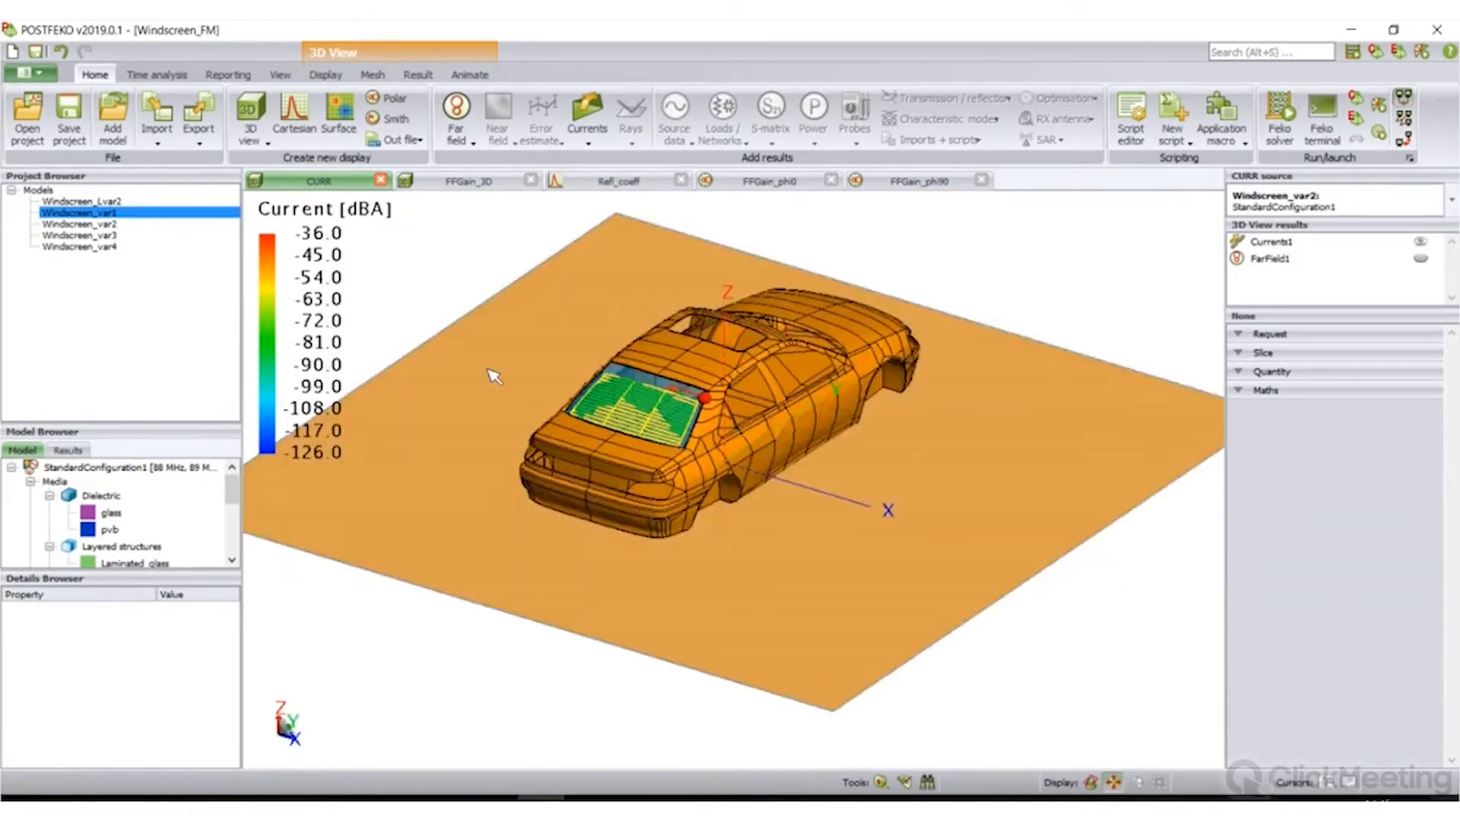
scroll(532, 388, "up", 8)
scroll(593, 389, "up", 8)
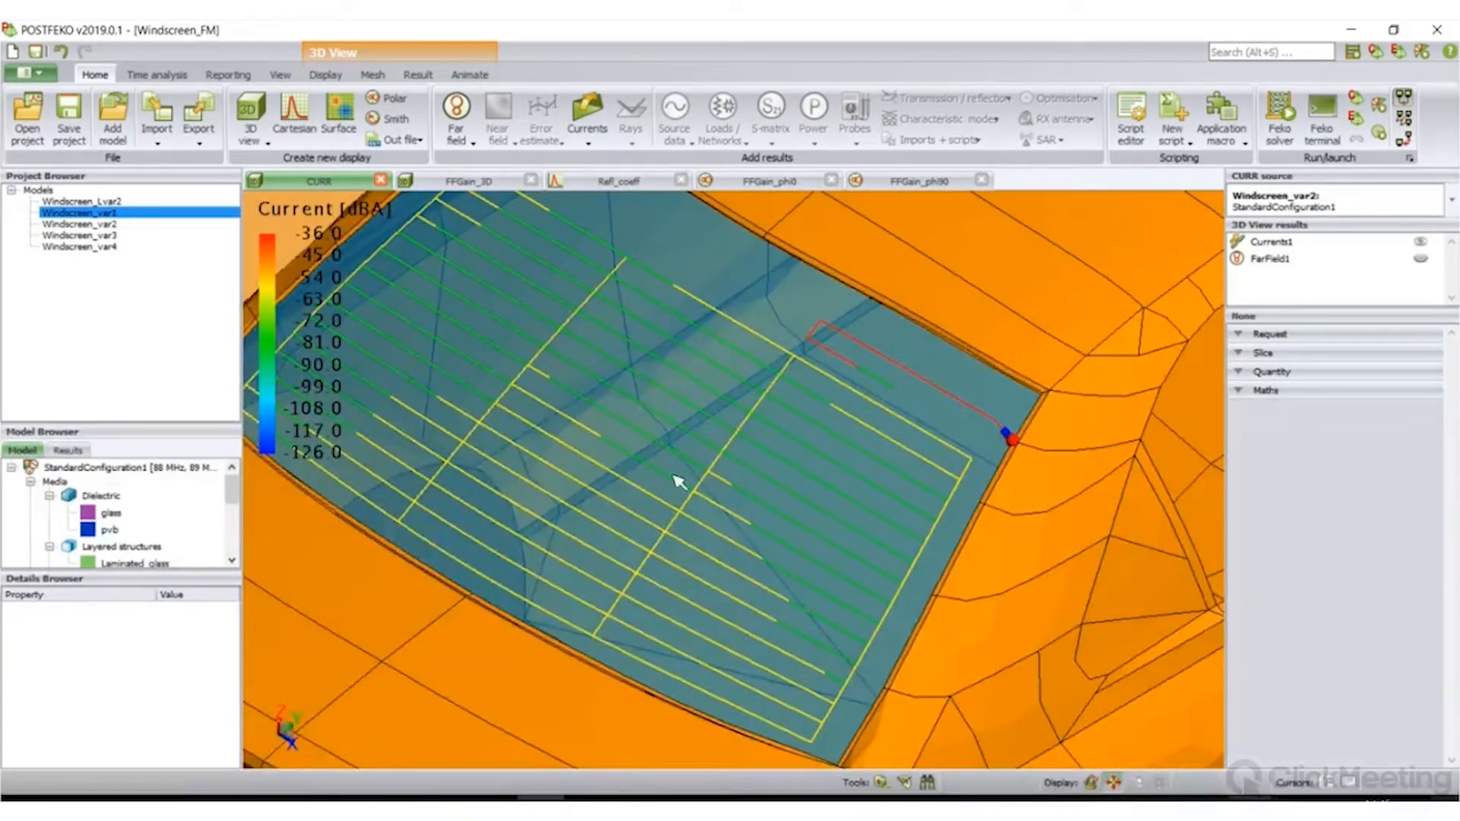
scroll(679, 481, "down", 5)
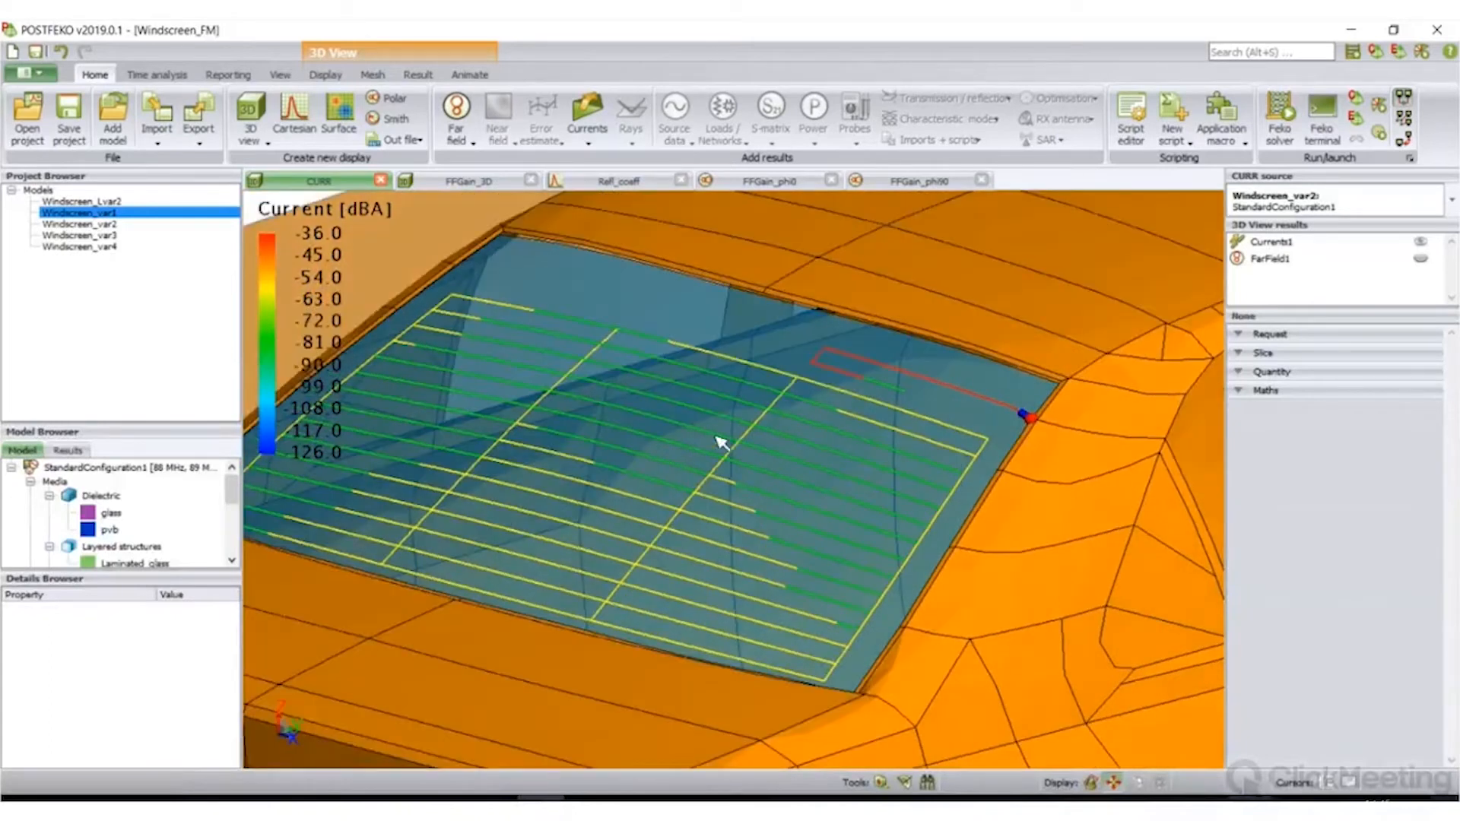
- Select the Currents1 result, check its available frequencies, and examine the currents on the antenna wire near the port
left_click(1244, 243)
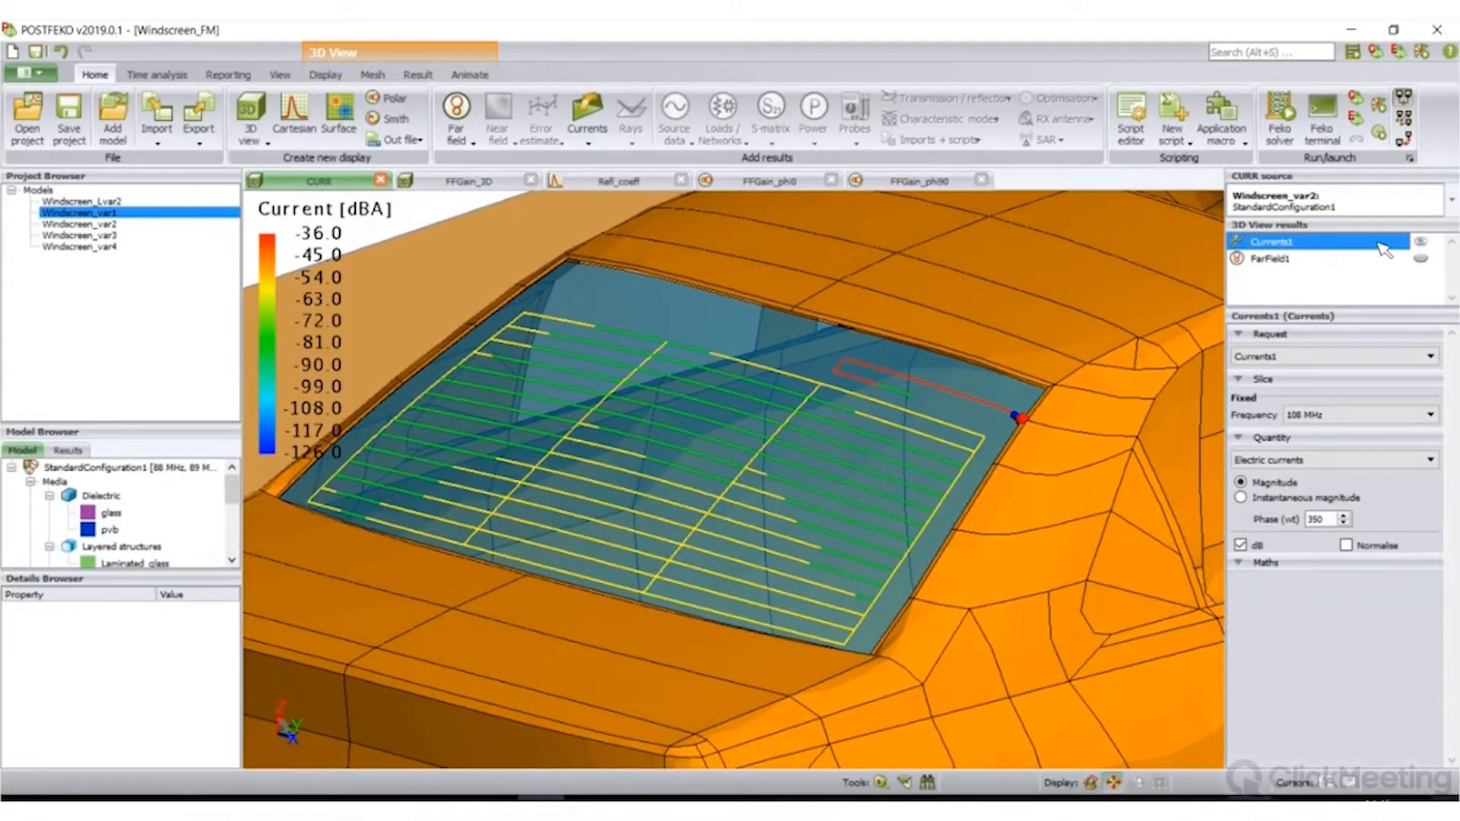
left_click(1357, 415)
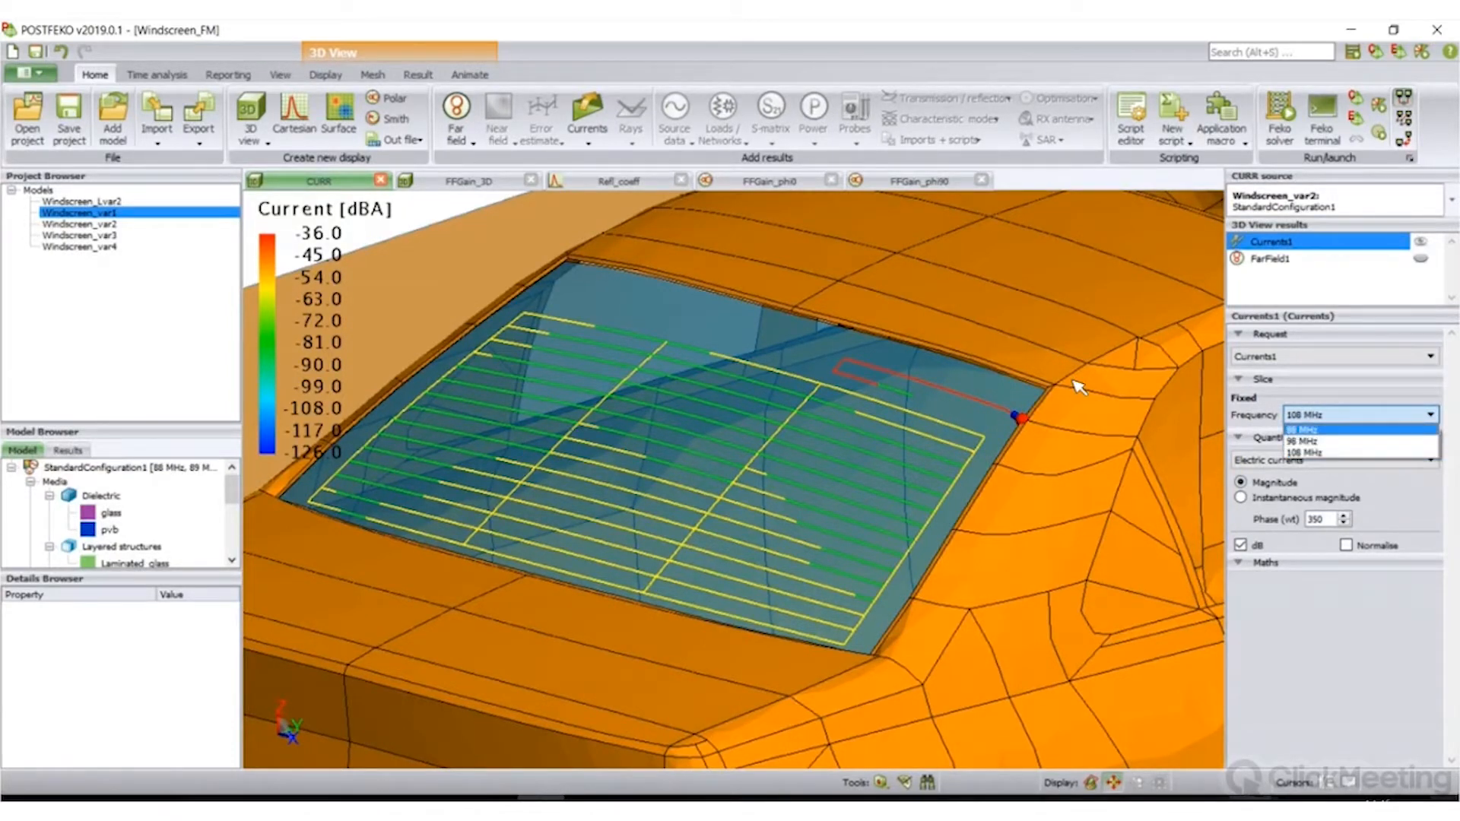
middle_click_drag(1070, 381, 999, 360)
scroll(884, 382, "up", 4)
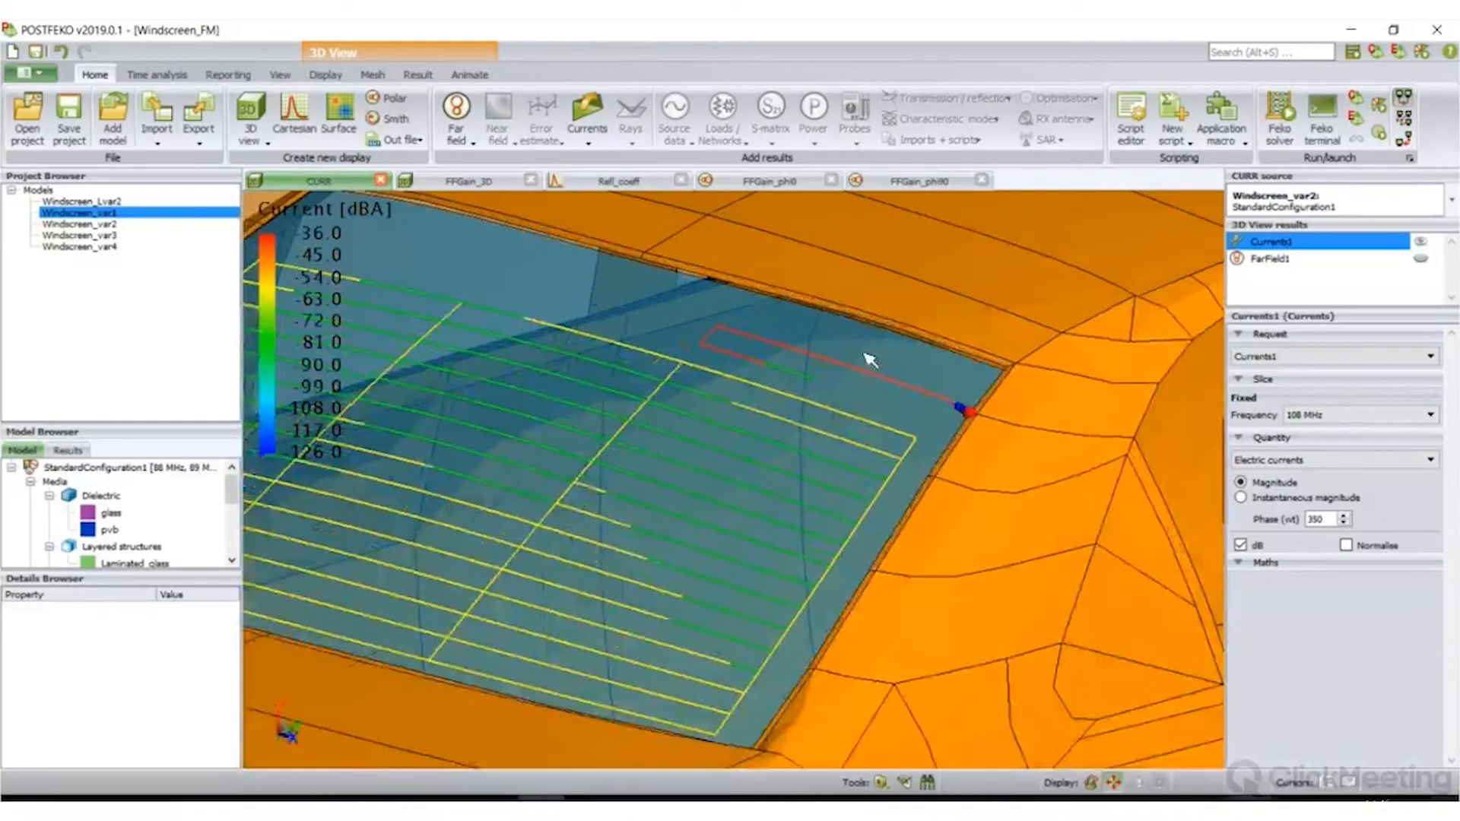
scroll(881, 375, "up", 1)
mouse_move(788, 334)
left_mouse_down()
mouse_move(811, 373)
mouse_move(992, 456)
left_mouse_up()
scroll(807, 410, "up", 1)
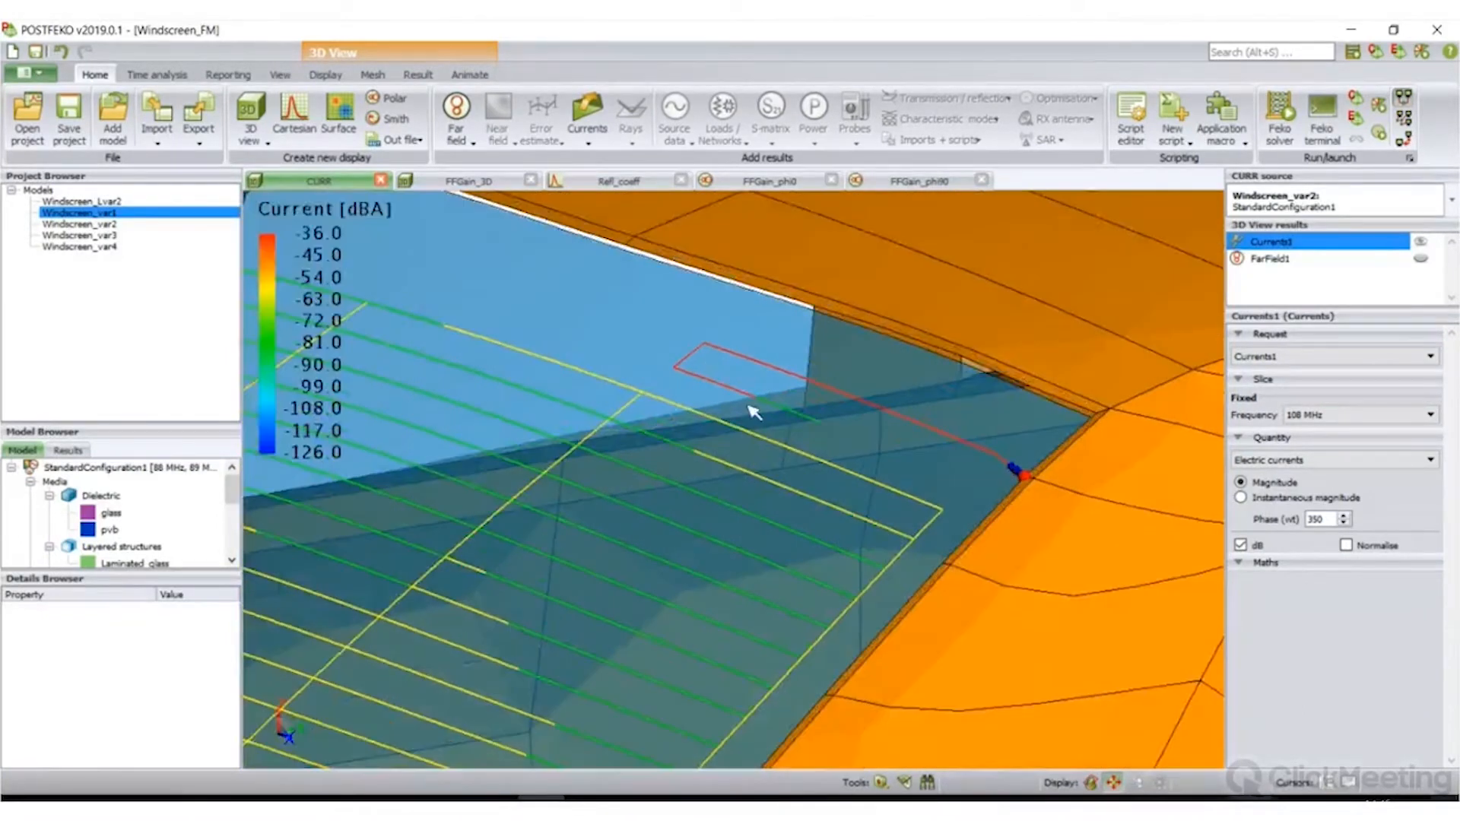
scroll(856, 430, "down", 2)
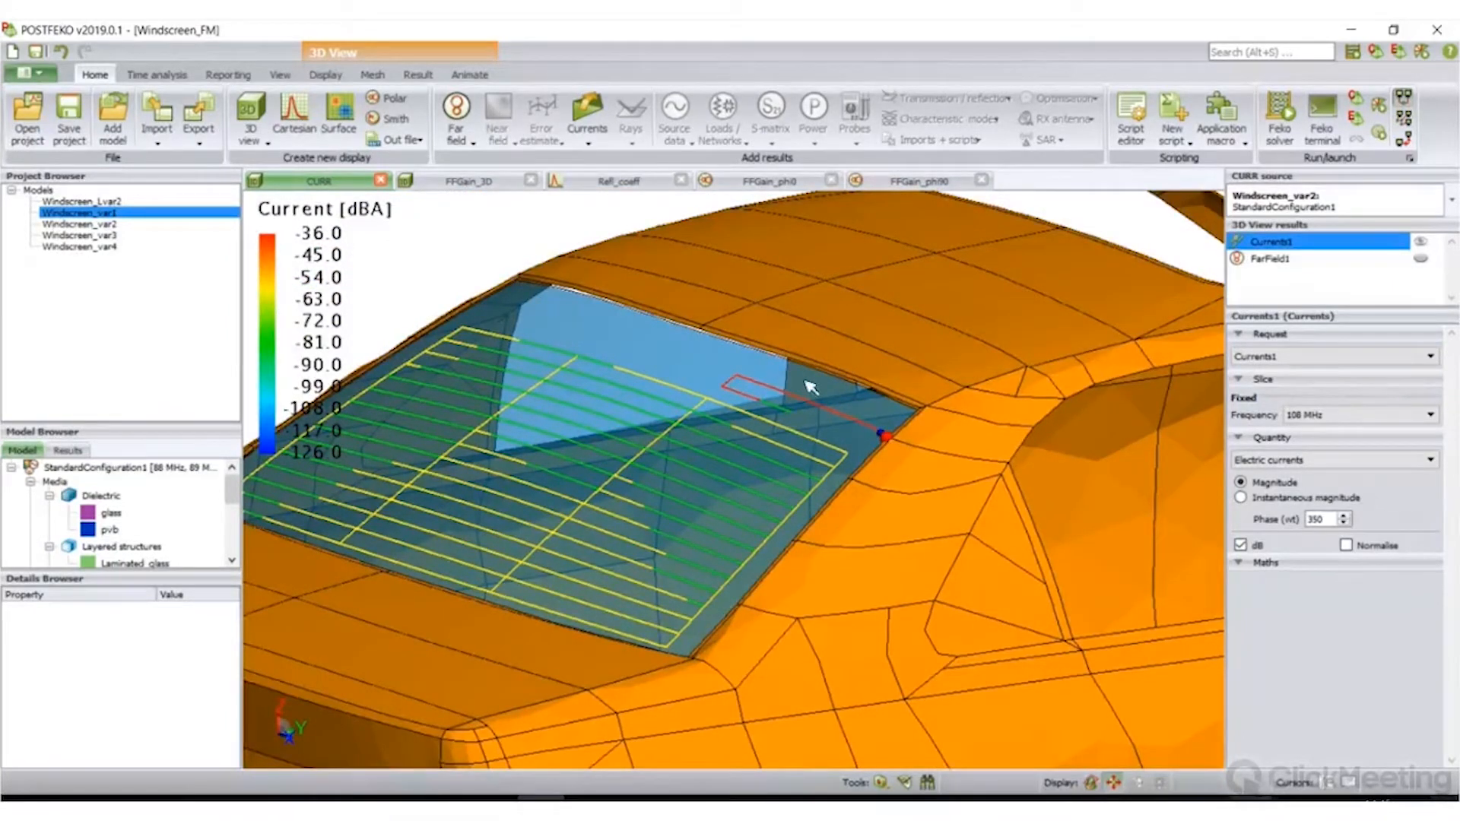
scroll(815, 398, "up", 3)
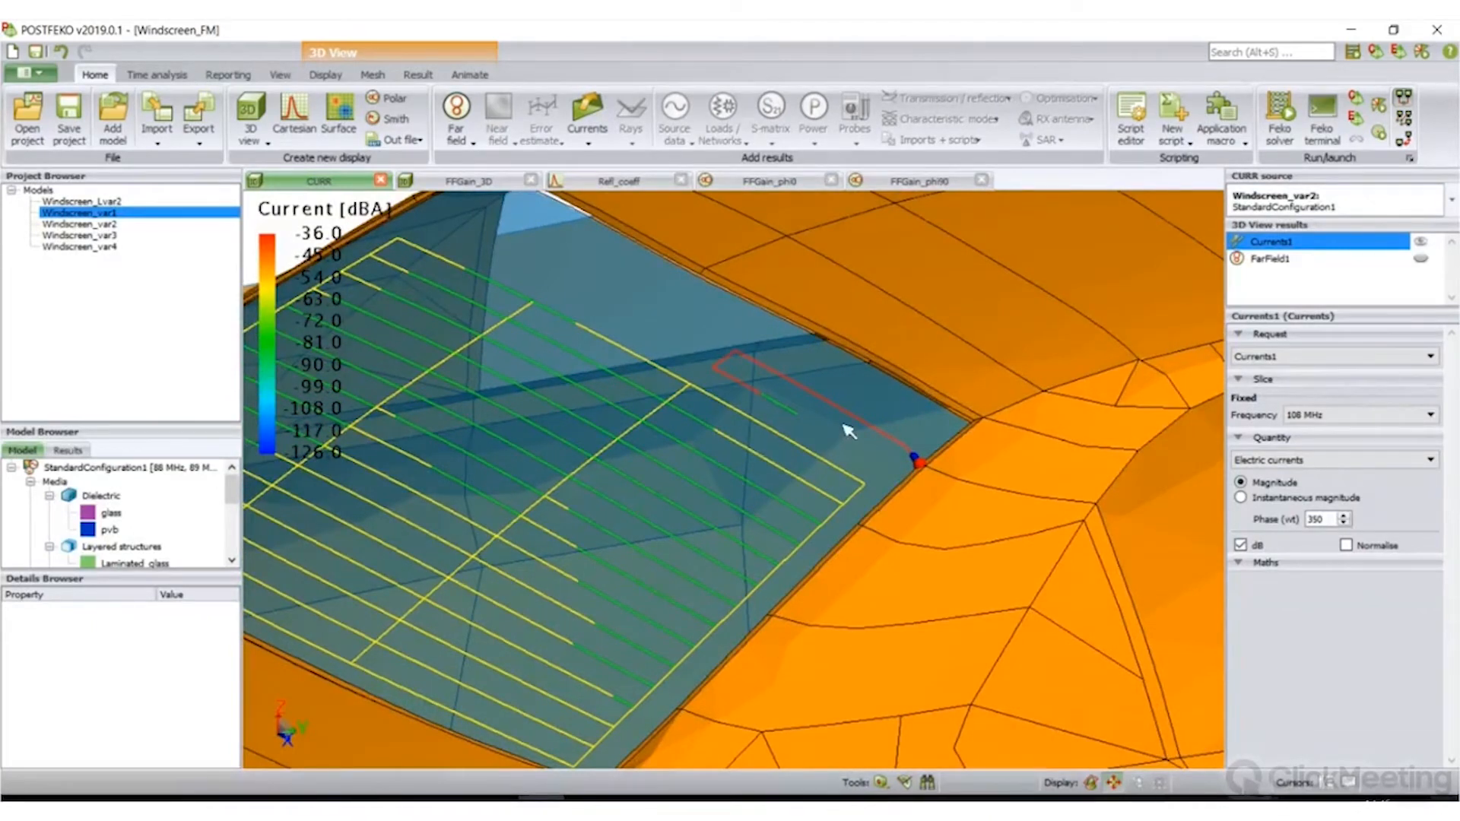
scroll(849, 431, "down", 2)
scroll(783, 417, "up", 2)
scroll(798, 408, "up", 1)
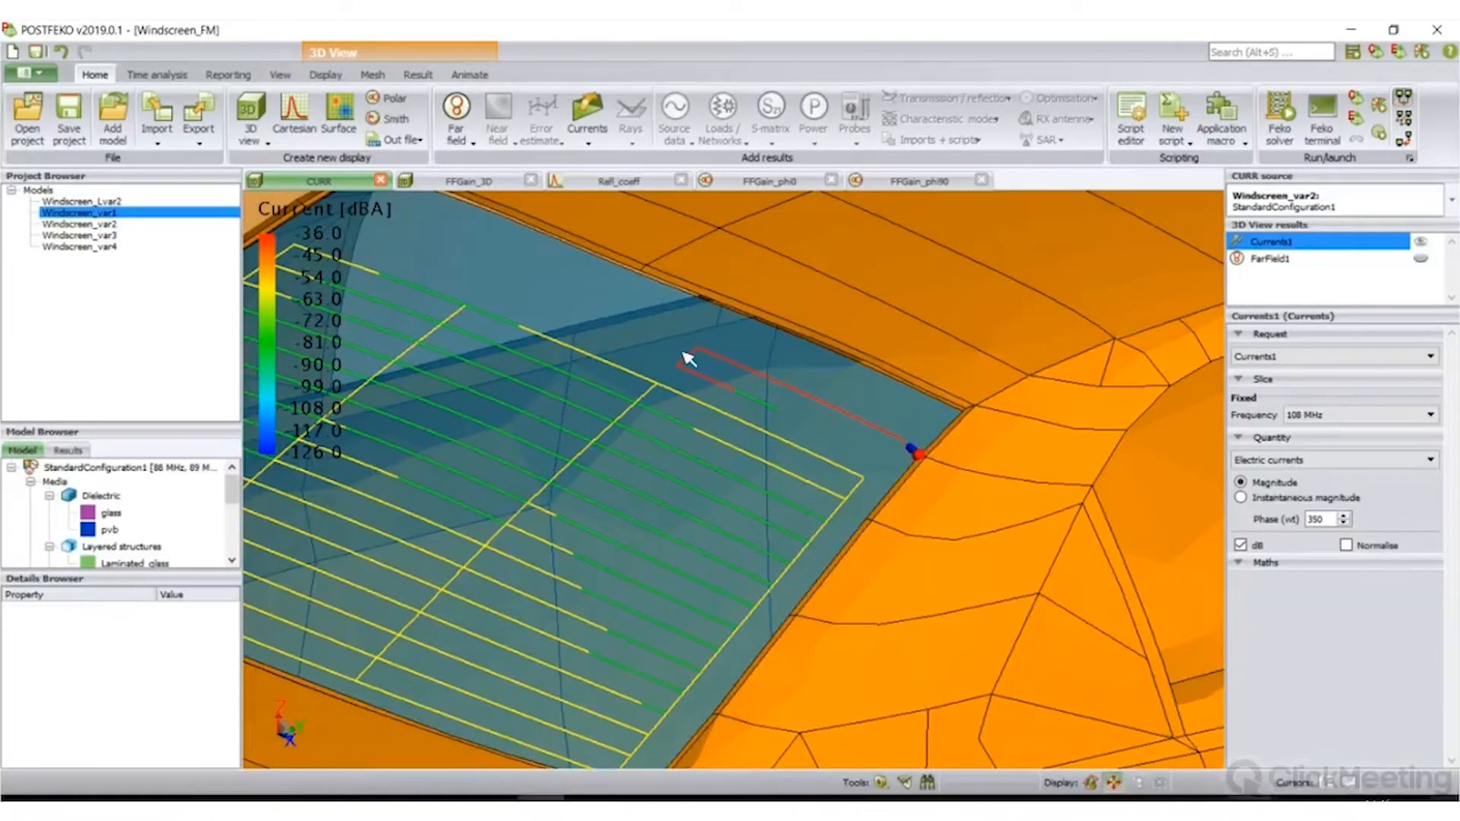
- Set the Currents1 frequency to 98 MHz and look closely at the currents along the antenna wire
left_click(1361, 416)
left_click(1357, 447)
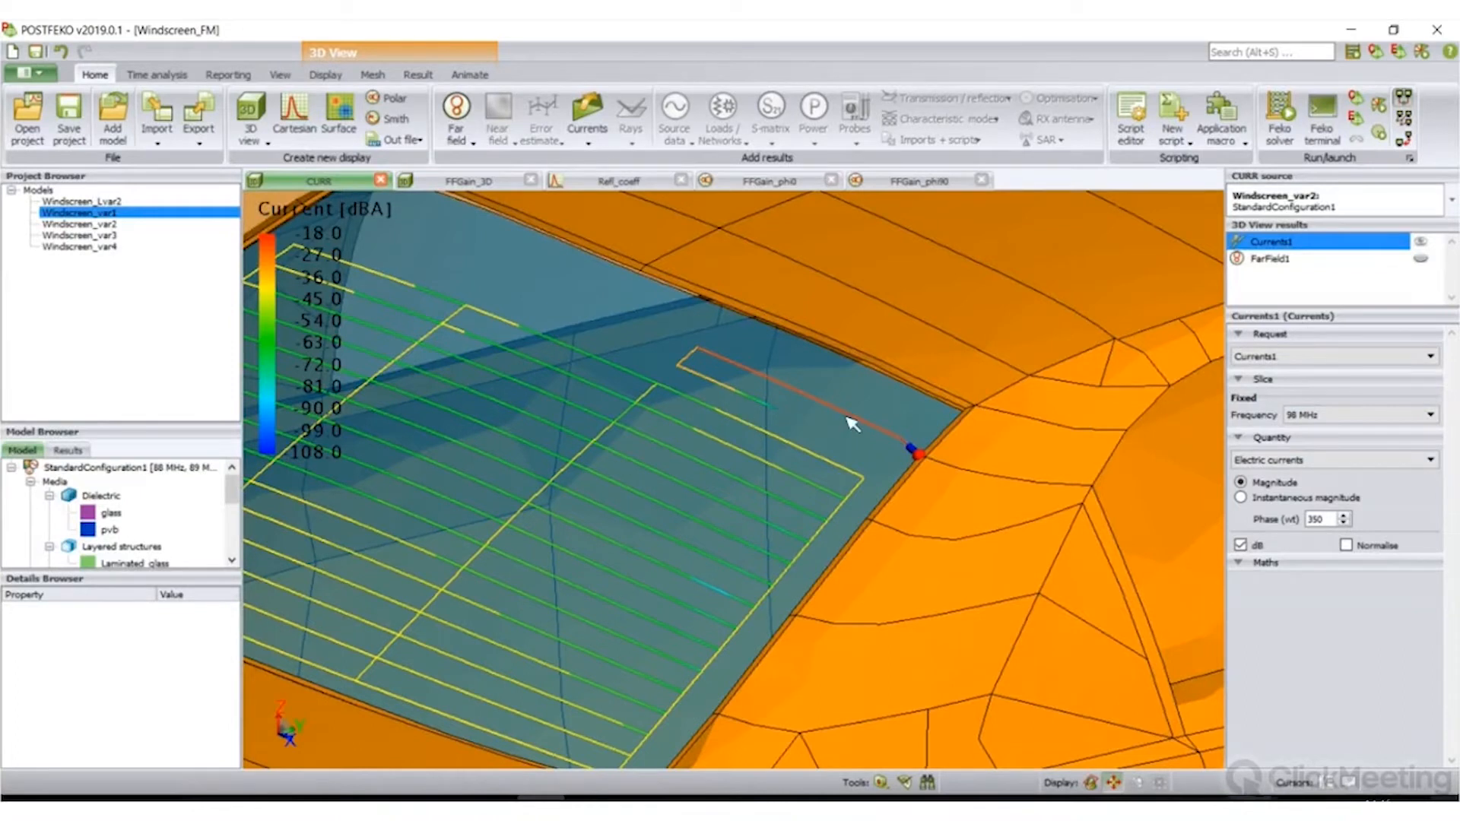
scroll(846, 417, "up", 2)
scroll(760, 410, "down", 2)
scroll(790, 399, "up", 2)
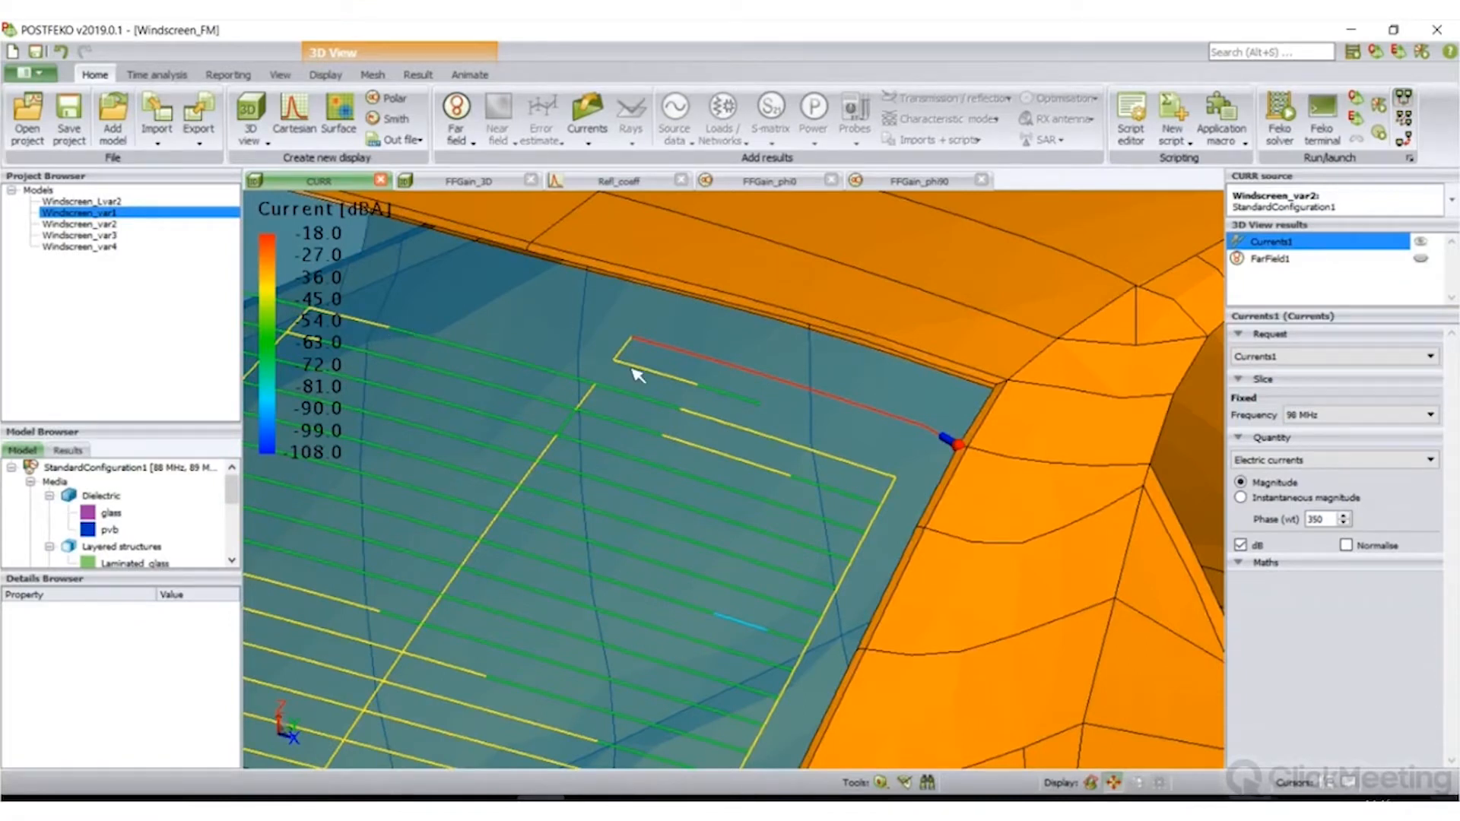
- Examine the currents across the whole windscreen wire grid and compare them with those on the antenna wire
scroll(637, 375, "down", 4)
middle_click_drag(241, 342, 324, 323)
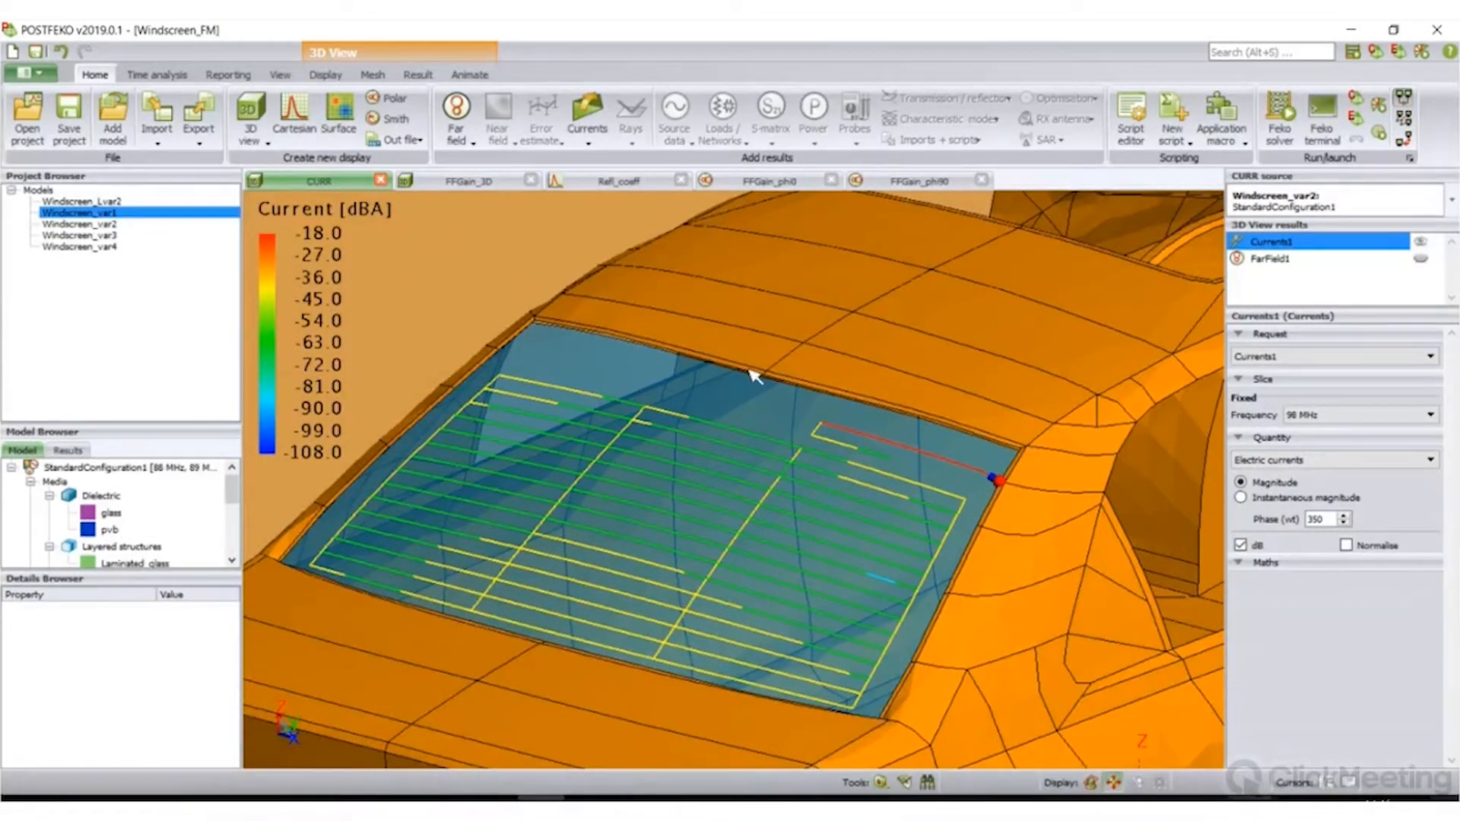
scroll(915, 441, "up", 2)
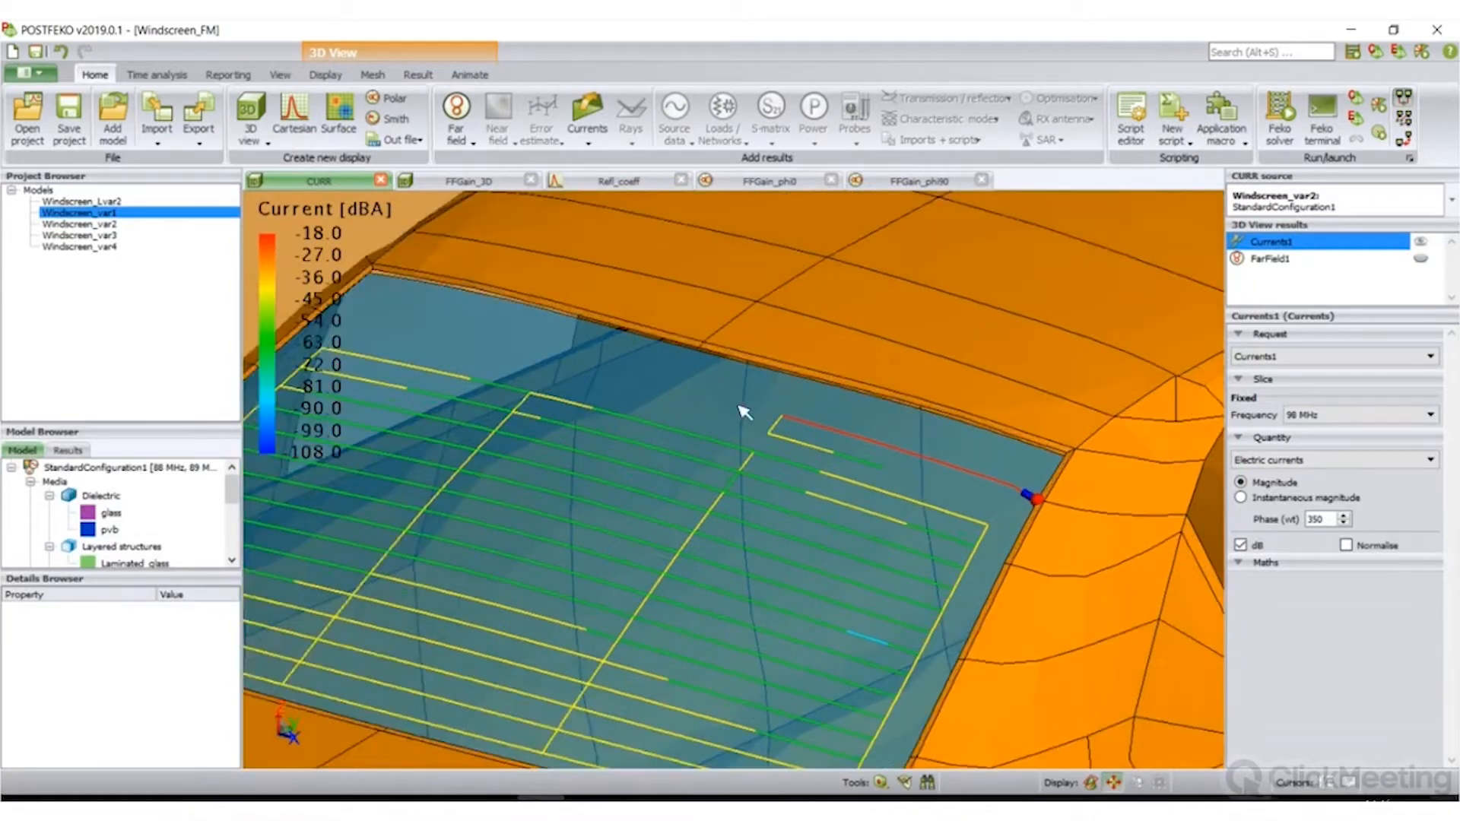
scroll(783, 450, "down", 2)
scroll(836, 443, "up", 2)
scroll(981, 495, "down", 2)
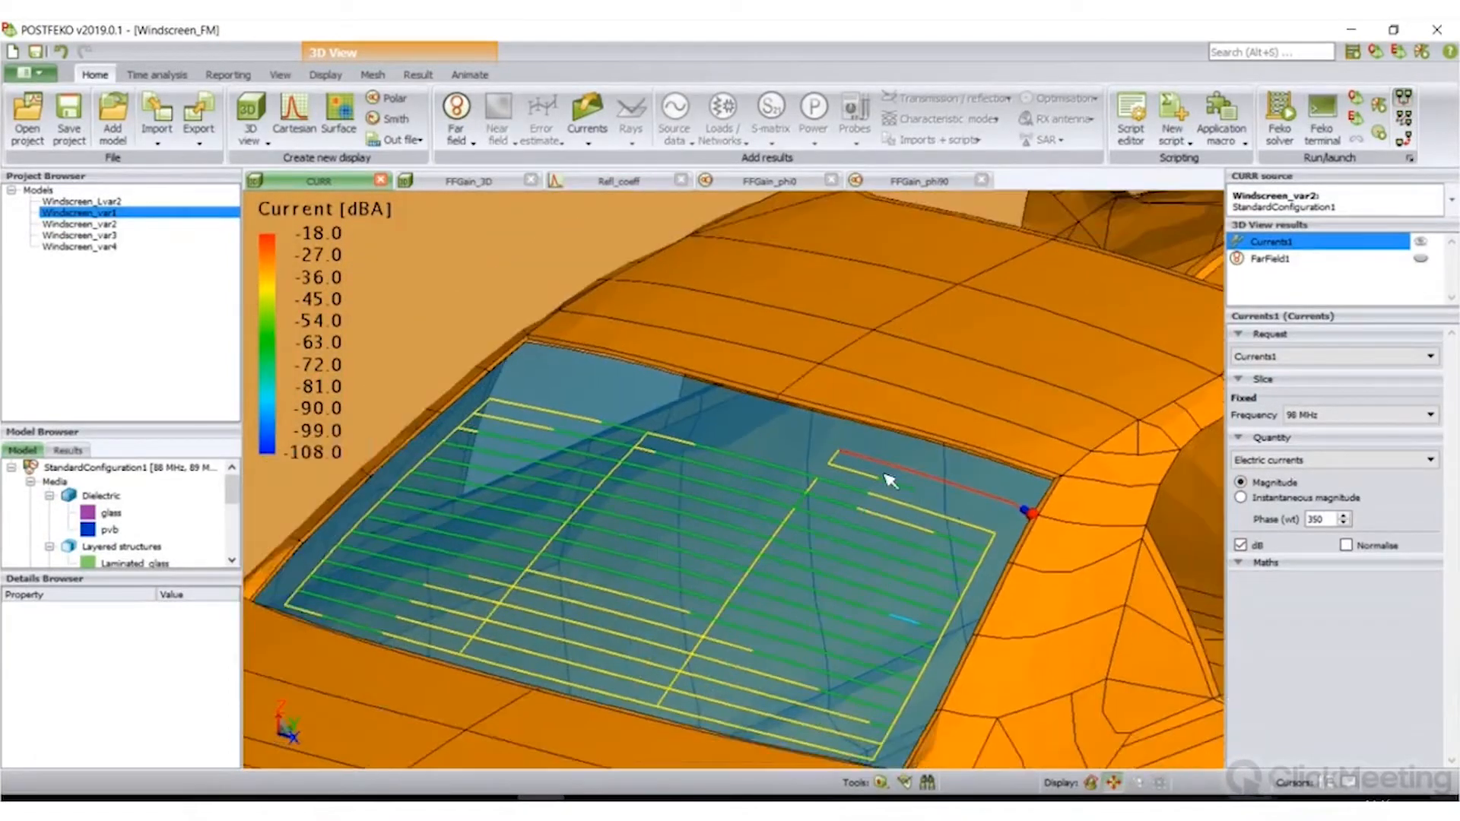
scroll(928, 495, "up", 2)
scroll(805, 443, "down", 2)
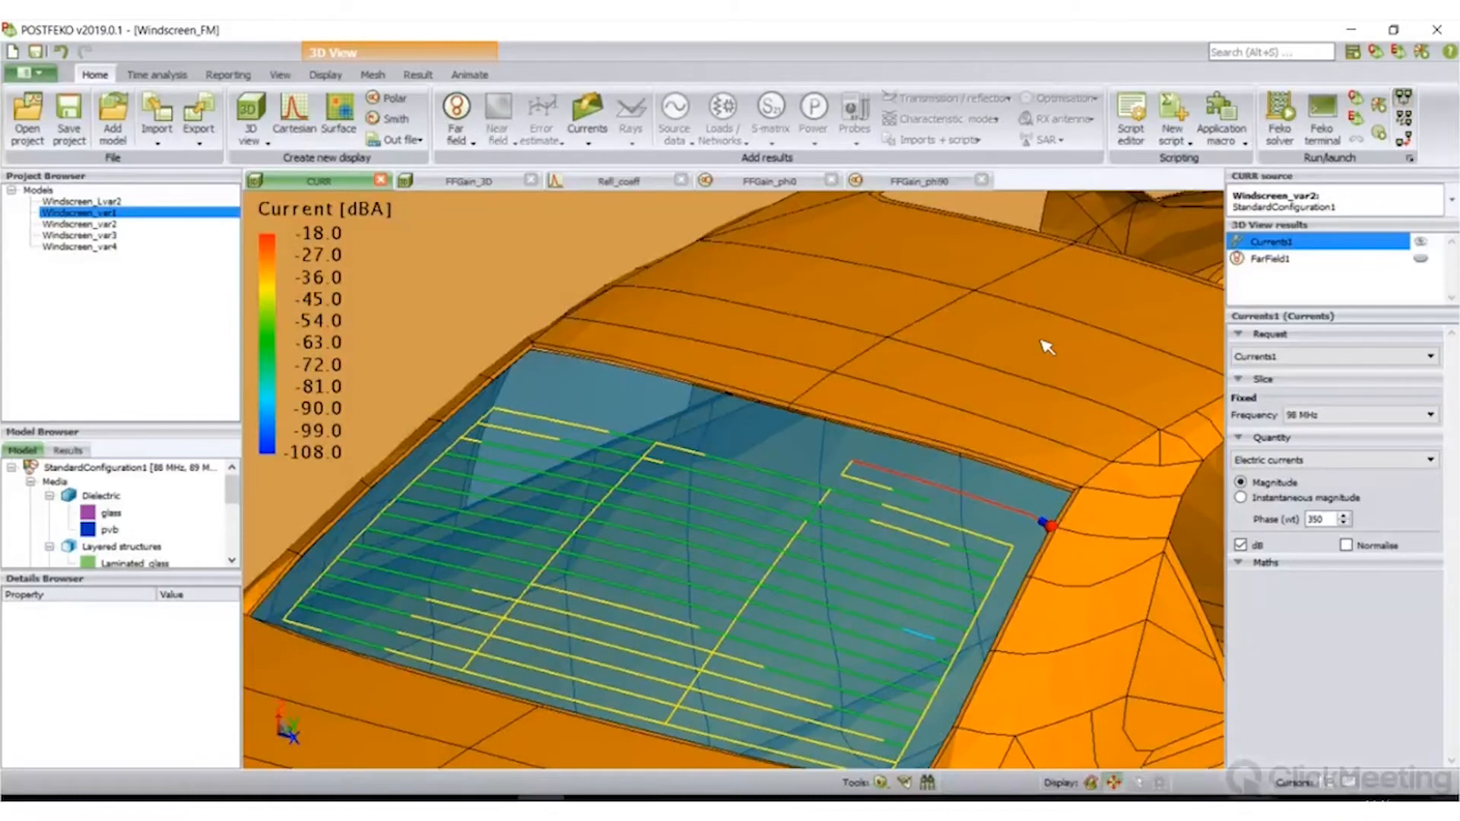
- Set the Currents1 frequency to 88 MHz and view the currents on the windscreen wires
left_click(1327, 418)
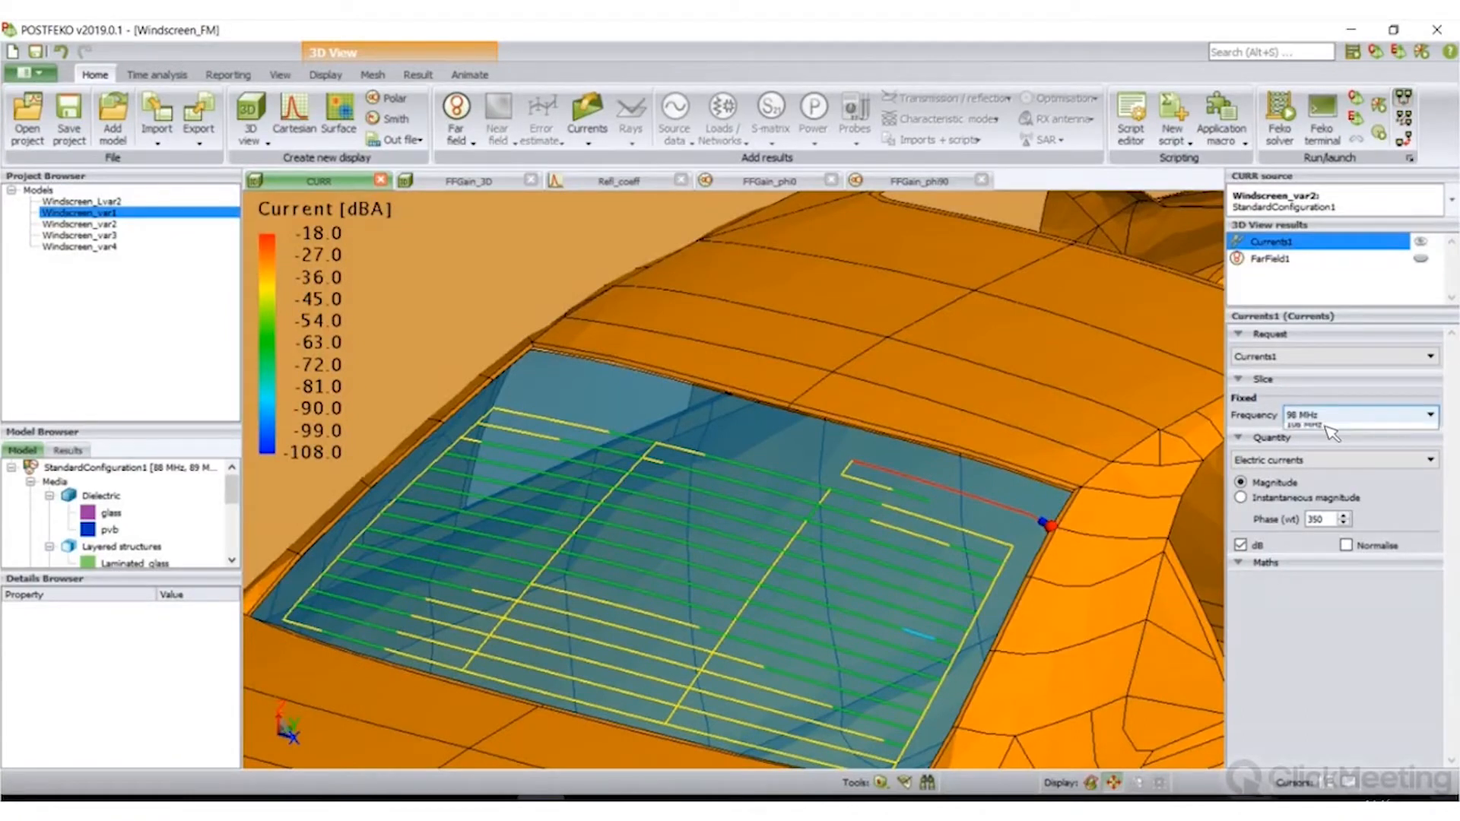
left_click(1329, 430)
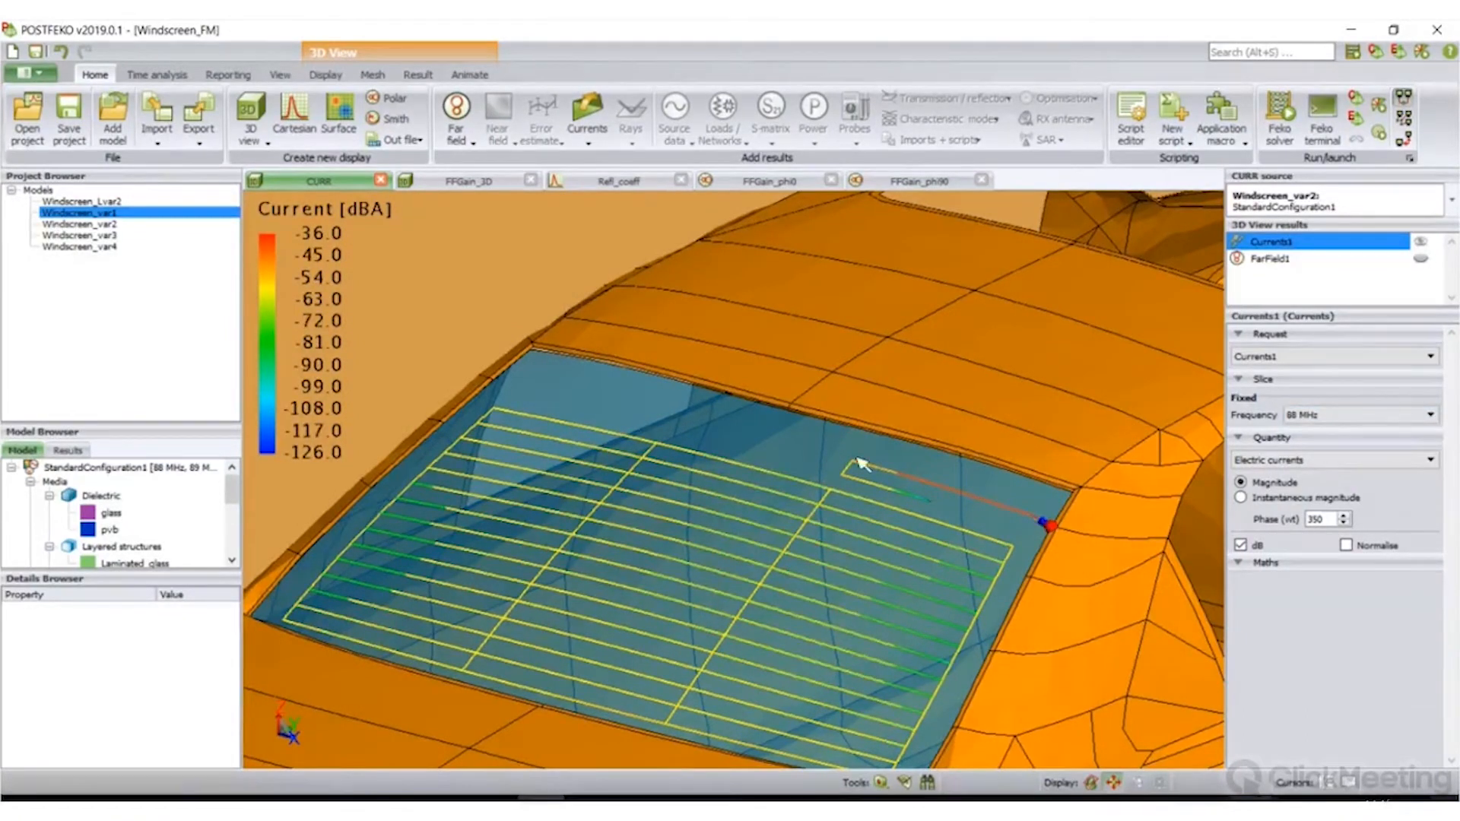
scroll(860, 466, "up", 2)
scroll(904, 481, "down", 5)
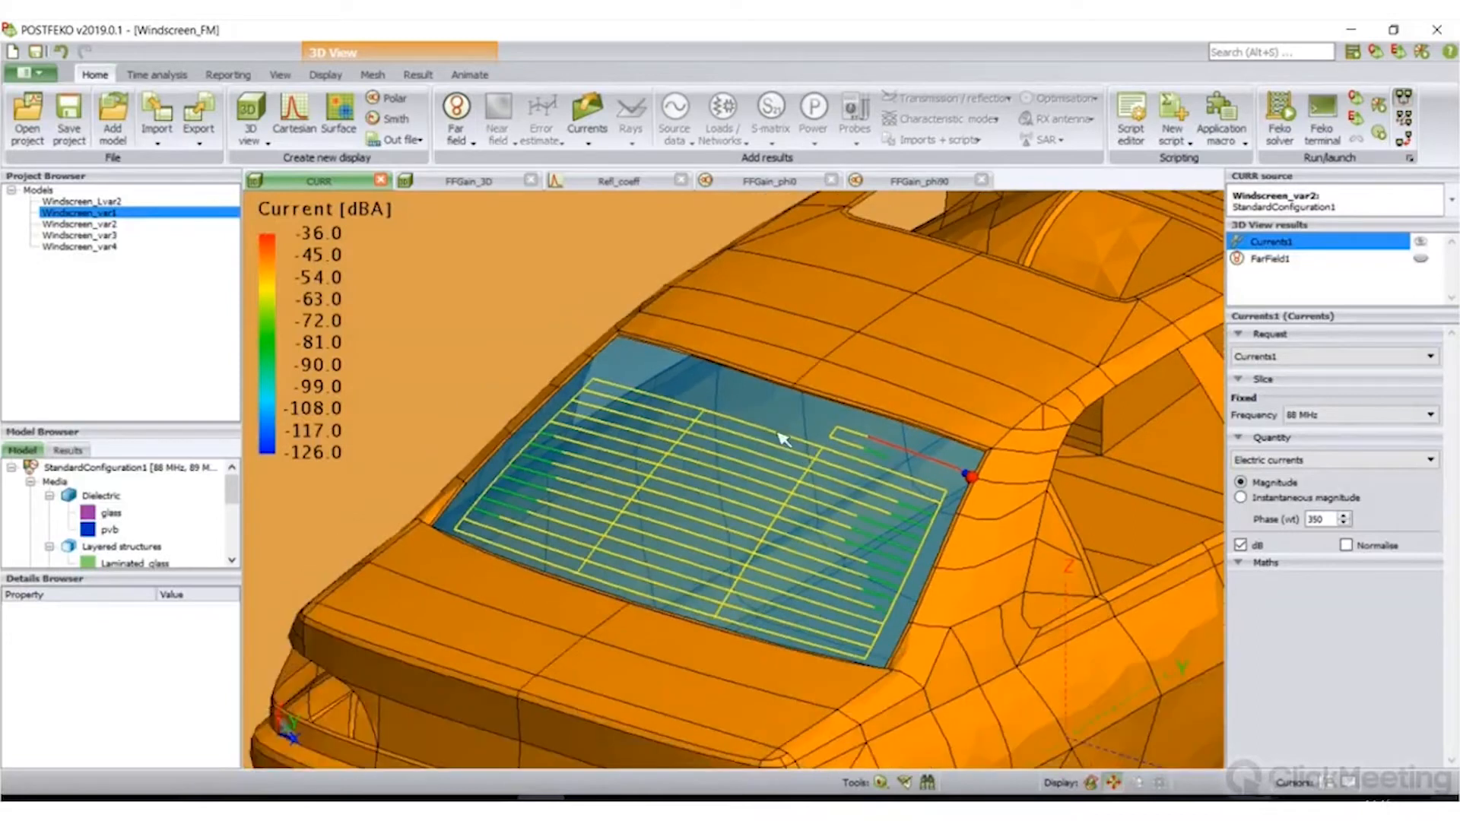
scroll(924, 475, "up", 2)
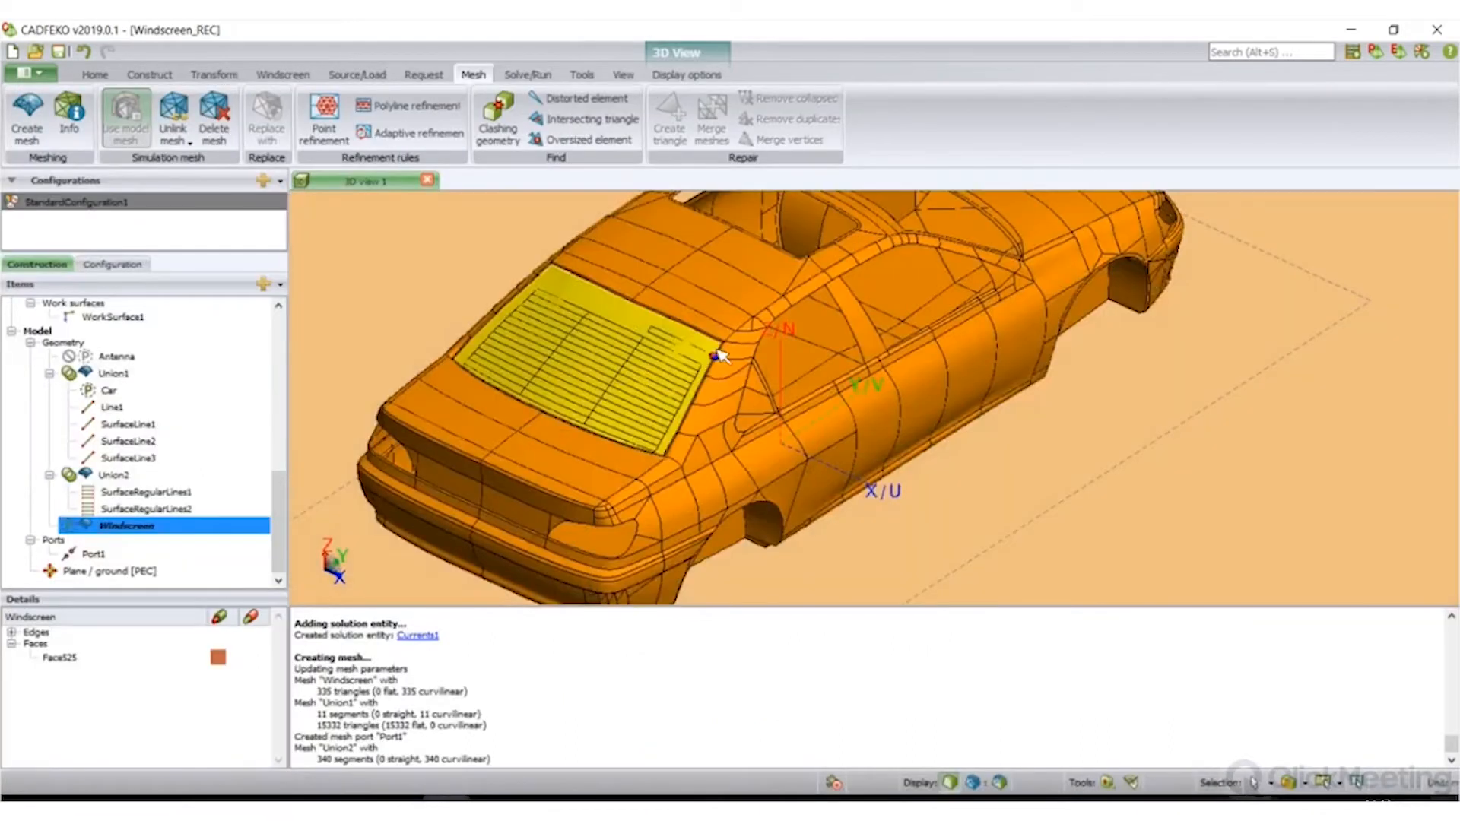
- In CADFEKO, look closely at the windscreen geometry and inspect the surface definition of WorkSurface1
scroll(167, 491, "up", 2)
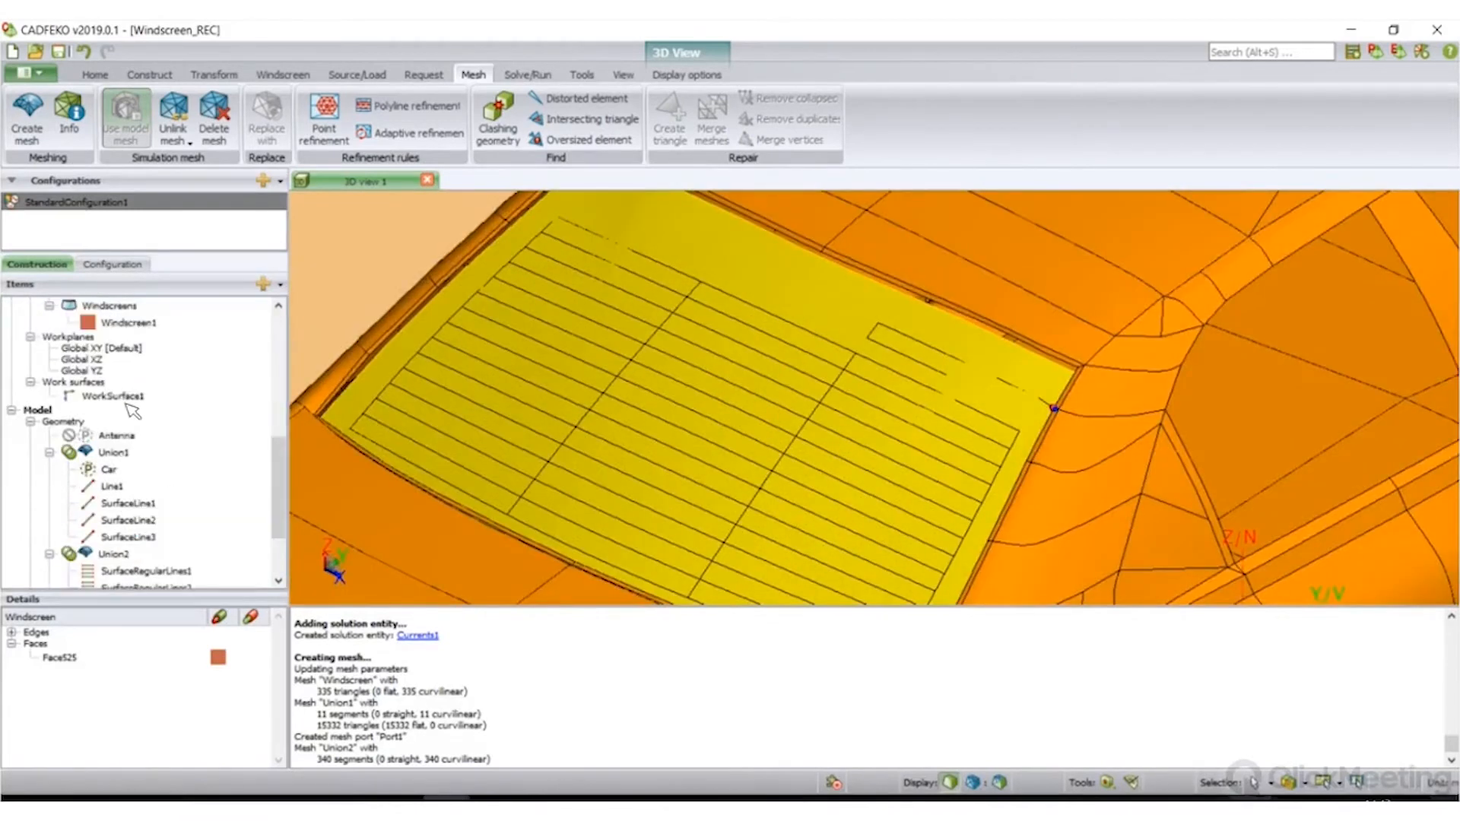
left_click(113, 397)
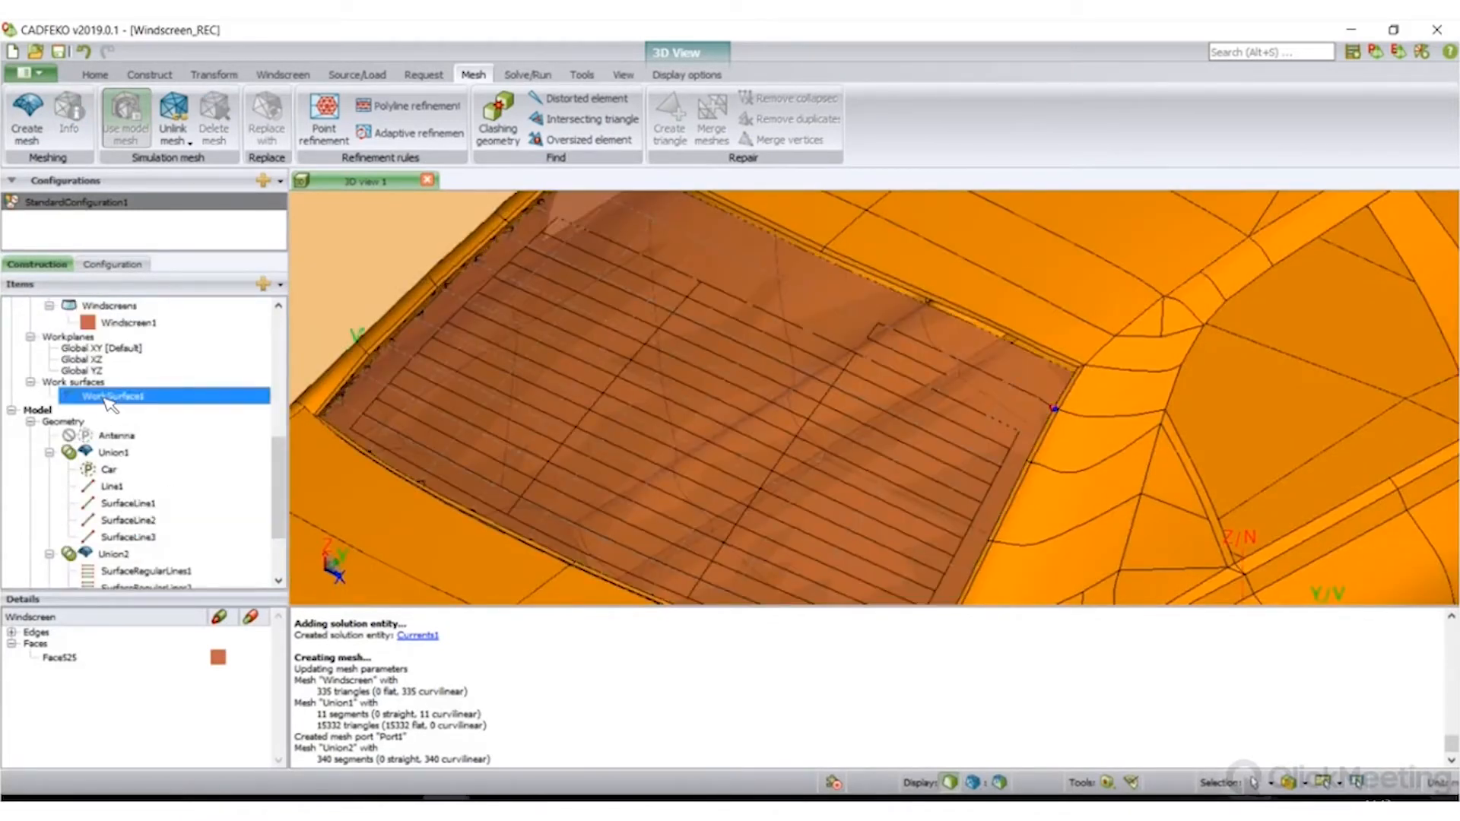
double_click(111, 397)
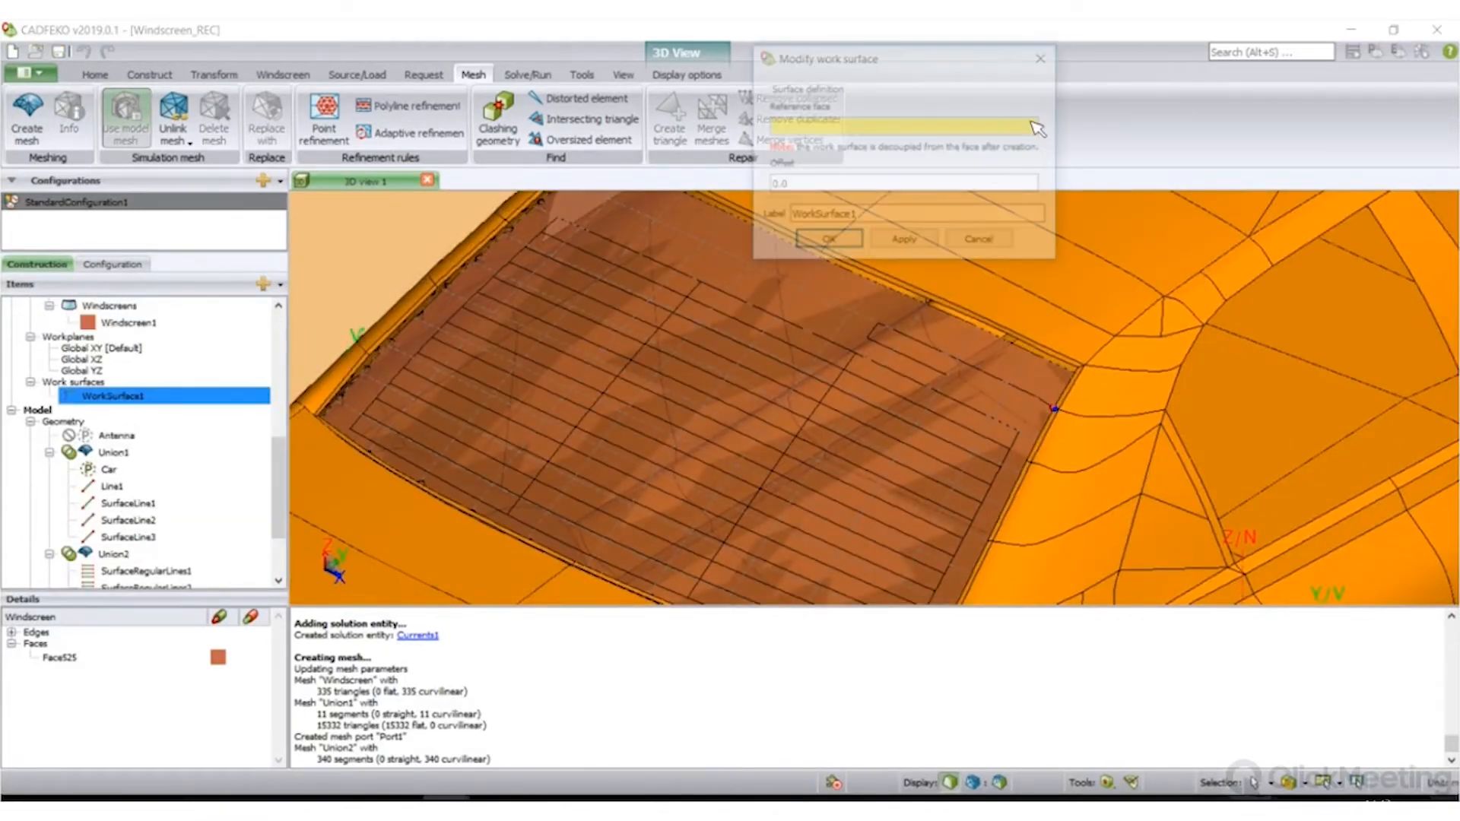
left_click(1046, 59)
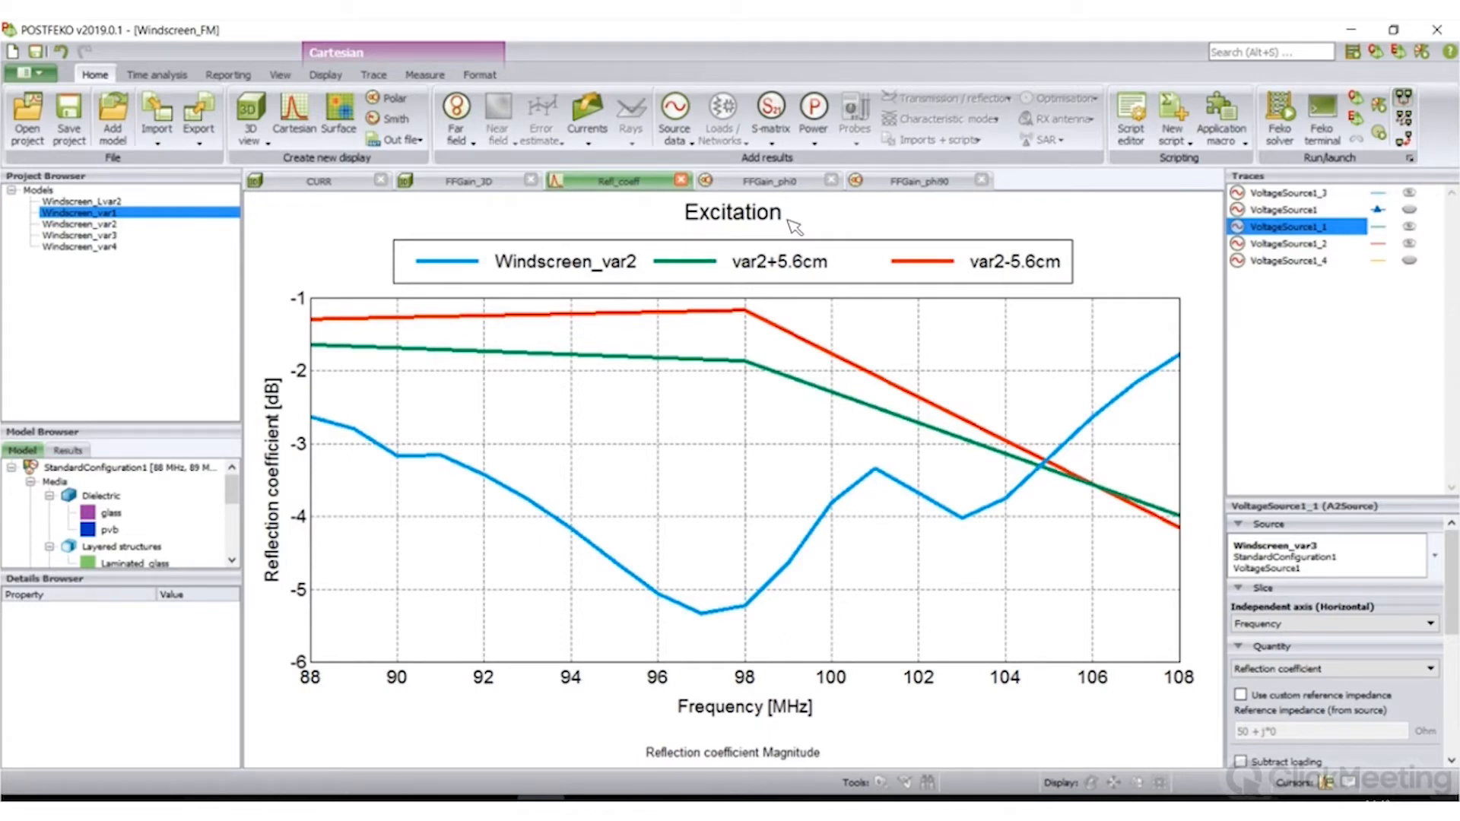
- In POSTFEKO, compare the reflection coefficient graph with the 108 MHz polar gain plots for Phi = 0 and 90 deg
left_click(761, 184)
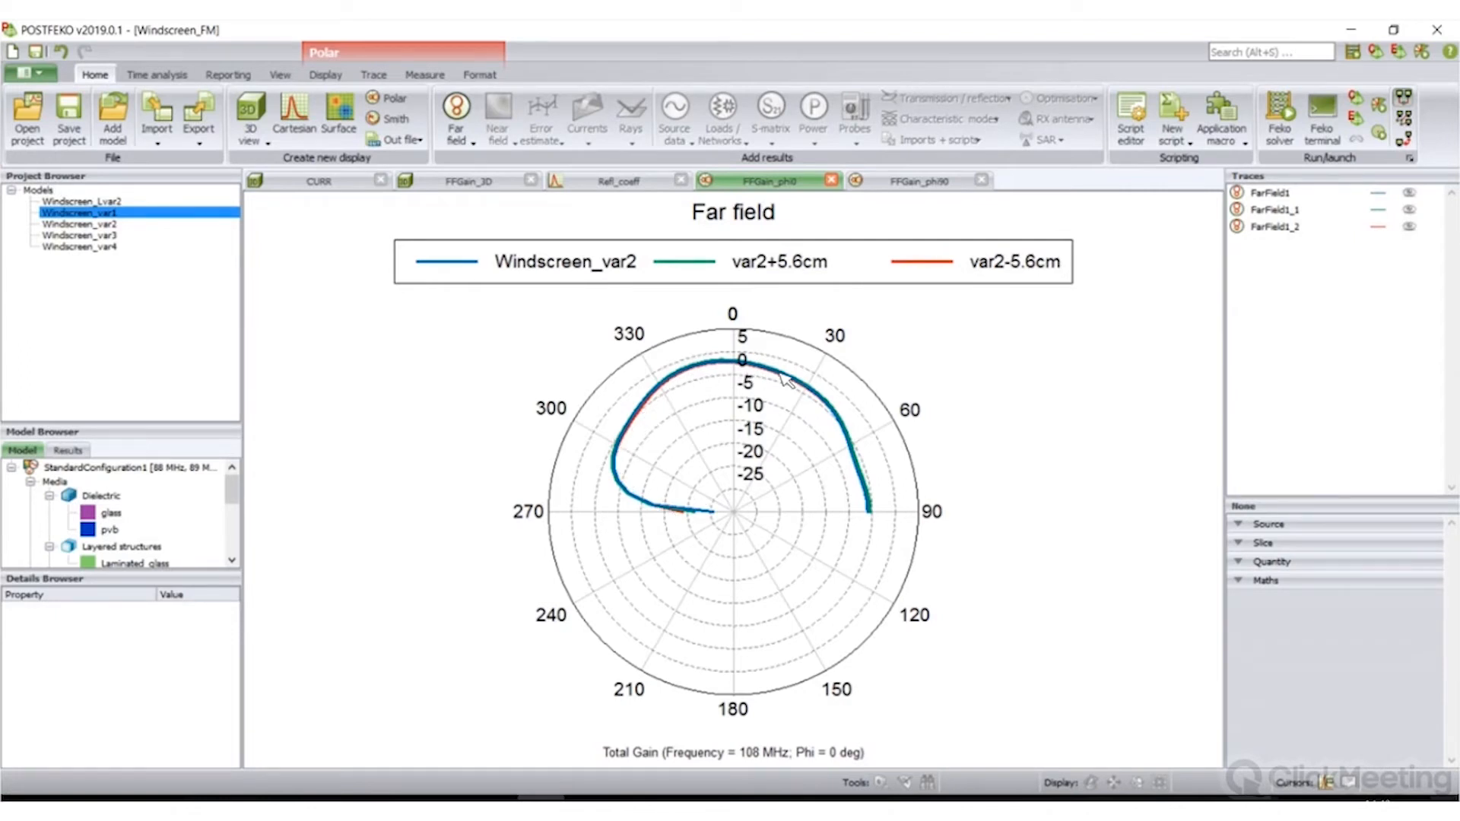
left_click(623, 178)
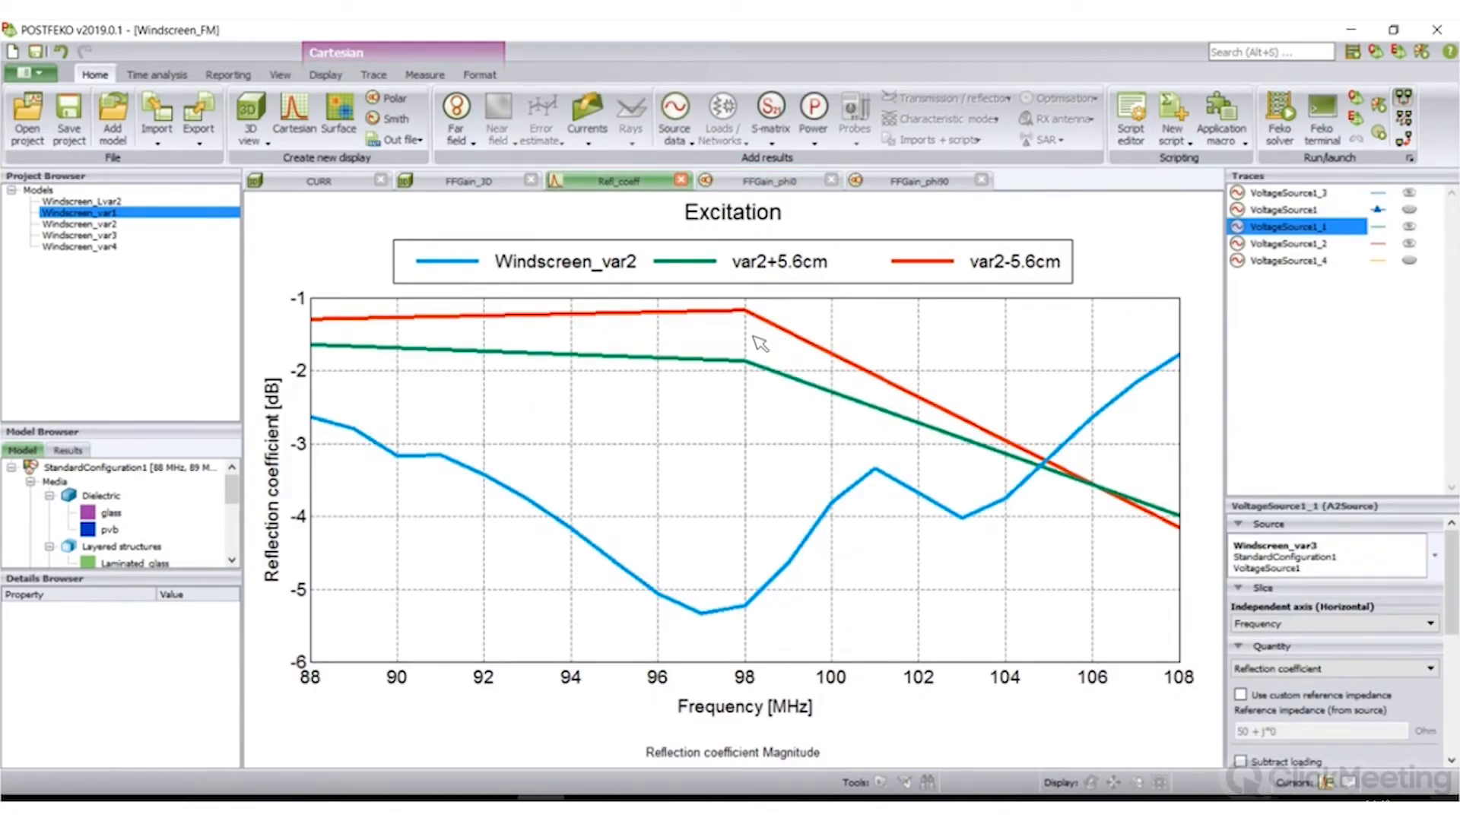
left_click(742, 182)
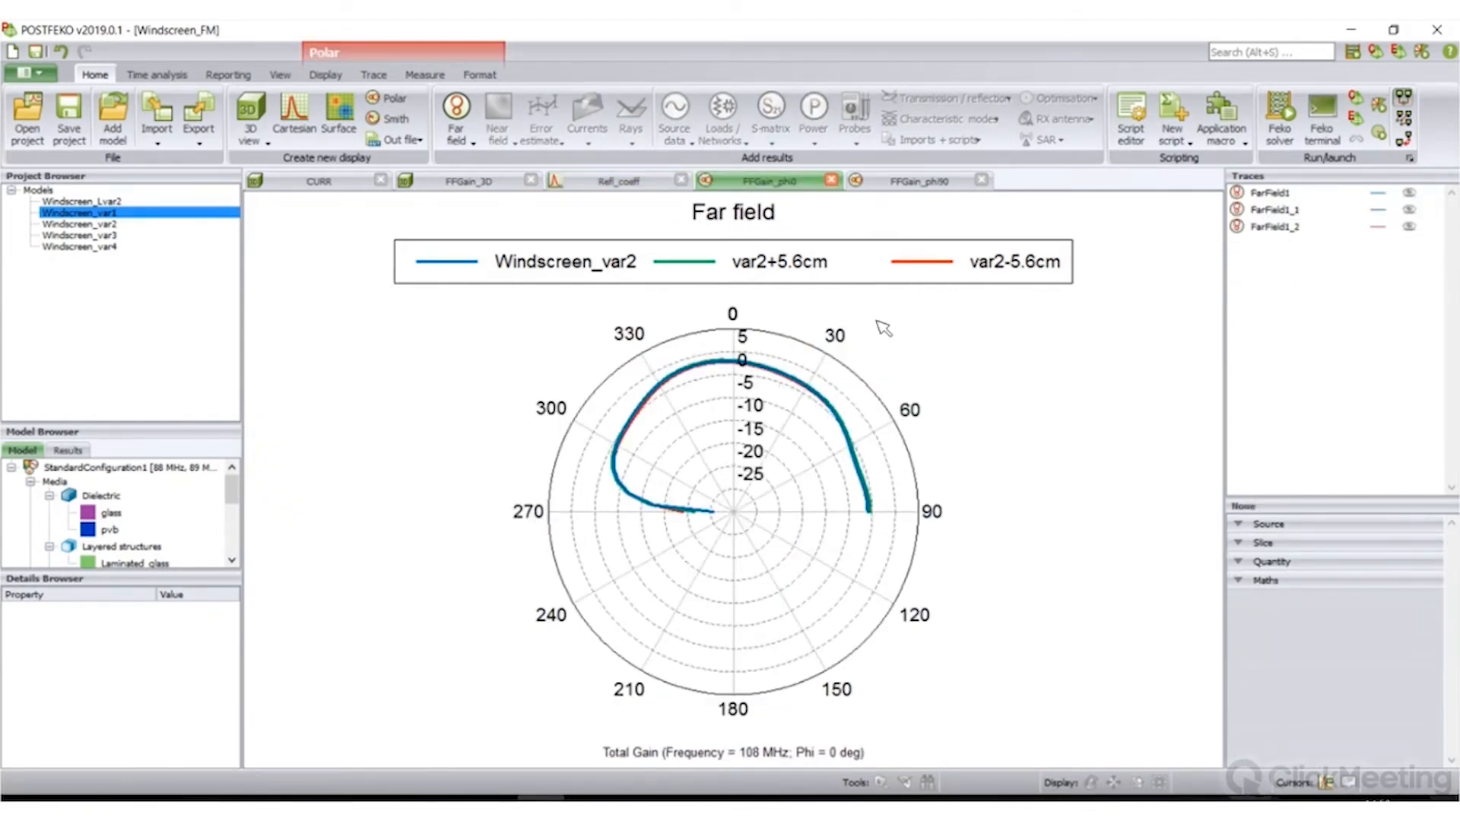
left_click(915, 186)
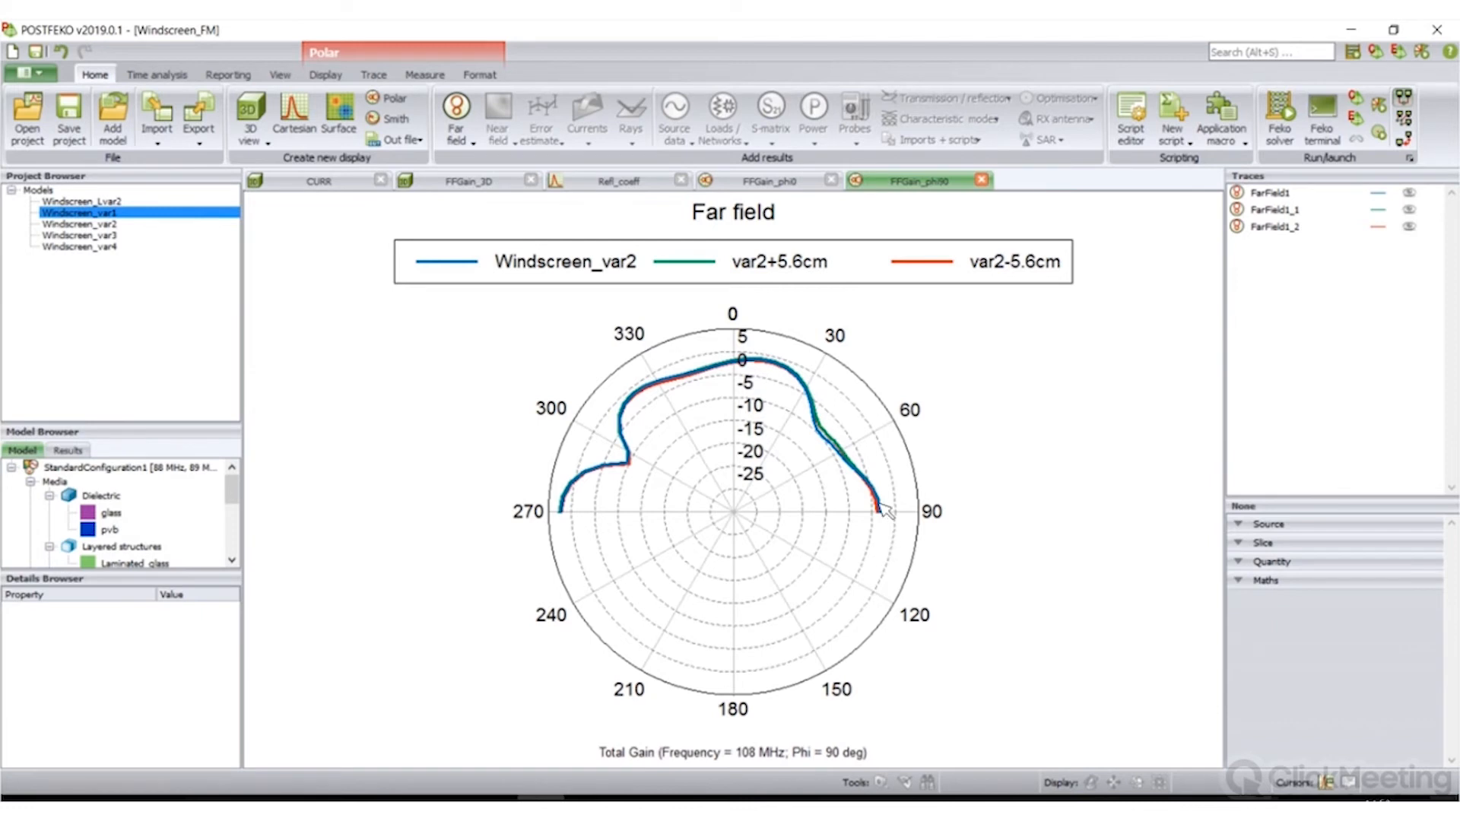
- Set the quantity of all three far-field traces in the FFGain_phi90 graph to Realised gain
left_click(1271, 193)
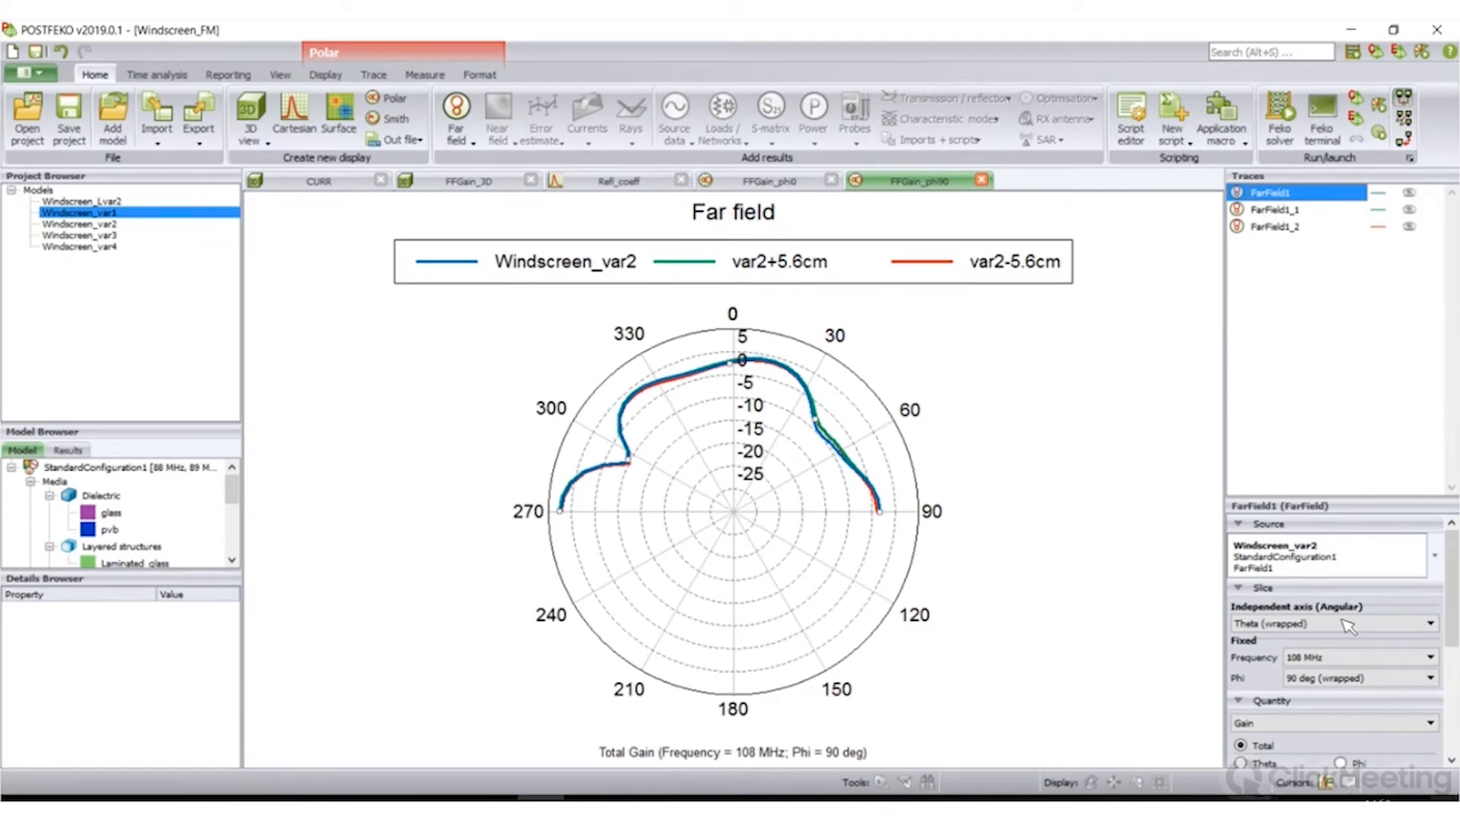
key("ctrl+a")
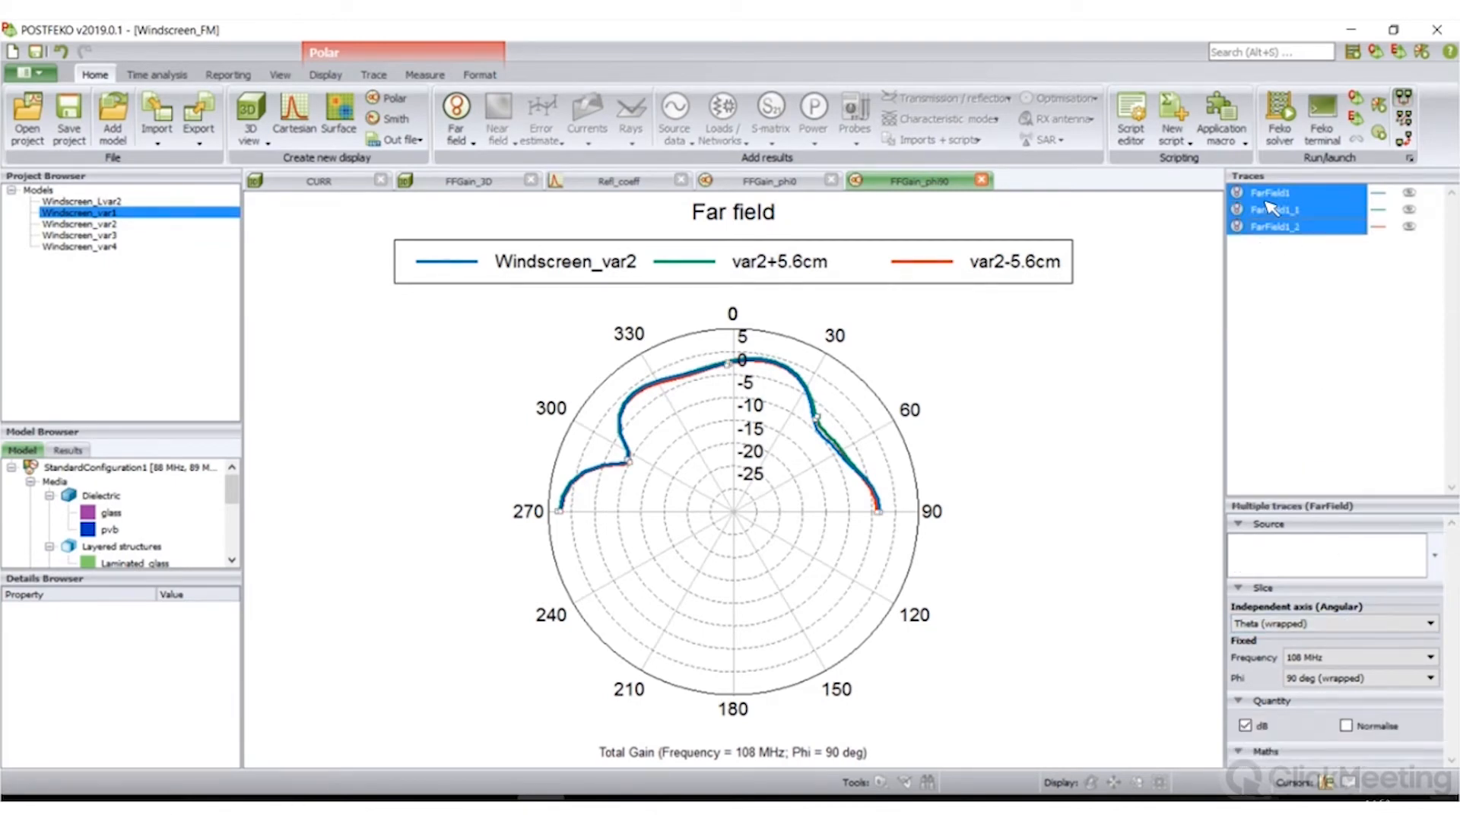
key("Up")
key("Up")
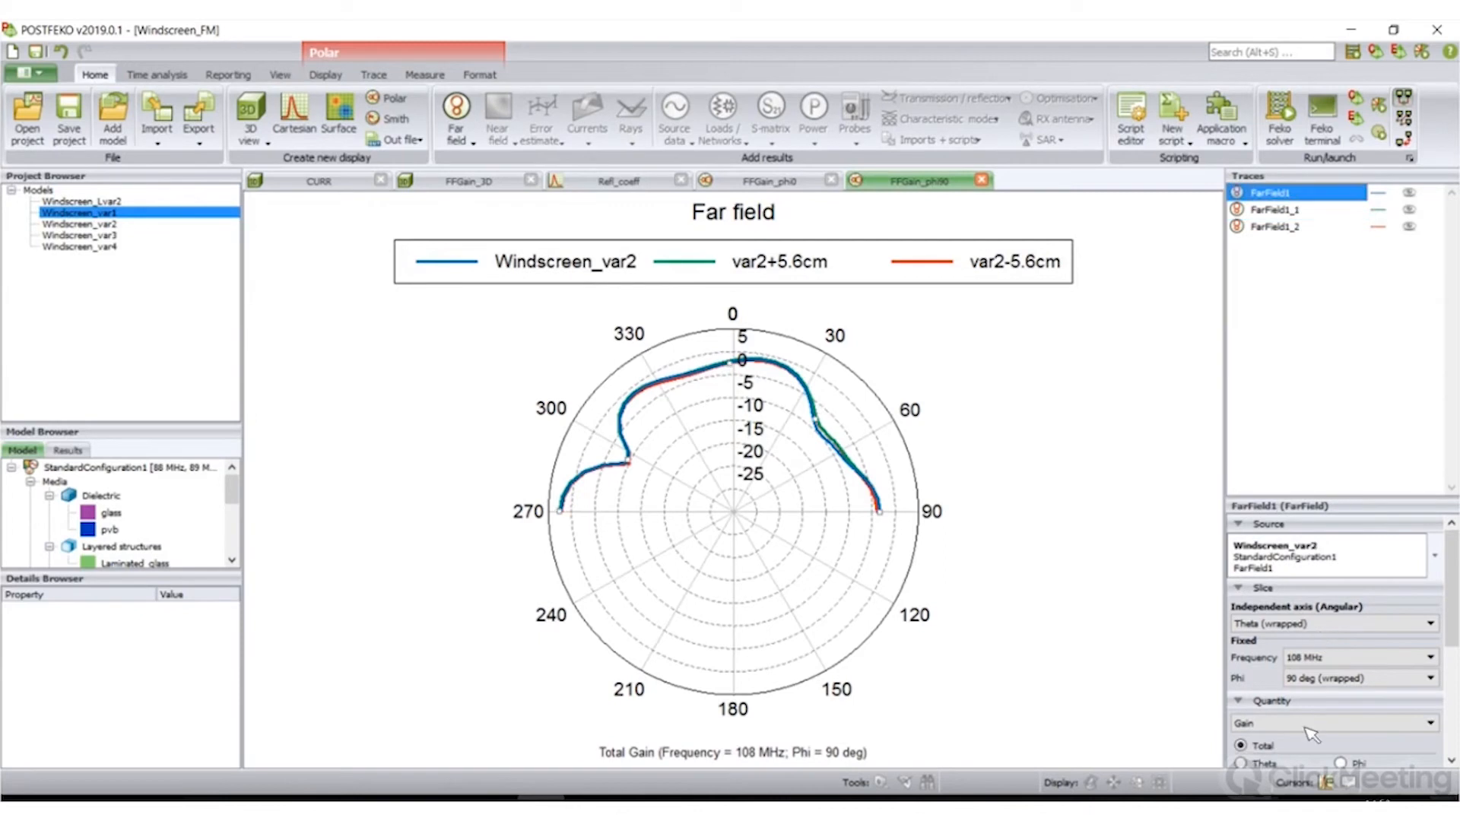
left_click(1309, 726)
key("Down")
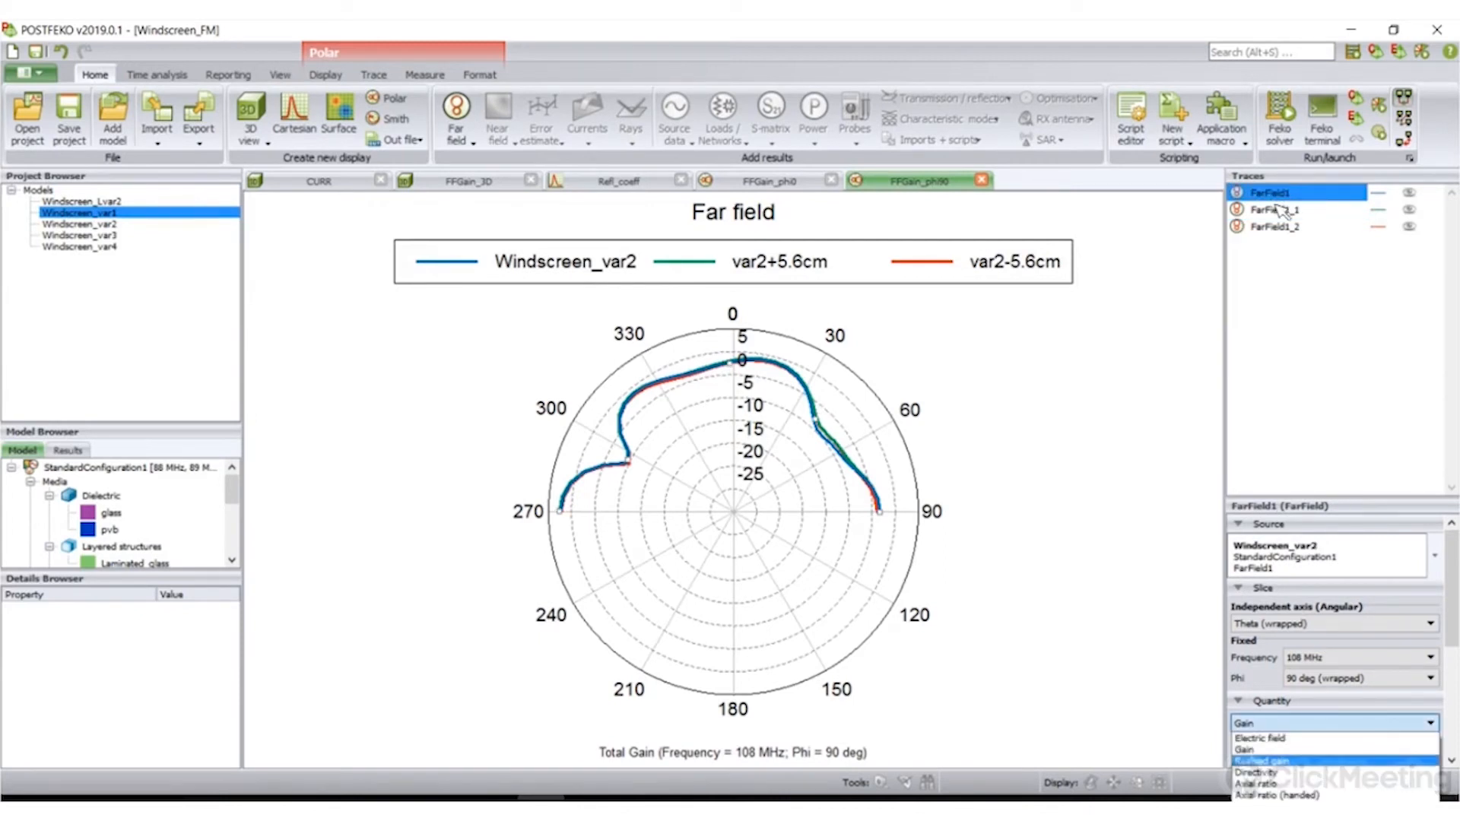
key("Return")
key("Down")
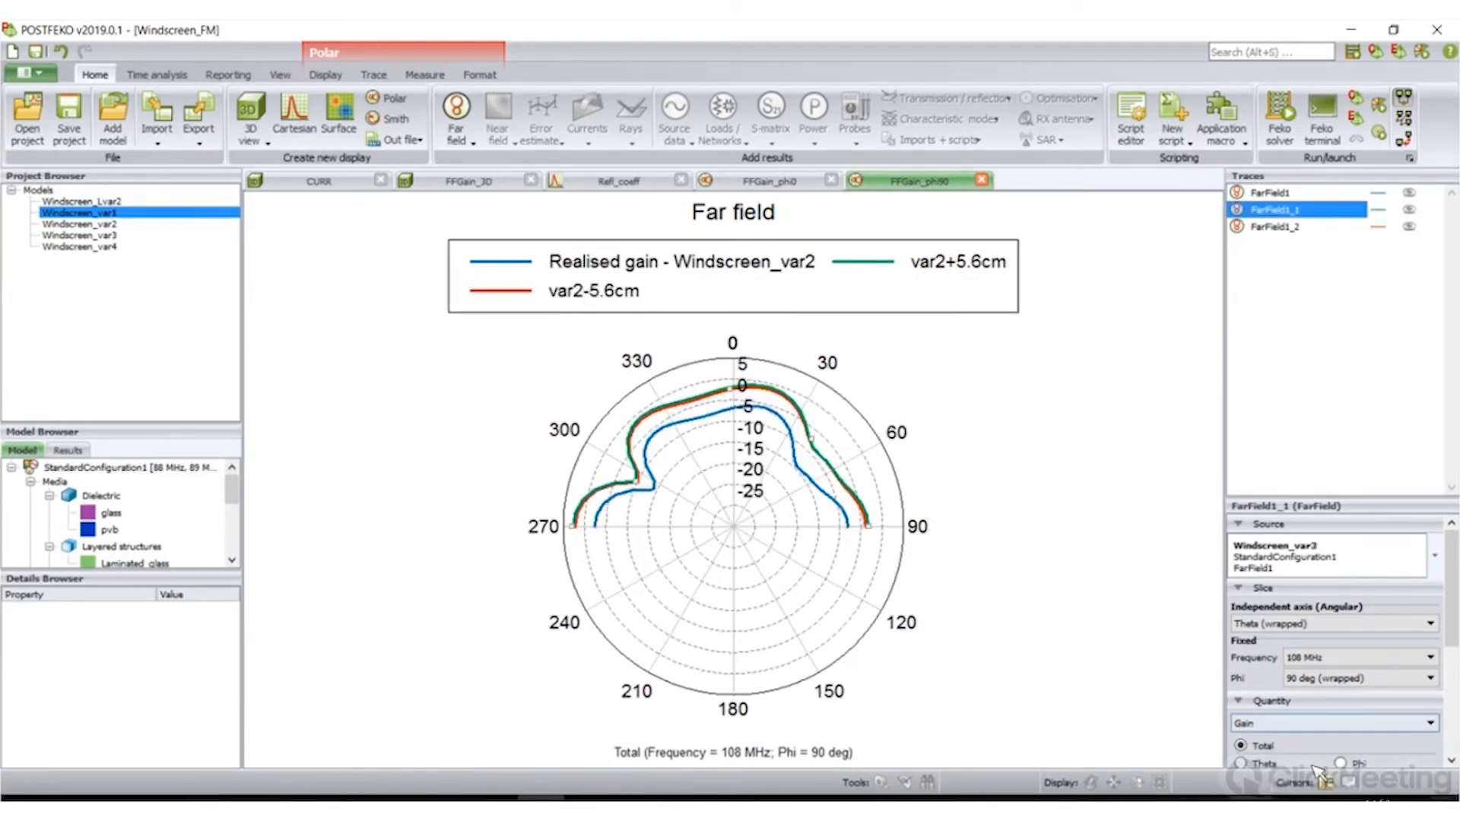
left_click(1284, 227)
left_click(1288, 723)
left_click(1286, 762)
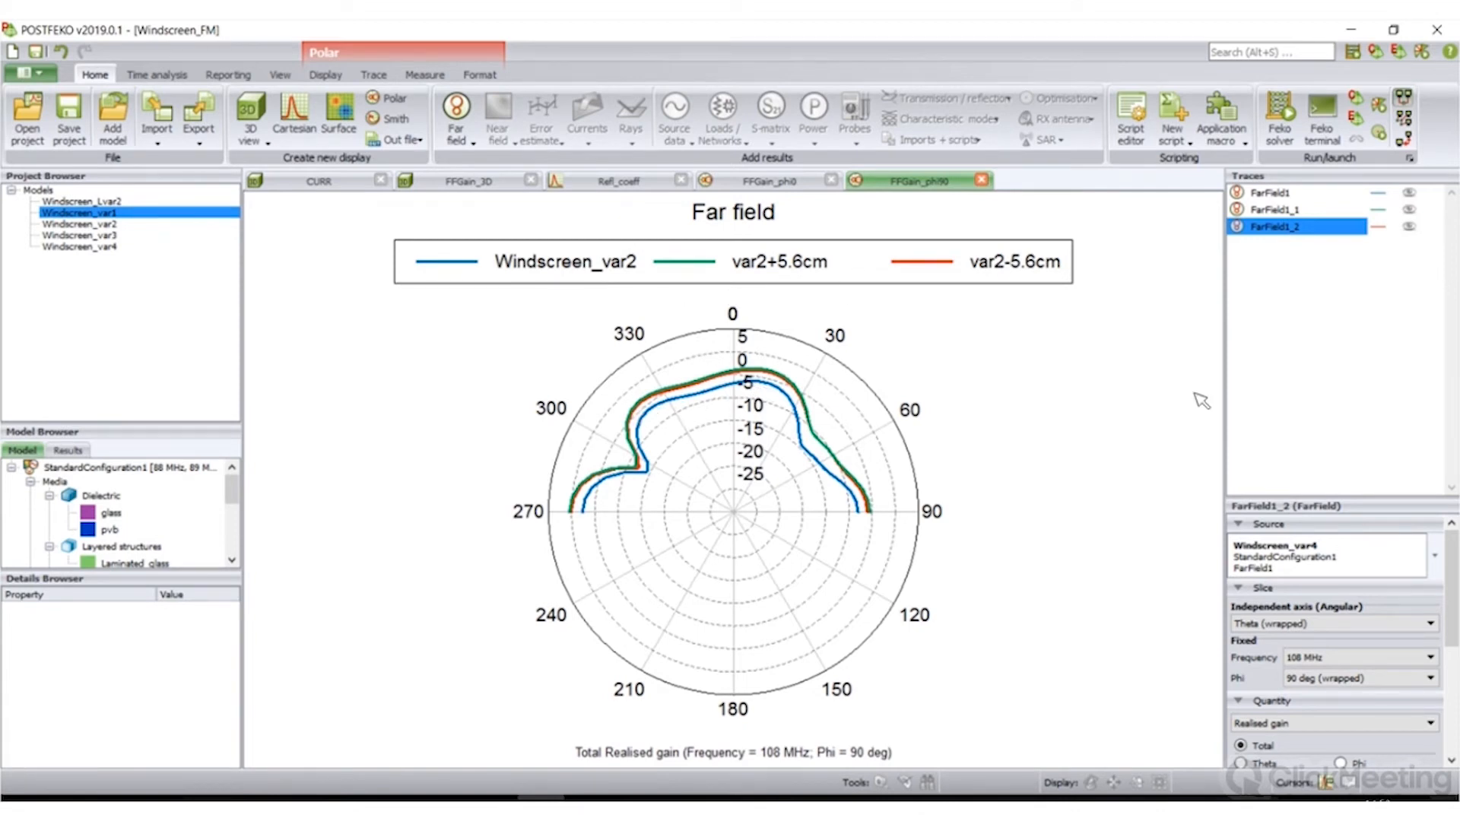
- Review the three realised gain traces at Phi = 90 deg and compare them with the reflection coefficient graph
left_click(1292, 209)
left_click(1281, 193)
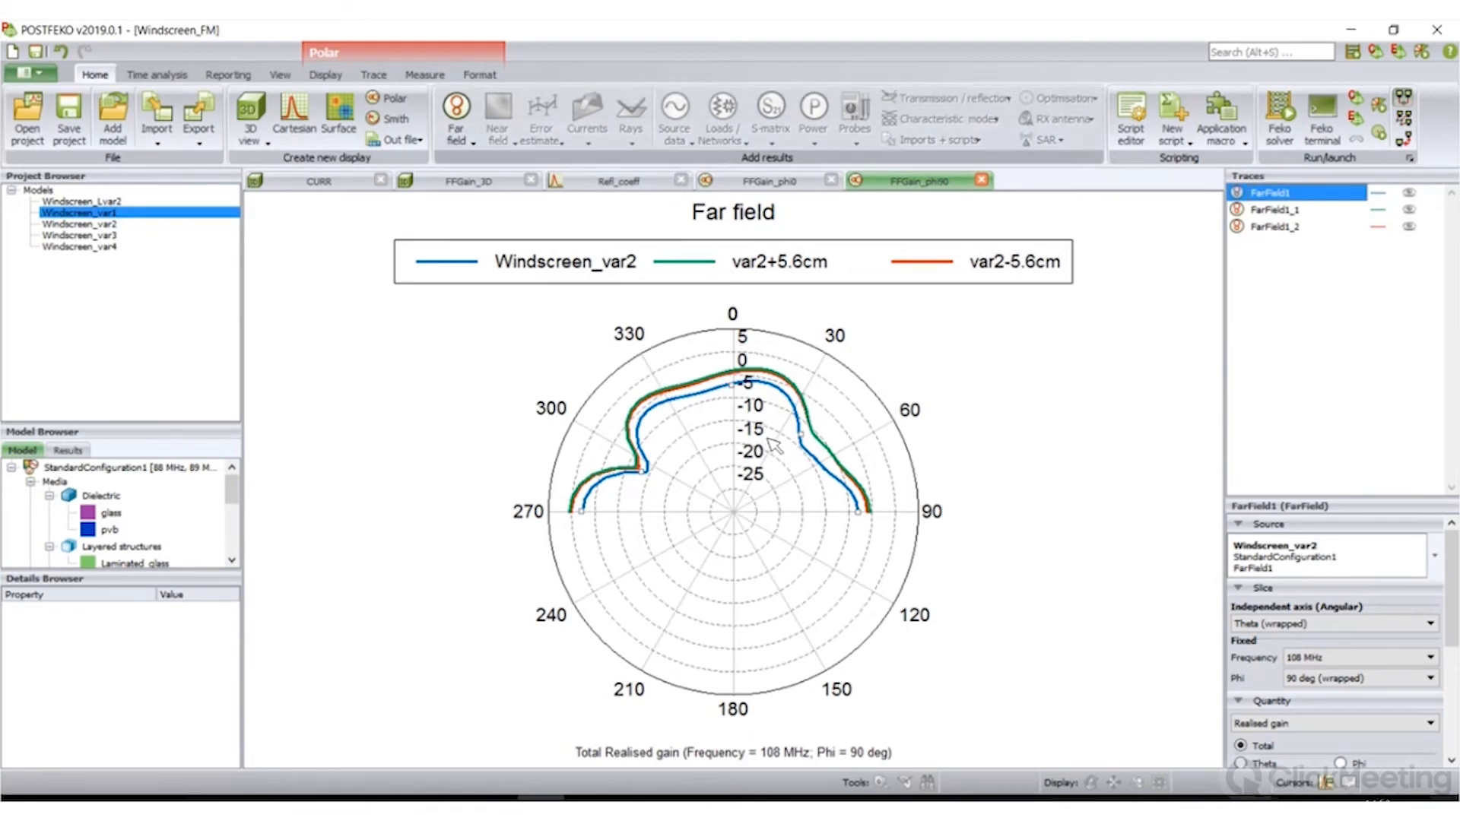
left_click(1296, 211)
left_click(1305, 236)
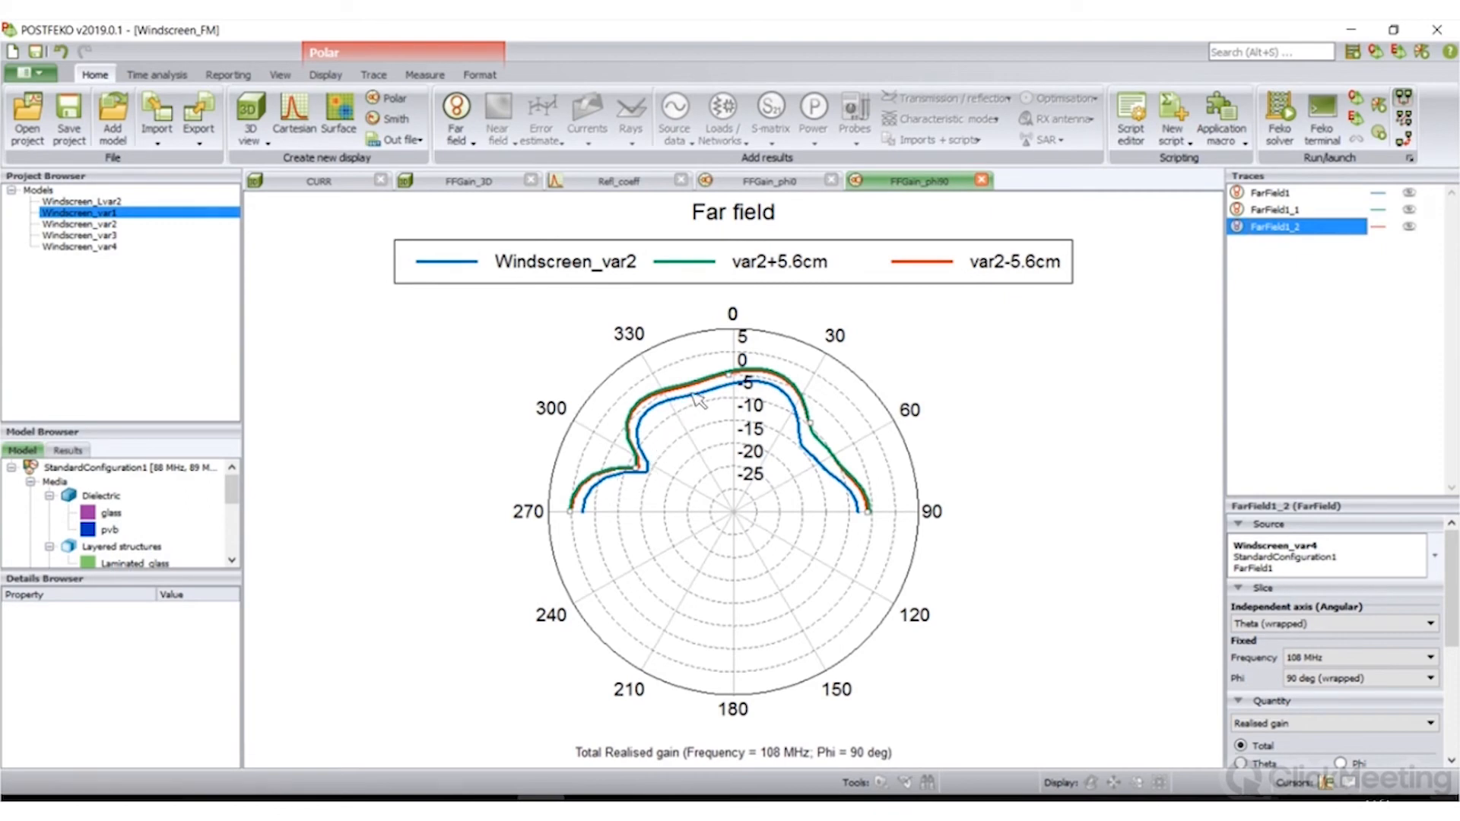
left_click(619, 182)
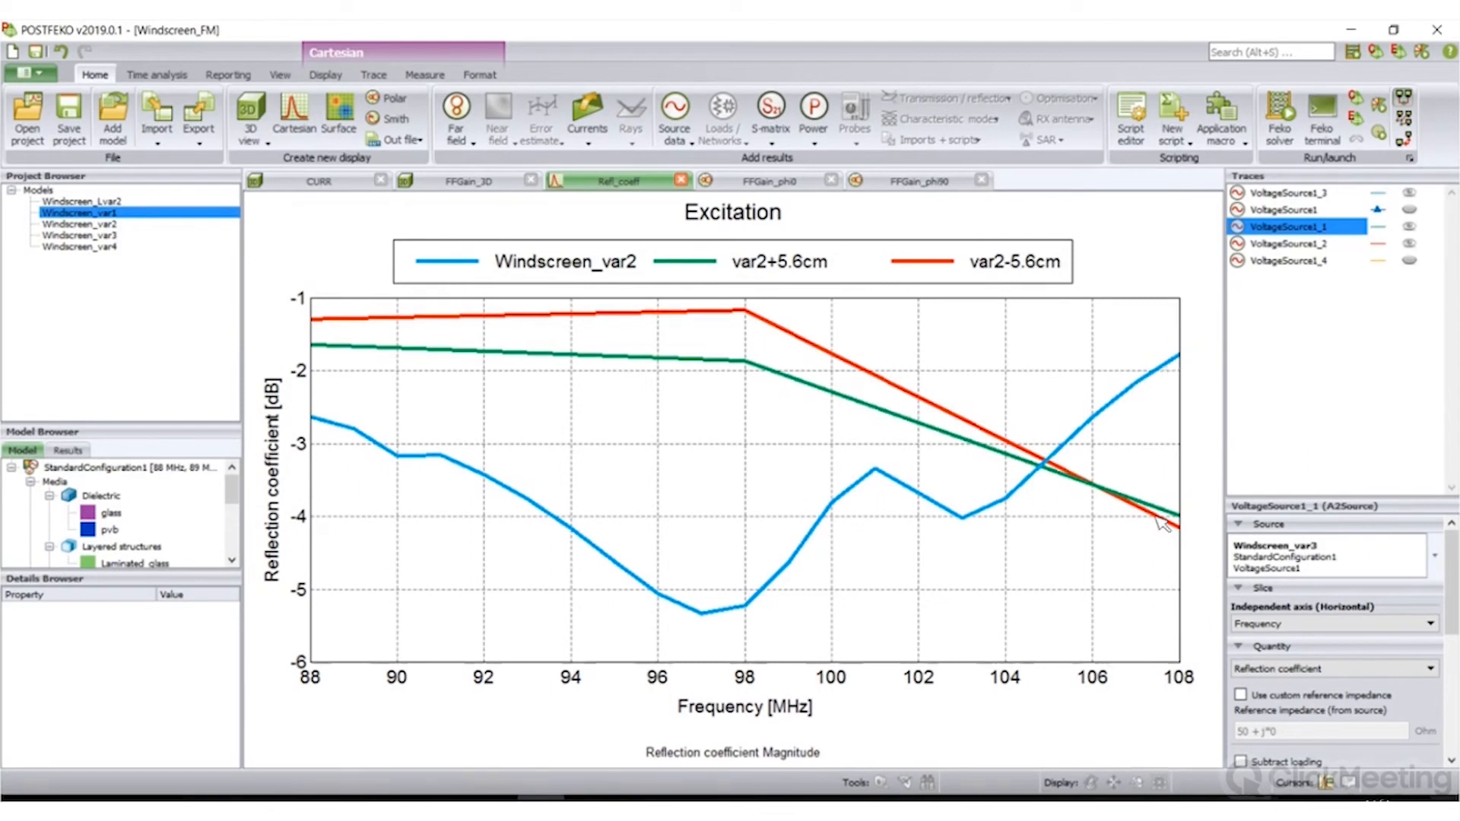
left_click(916, 184)
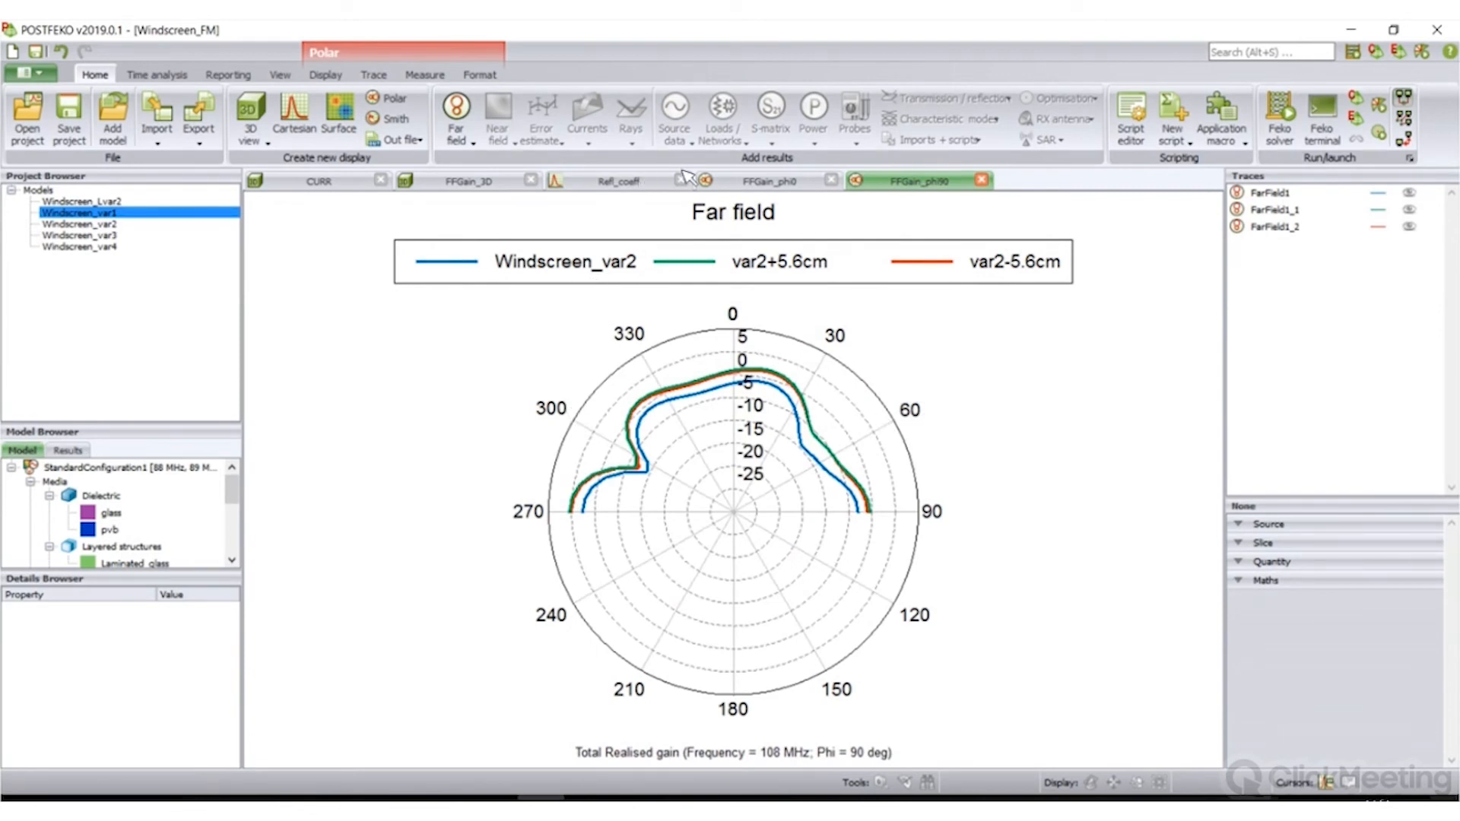
- Examine the 3D total gain pattern in the FFGain_3D view from different angles
left_click(474, 186)
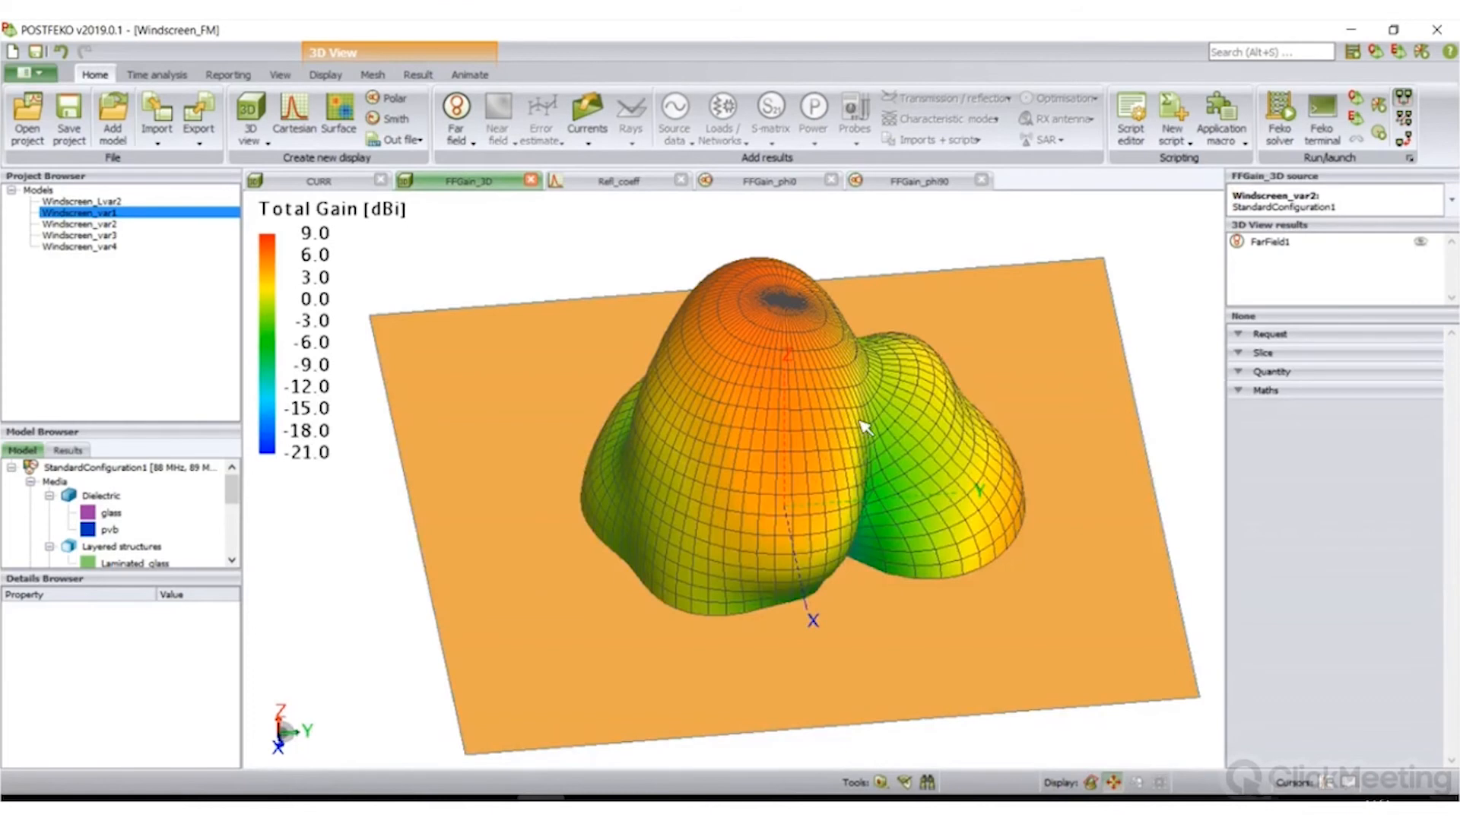
mouse_move(860, 421)
left_mouse_down()
mouse_move(590, 452)
mouse_move(834, 466)
mouse_move(889, 484)
left_mouse_up()
scroll(840, 387, "down", 3)
scroll(808, 430, "up", 2)
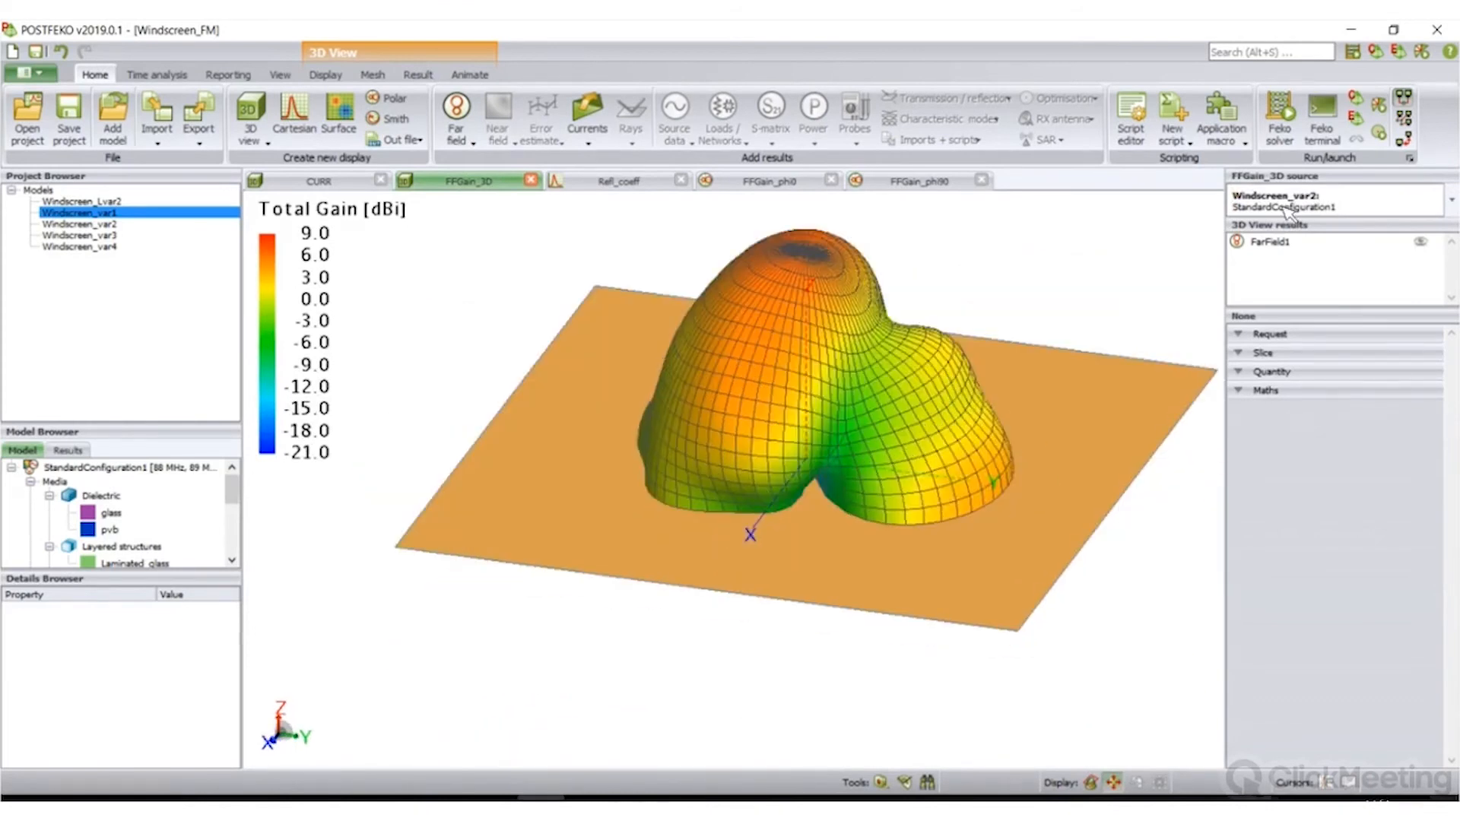
left_click_drag(808, 430, 897, 391)
- Hide the FarField1 result in the FFGain_3D view and display the whole car mesh with the mesh visibility filter
left_click(1420, 241)
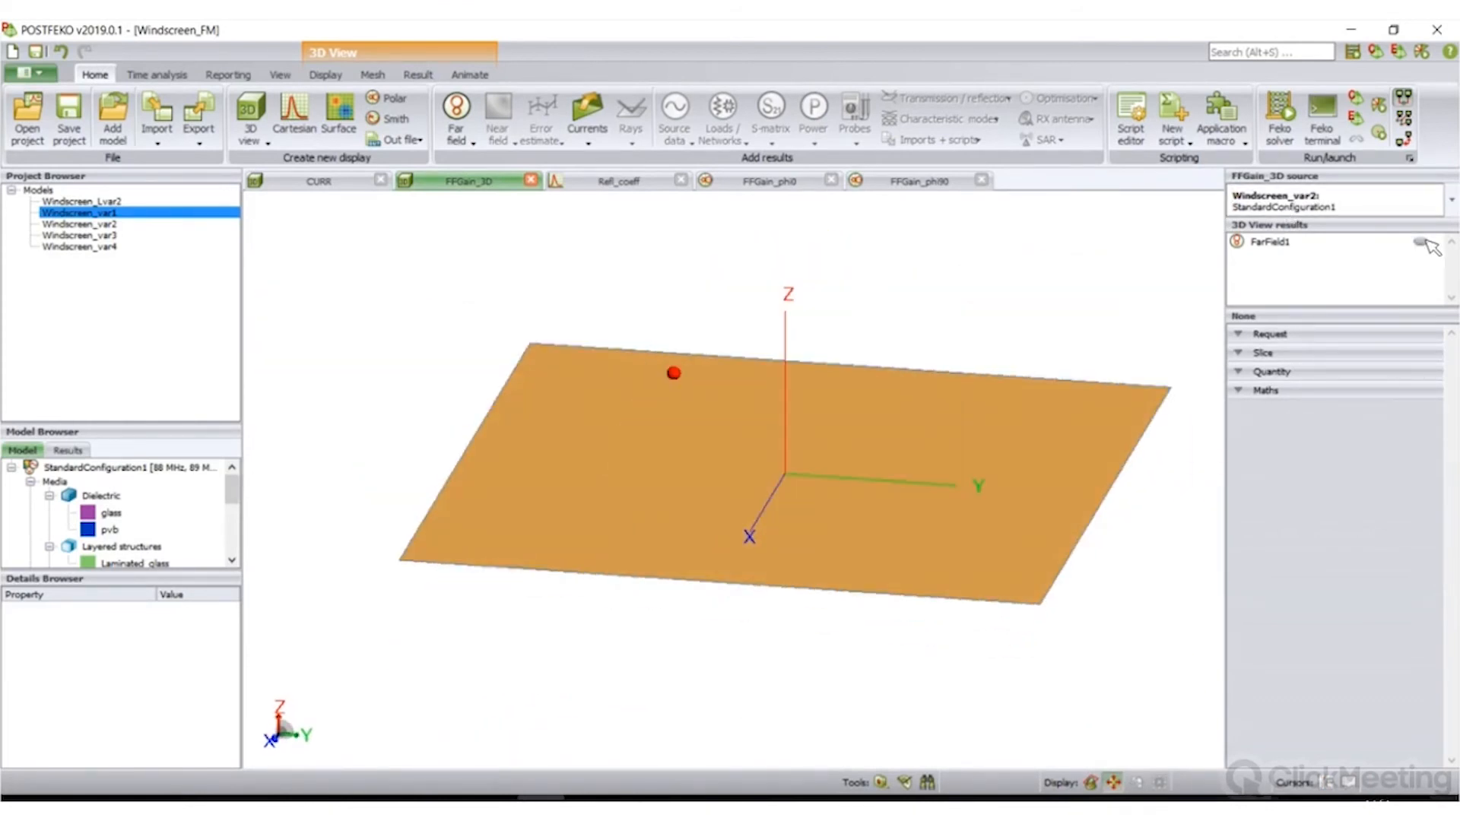
left_click(1420, 242)
left_click_drag(704, 444, 733, 479)
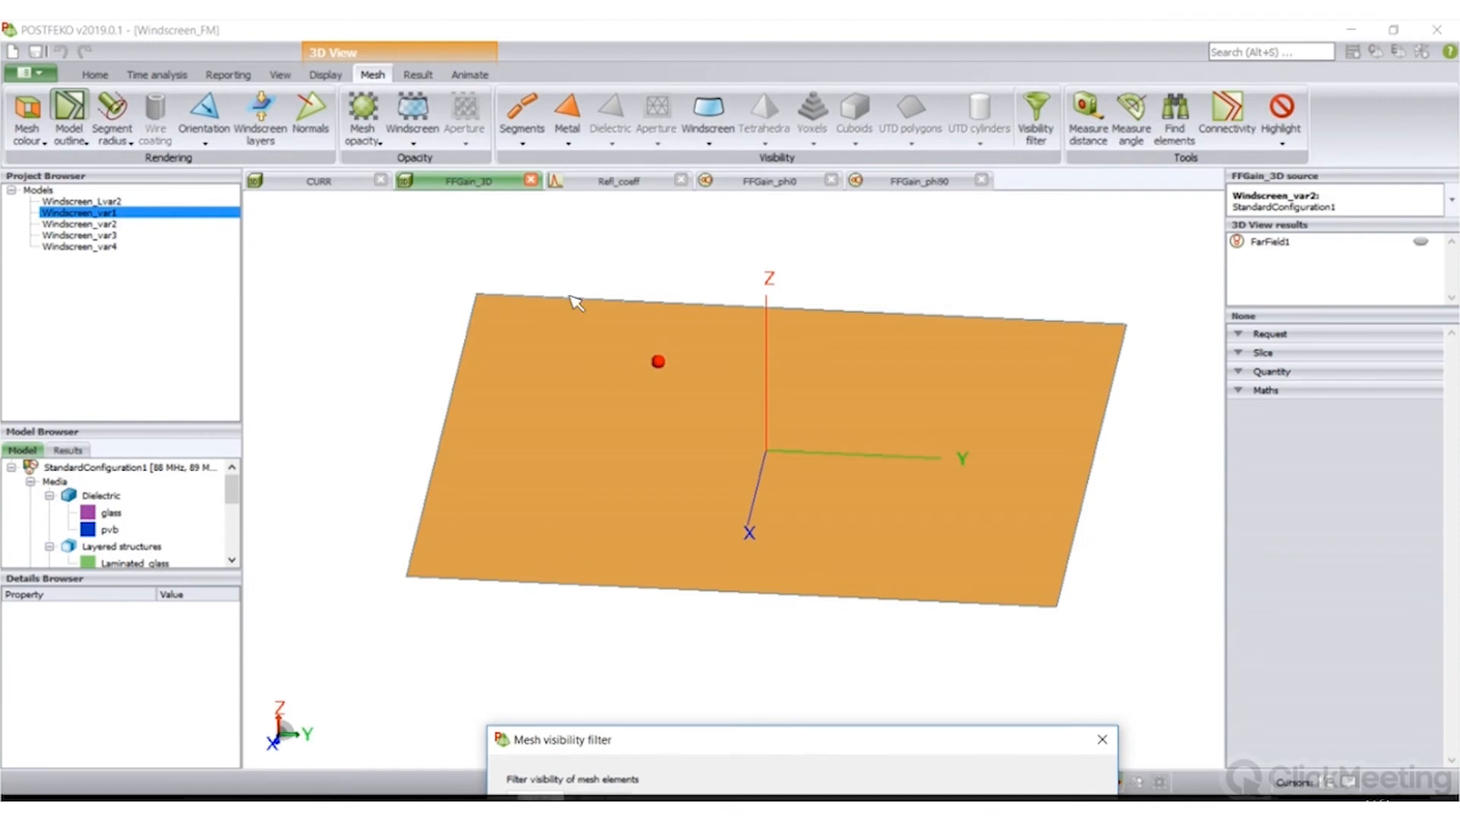
left_click(711, 409)
key("ctrl+a")
left_click(575, 390)
left_click(592, 526)
left_click_drag(622, 310, 603, 269)
- Show the FarField1 result again and view its gain pattern around the car from the side and rear
left_click(1421, 241)
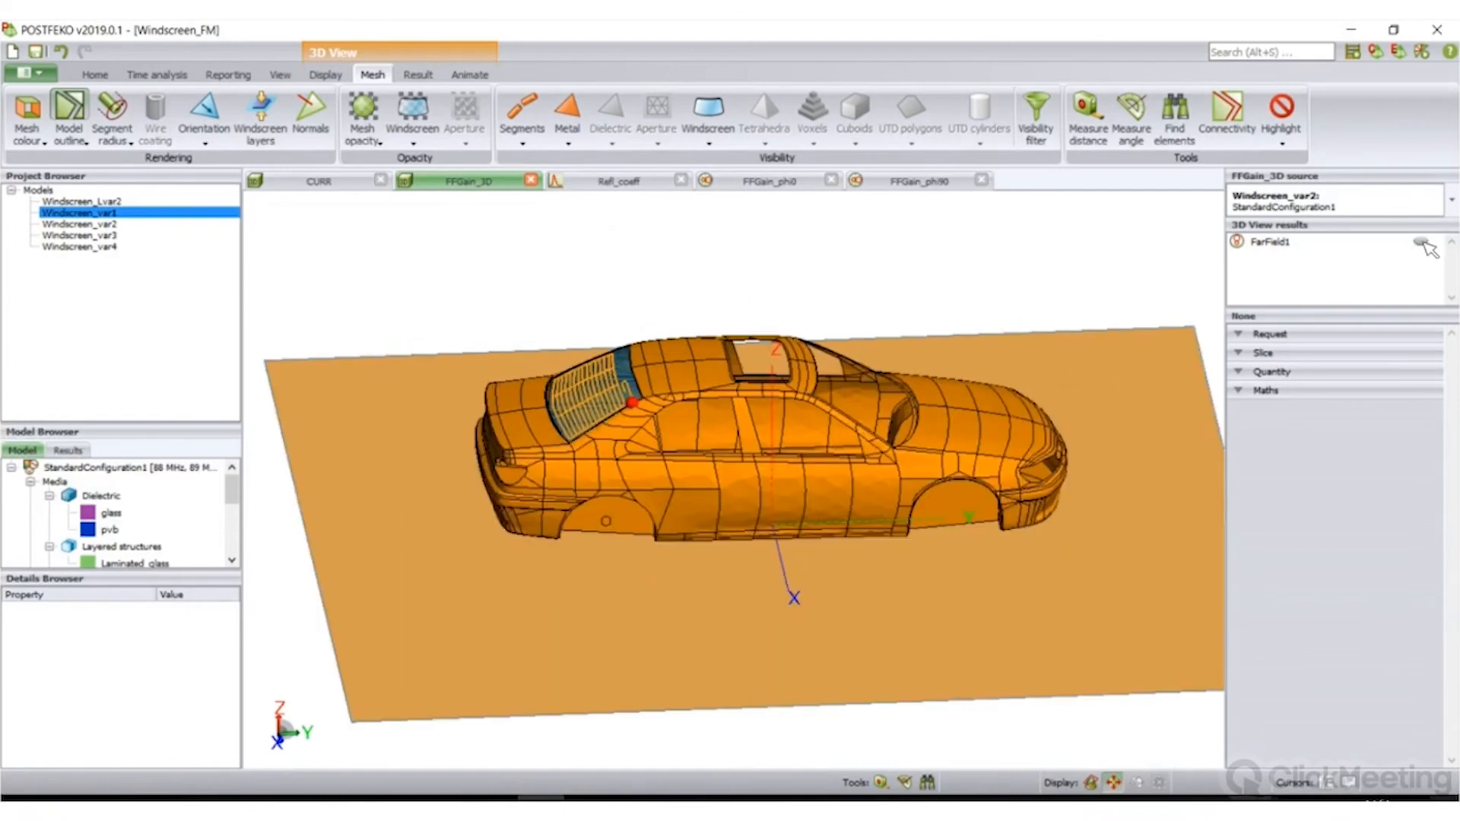
left_click_drag(684, 453, 733, 478)
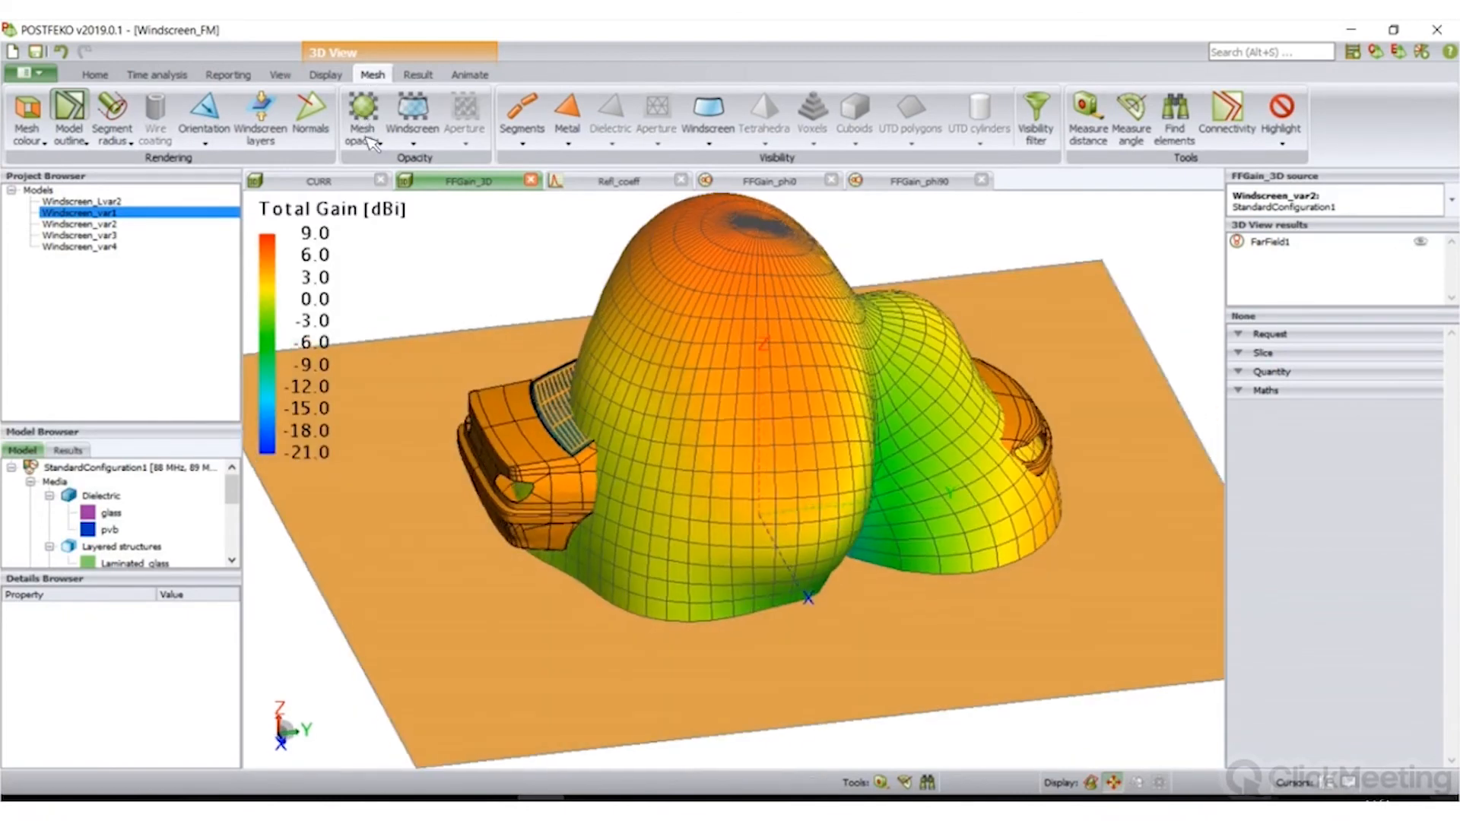
left_click(327, 75)
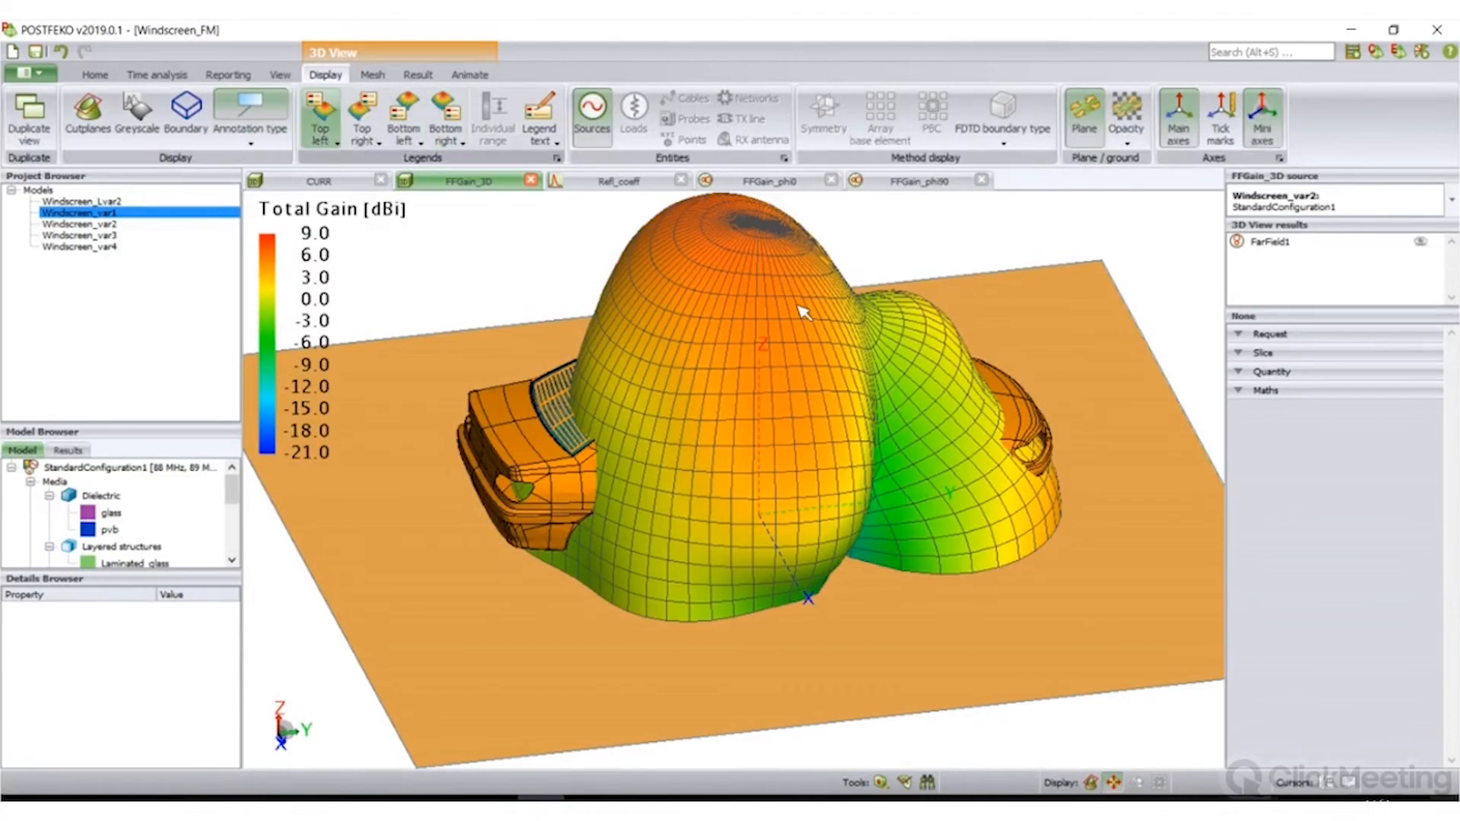
left_click_drag(590, 336, 707, 342)
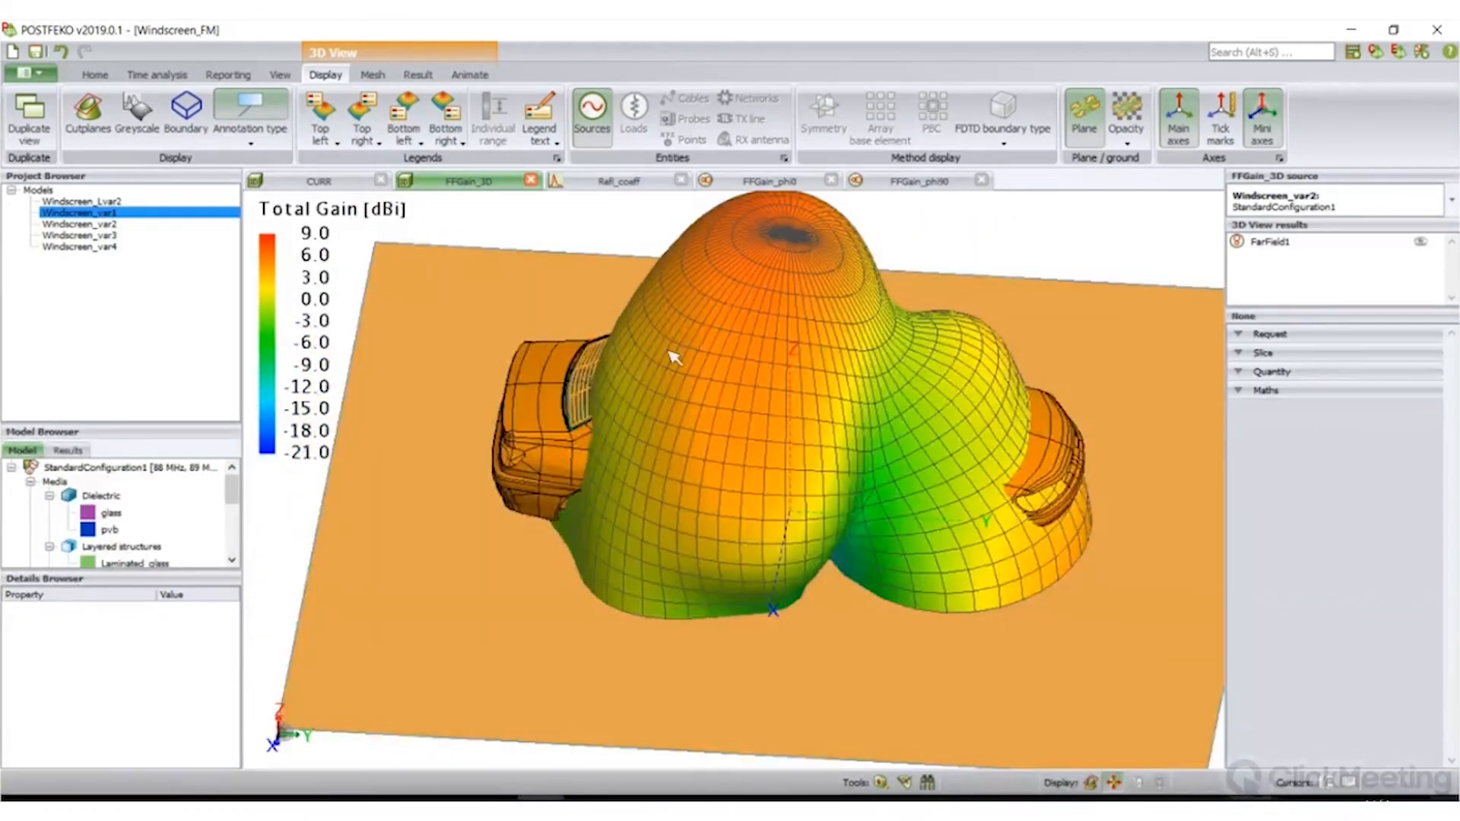
left_click_drag(897, 348, 499, 180)
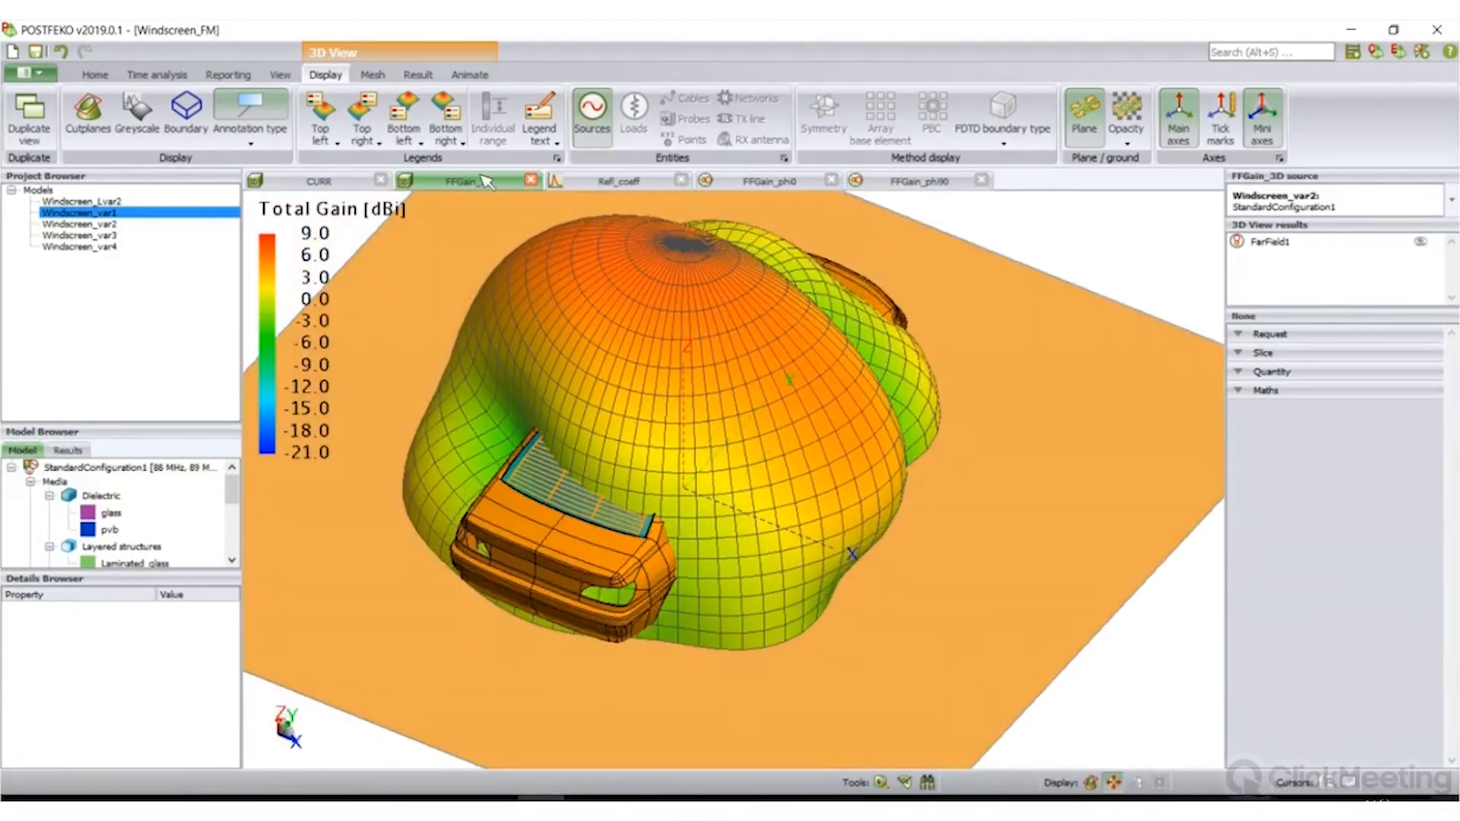
- Reduce the opacity of the FarField1 result so the car can be seen through the gain pattern
left_click(418, 75)
left_click(394, 140)
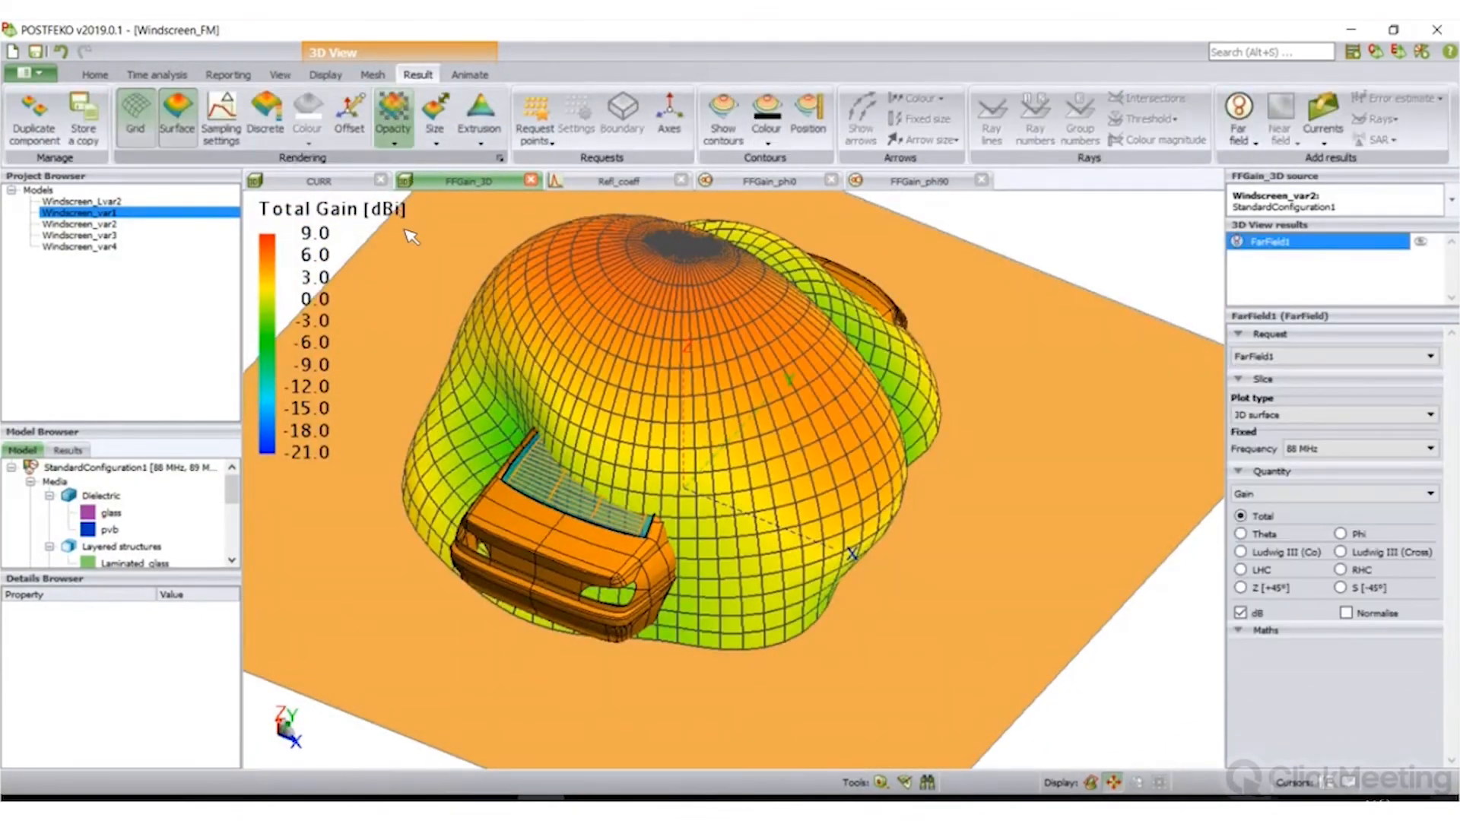
left_click(396, 222)
- Examine the transparent 88 MHz gain pattern from several sides in relation to the car body and rear windscreen
mouse_move(547, 301)
left_mouse_down()
mouse_move(782, 324)
mouse_move(927, 240)
mouse_move(936, 250)
left_mouse_up()
mouse_move(779, 340)
left_mouse_down()
mouse_move(943, 349)
mouse_move(849, 299)
mouse_move(945, 371)
mouse_move(730, 368)
mouse_move(690, 324)
mouse_move(686, 354)
mouse_move(846, 386)
mouse_move(839, 359)
mouse_move(853, 450)
mouse_move(870, 346)
mouse_move(996, 342)
mouse_move(709, 420)
mouse_move(783, 465)
mouse_move(760, 479)
mouse_move(857, 482)
mouse_move(971, 431)
left_mouse_up()
left_click_drag(910, 370, 699, 382)
scroll(730, 388, "up", 3)
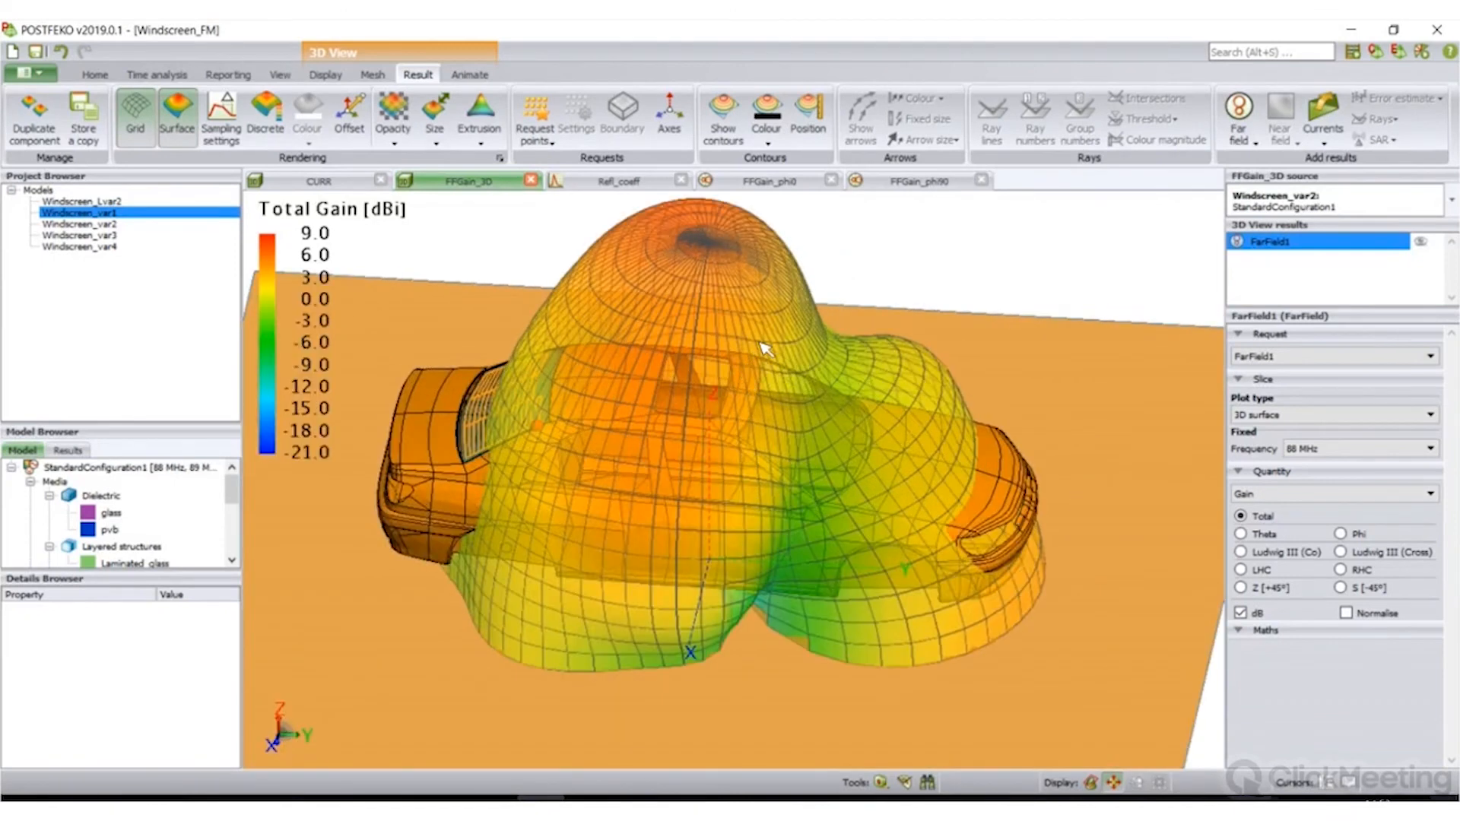
mouse_move(760, 343)
left_mouse_down()
mouse_move(750, 386)
mouse_move(742, 361)
left_mouse_up()
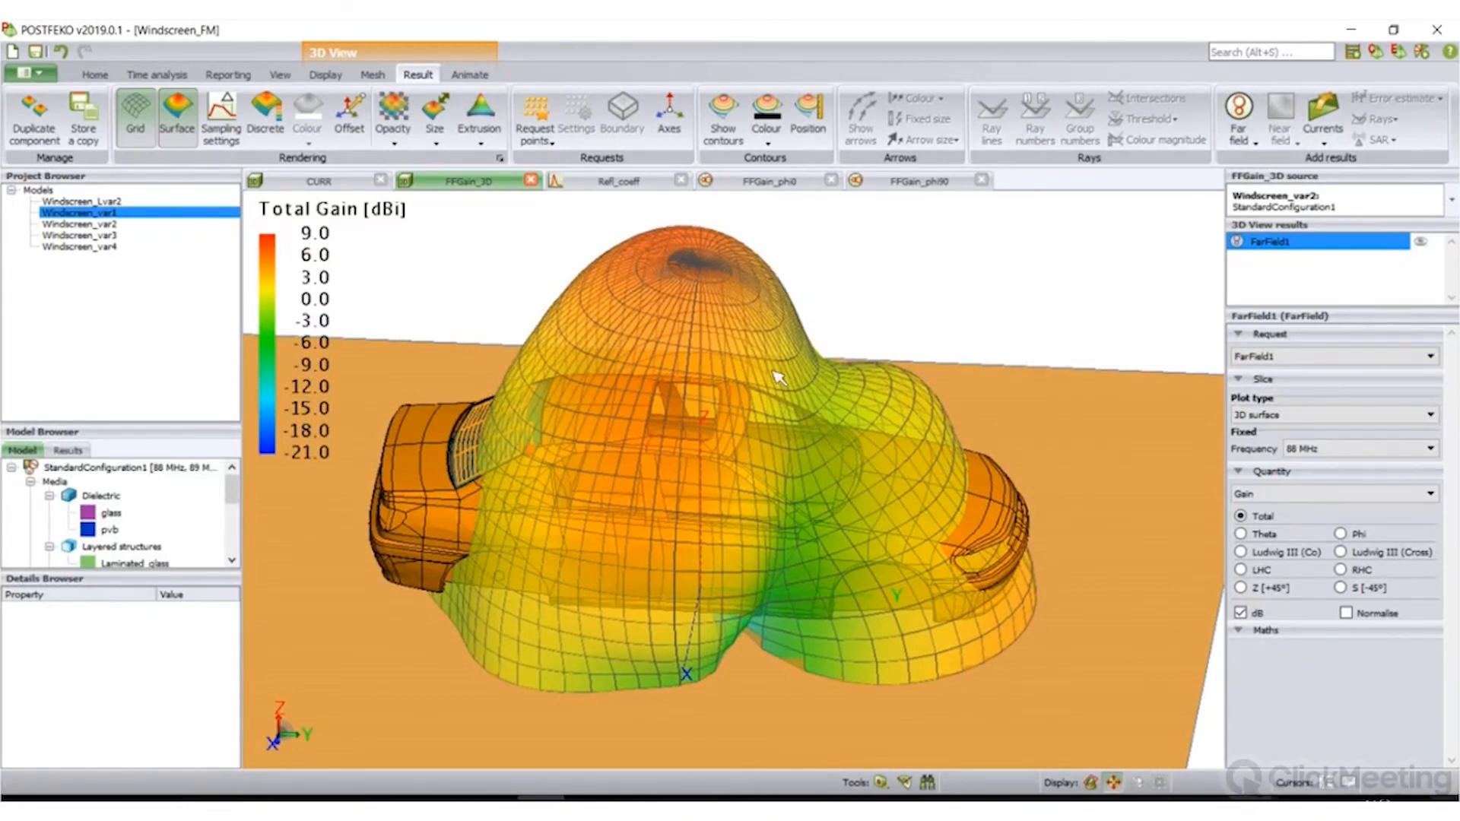
left_click_drag(842, 372, 604, 326)
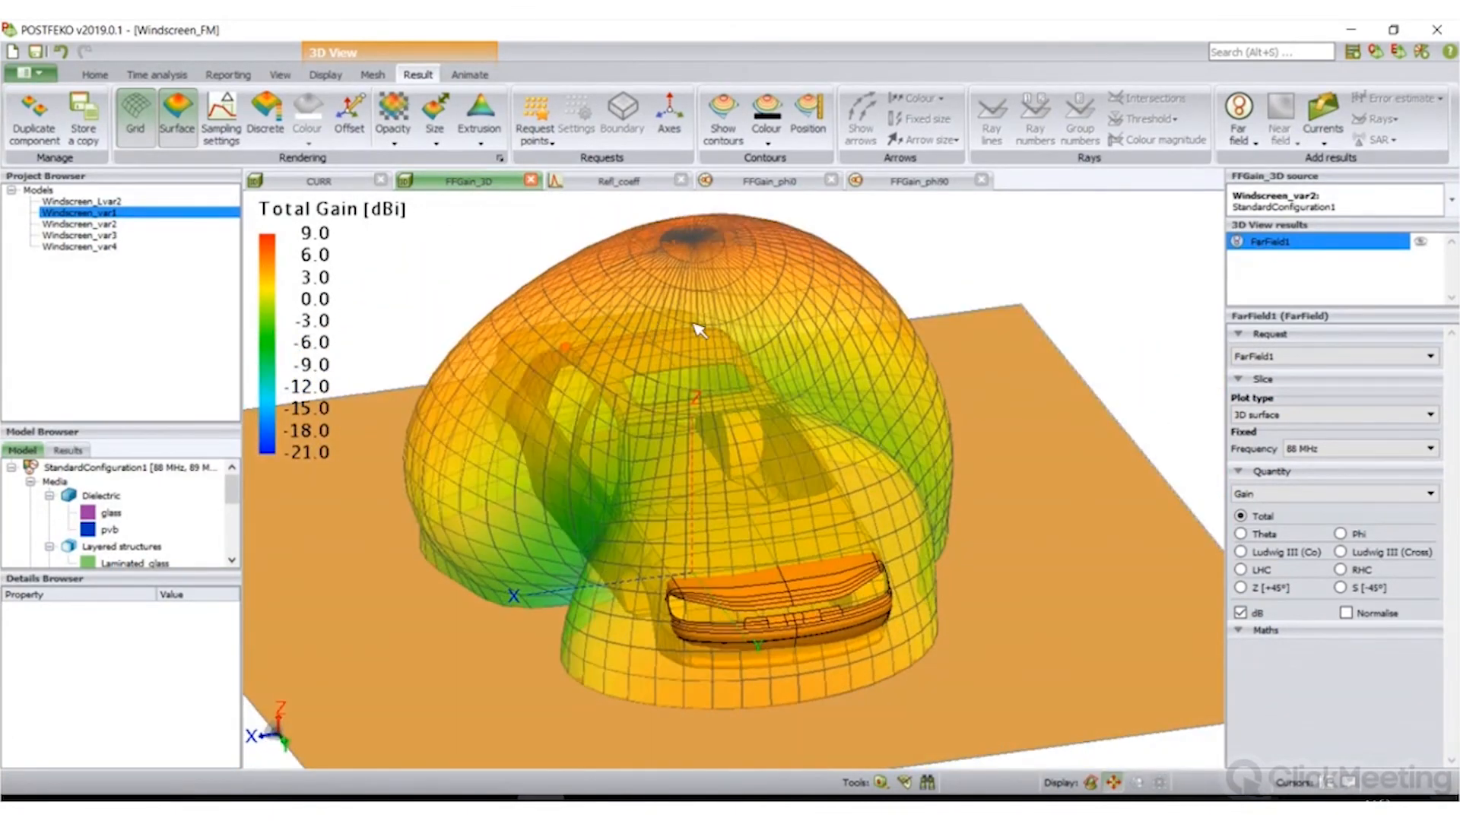
mouse_move(514, 393)
left_mouse_down()
mouse_move(691, 366)
mouse_move(512, 390)
mouse_move(599, 422)
left_mouse_up()
mouse_move(513, 385)
left_mouse_down()
mouse_move(684, 373)
mouse_move(728, 404)
mouse_move(768, 357)
mouse_move(753, 384)
mouse_move(768, 380)
mouse_move(743, 397)
mouse_move(771, 389)
mouse_move(726, 416)
mouse_move(831, 387)
mouse_move(909, 390)
left_mouse_up()
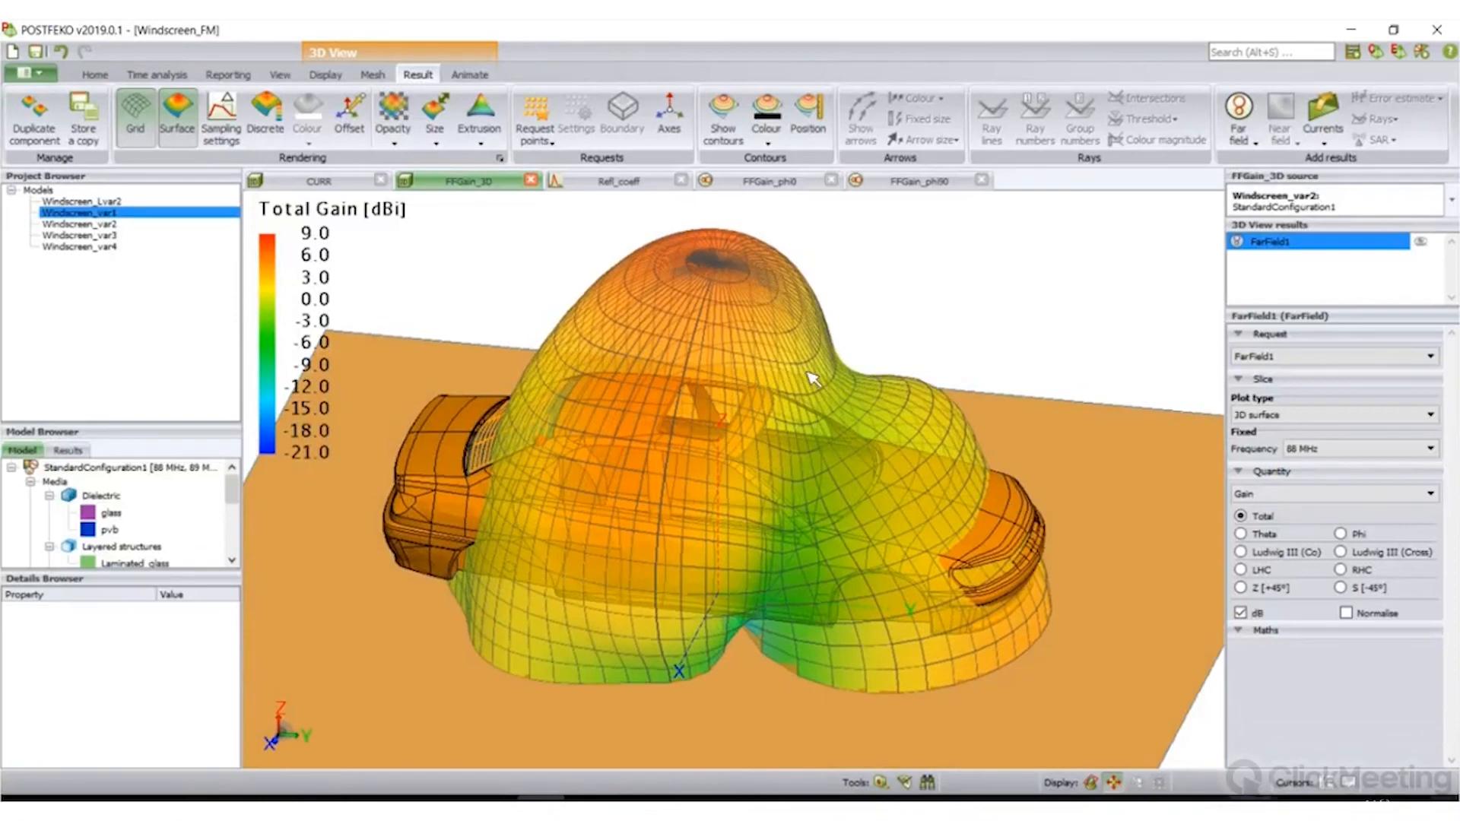